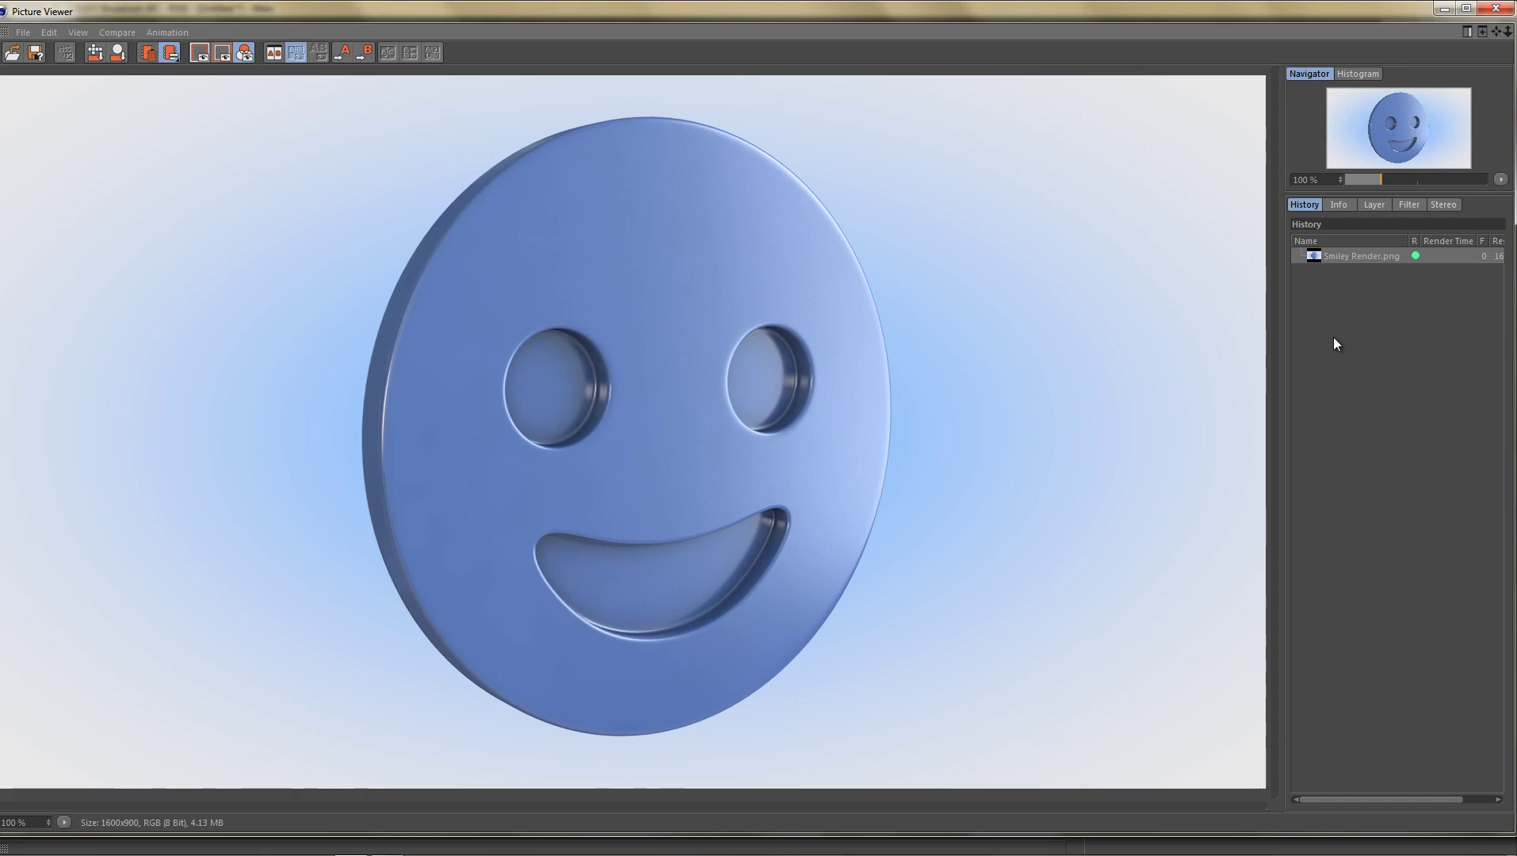
Step: Switch to the main Cinema 4D window and load "reference image.jpg" as the Front view's background picture
{"action": "key", "text": "alt+Tab"}
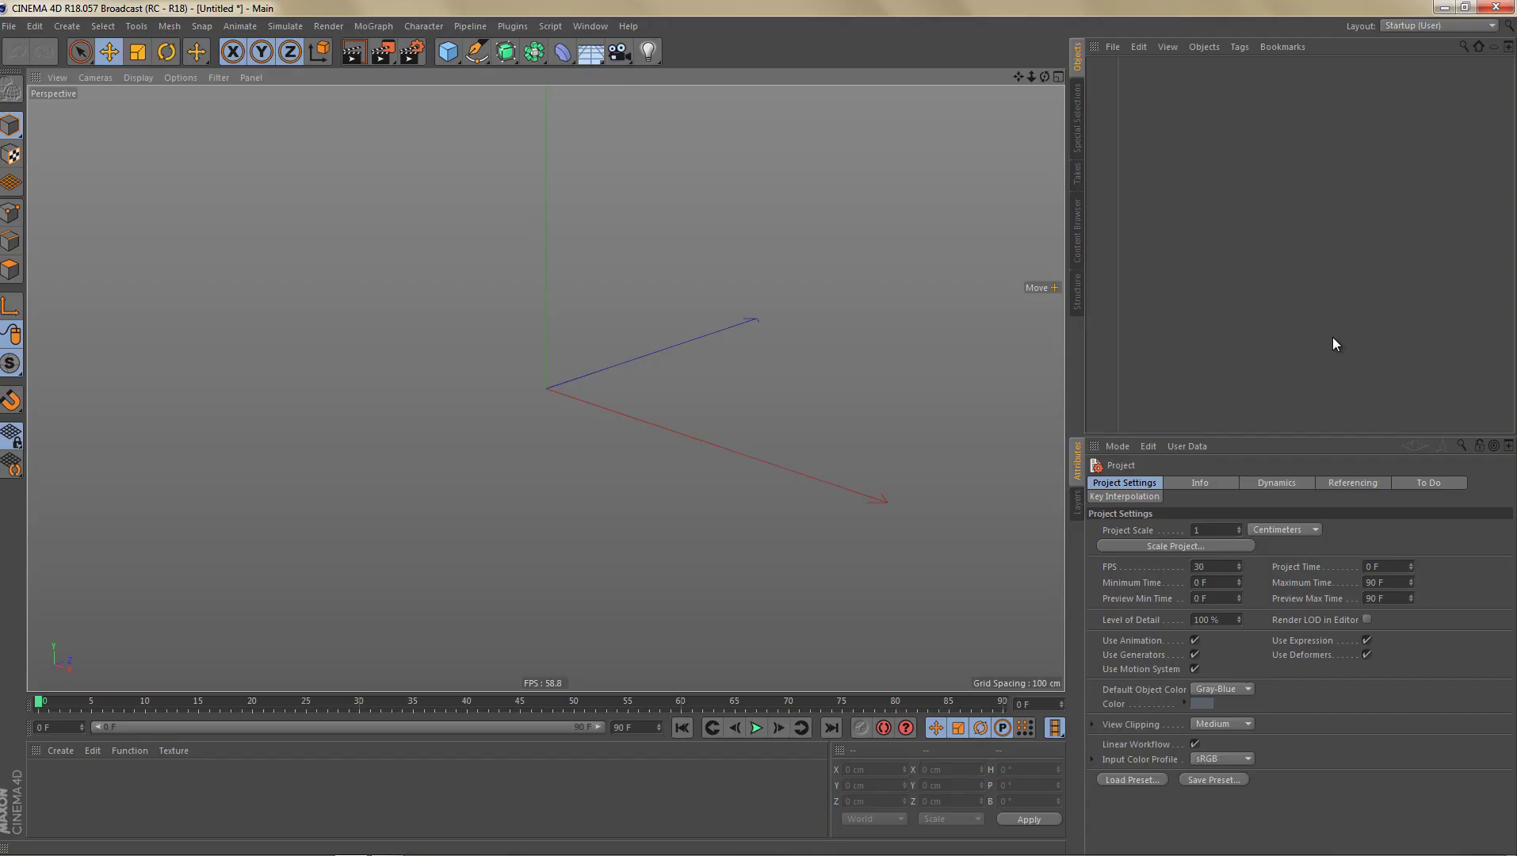
{"action": "middle_click", "coordinate": [924, 436]}
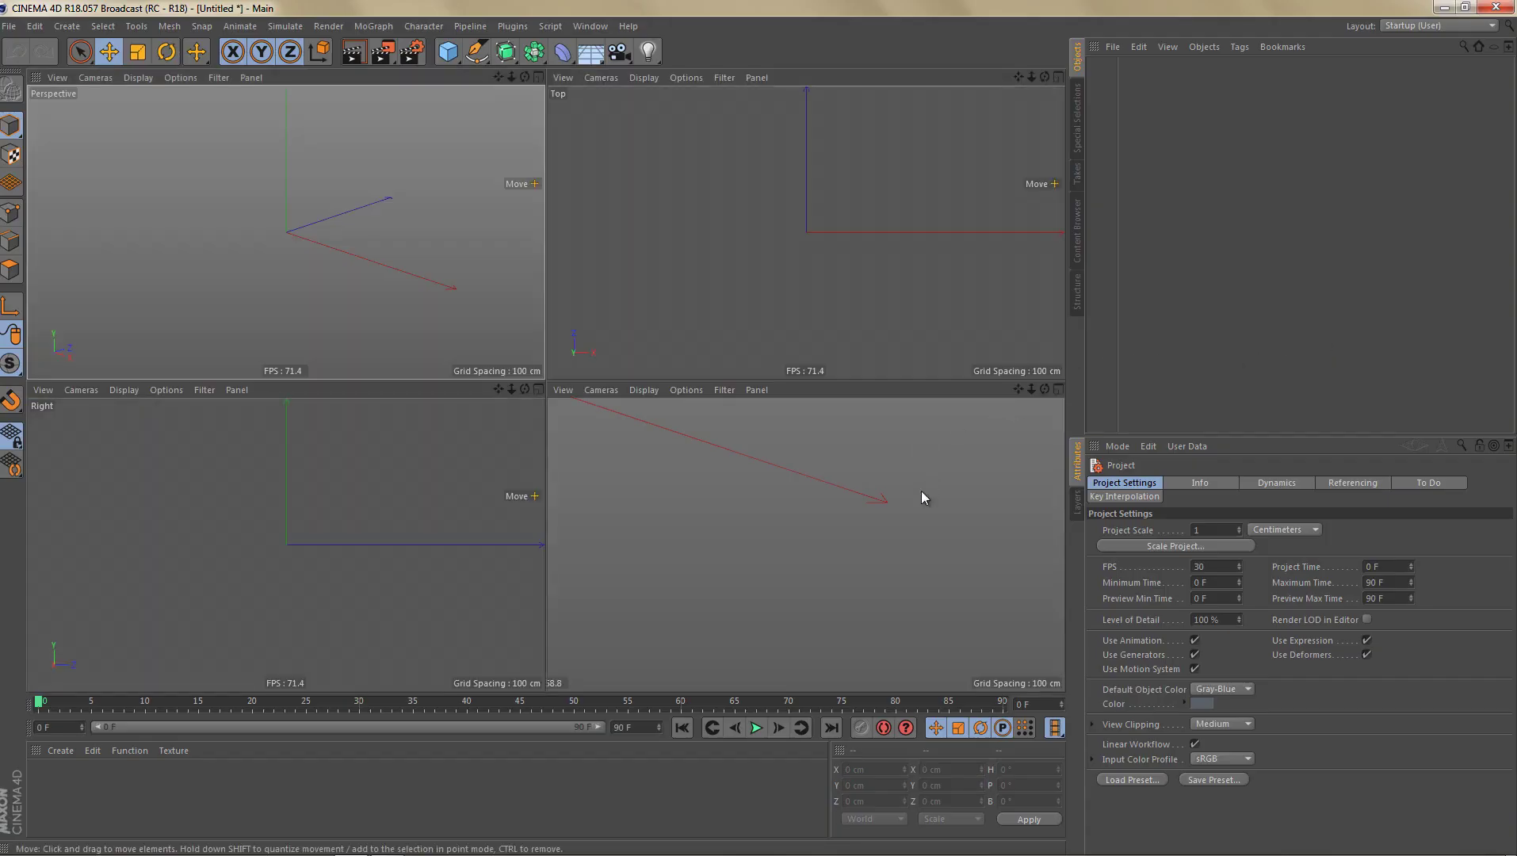
{"action": "middle_click", "coordinate": [877, 542]}
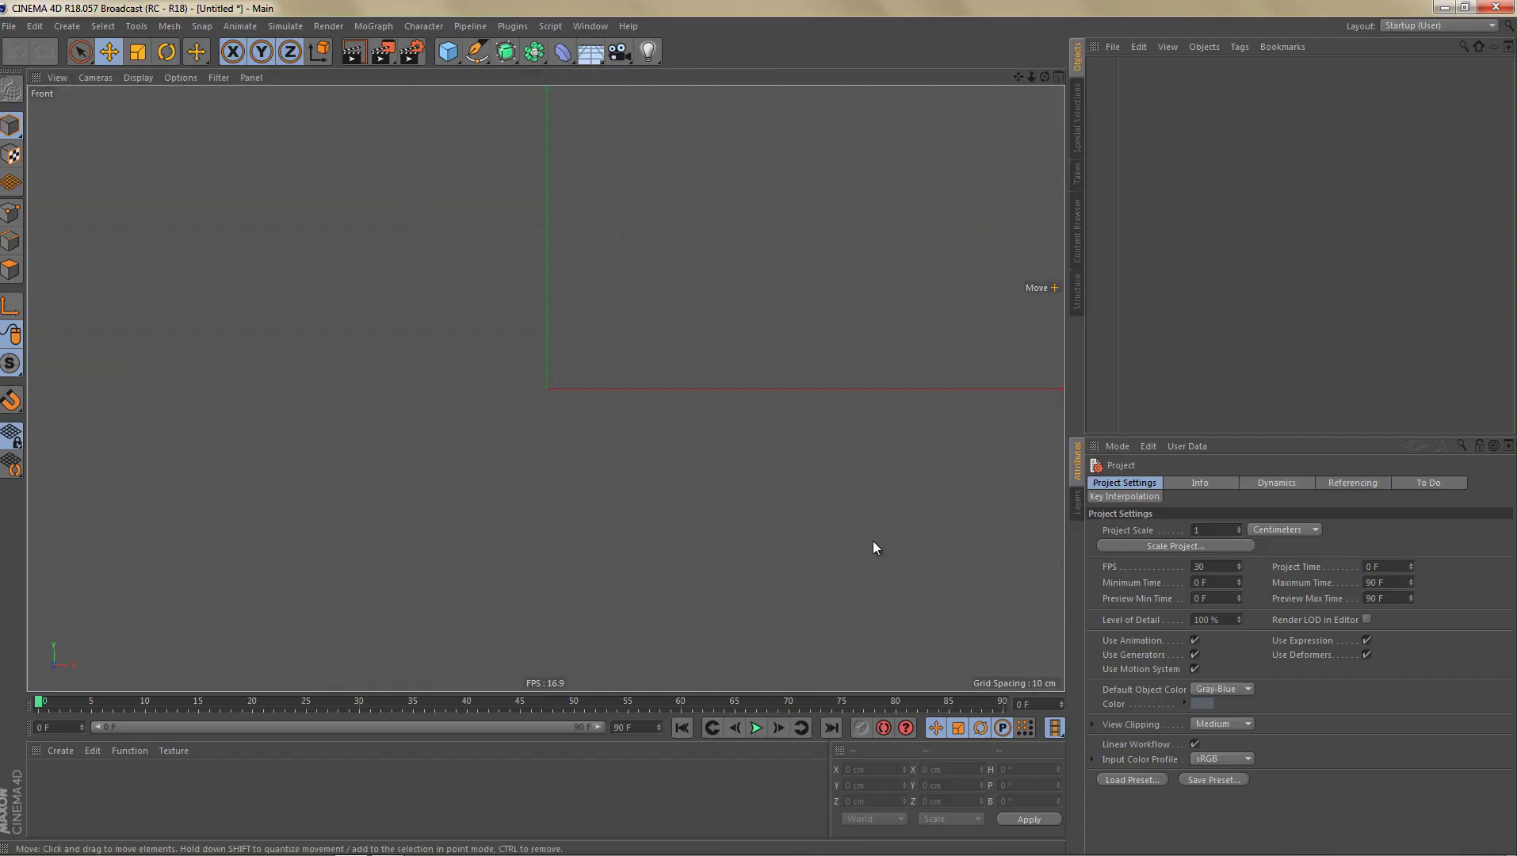
{"action": "left_click", "coordinate": [179, 78]}
{"action": "left_click", "coordinate": [237, 436]}
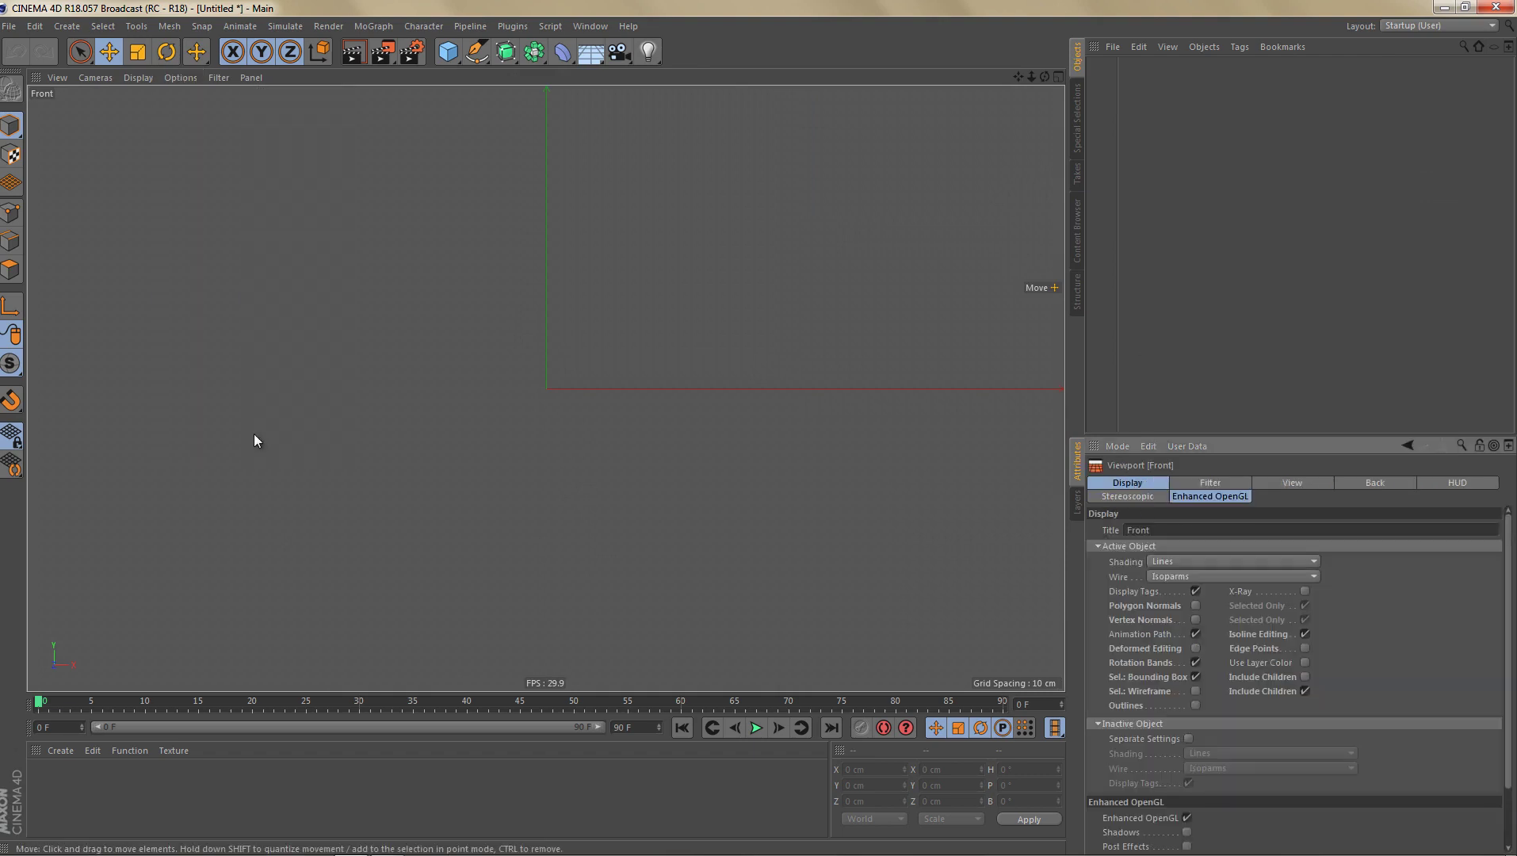
{"action": "left_click", "coordinate": [1376, 484]}
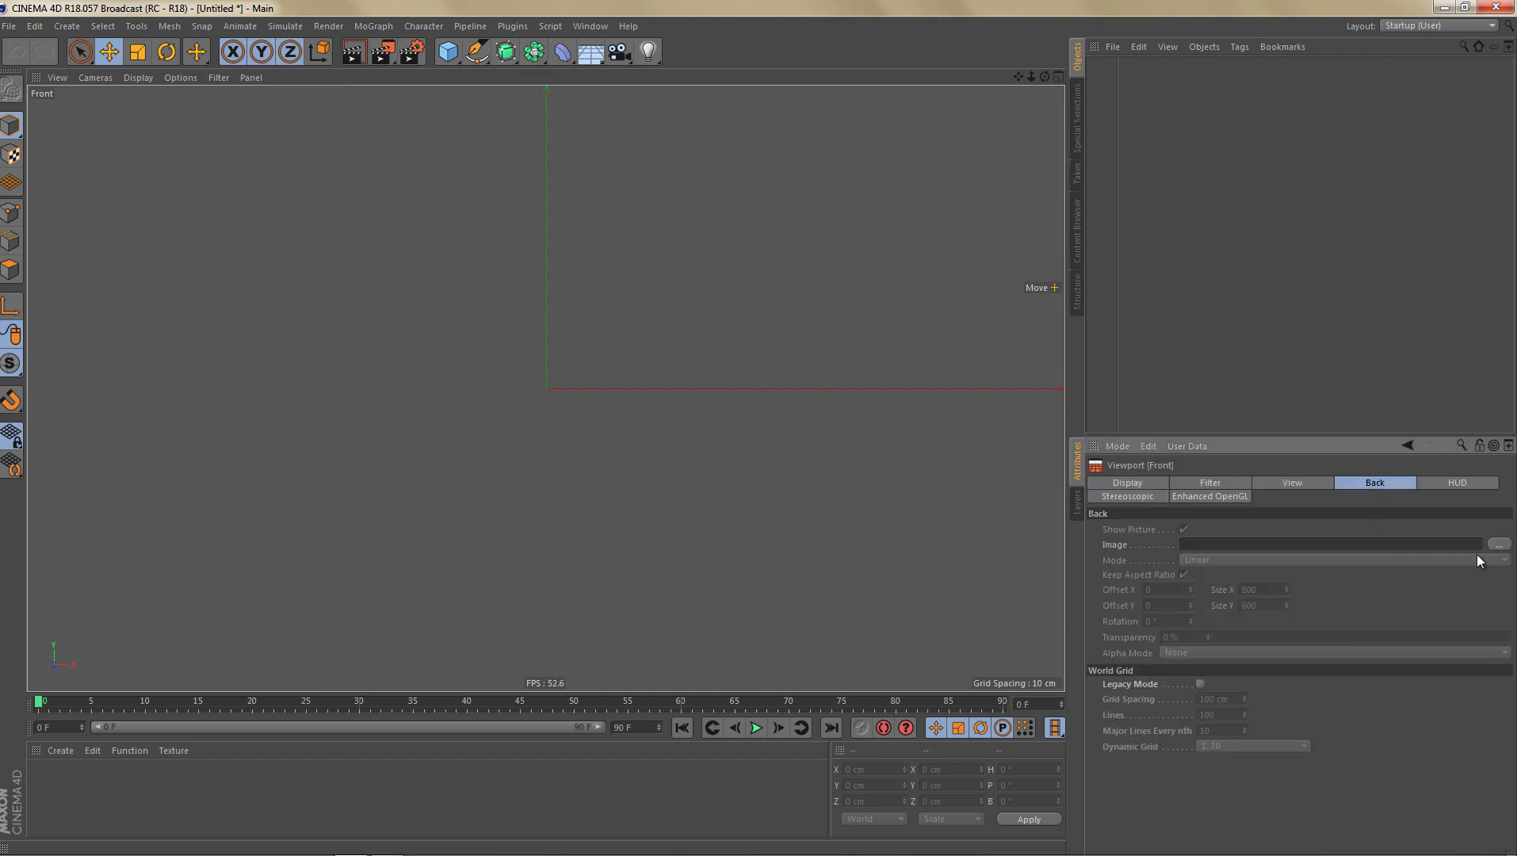
{"action": "left_click", "coordinate": [1499, 545]}
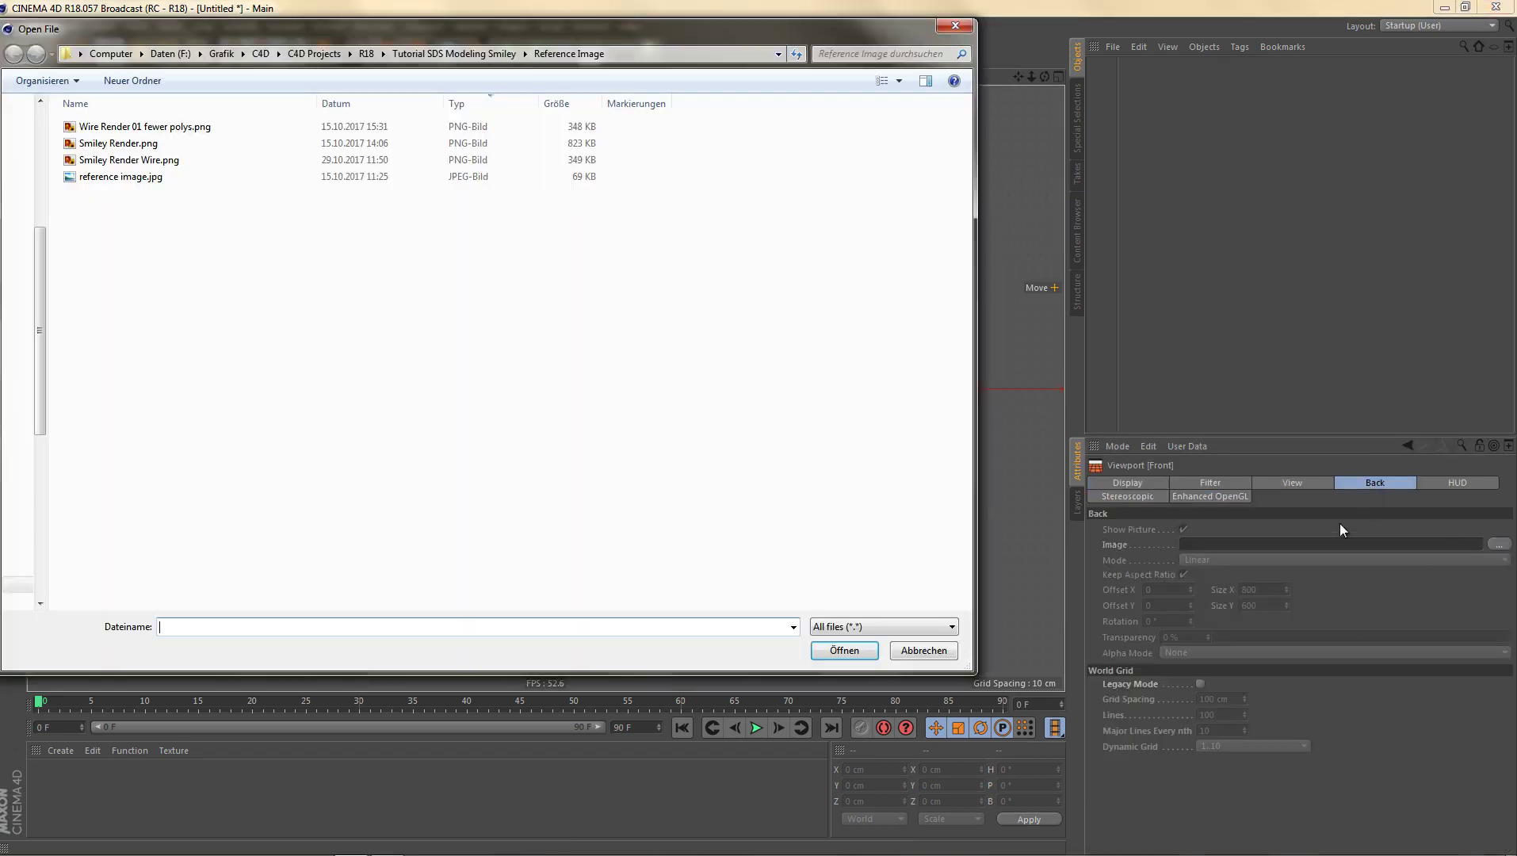
{"action": "double_click", "coordinate": [144, 179]}
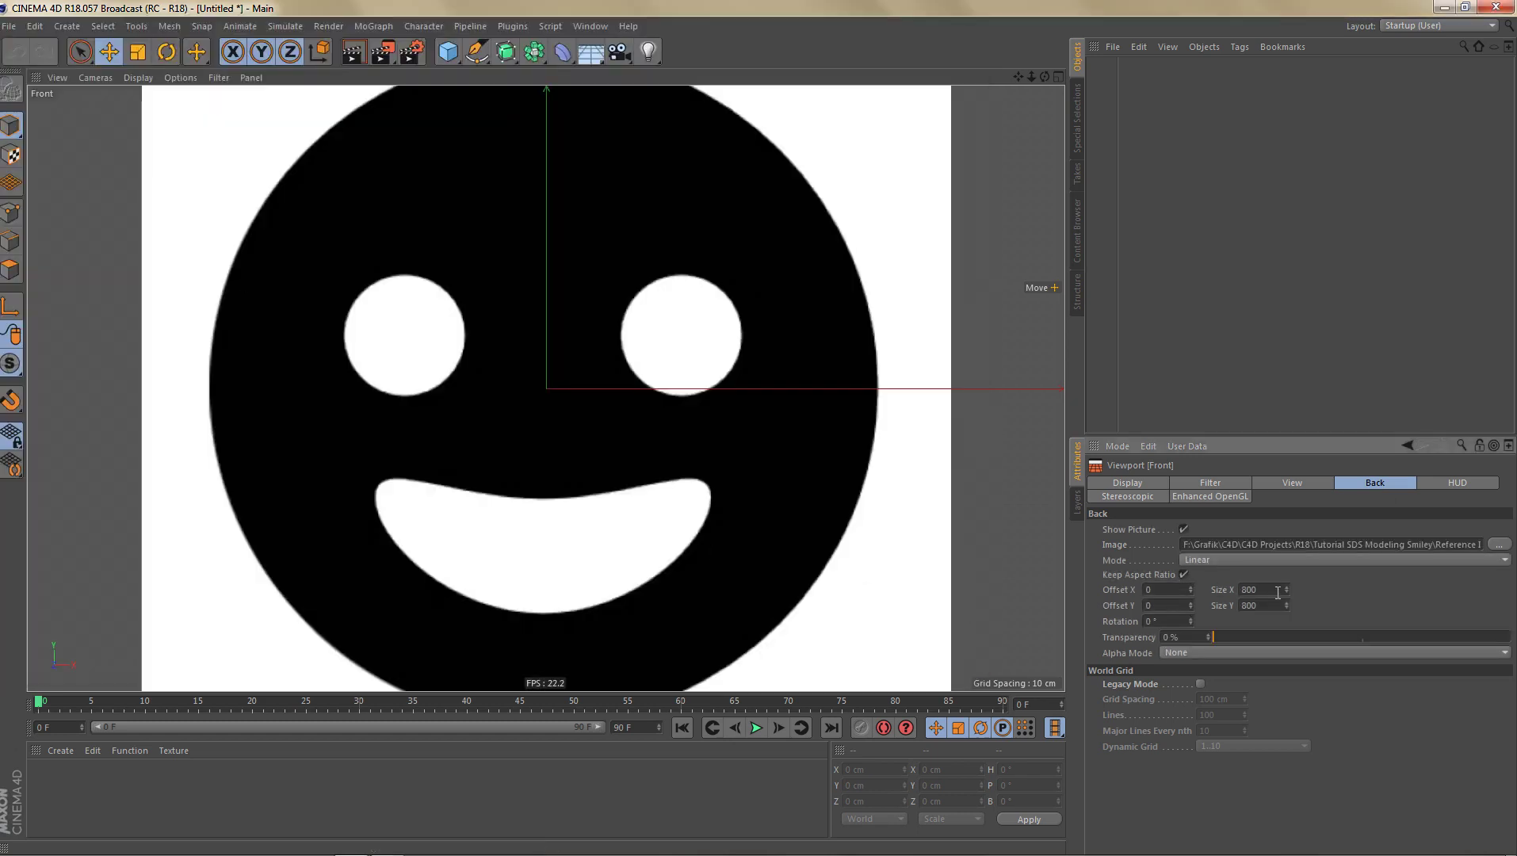
Step: Set the background picture's size to 1000 with its aspect ratio kept and its transparency to 92 %
{"action": "double_click", "coordinate": [1249, 589]}
{"action": "key", "text": "Return"}
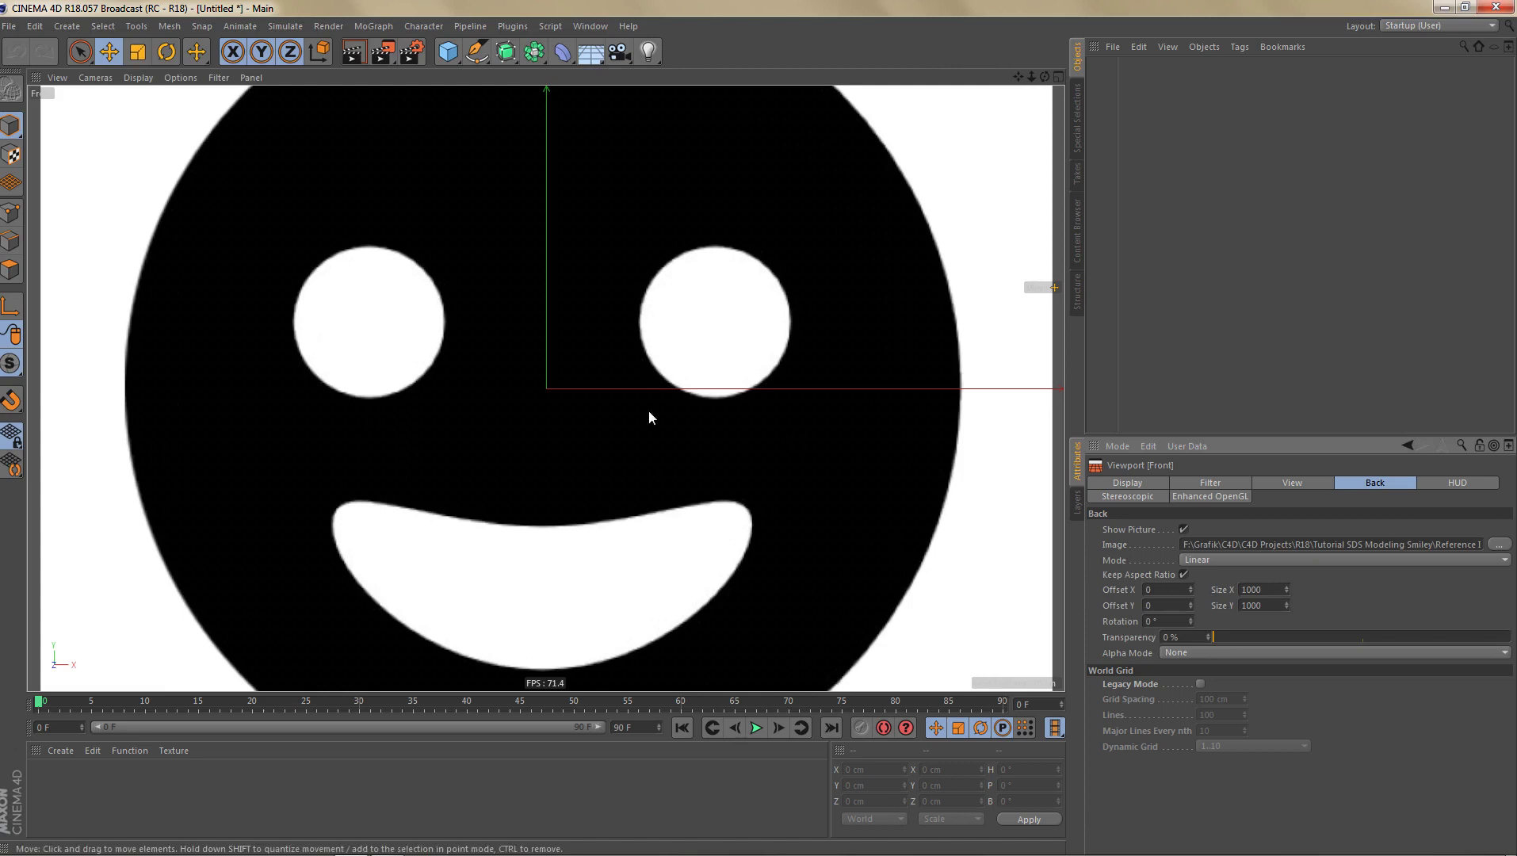
{"action": "scroll", "coordinate": [671, 409], "scroll_direction": "down", "scroll_amount": 3}
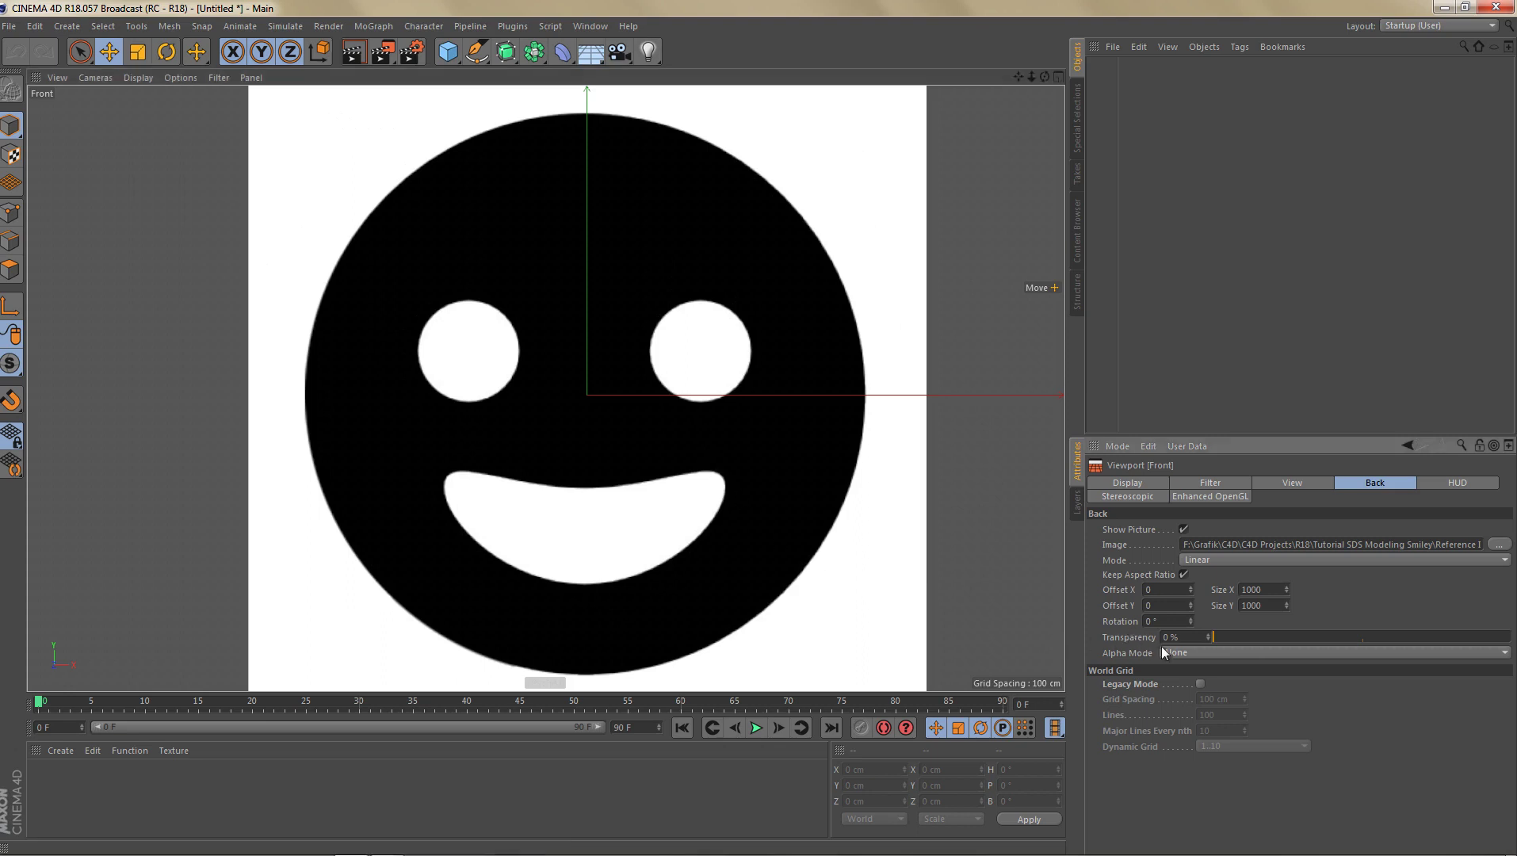
{"action": "left_click_drag", "start_coordinate": [1249, 636], "coordinate": [1490, 635]}
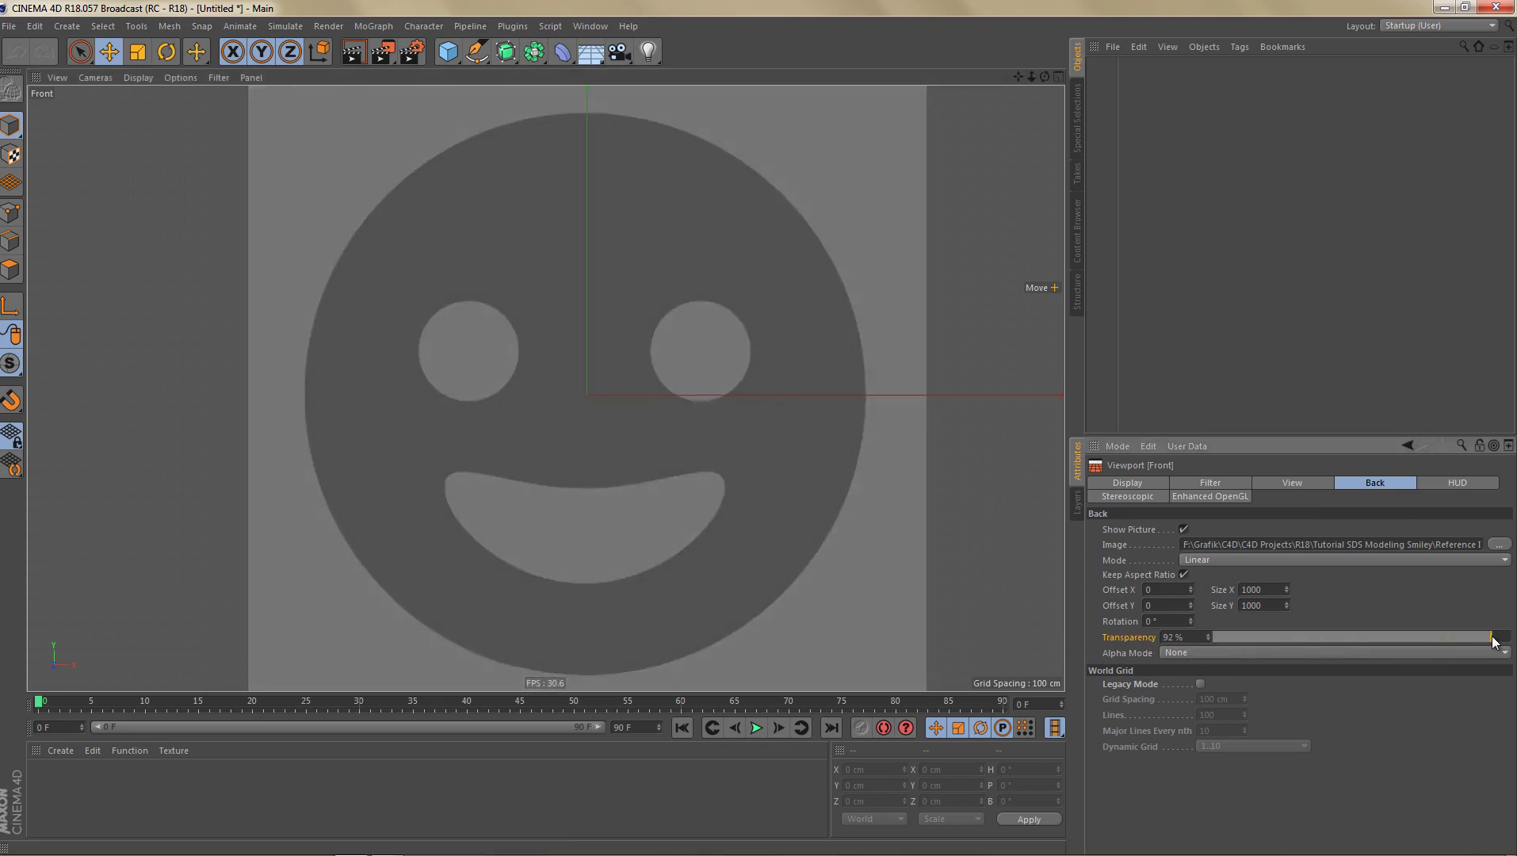
{"action": "middle_click_drag", "start_coordinate": [676, 467], "coordinate": [678, 464], "text": "alt"}
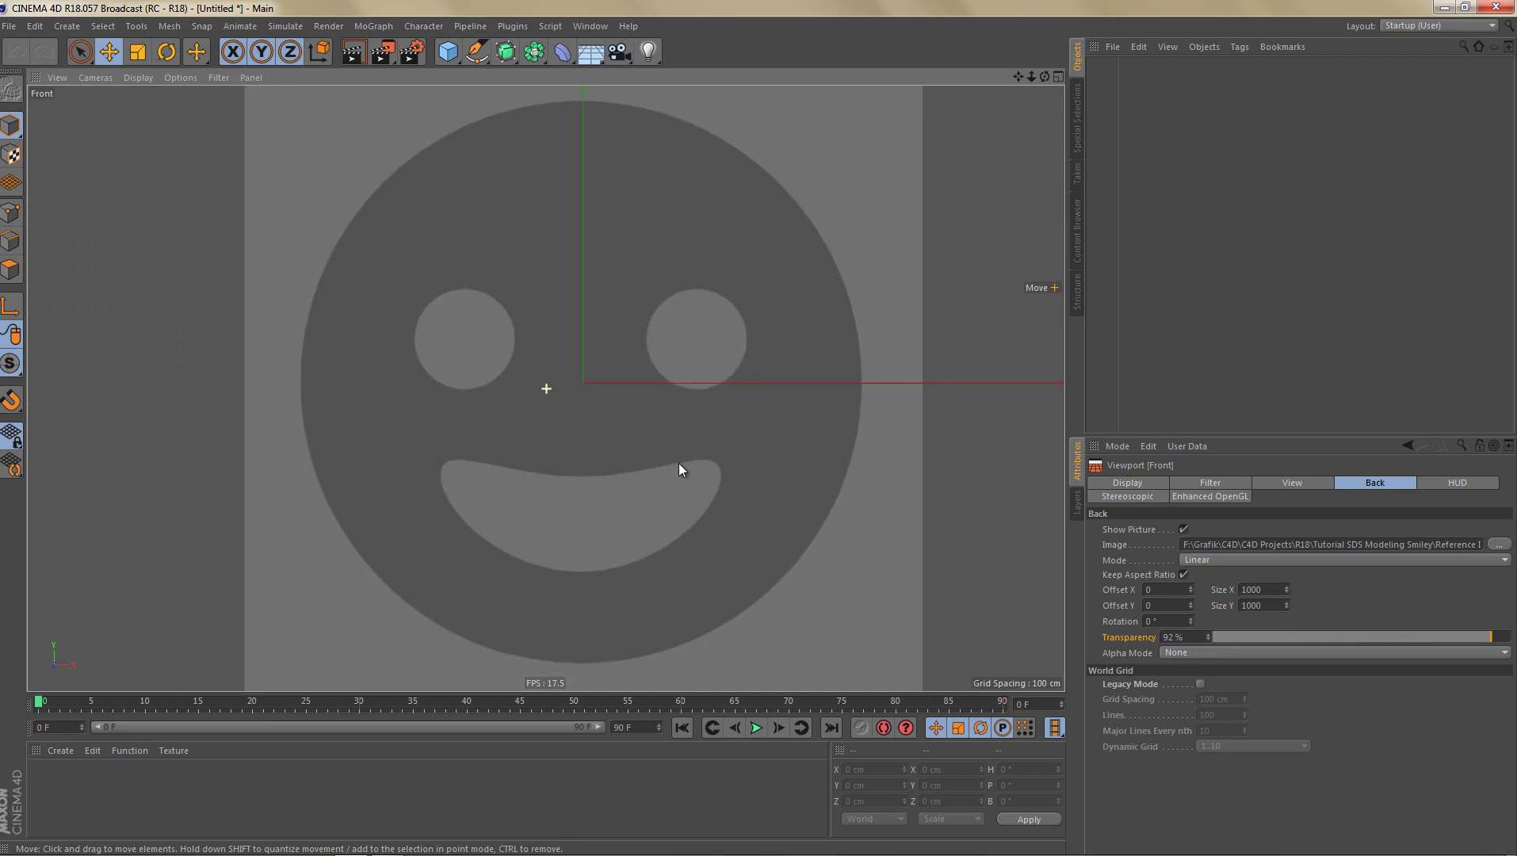
{"action": "middle_click_drag", "start_coordinate": [643, 412], "coordinate": [662, 420], "text": "alt"}
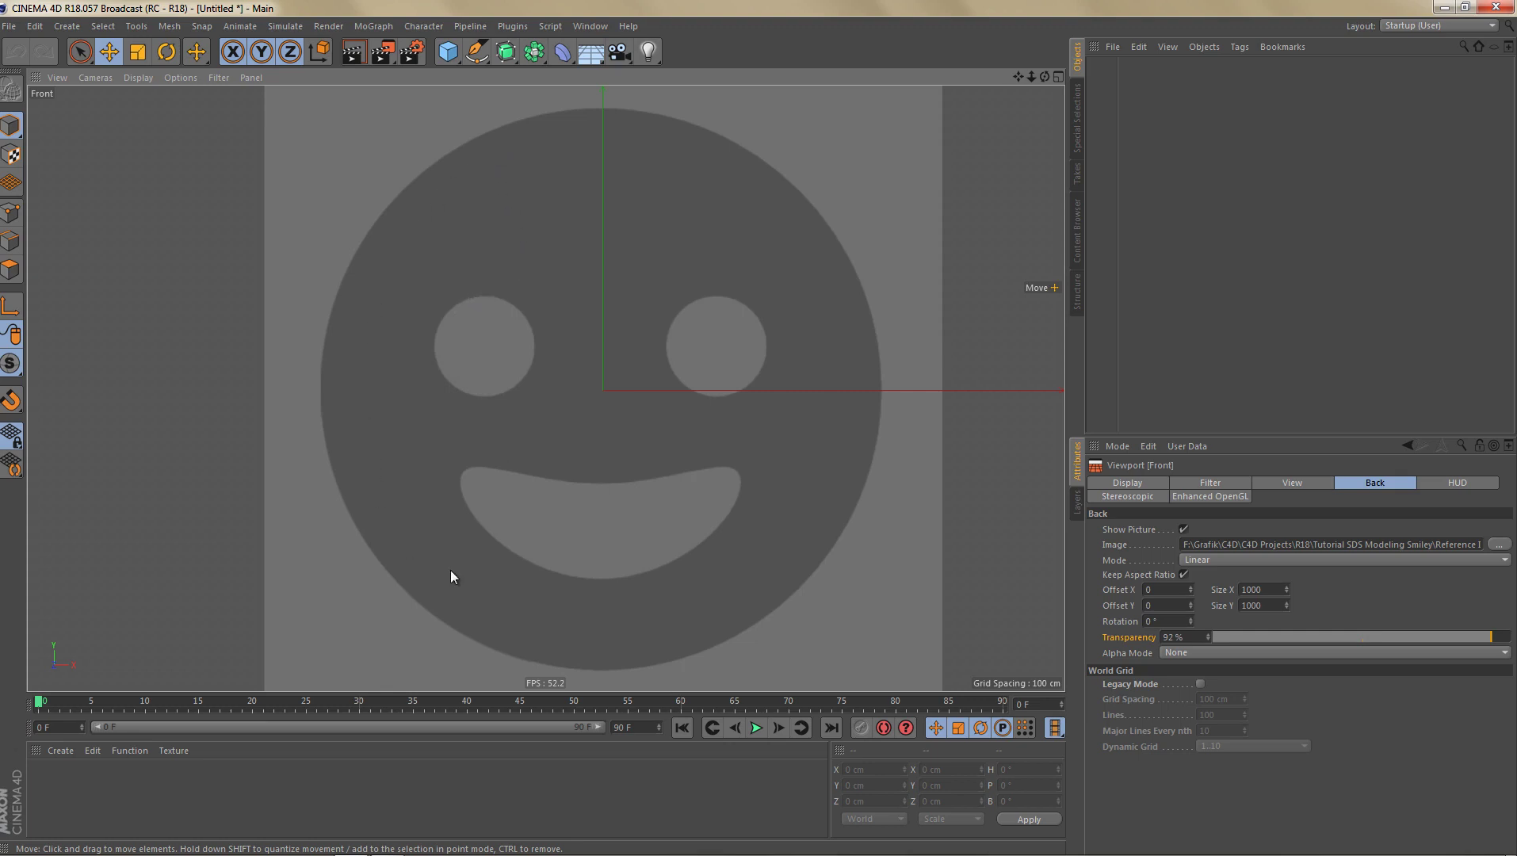
Step: Draw a four-point polygon around the outside of the mouth's left corner with the Polygon Pen
{"action": "scroll", "coordinate": [525, 421], "scroll_direction": "up", "scroll_amount": 5}
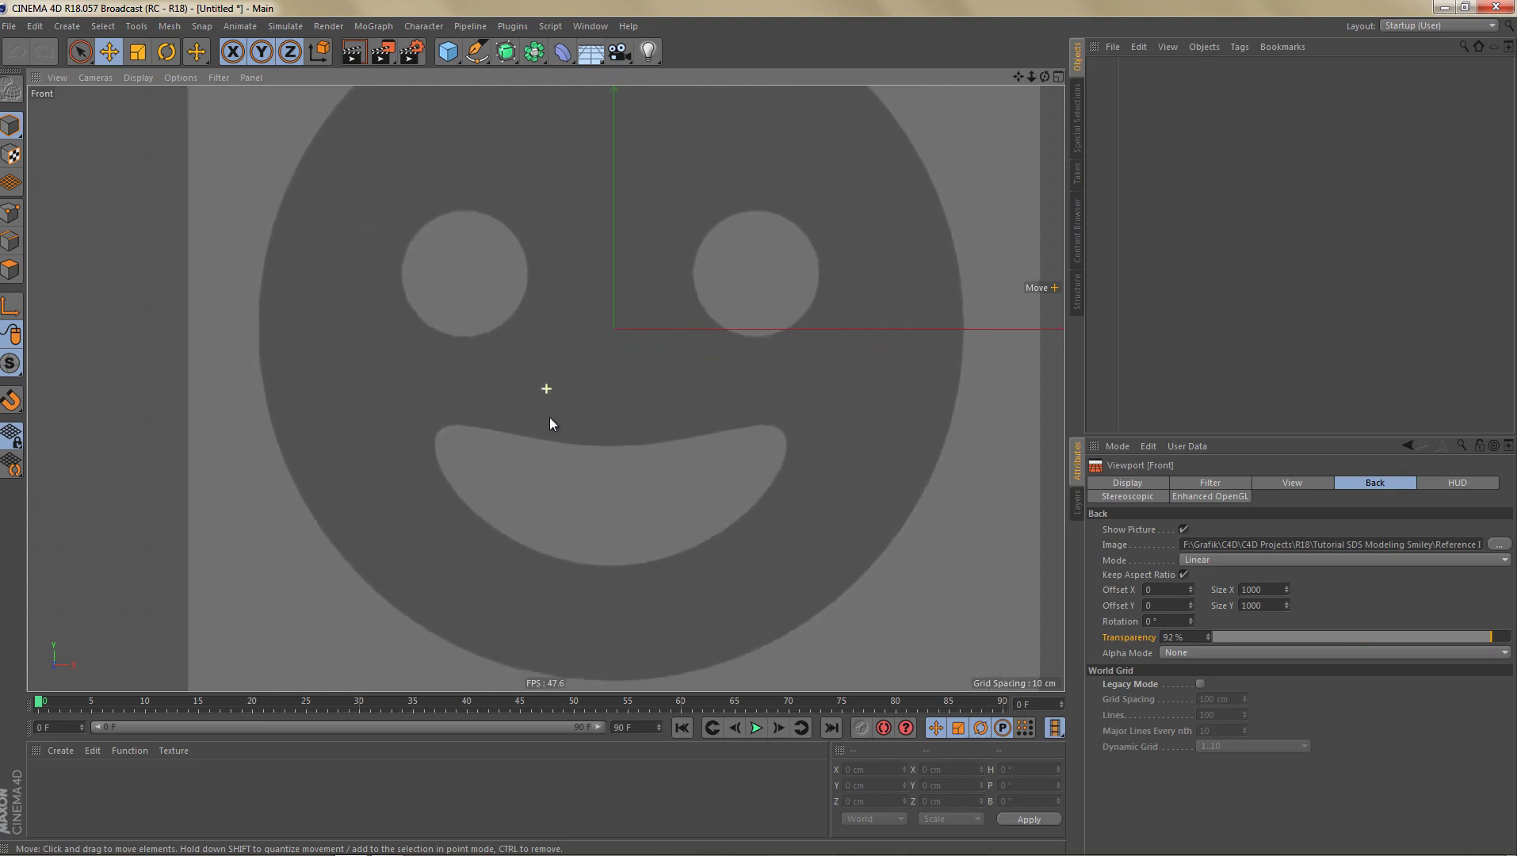
{"action": "scroll", "coordinate": [558, 441], "scroll_direction": "up", "scroll_amount": 3}
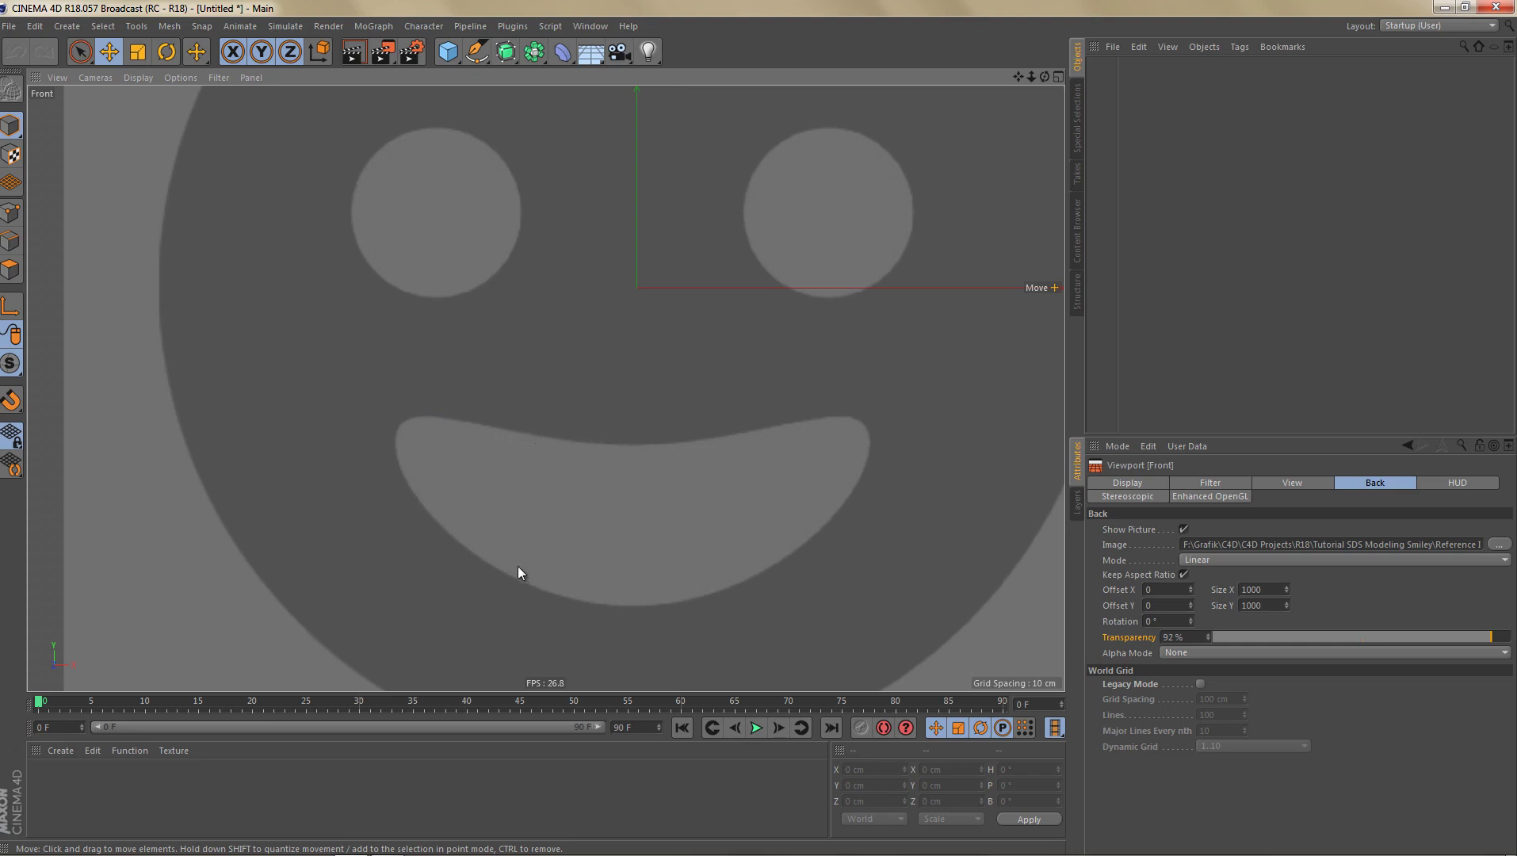
{"action": "left_click", "coordinate": [168, 26]}
{"action": "mouse_move", "coordinate": [184, 88]}
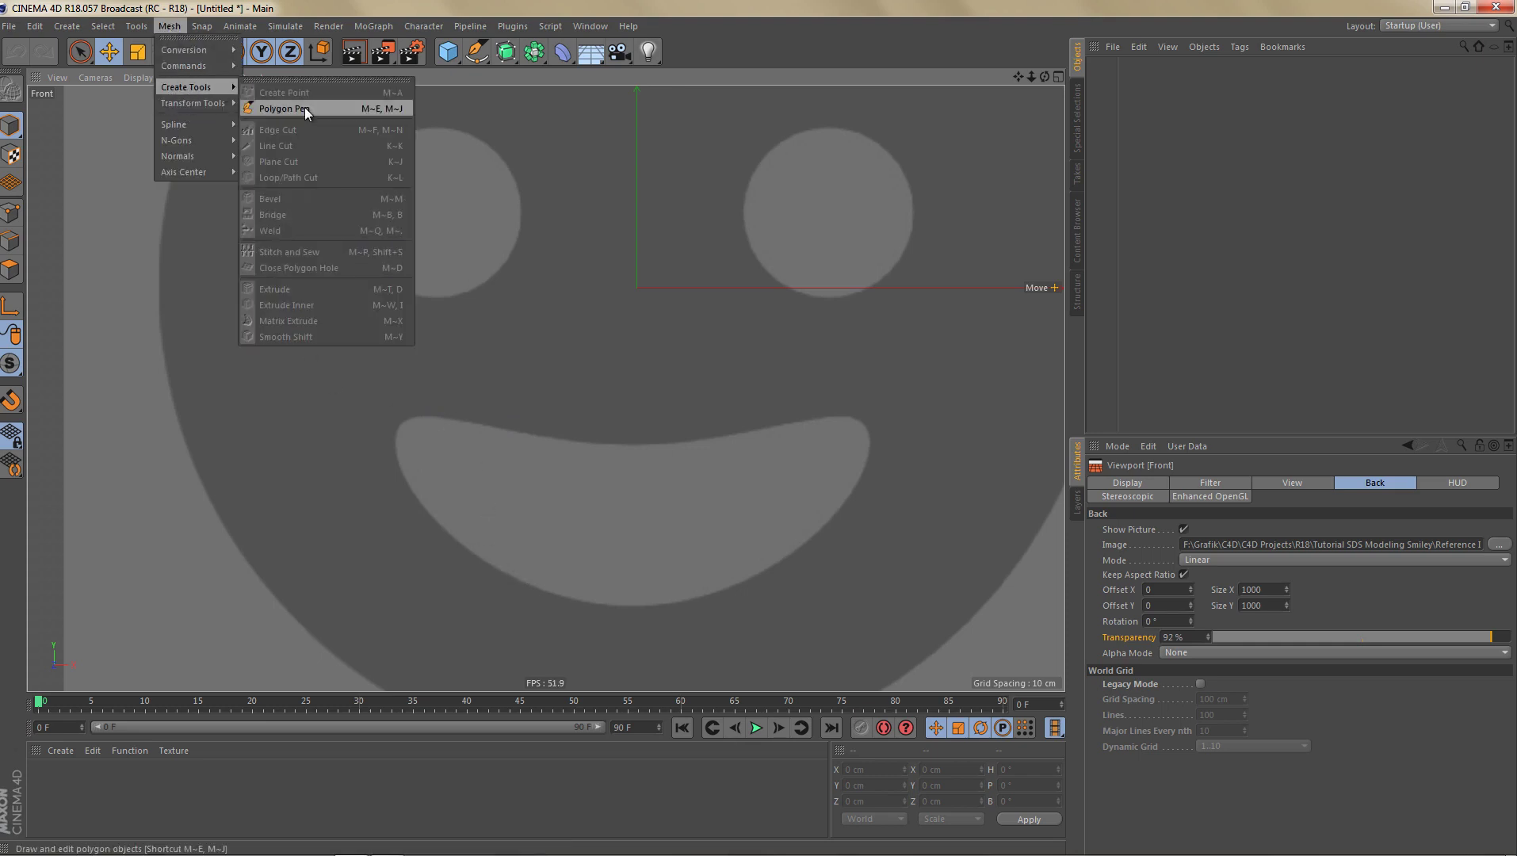
{"action": "left_click", "coordinate": [305, 107]}
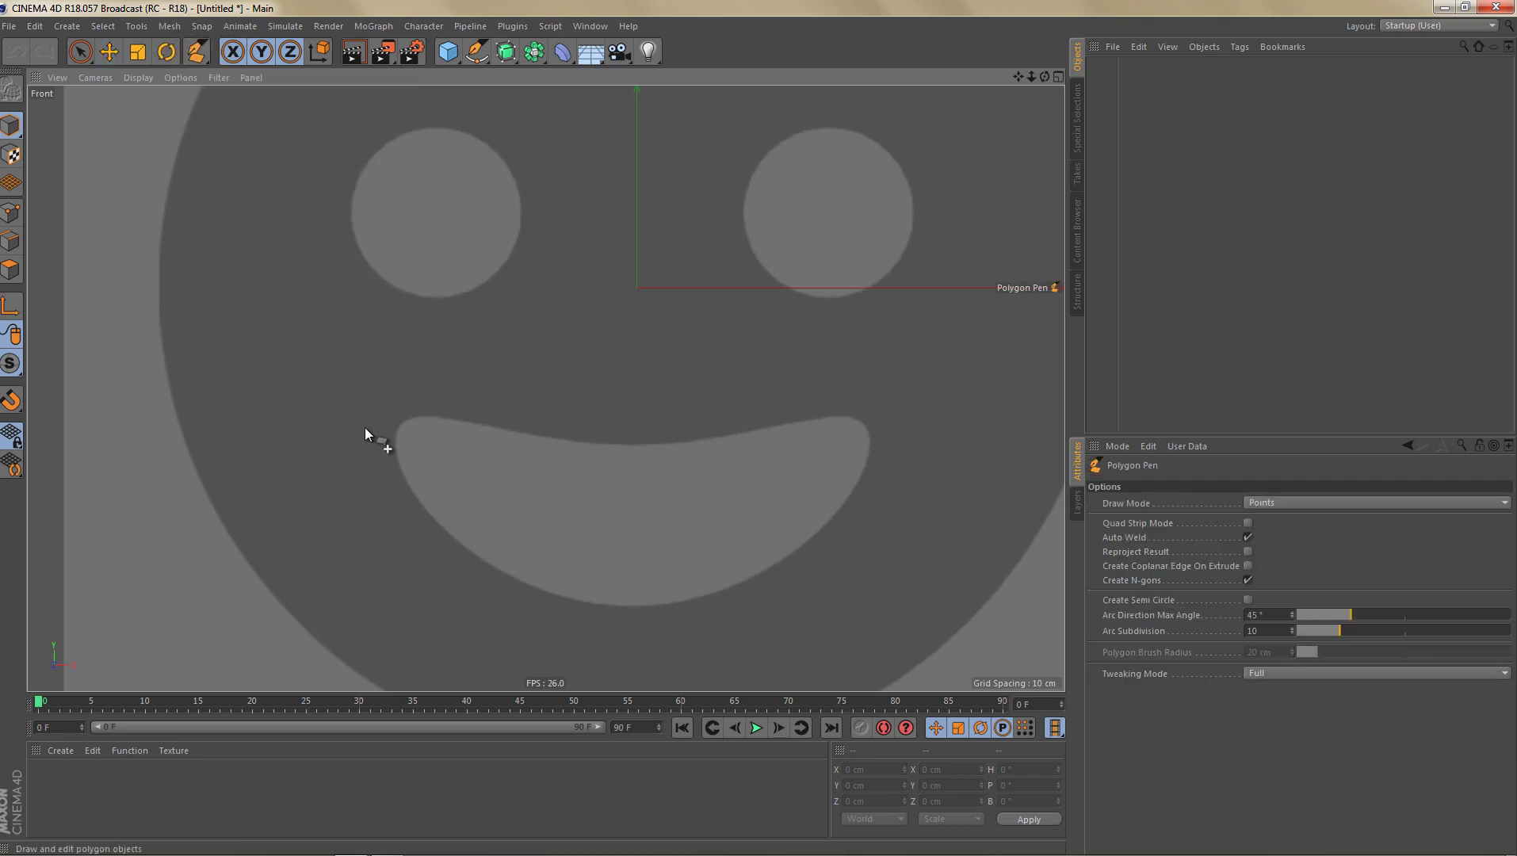
{"action": "scroll", "coordinate": [393, 432], "scroll_direction": "up", "scroll_amount": 4}
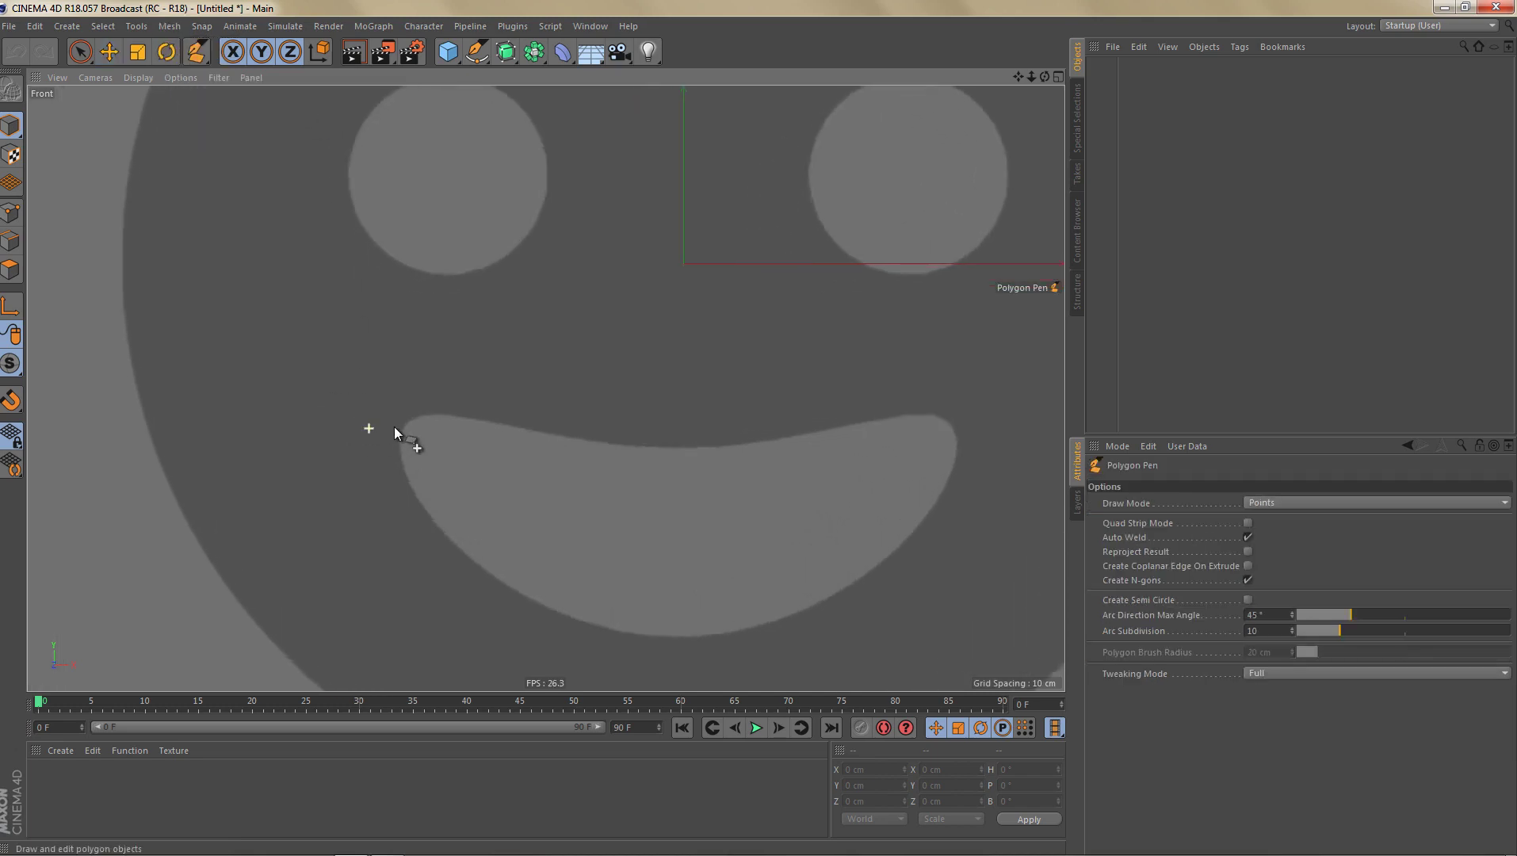
{"action": "left_click", "coordinate": [351, 438]}
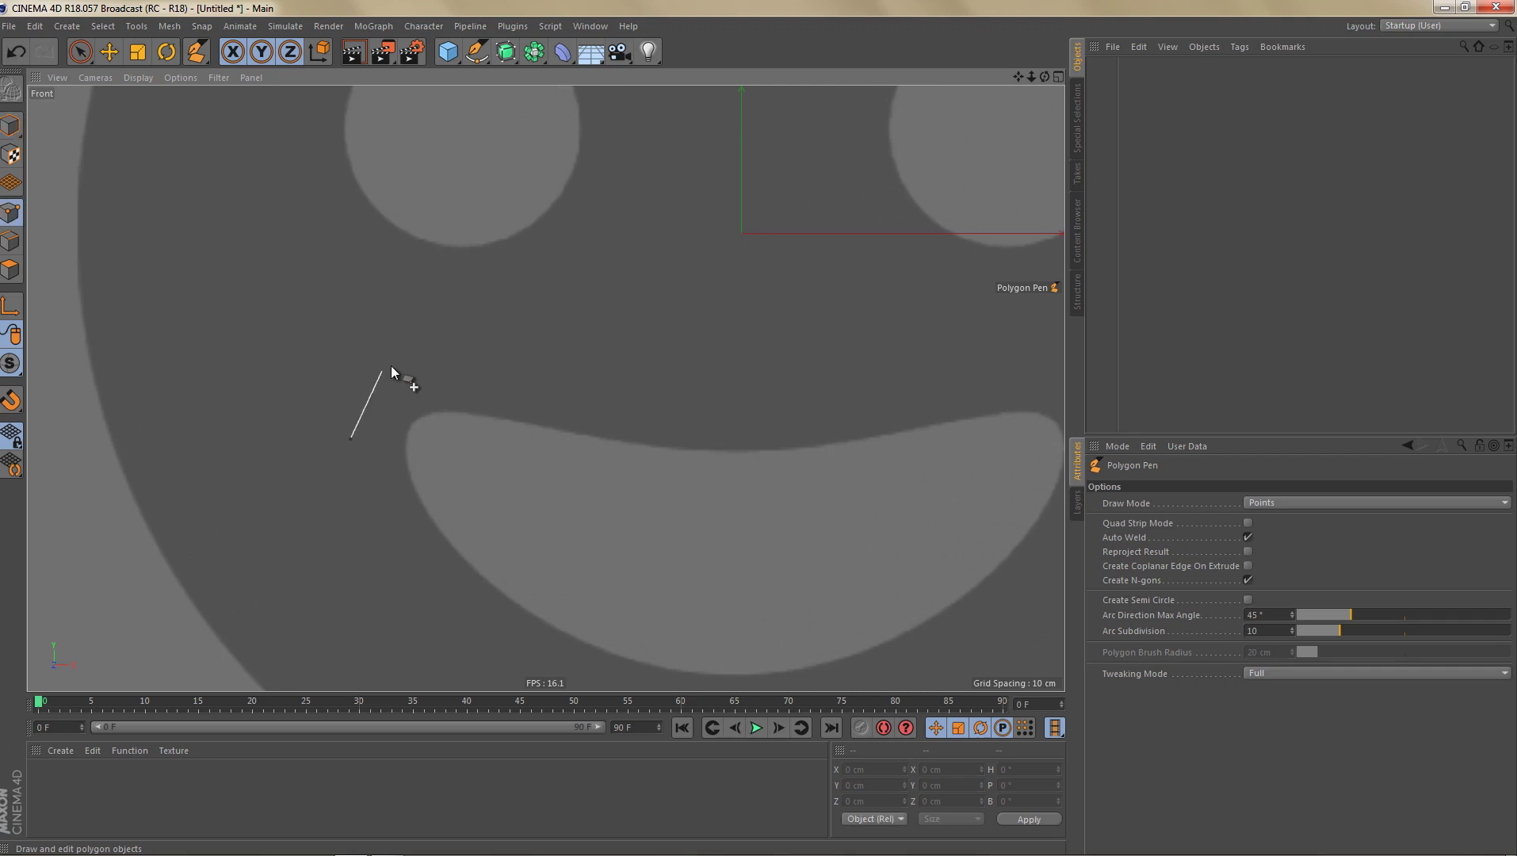
{"action": "left_click", "coordinate": [391, 366]}
{"action": "left_click", "coordinate": [415, 405]}
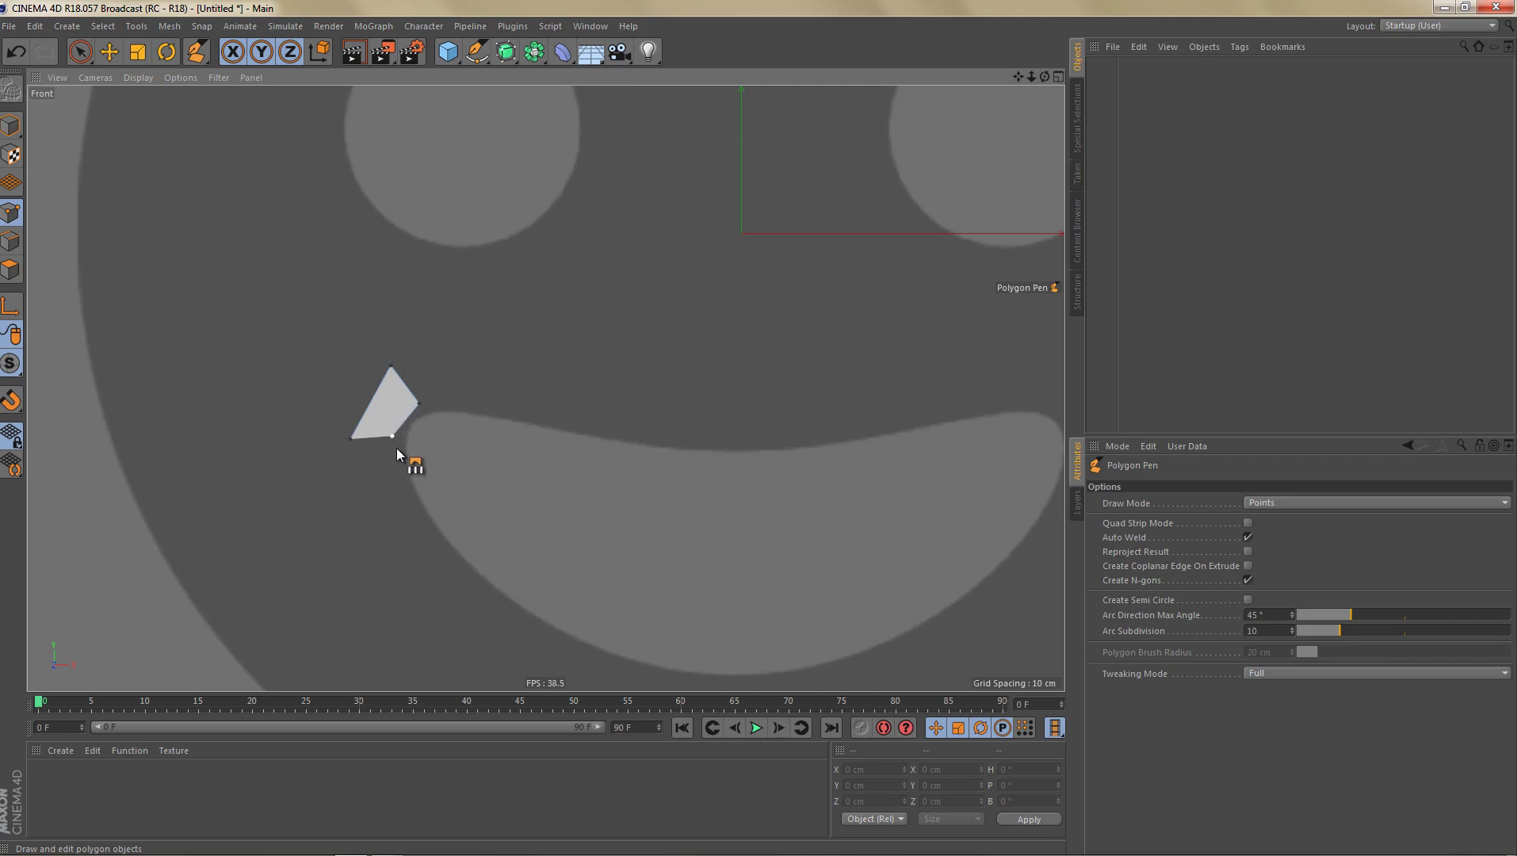
{"action": "key", "text": "Escape"}
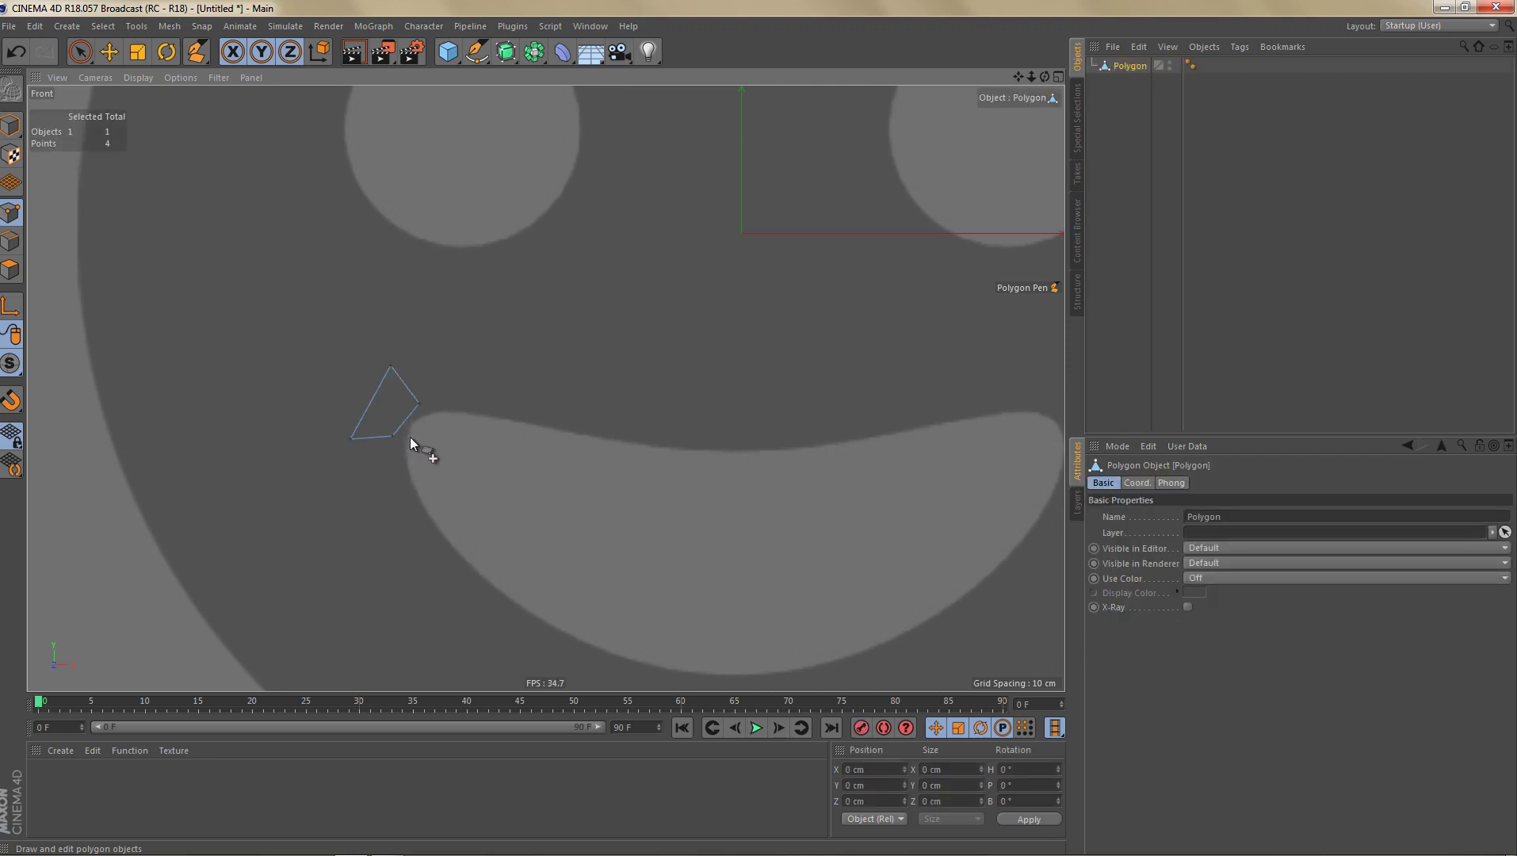
Step: Try adding a second quad point by point along the mouth's upper edge, sharing the first polygon's upper right edge
{"action": "scroll", "coordinate": [410, 441], "scroll_direction": "up", "scroll_amount": 5}
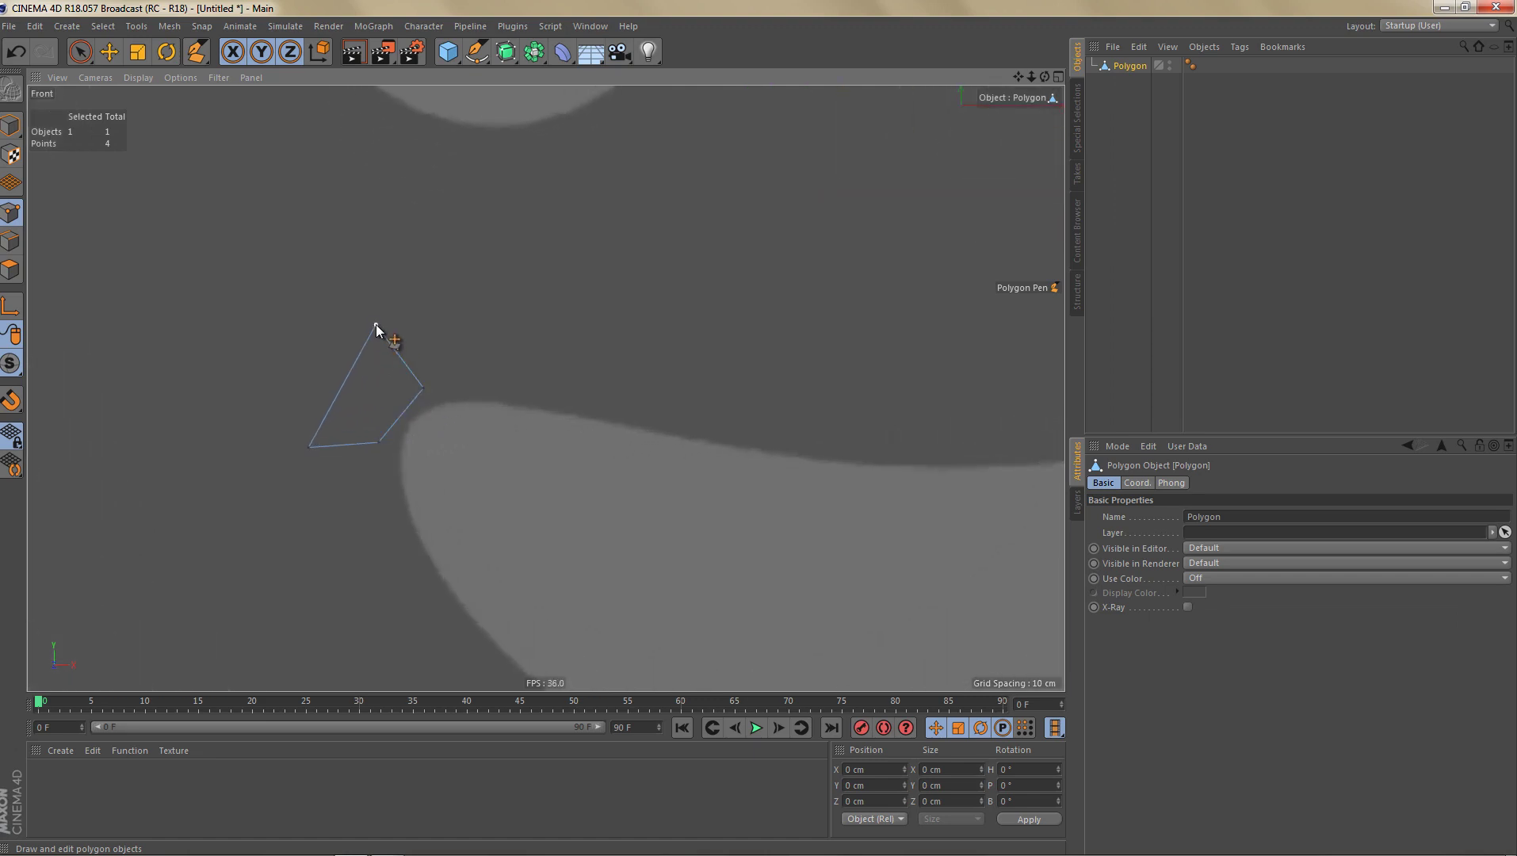
{"action": "left_click", "coordinate": [376, 326]}
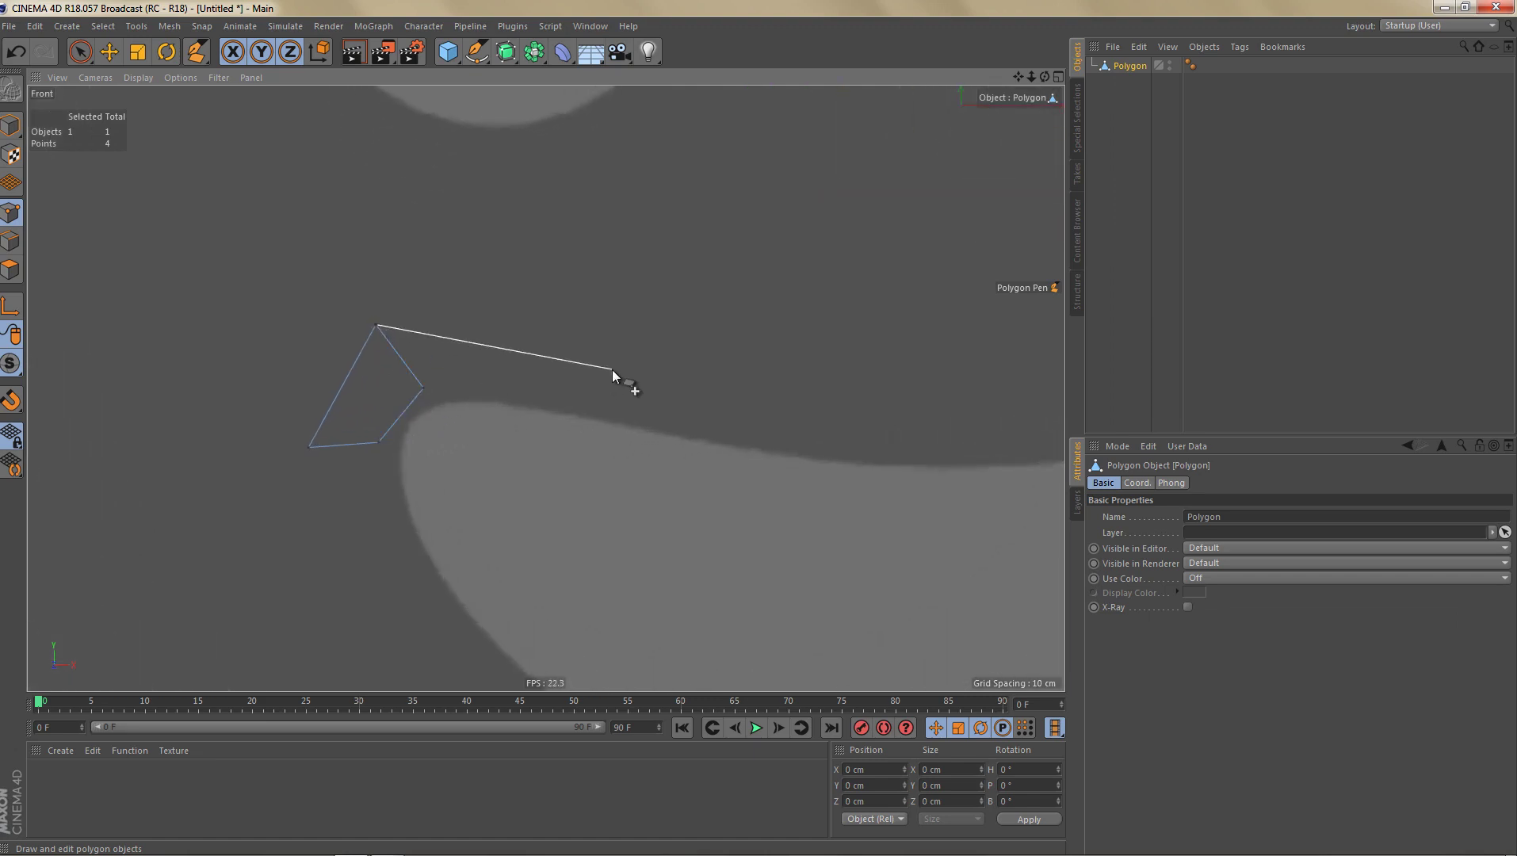
{"action": "left_click", "coordinate": [610, 370]}
{"action": "left_click", "coordinate": [595, 414]}
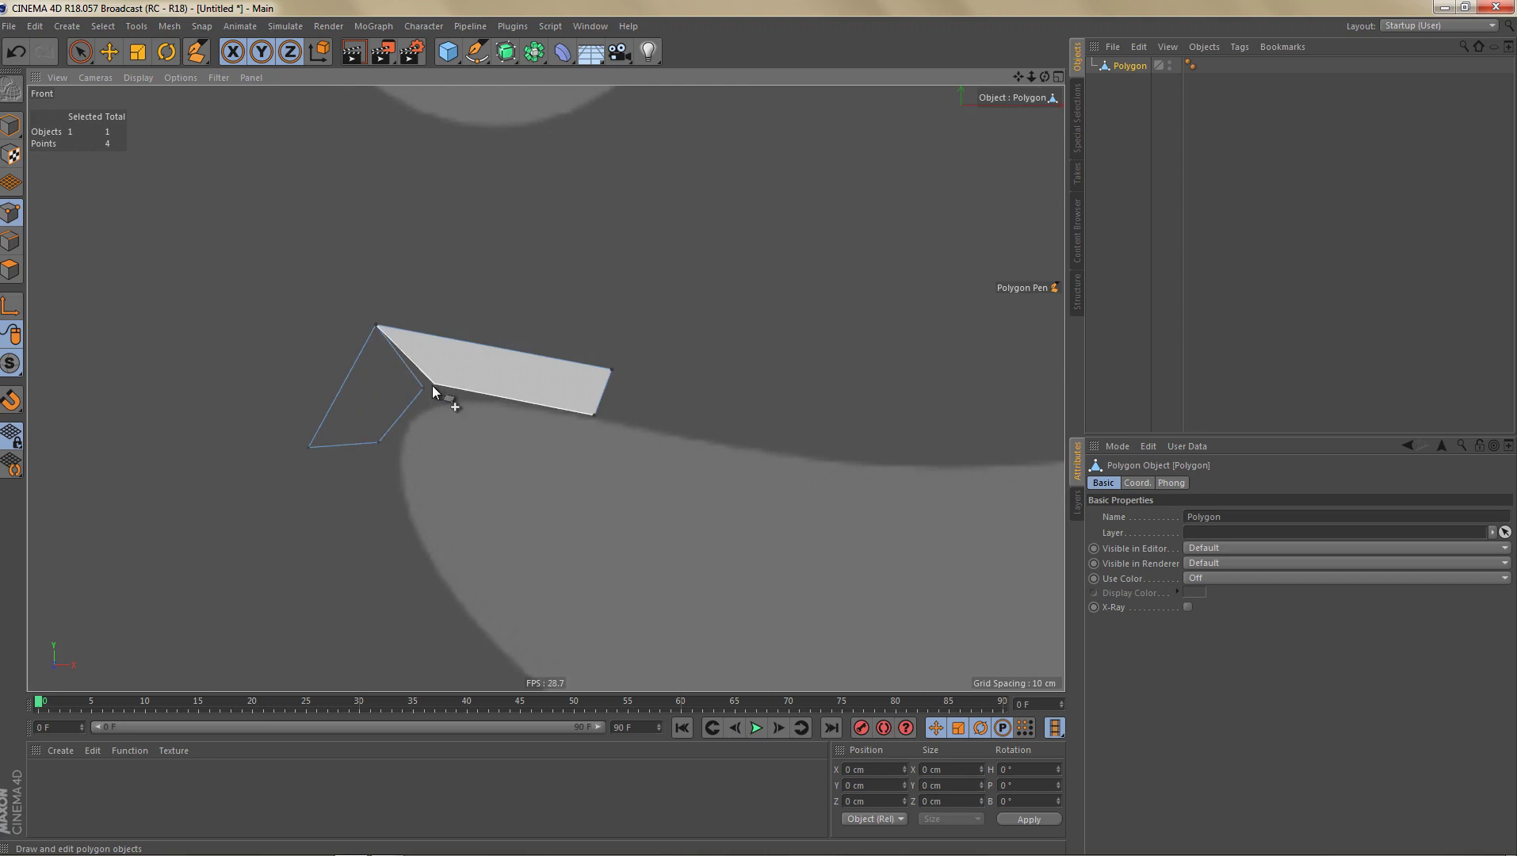
{"action": "left_click", "coordinate": [425, 390]}
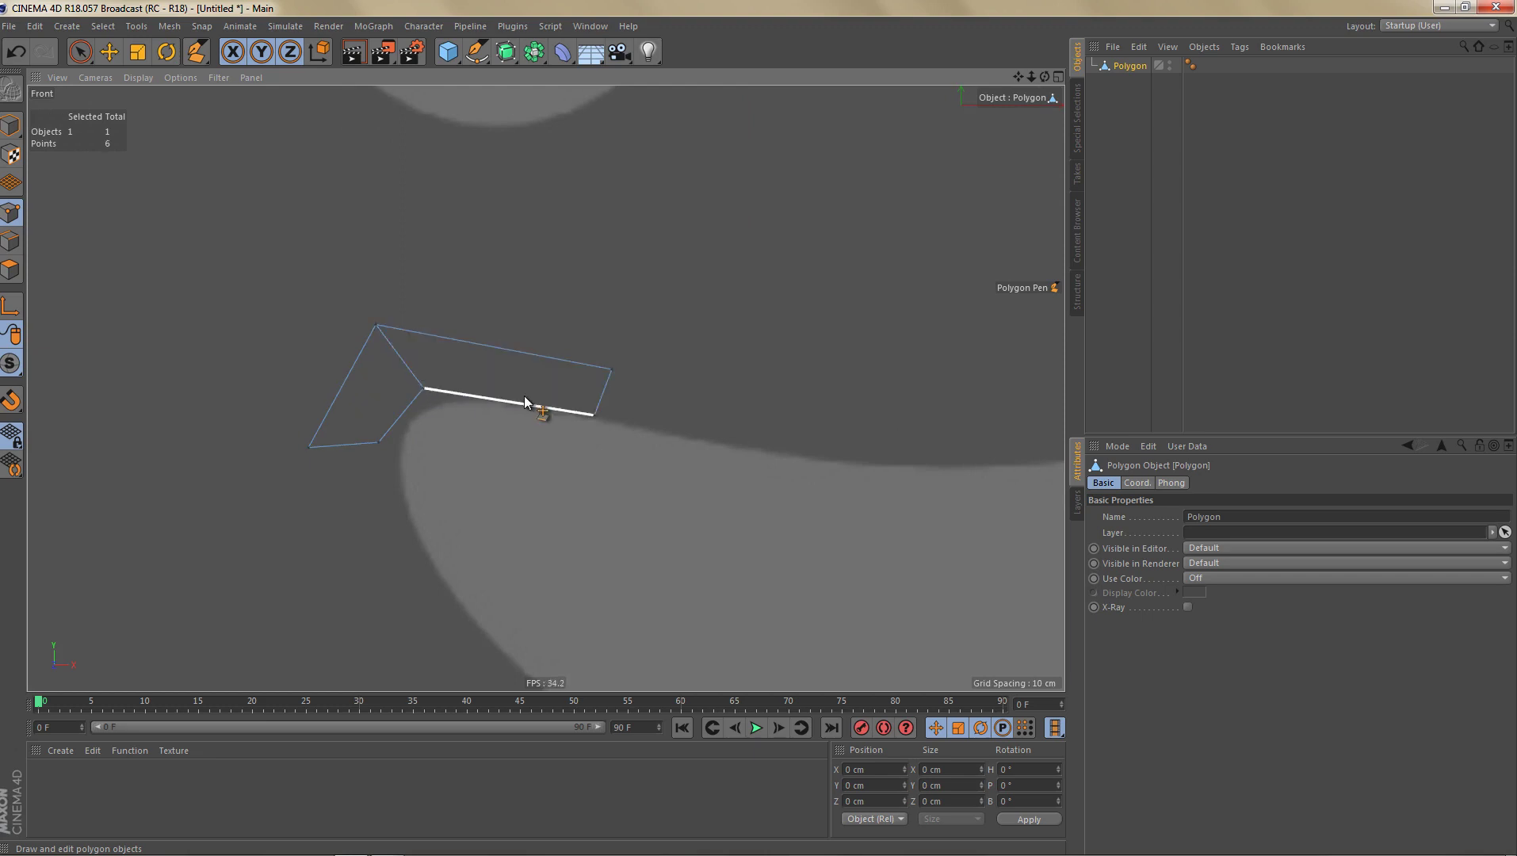
Step: Undo the second quad drawn point by point so only the first polygon is left
{"action": "key", "text": "ctrl+z"}
{"action": "key", "text": "ctrl+z"}
{"action": "key", "text": "ctrl+z"}
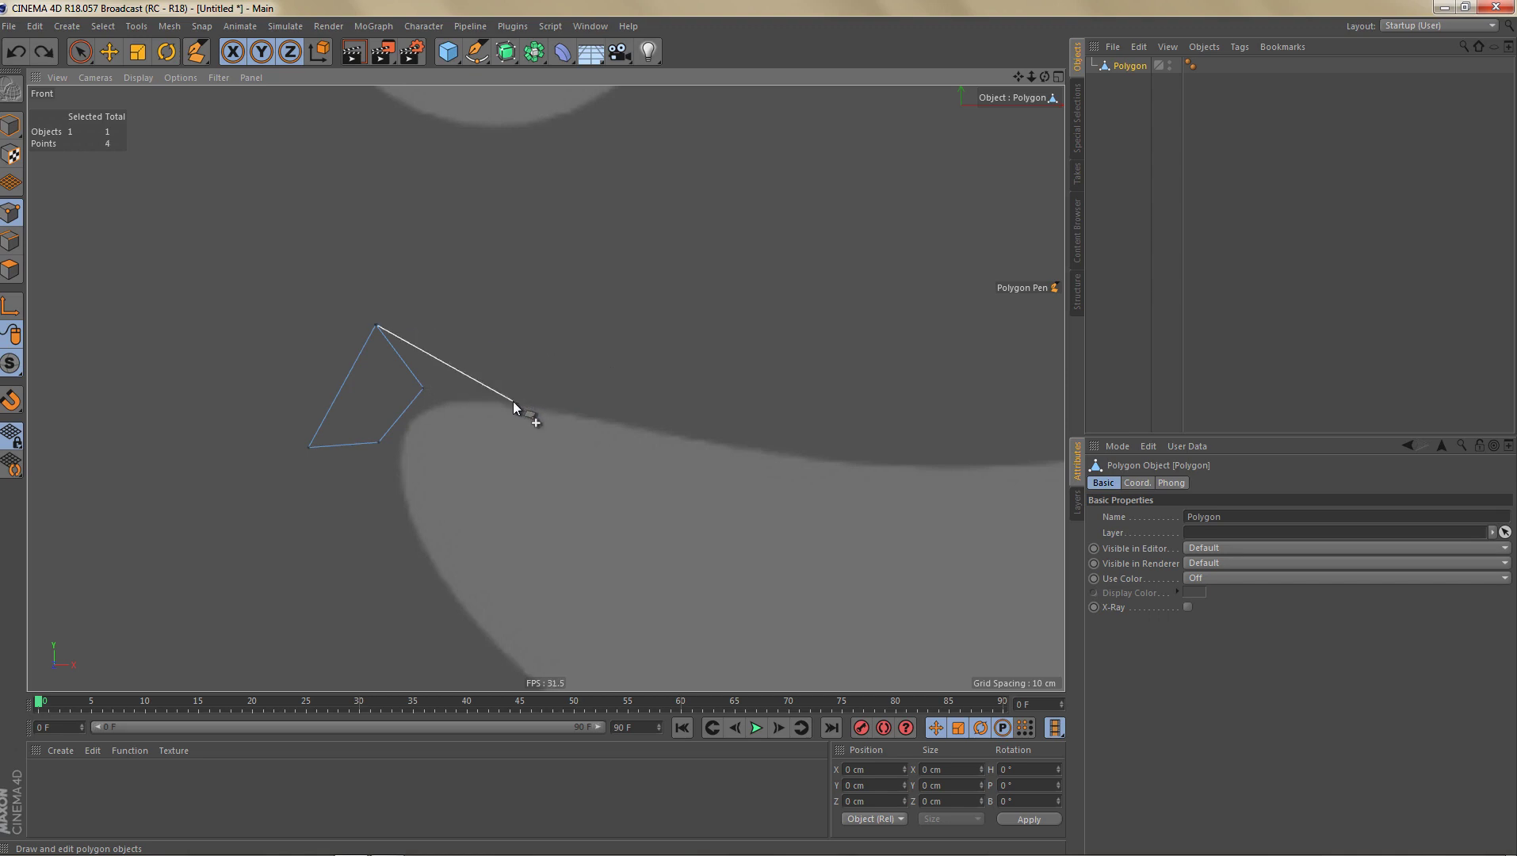
{"action": "key", "text": "ctrl+z"}
Step: Extrude the first polygon's upper right edge twice along the mouth's upper outline, ending near the vertical centre axis
{"action": "left_click_drag", "start_coordinate": [416, 358], "coordinate": [711, 386], "text": "ctrl"}
{"action": "middle_click_drag", "start_coordinate": [729, 398], "coordinate": [502, 351], "text": "alt"}
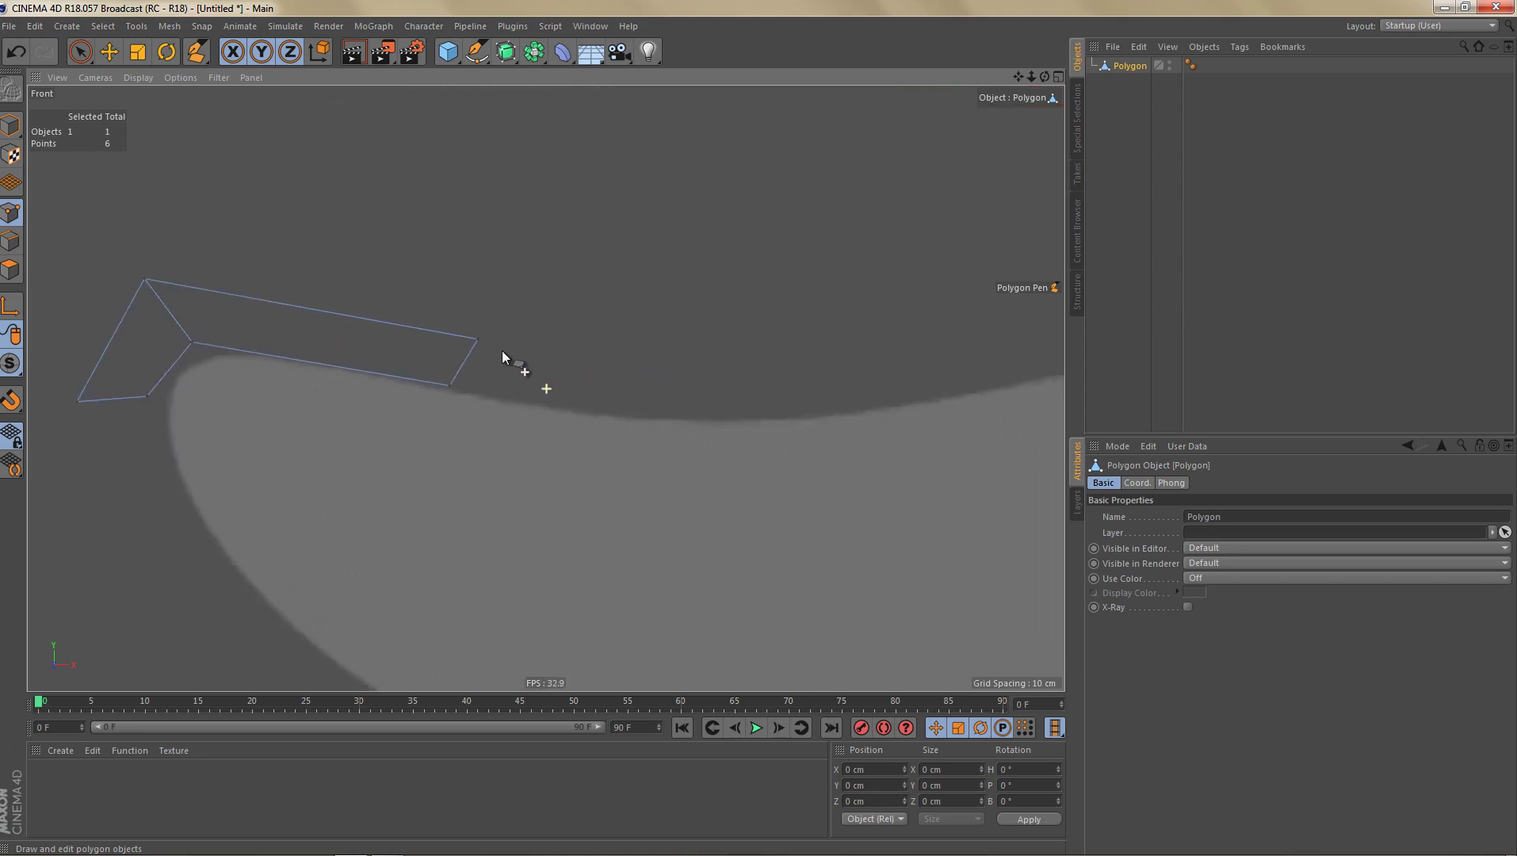
{"action": "left_click_drag", "start_coordinate": [464, 362], "coordinate": [699, 372], "text": "ctrl"}
{"action": "middle_click_drag", "start_coordinate": [613, 414], "coordinate": [711, 356], "text": "alt"}
{"action": "right_click_drag", "start_coordinate": [616, 378], "coordinate": [591, 413], "text": "alt"}
{"action": "middle_click_drag", "start_coordinate": [591, 414], "coordinate": [566, 384], "text": "alt"}
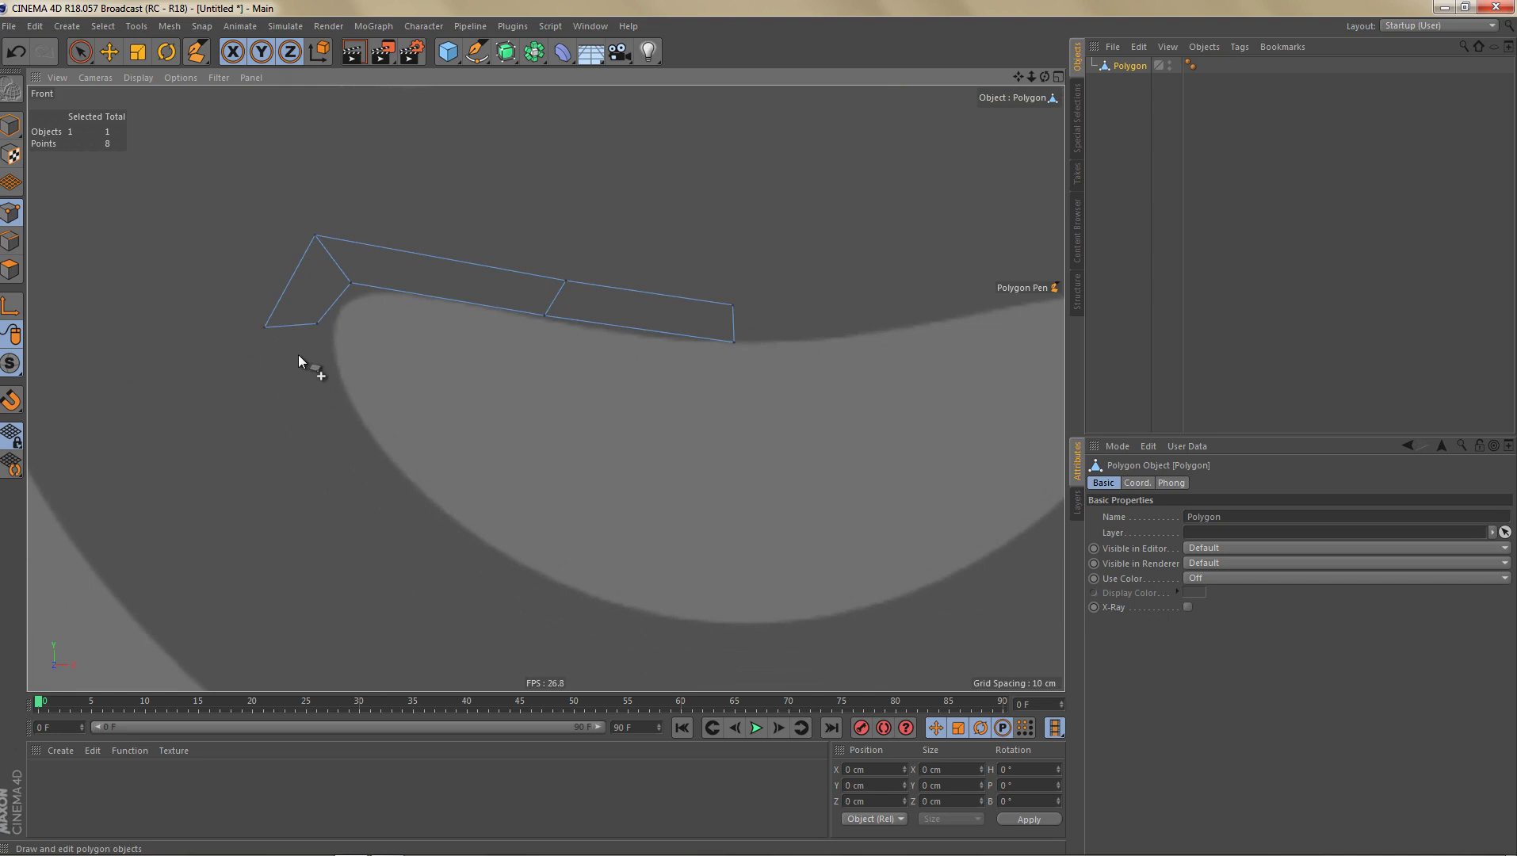
Step: Extrude the first polygon's lower edge twice along the mouth's lower outline, ending near the vertical centre axis
{"action": "left_click_drag", "start_coordinate": [287, 328], "coordinate": [426, 529], "text": "ctrl"}
{"action": "left_click_drag", "start_coordinate": [430, 528], "coordinate": [699, 616], "text": "ctrl"}
{"action": "scroll", "coordinate": [703, 557], "scroll_direction": "down", "scroll_amount": 5}
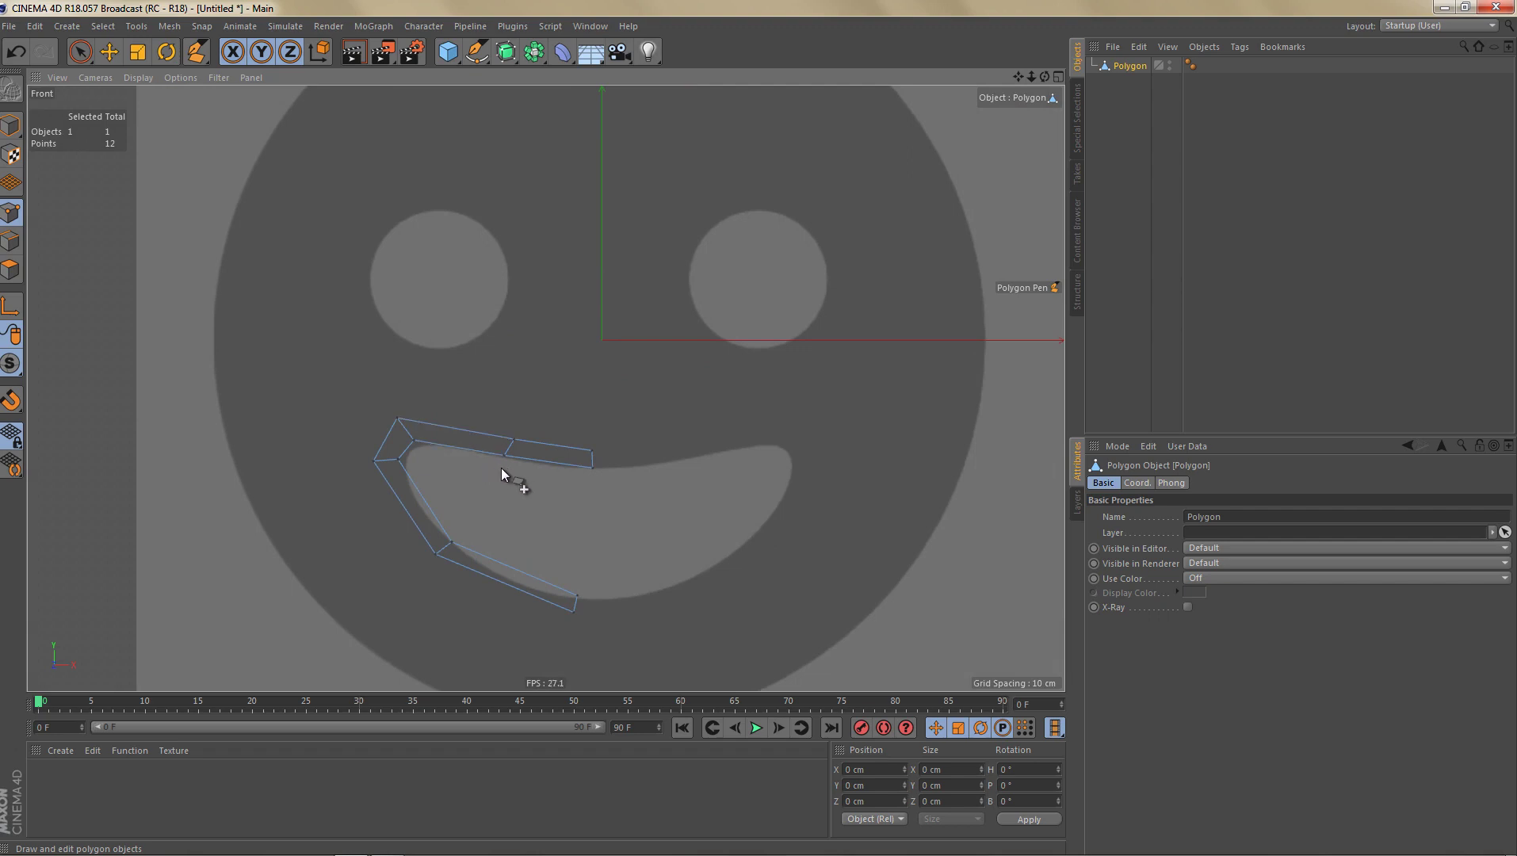
{"action": "middle_click_drag", "start_coordinate": [558, 523], "coordinate": [629, 495], "text": "alt"}
{"action": "right_click_drag", "start_coordinate": [629, 495], "coordinate": [642, 495], "text": "alt"}
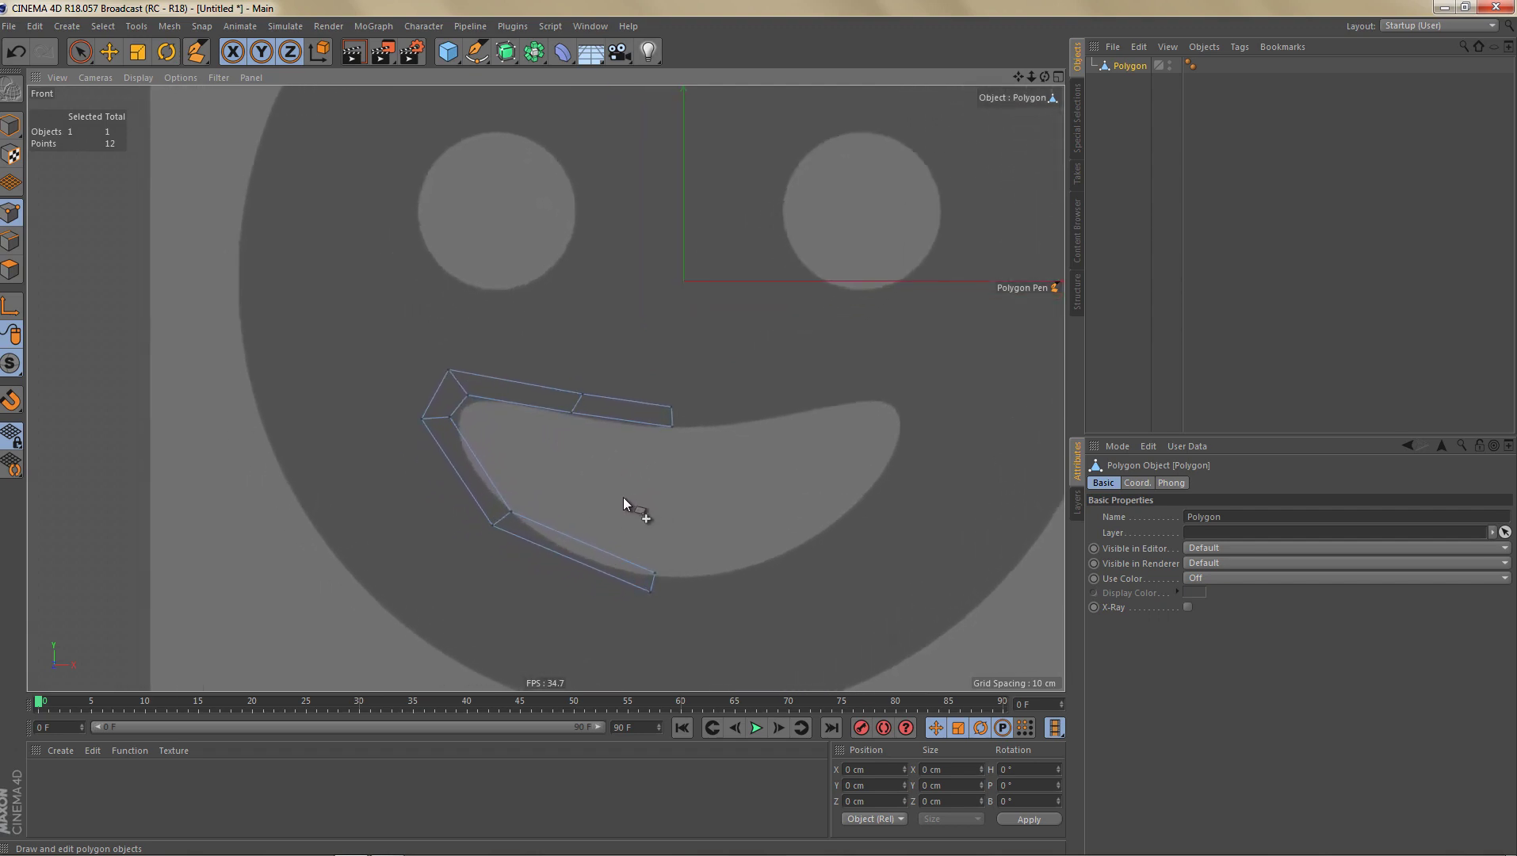
Step: Select the four end points of the mouth strip by rectangle and set their X position and X size to 0 cm
{"action": "key", "text": "0"}
{"action": "left_click_drag", "start_coordinate": [679, 484], "coordinate": [740, 646]}
{"action": "left_click_drag", "start_coordinate": [619, 384], "coordinate": [753, 662]}
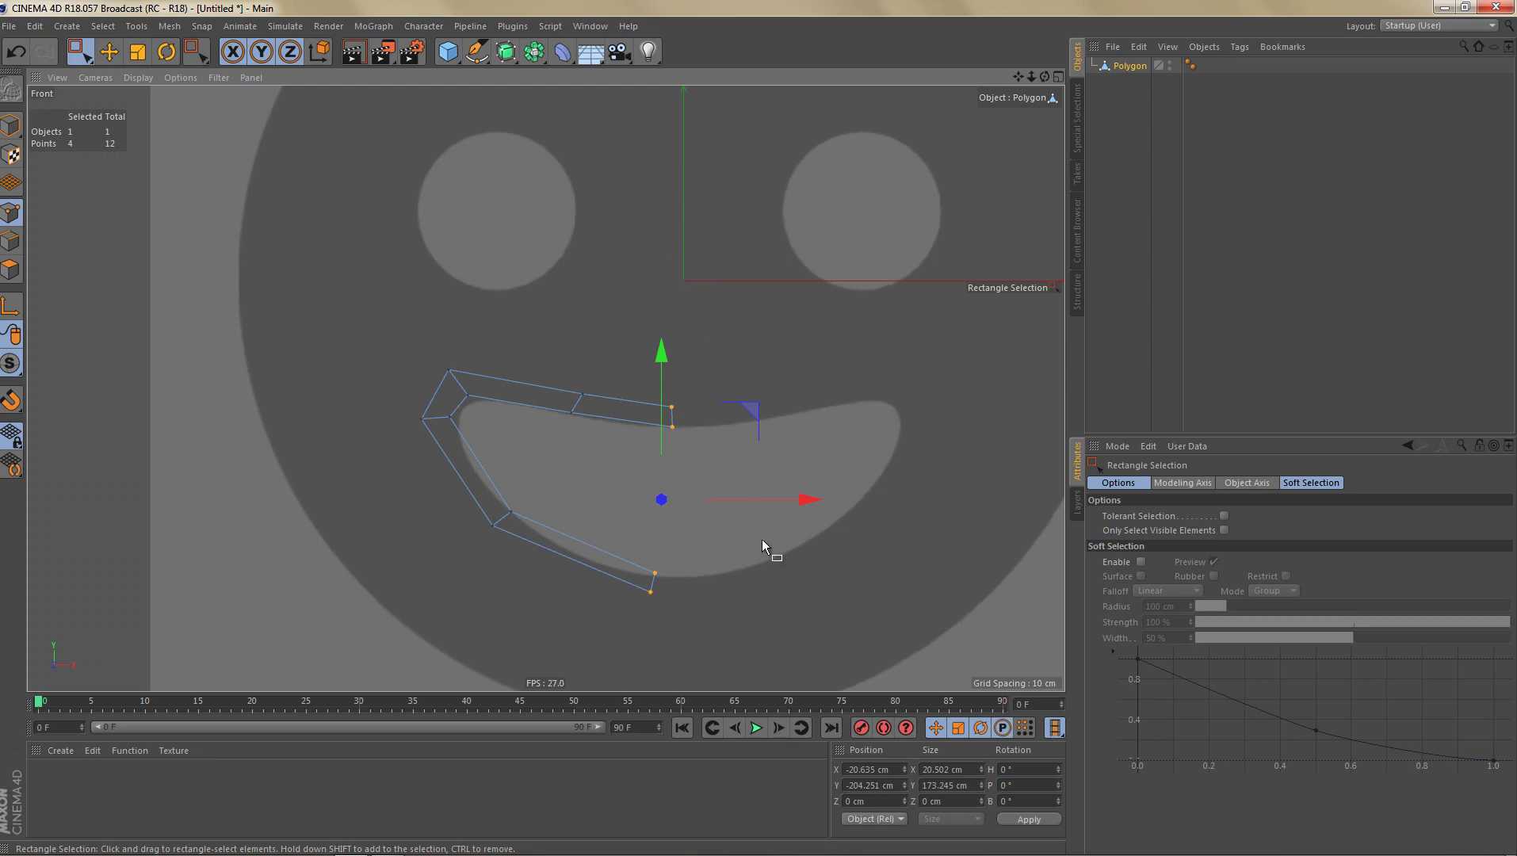
{"action": "left_click", "coordinate": [872, 769]}
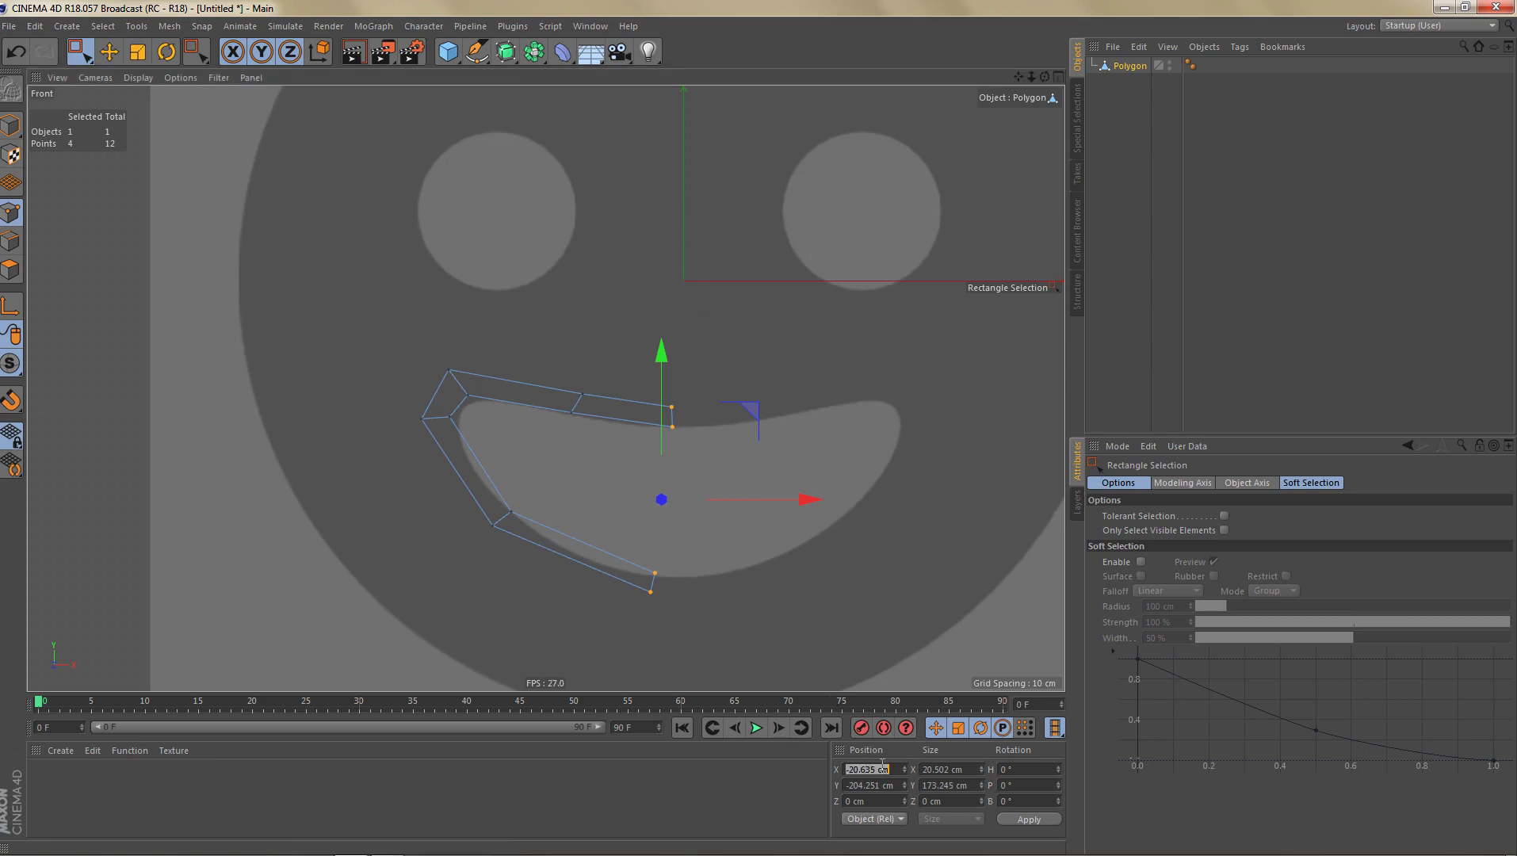
{"action": "type", "text": "0"}
{"action": "left_click", "coordinate": [959, 768]}
{"action": "type", "text": "0"}
{"action": "left_click", "coordinate": [1029, 819]}
{"action": "middle_click_drag", "start_coordinate": [725, 577], "coordinate": [744, 590]}
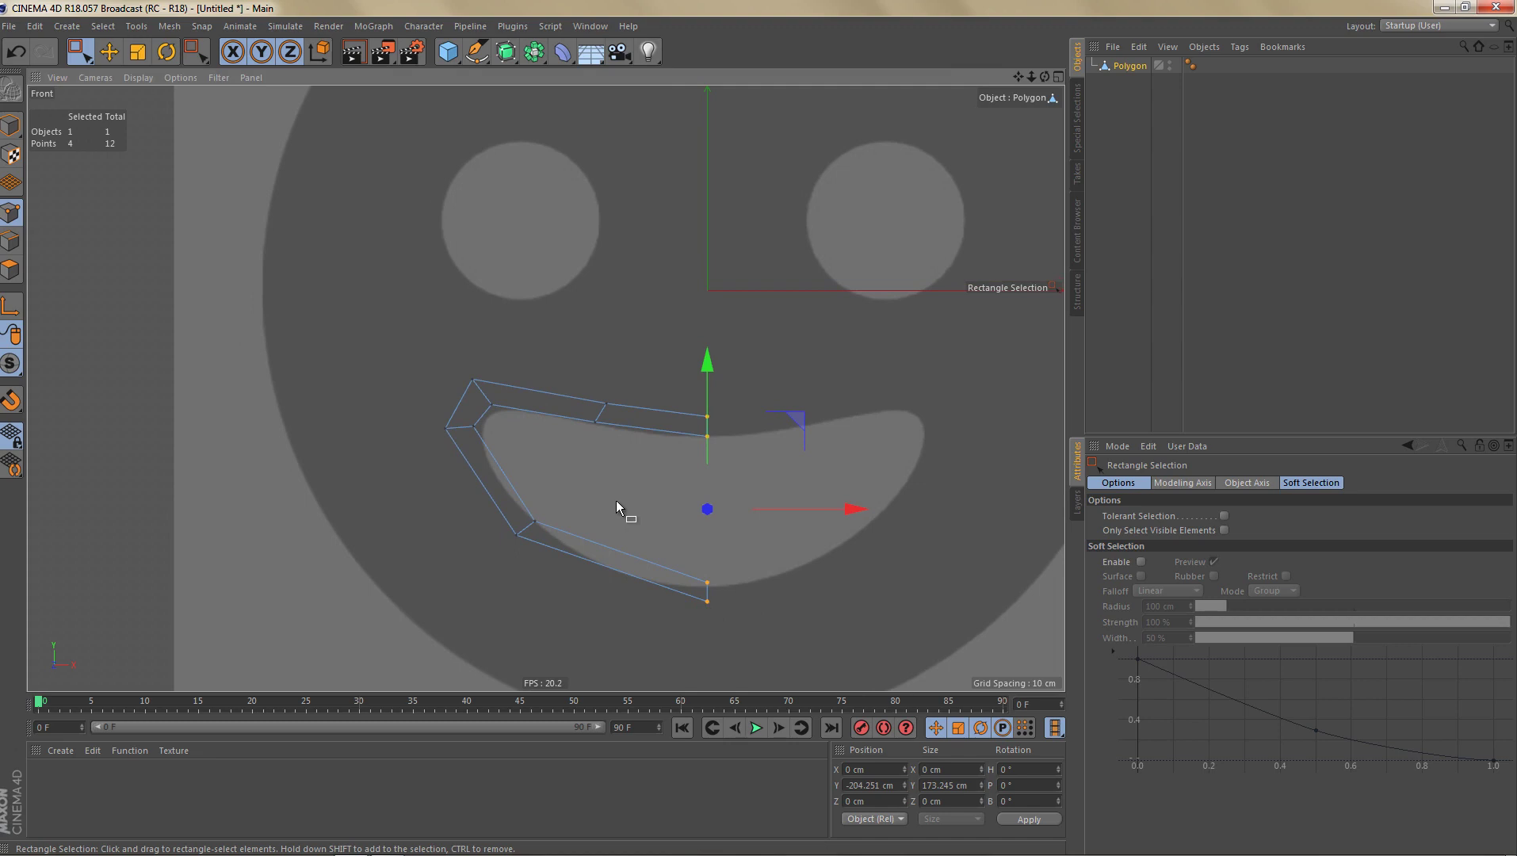
Step: Place the Polygon object under a new Subdivision Surface and reselect the Polygon
{"action": "left_click", "coordinate": [506, 52], "text": "alt"}
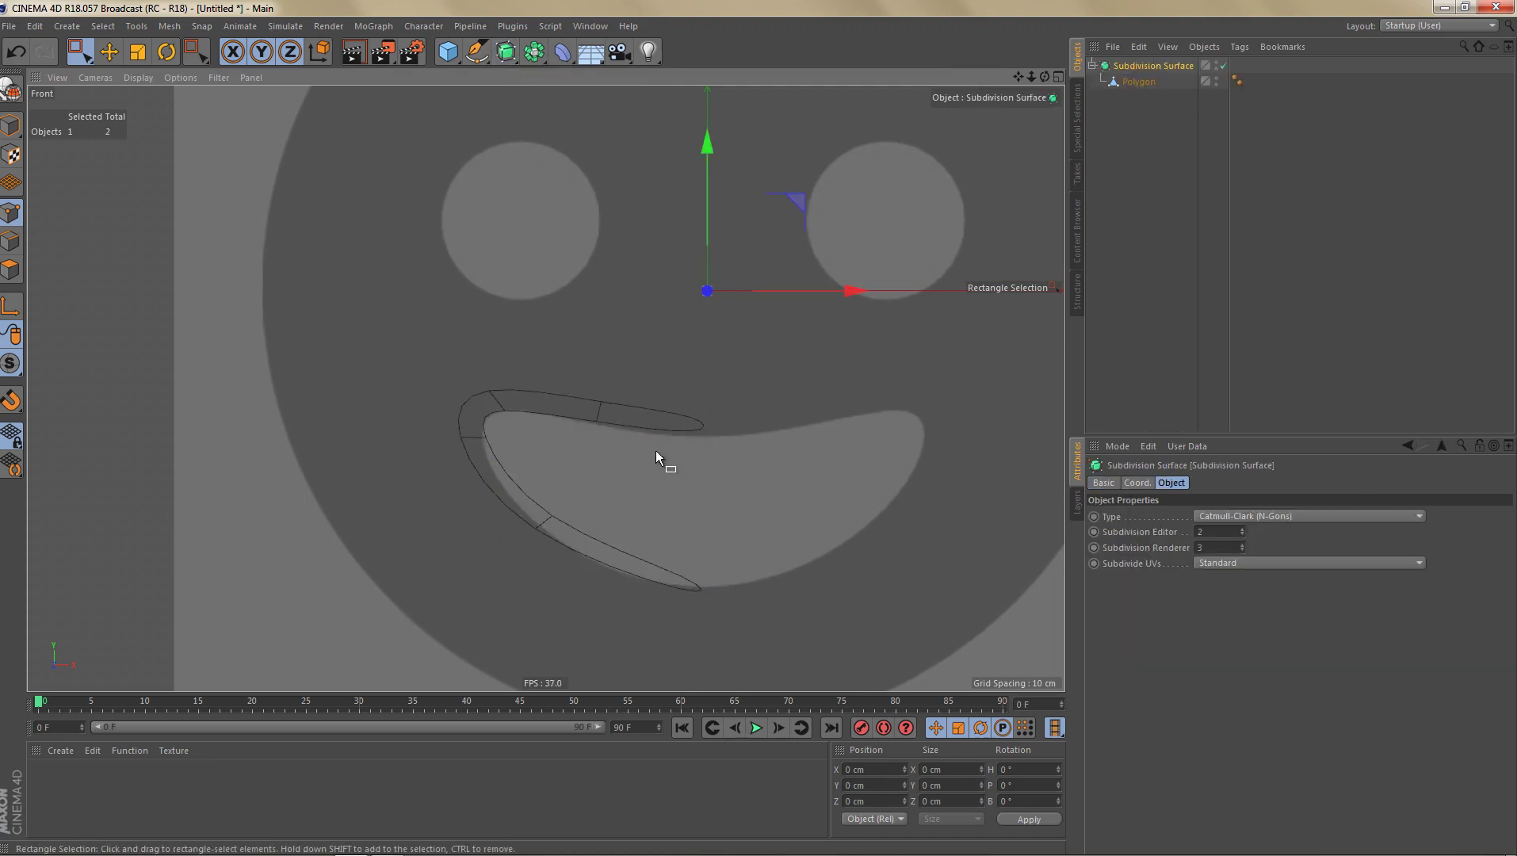
{"action": "middle_click_drag", "start_coordinate": [656, 450], "coordinate": [674, 429]}
{"action": "scroll", "coordinate": [677, 487], "scroll_direction": "up", "scroll_amount": 2}
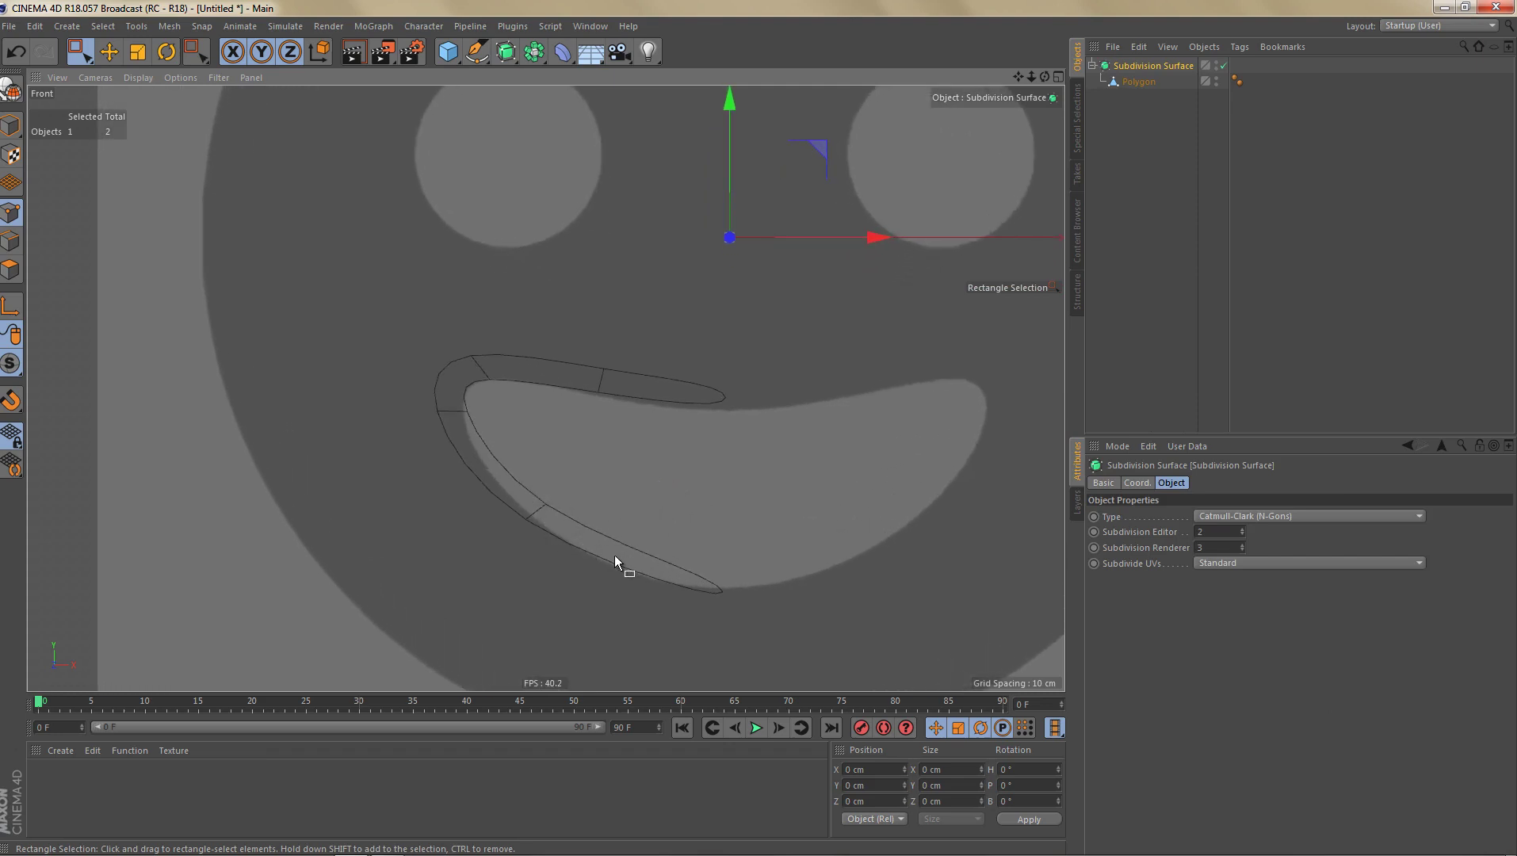
{"action": "left_click", "coordinate": [1129, 84]}
{"action": "middle_click_drag", "start_coordinate": [739, 512], "coordinate": [765, 513]}
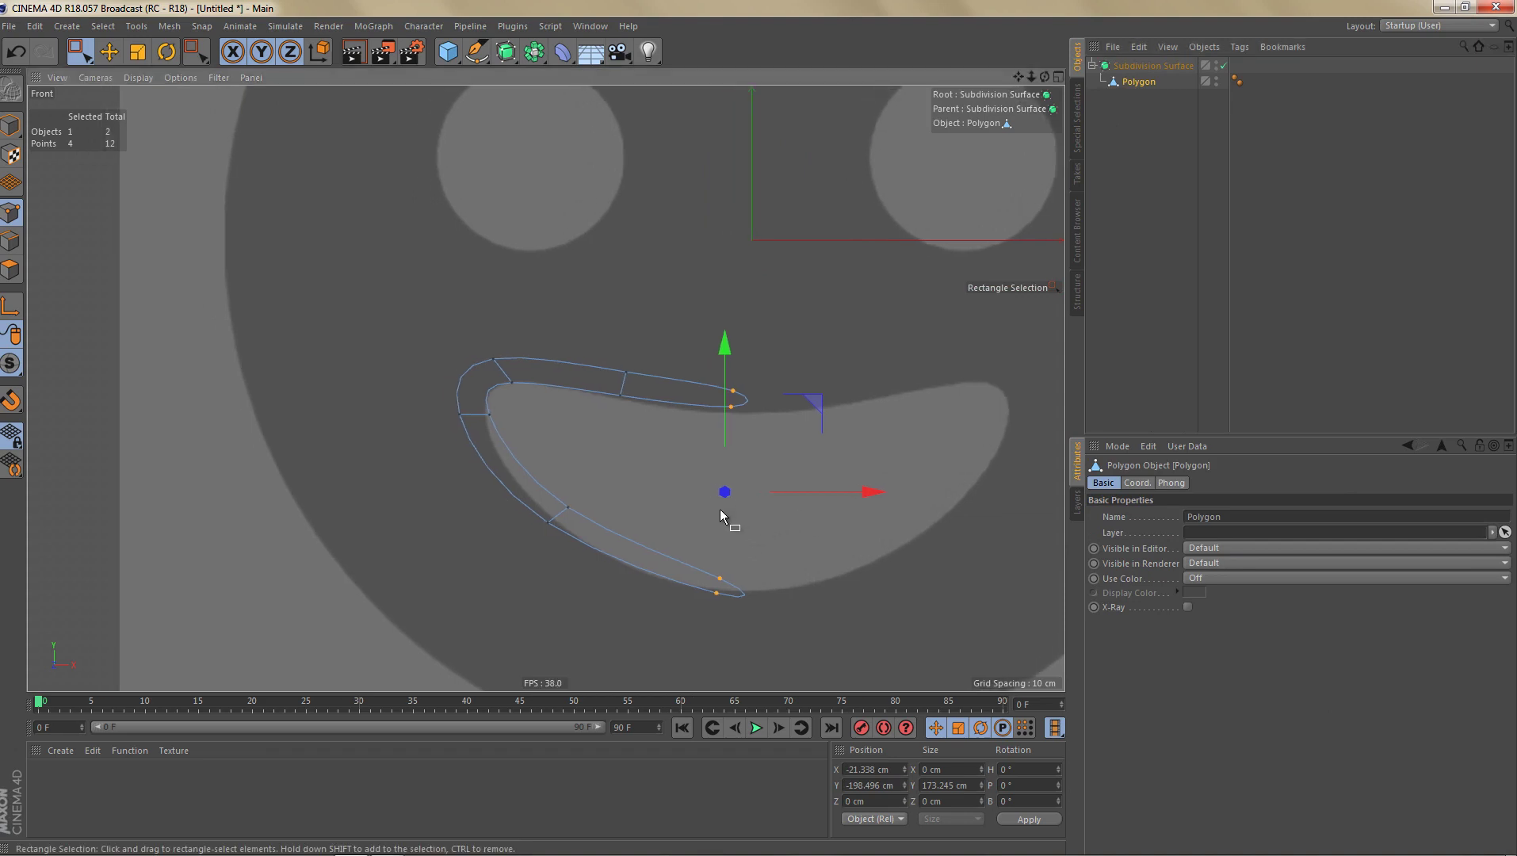
Step: Shift the mouth strip's two upper end points and its two lower end points slightly downward to fit the mouth outline
{"action": "left_click_drag", "start_coordinate": [679, 356], "coordinate": [757, 419]}
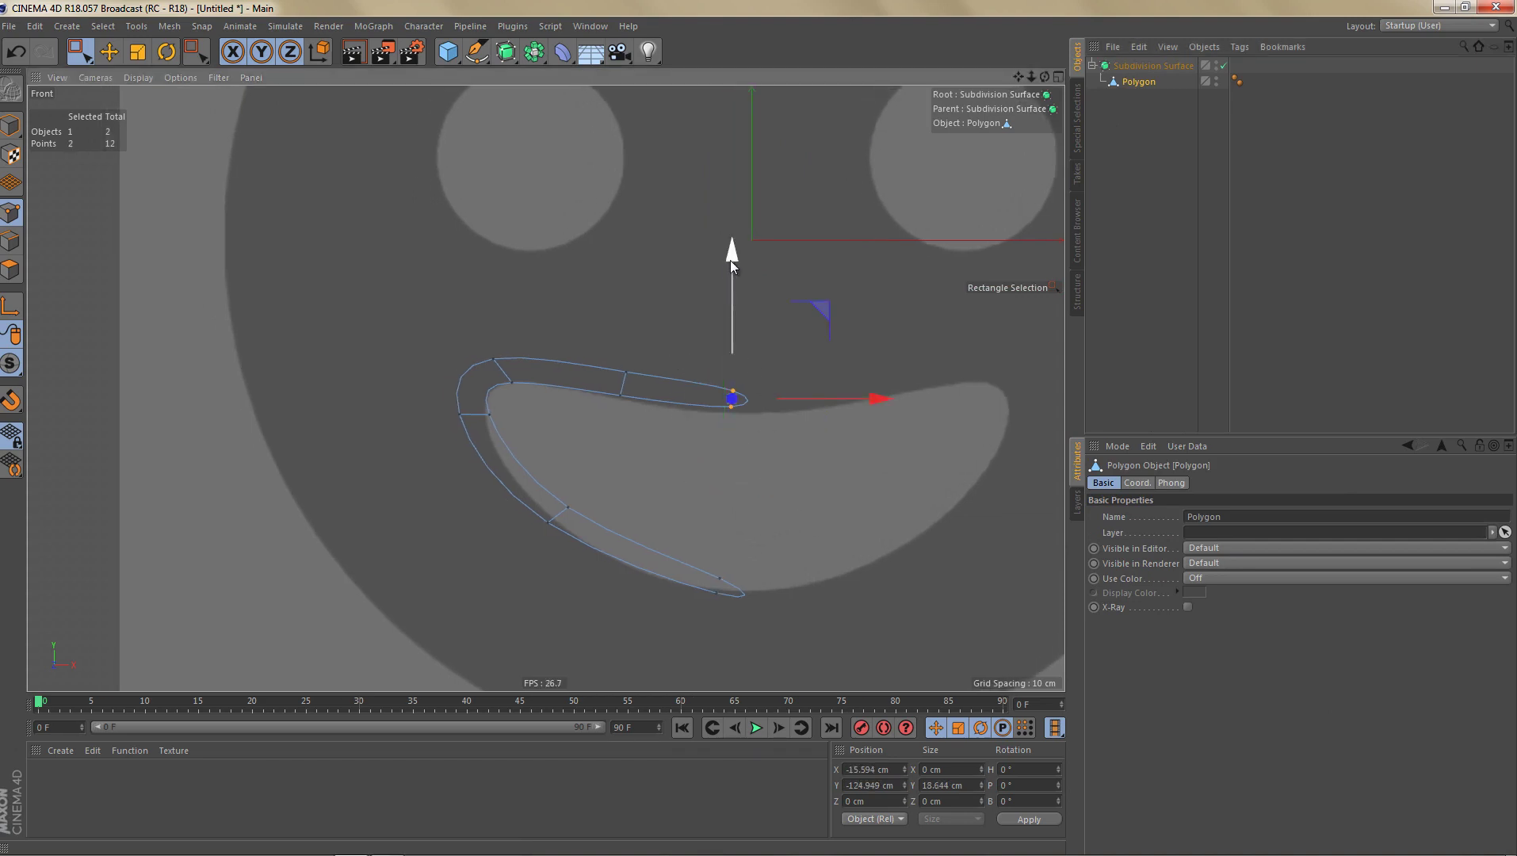
{"action": "left_click_drag", "start_coordinate": [730, 259], "coordinate": [732, 269]}
{"action": "left_click_drag", "start_coordinate": [697, 561], "coordinate": [753, 635]}
{"action": "left_click_drag", "start_coordinate": [716, 467], "coordinate": [719, 474]}
Step: With the Polygon Pen, move the strip's lower left corner edge down and outward so the smoothed shape follows the mouth outline
{"action": "key", "text": "m"}
{"action": "key", "text": "e"}
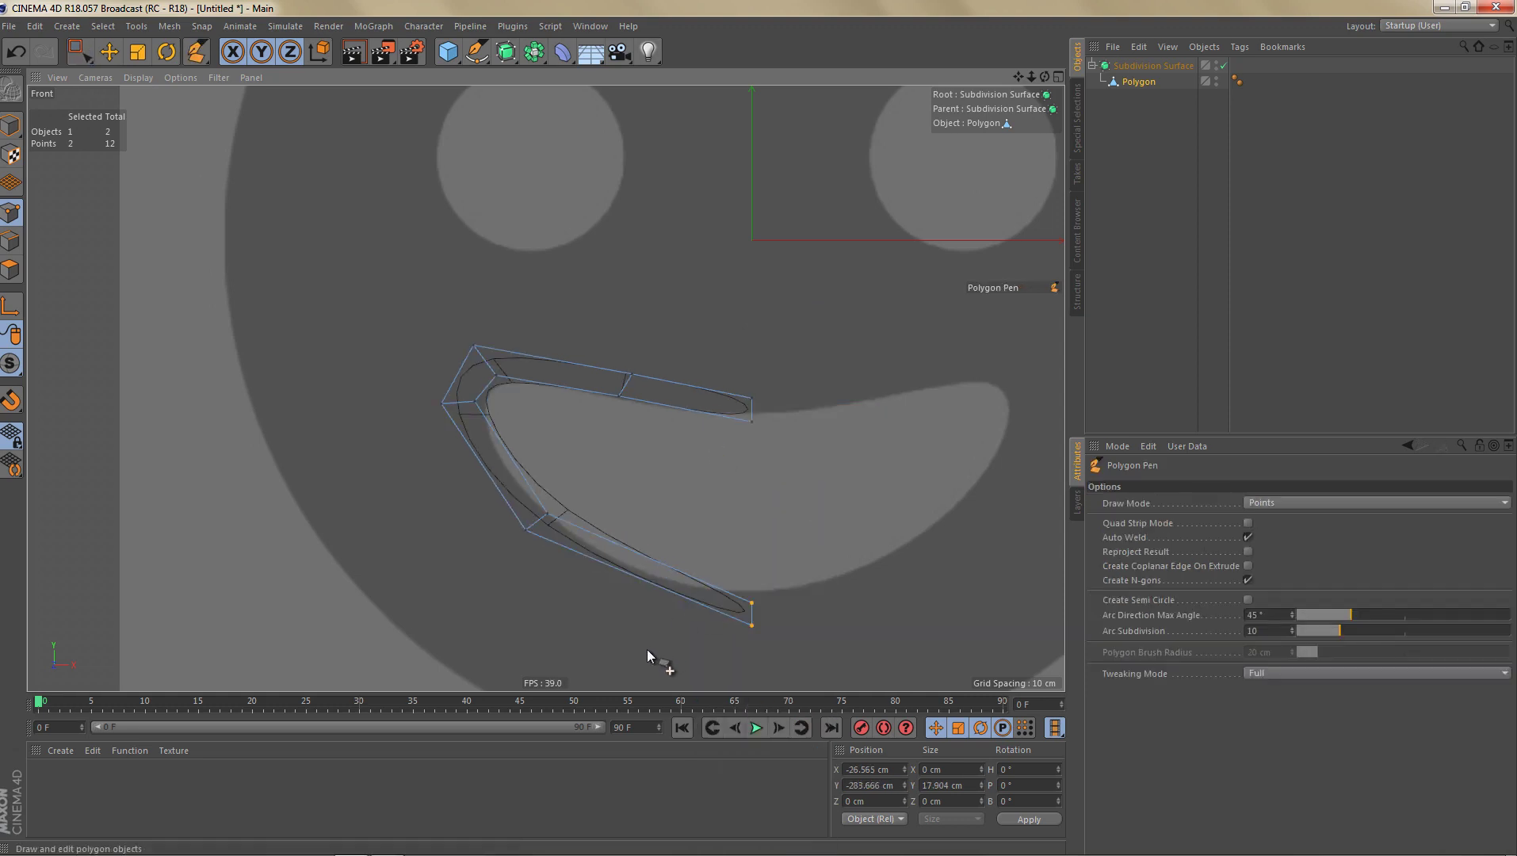
{"action": "scroll", "coordinate": [529, 547], "scroll_direction": "up", "scroll_amount": 3}
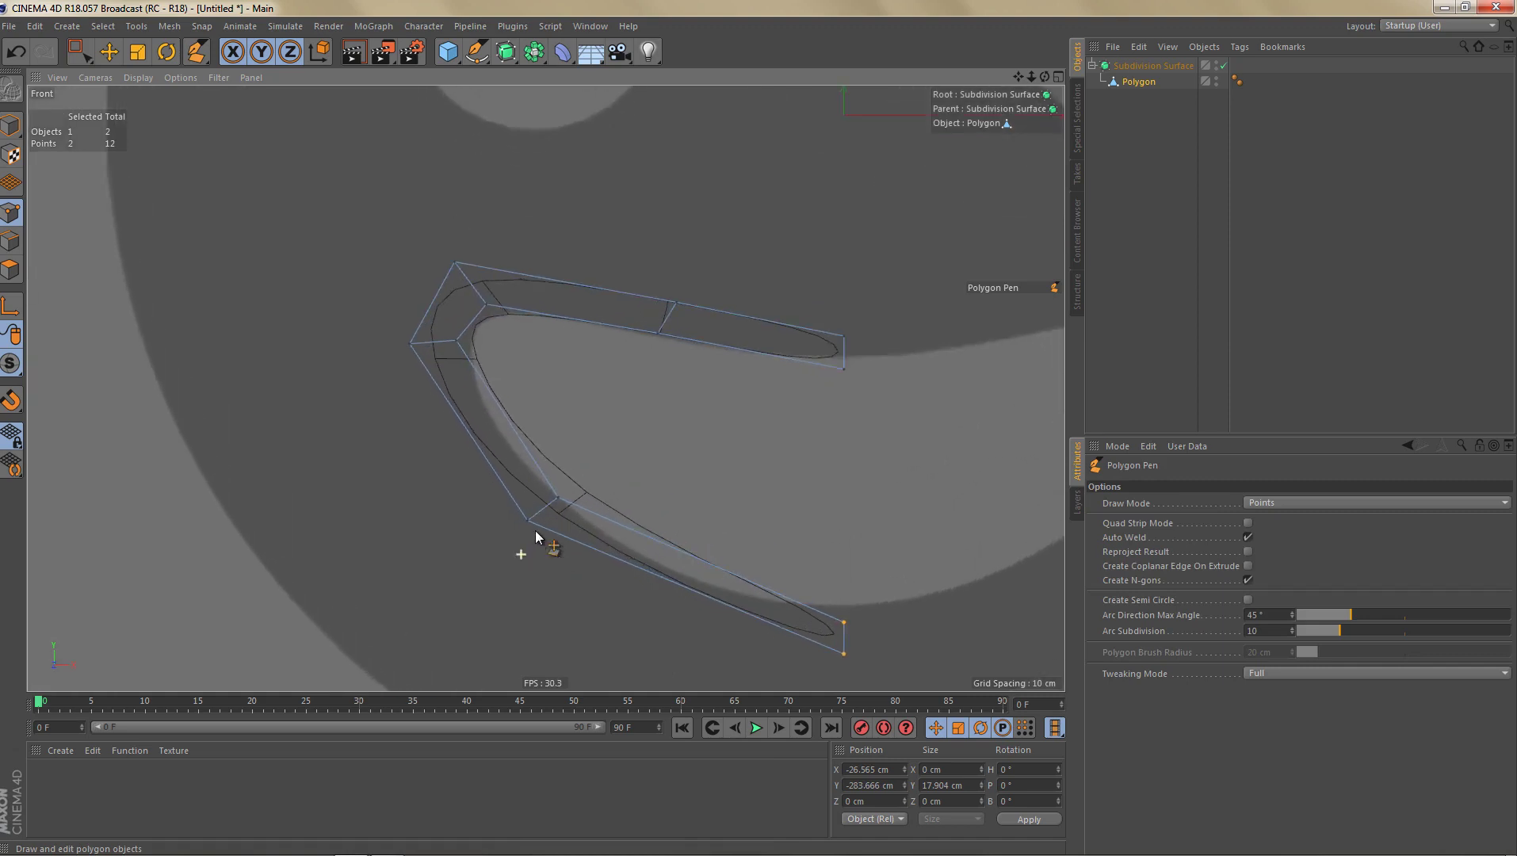
{"action": "left_click_drag", "start_coordinate": [542, 502], "coordinate": [523, 543]}
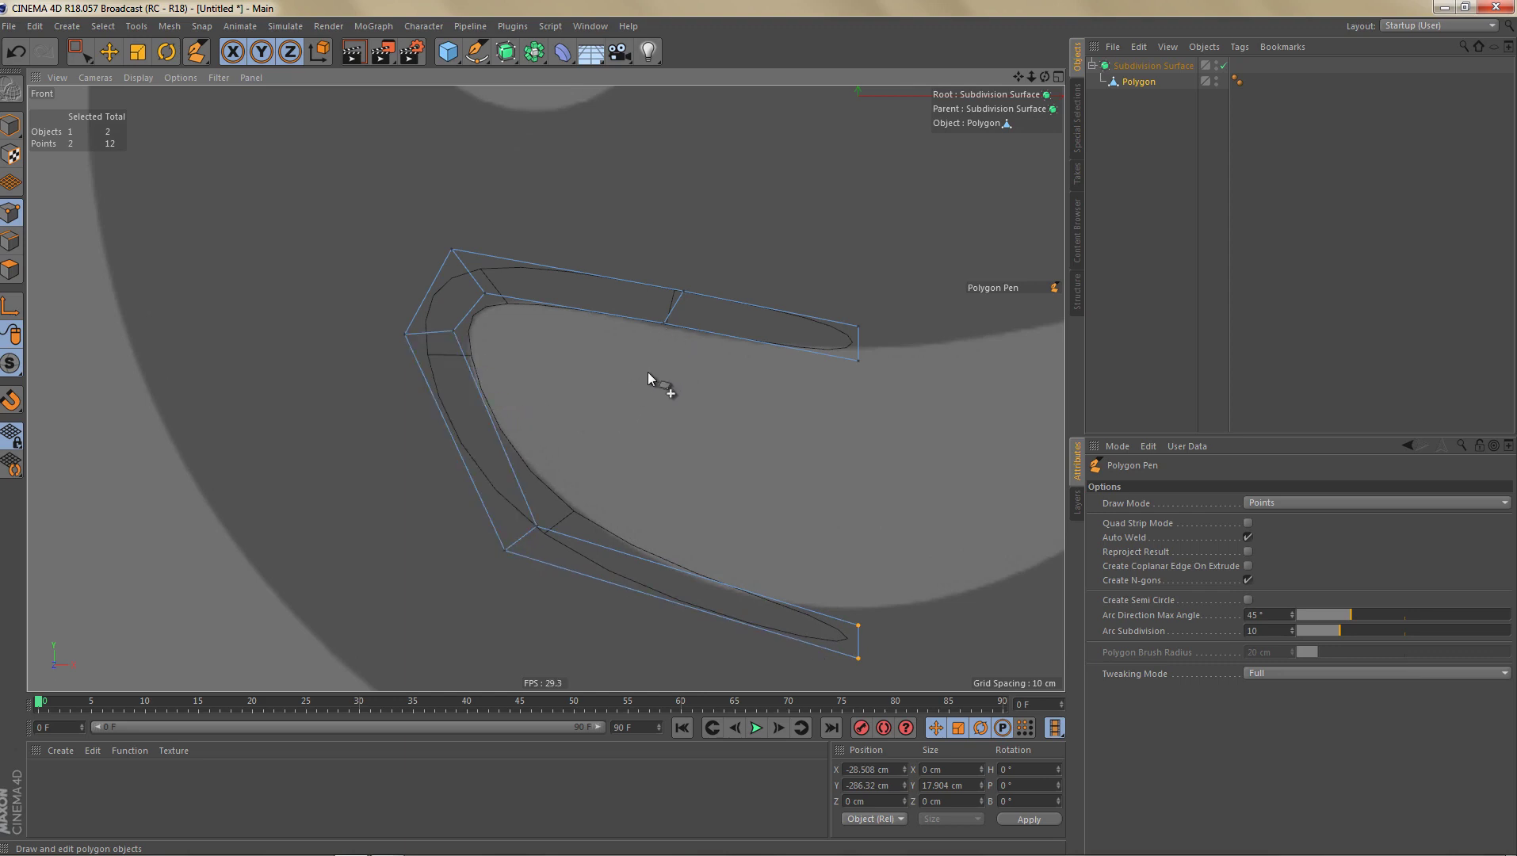
Step: Reposition the upper strip's middle edge and upper left corner edge along the mouth outline, checking the smoothed shape with a render preview
{"action": "scroll", "coordinate": [647, 361], "scroll_direction": "up", "scroll_amount": 2}
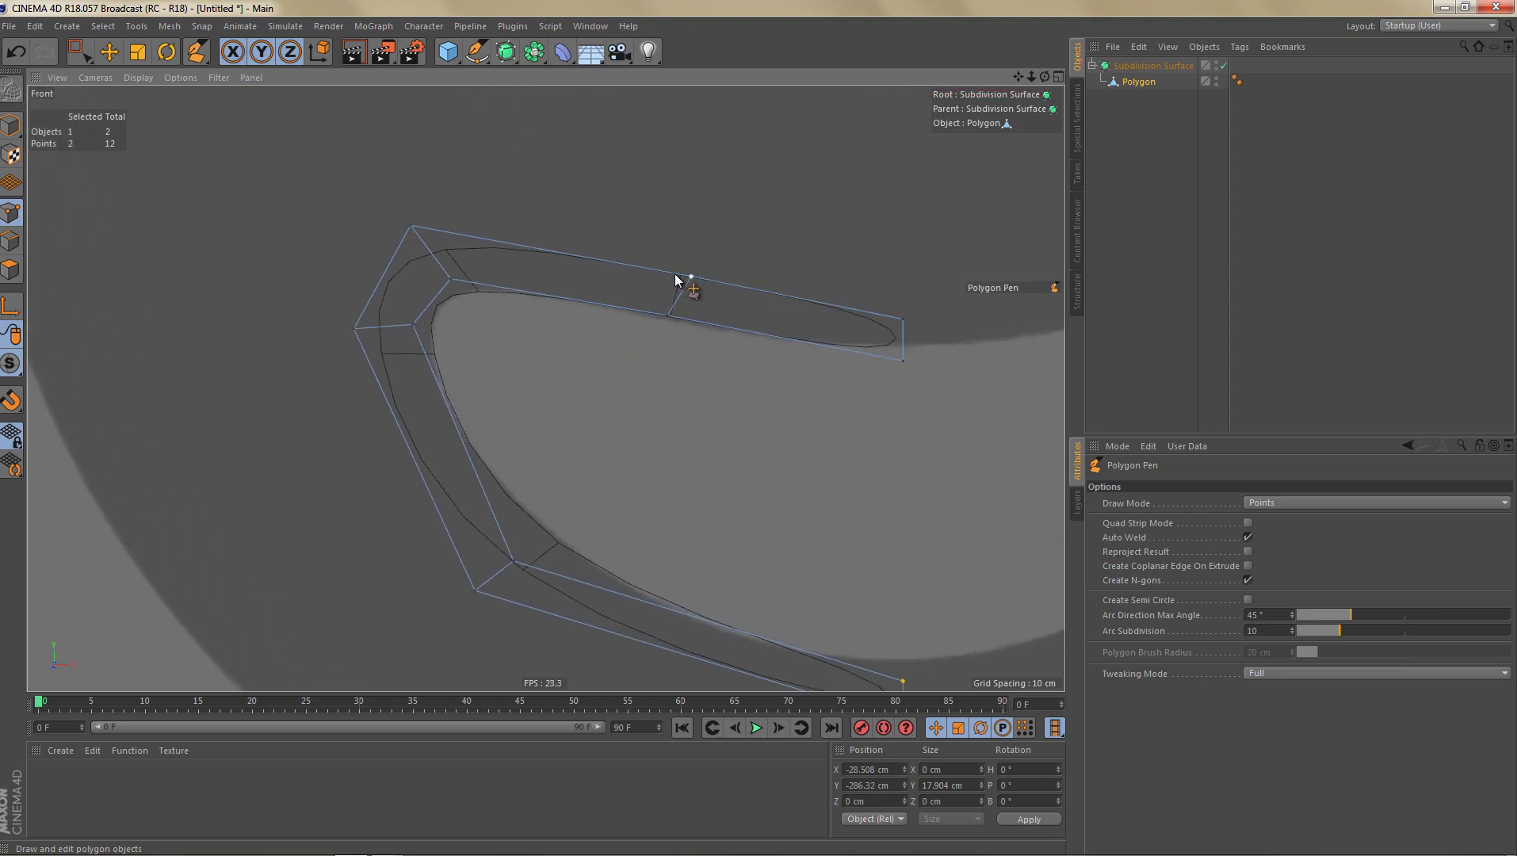
{"action": "left_click_drag", "start_coordinate": [676, 273], "coordinate": [670, 313]}
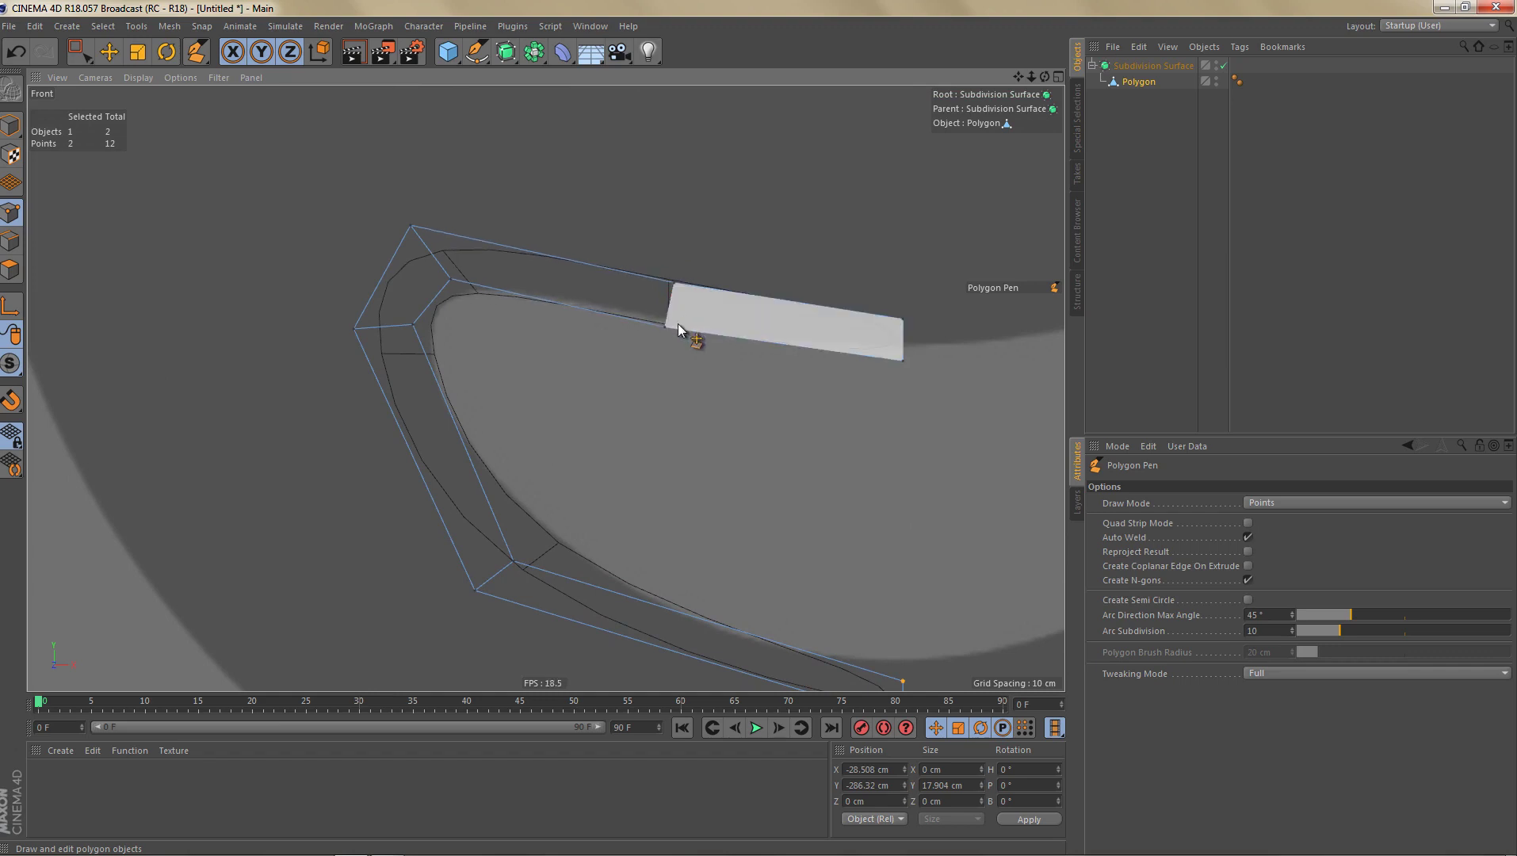
{"action": "key", "text": "ctrl+r"}
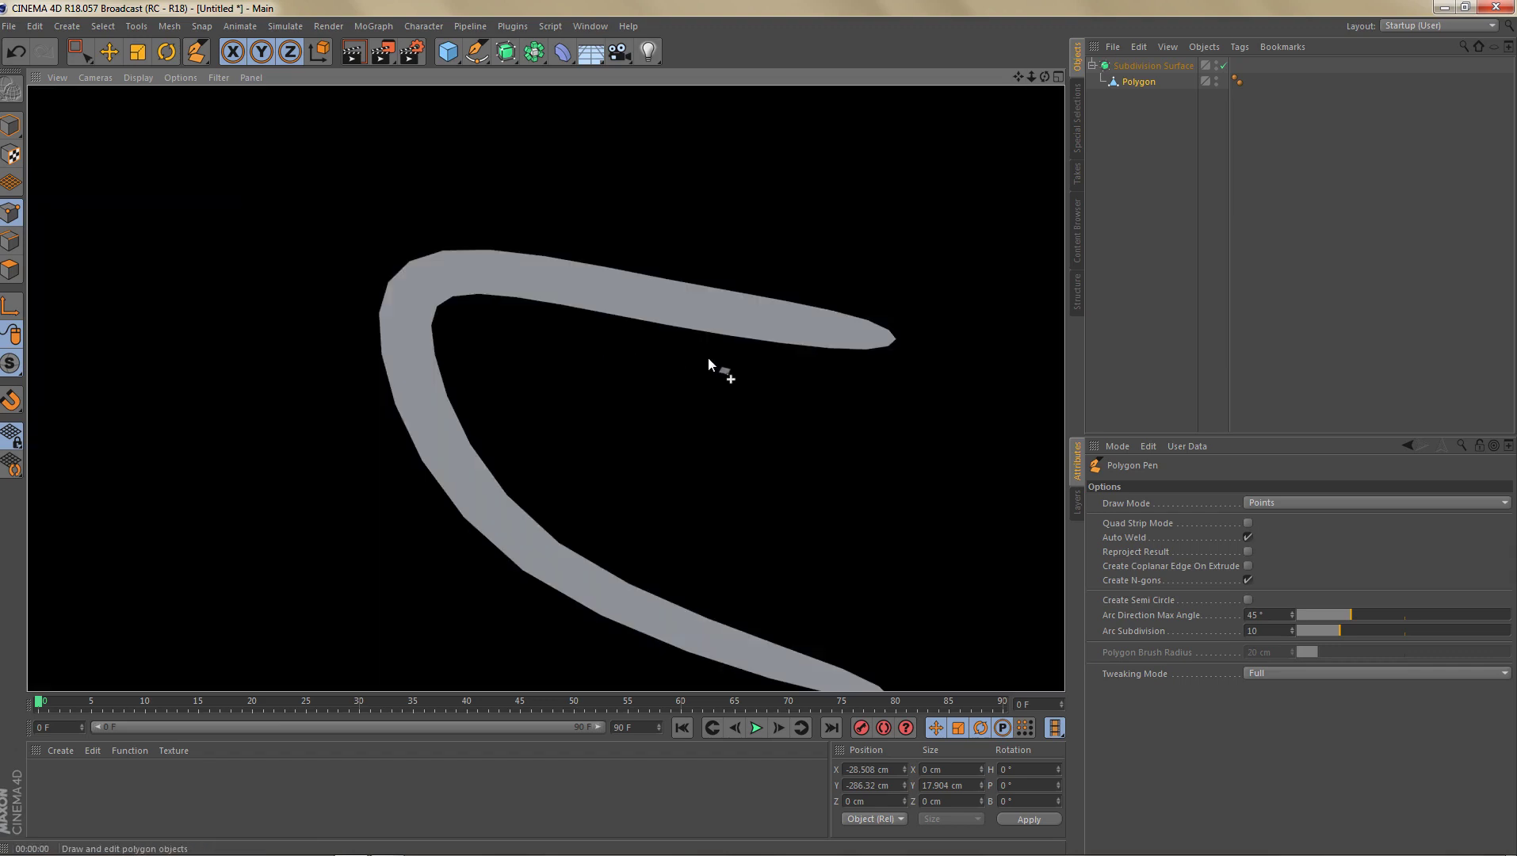
{"action": "scroll", "coordinate": [666, 342], "scroll_direction": "up", "scroll_amount": 1}
{"action": "scroll", "coordinate": [666, 344], "scroll_direction": "down", "scroll_amount": 1}
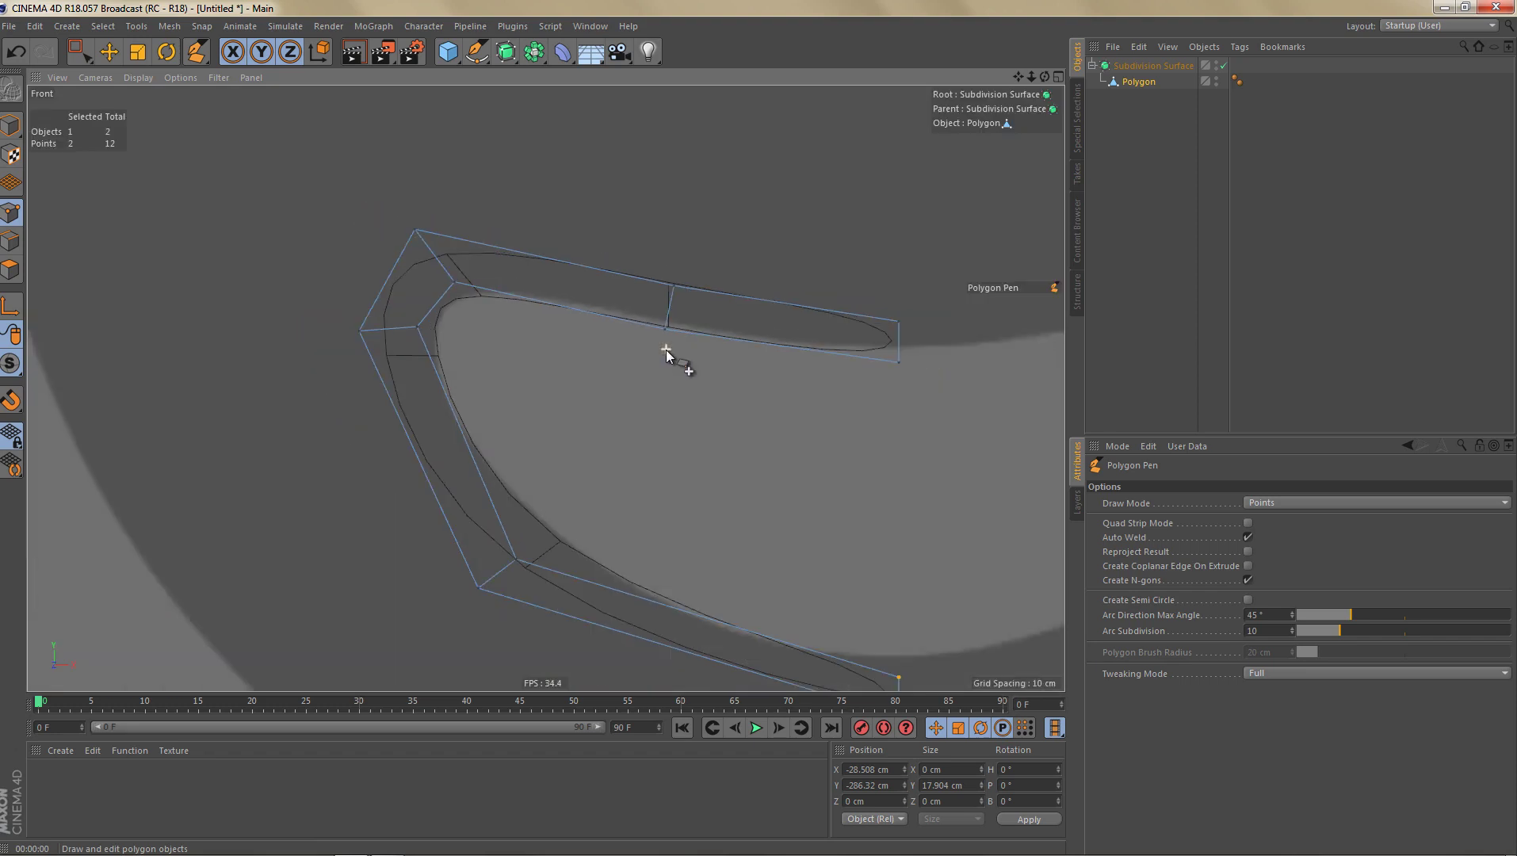
{"action": "left_click_drag", "start_coordinate": [439, 260], "coordinate": [452, 259]}
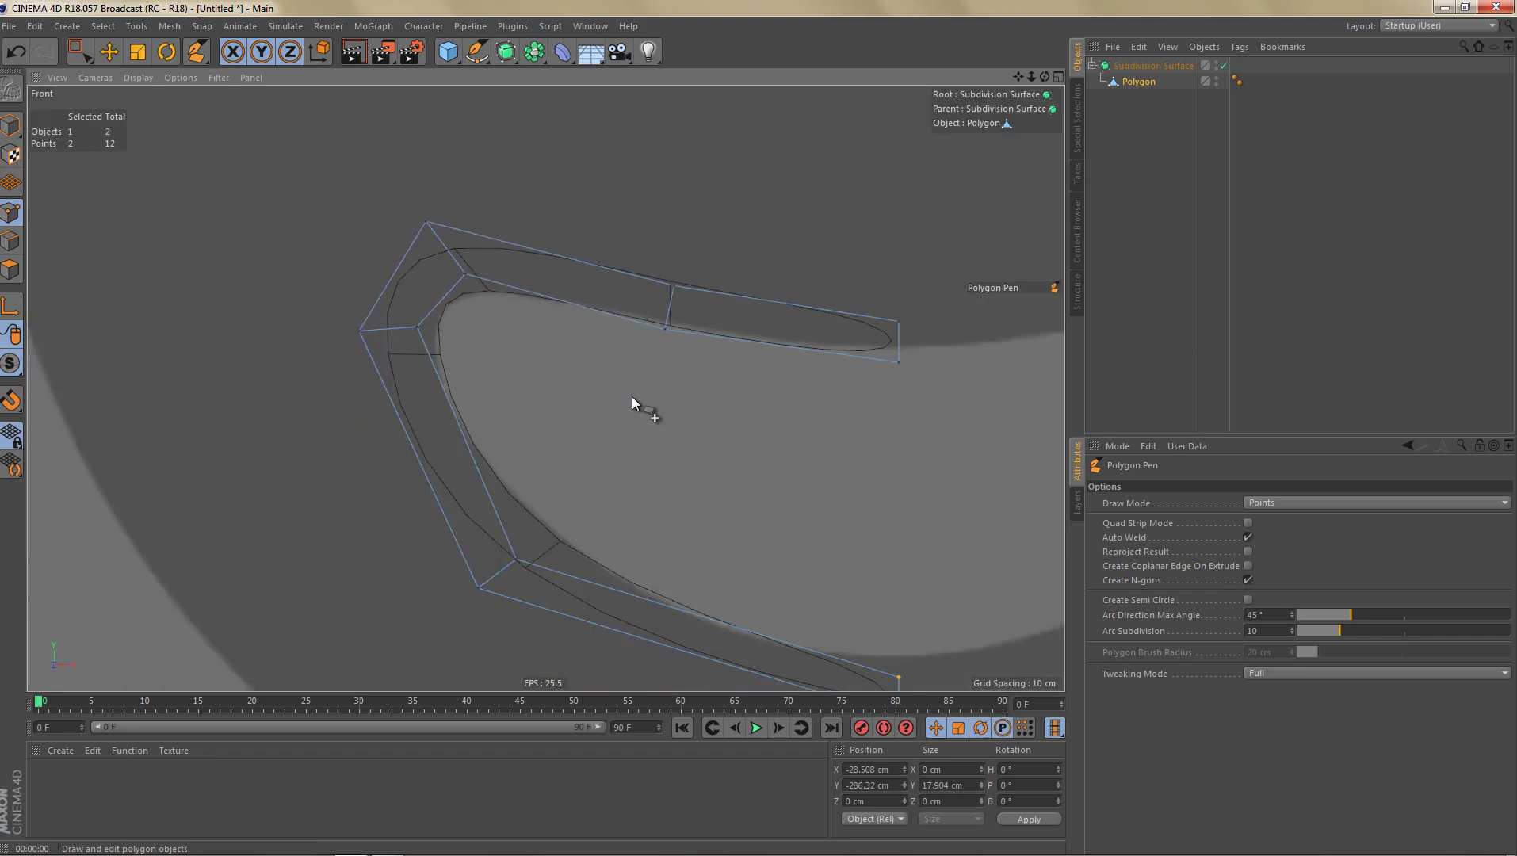
Step: Add a Disc primitive for the eye and set its orientation to -Z
{"action": "scroll", "coordinate": [632, 397], "scroll_direction": "down", "scroll_amount": 3}
{"action": "scroll", "coordinate": [658, 438], "scroll_direction": "down", "scroll_amount": 2}
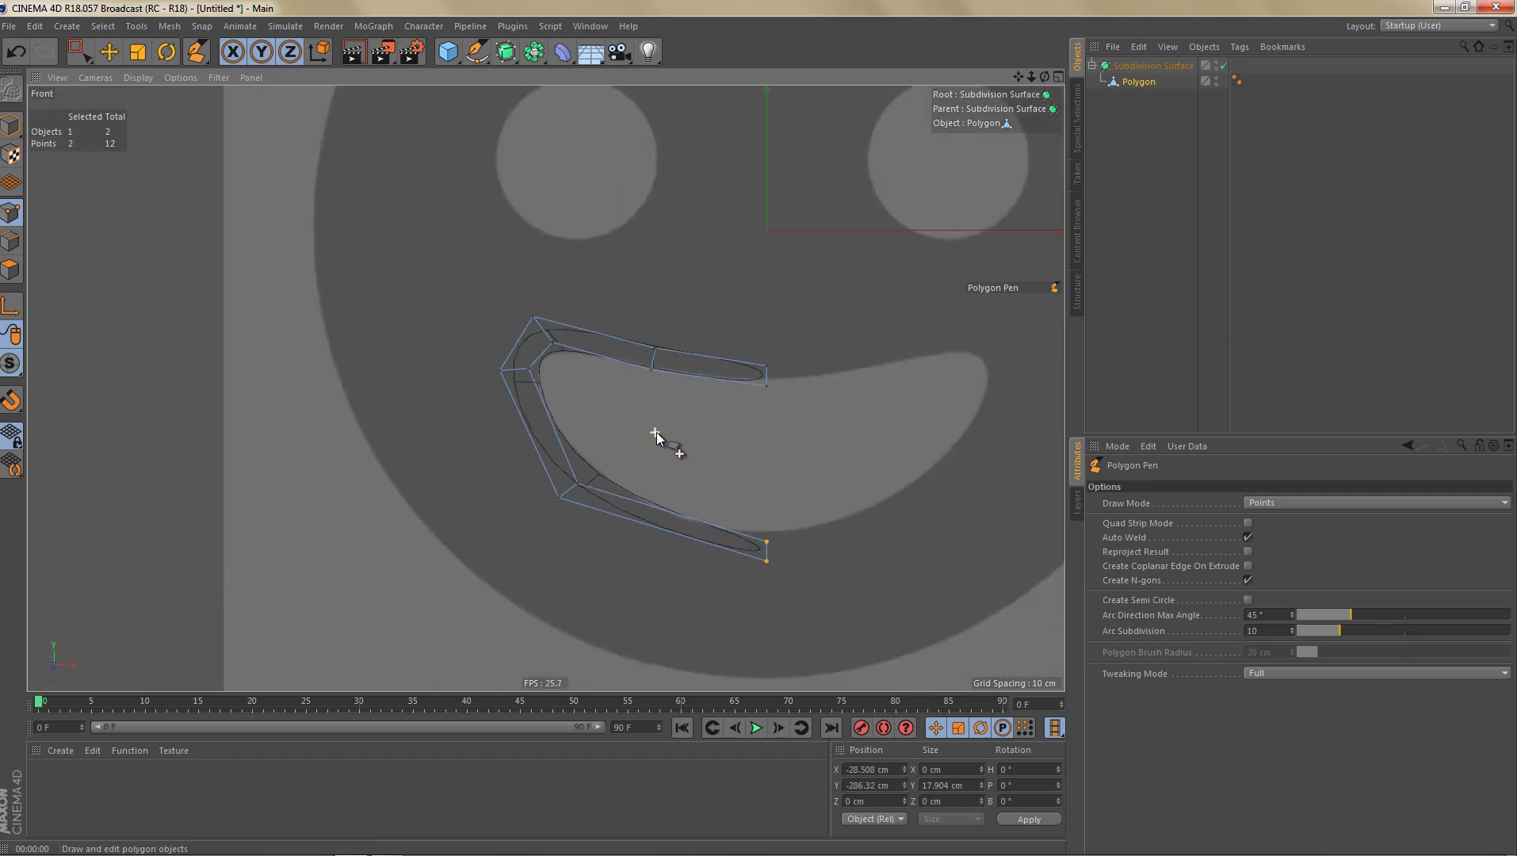
{"action": "scroll", "coordinate": [655, 444], "scroll_direction": "down", "scroll_amount": 2}
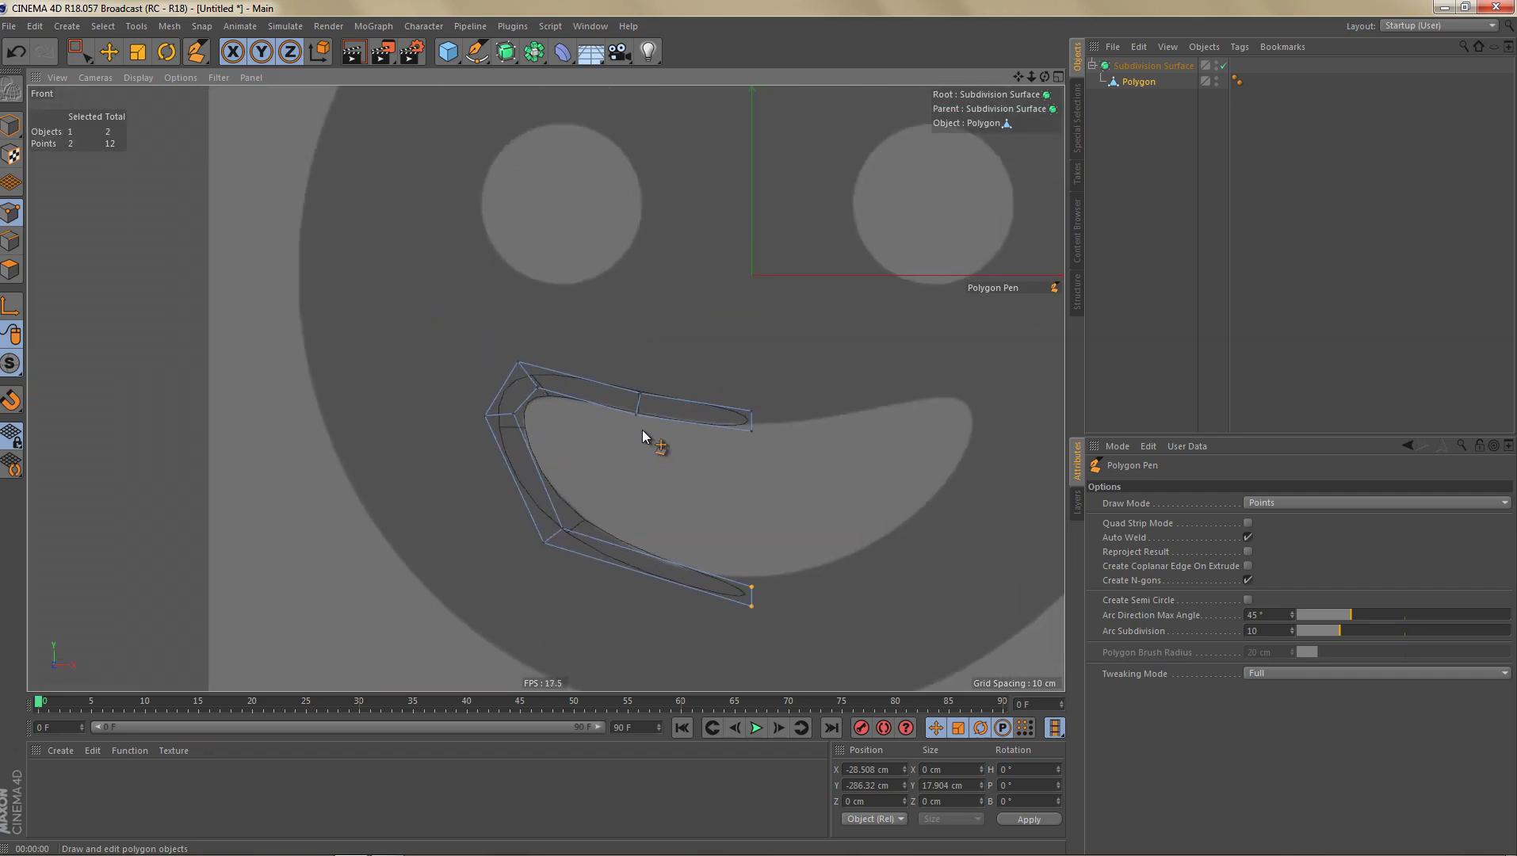
{"action": "middle_click_drag", "start_coordinate": [654, 386], "coordinate": [673, 473], "text": "alt"}
{"action": "middle_click_drag", "start_coordinate": [640, 361], "coordinate": [647, 377], "text": "alt"}
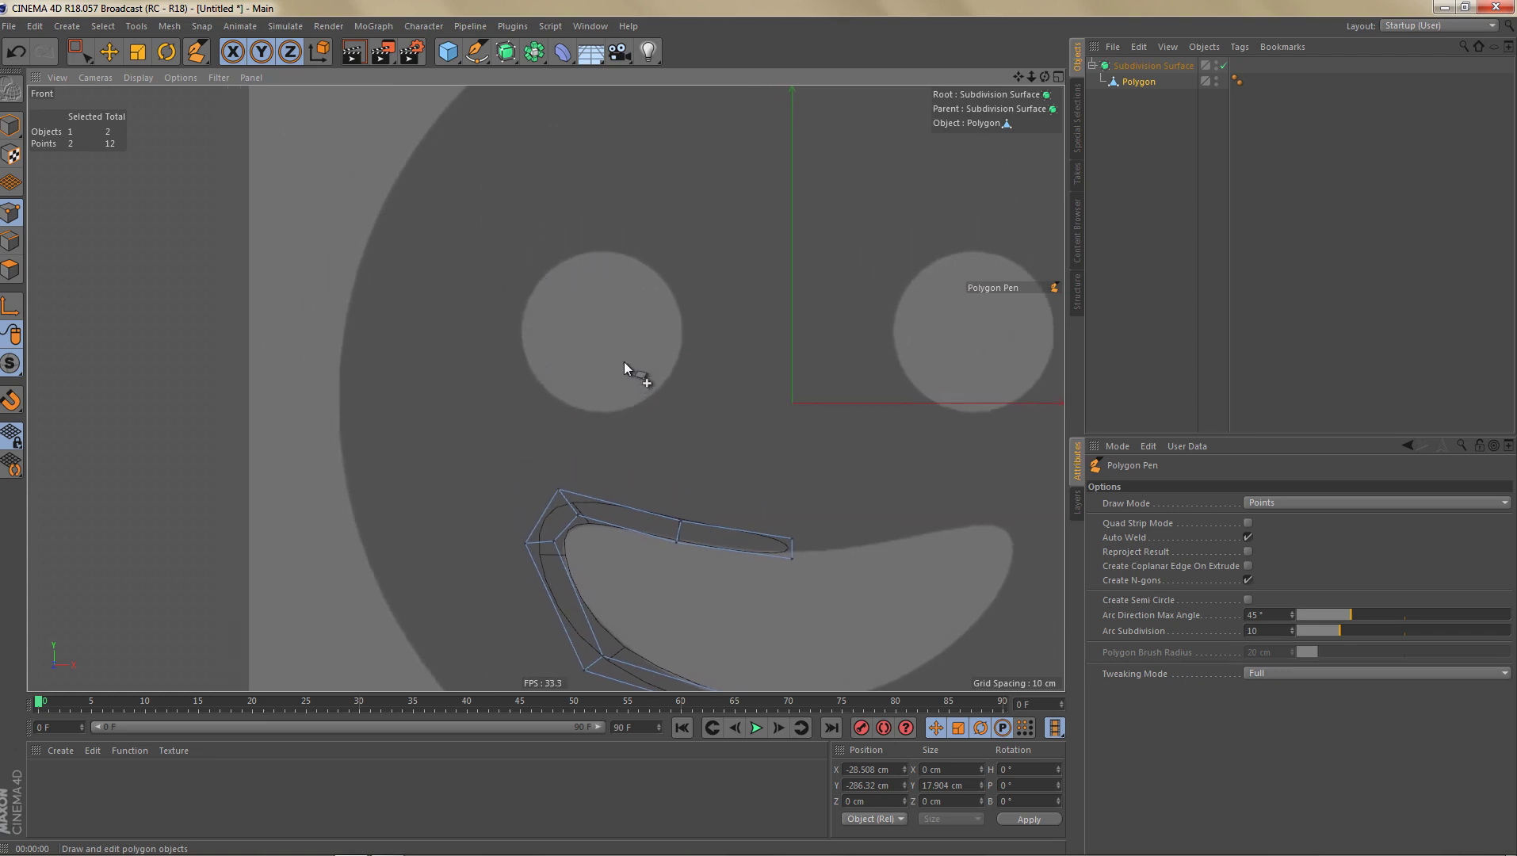
{"action": "left_click_drag", "start_coordinate": [444, 59], "coordinate": [528, 105]}
{"action": "scroll", "coordinate": [662, 365], "scroll_direction": "down", "scroll_amount": 5}
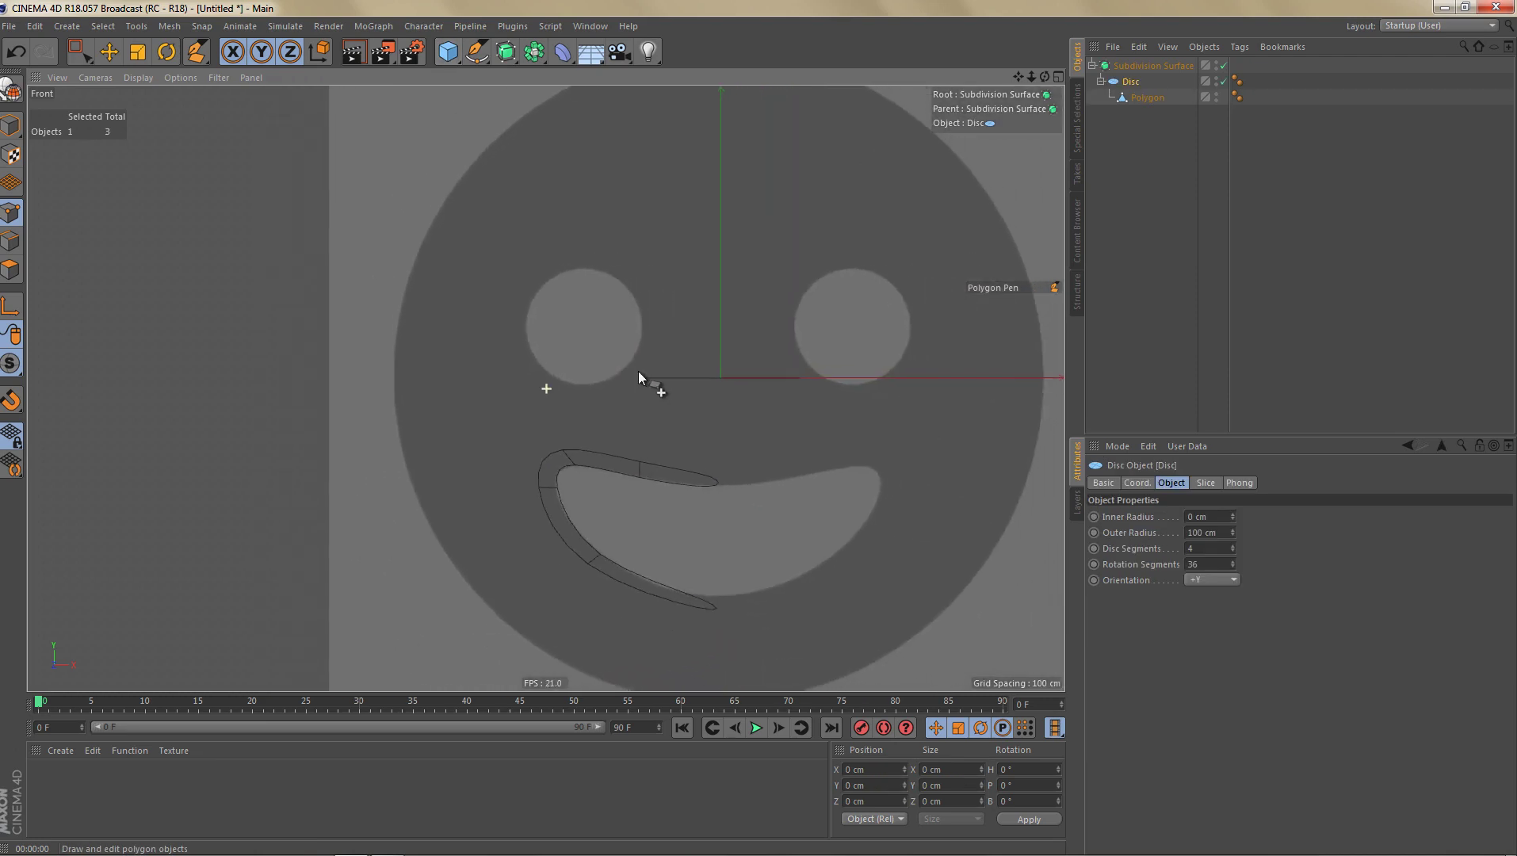
{"action": "left_click", "coordinate": [1199, 579]}
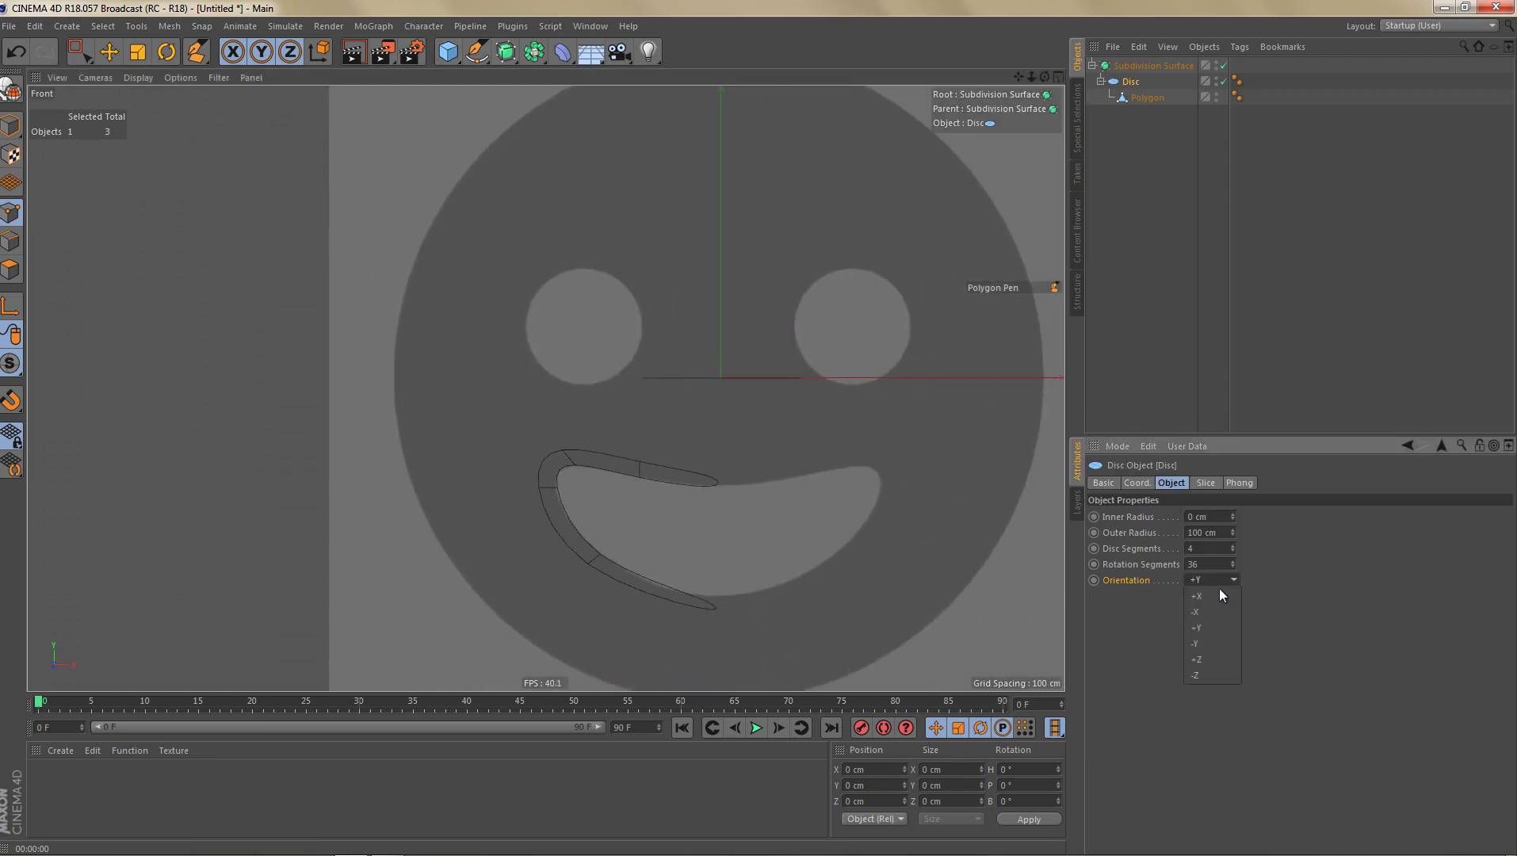
{"action": "left_click", "coordinate": [1219, 673]}
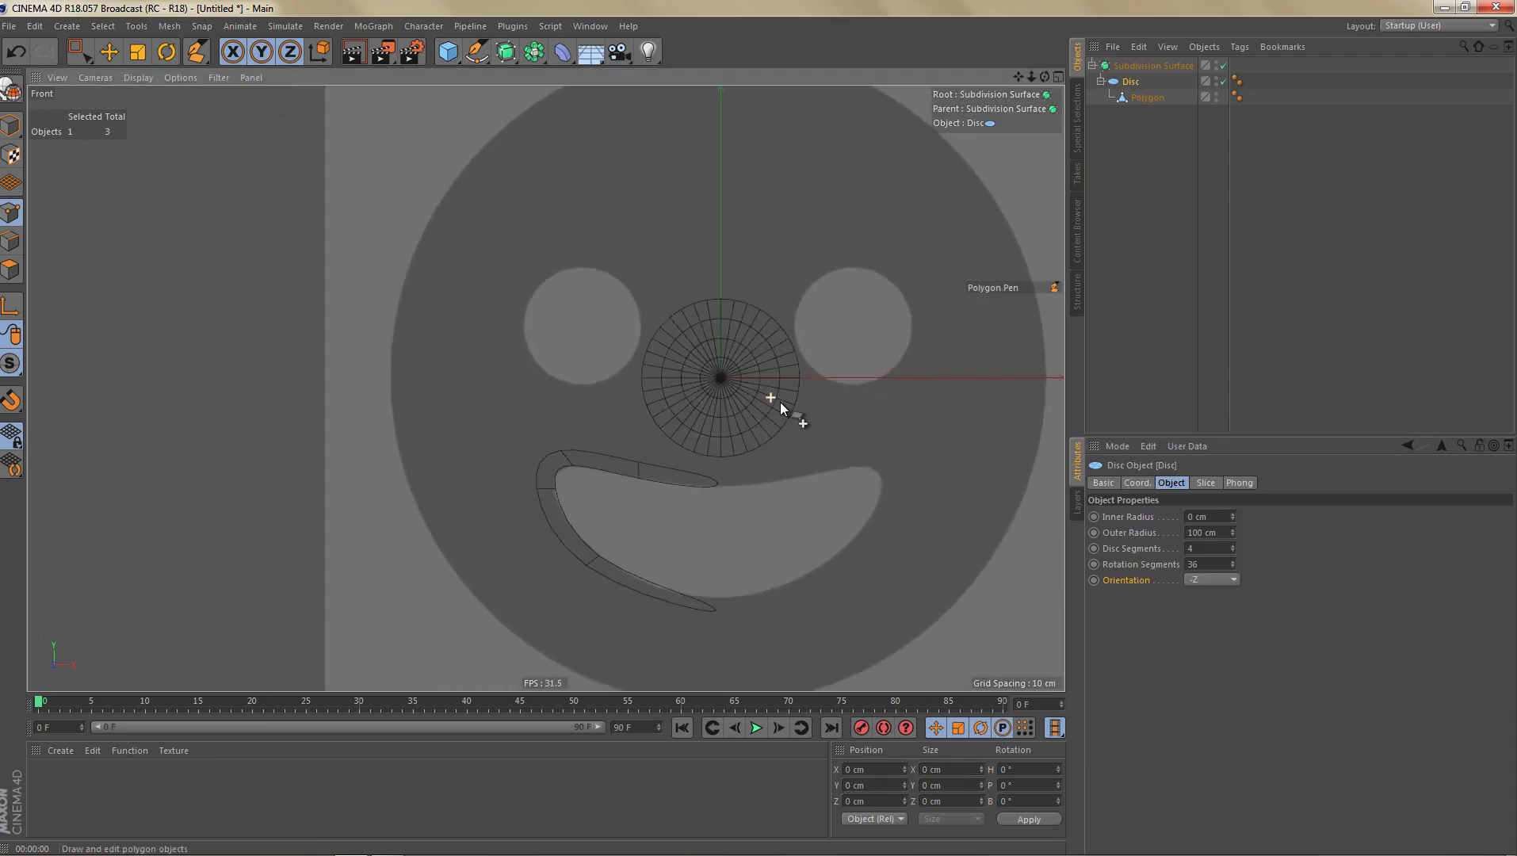
Step: Take the Disc out of the Subdivision Surface, keep the Polygon as its direct child, and move the Disc over the left eye
{"action": "scroll", "coordinate": [793, 405], "scroll_direction": "up", "scroll_amount": 2}
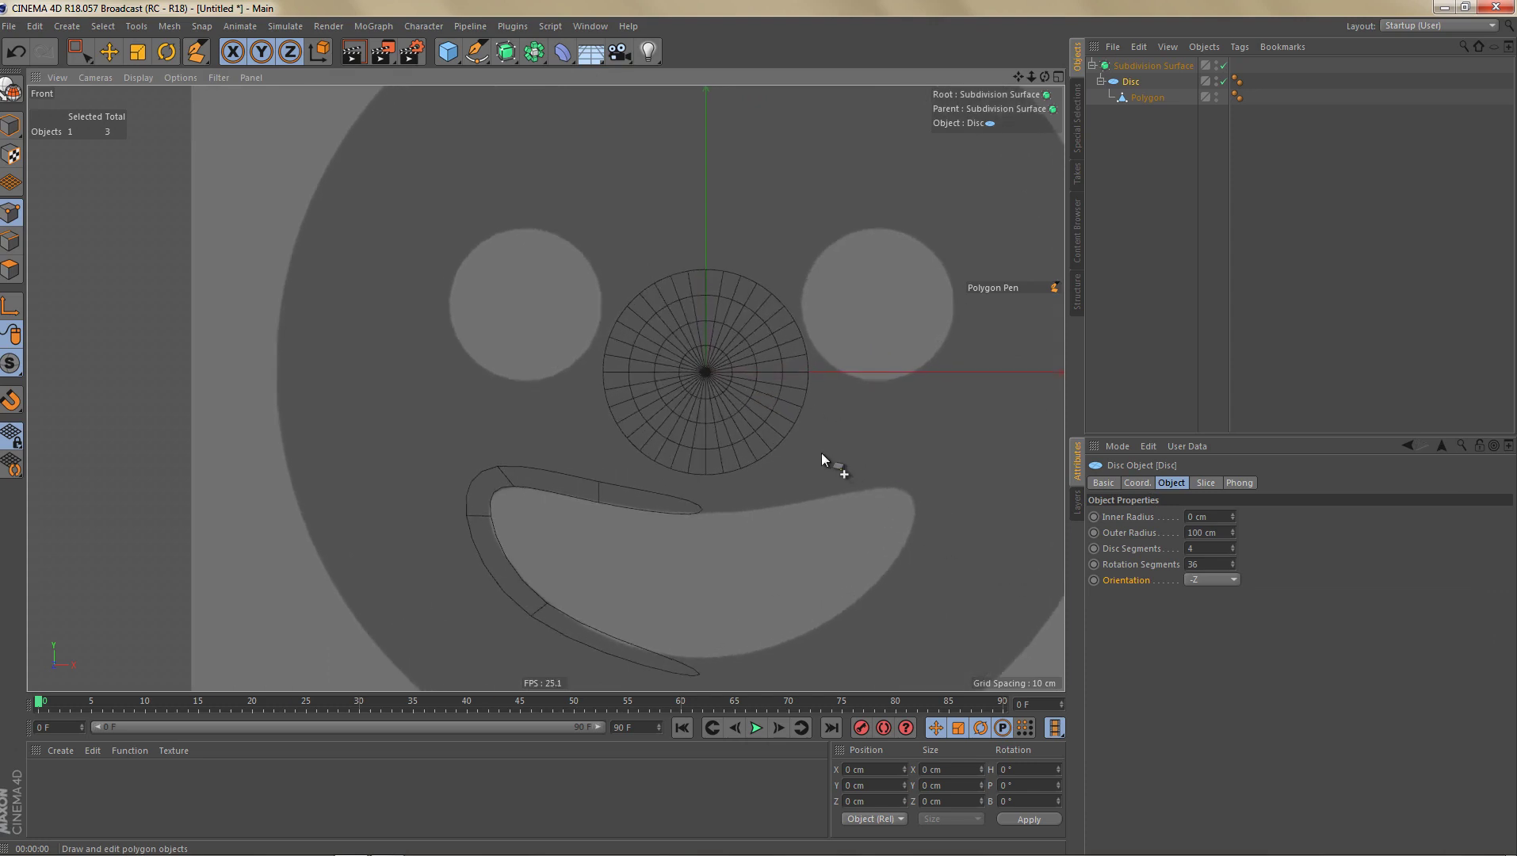
{"action": "key", "text": "e"}
{"action": "left_click_drag", "start_coordinate": [796, 283], "coordinate": [603, 217]}
{"action": "key", "text": "ctrl+z"}
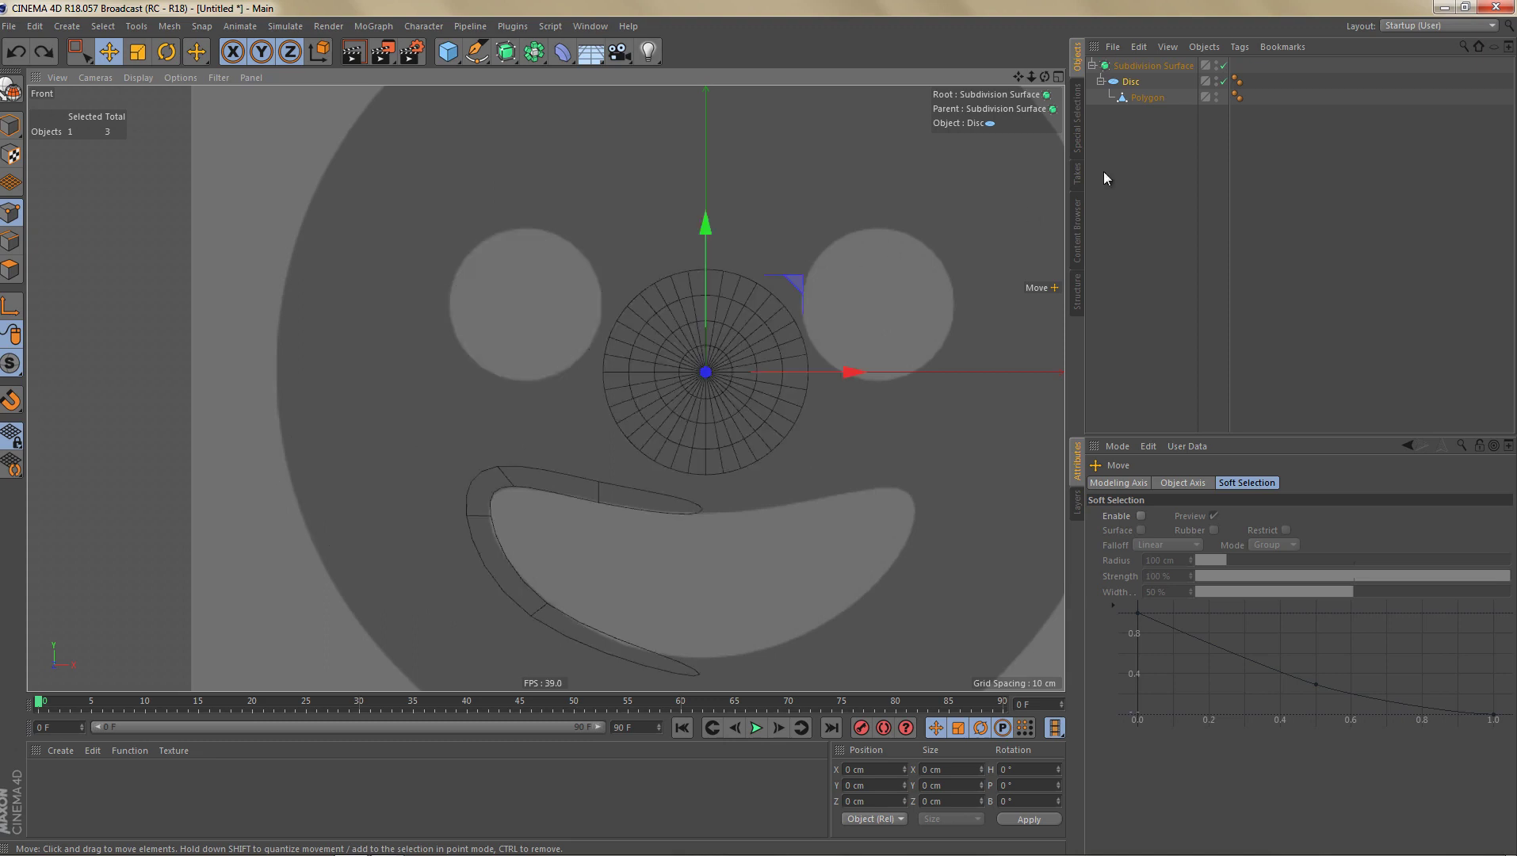
{"action": "mouse_move", "coordinate": [1136, 96]}
{"action": "left_mouse_down"}
{"action": "mouse_move", "coordinate": [1135, 76]}
{"action": "mouse_move", "coordinate": [1136, 97]}
{"action": "left_mouse_up"}
{"action": "left_click", "coordinate": [1121, 97]}
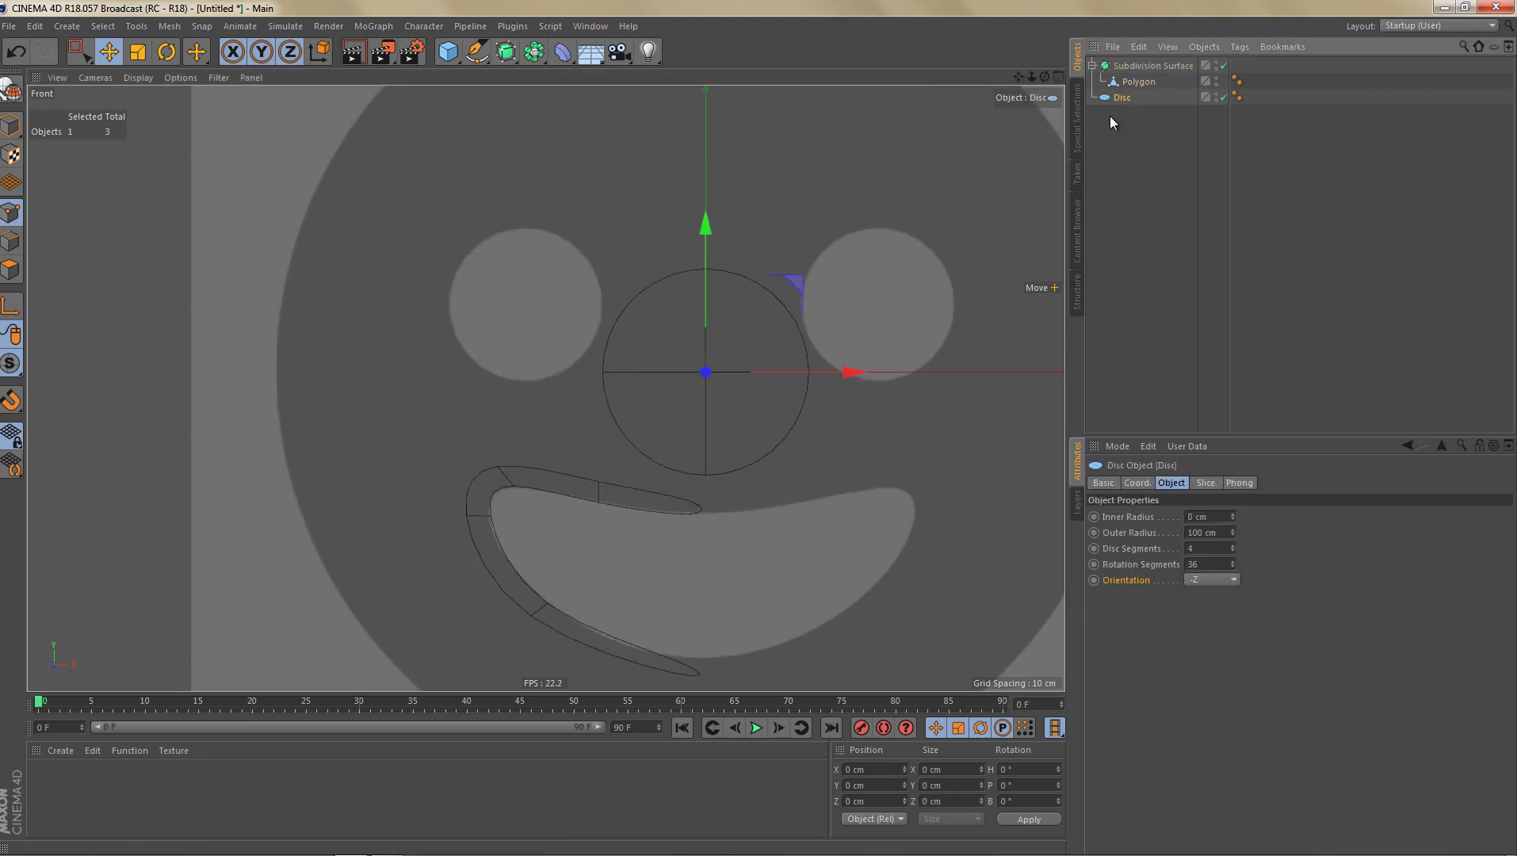
{"action": "left_click_drag", "start_coordinate": [797, 281], "coordinate": [620, 215]}
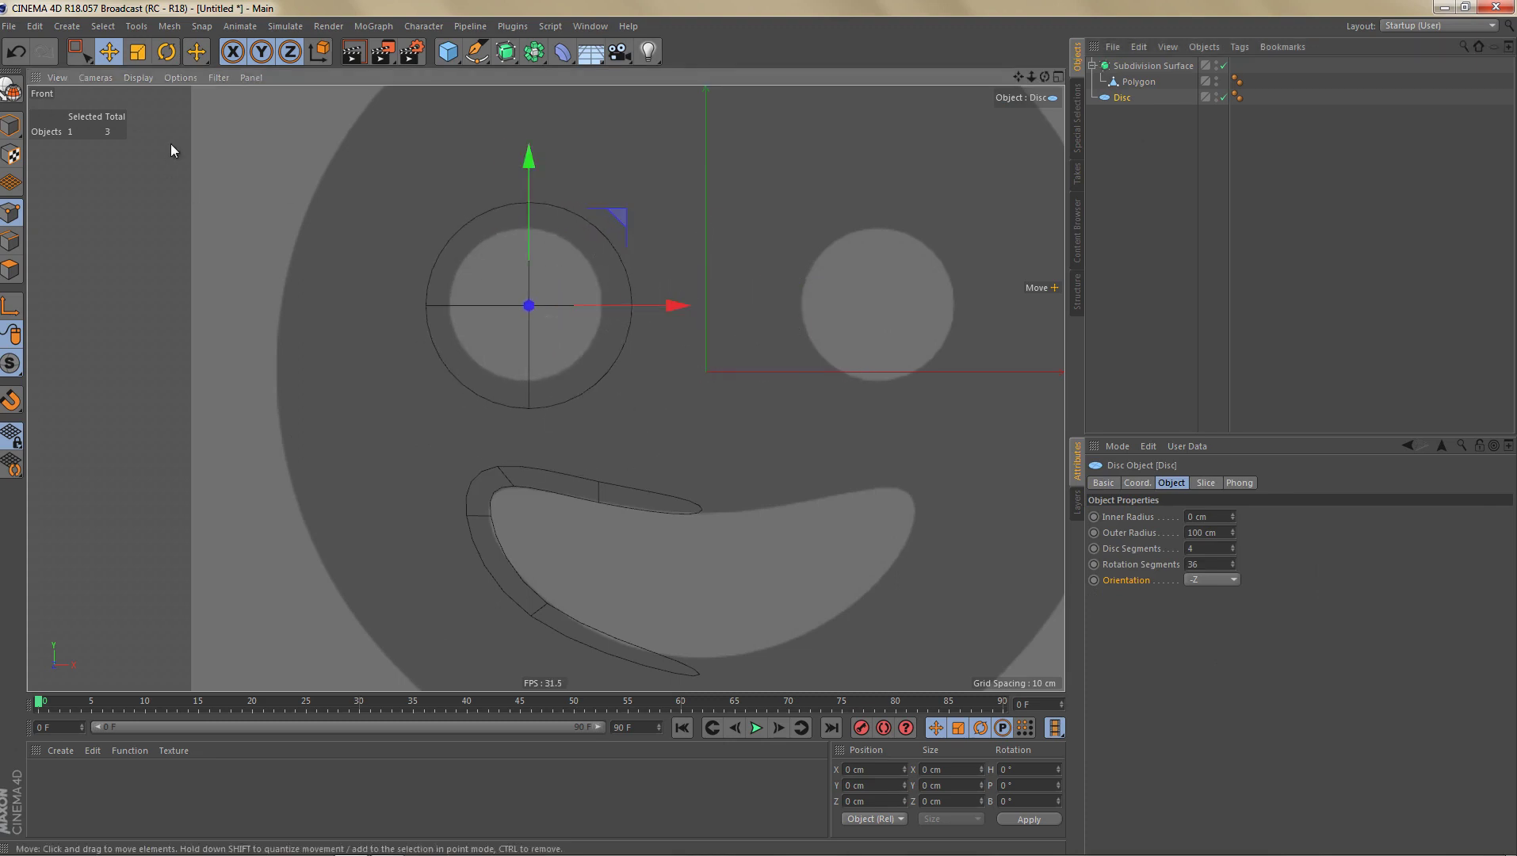
Step: Display the objects as wireframe instead of isoparms and set the Disc's disc segments to 1
{"action": "left_click", "coordinate": [147, 77]}
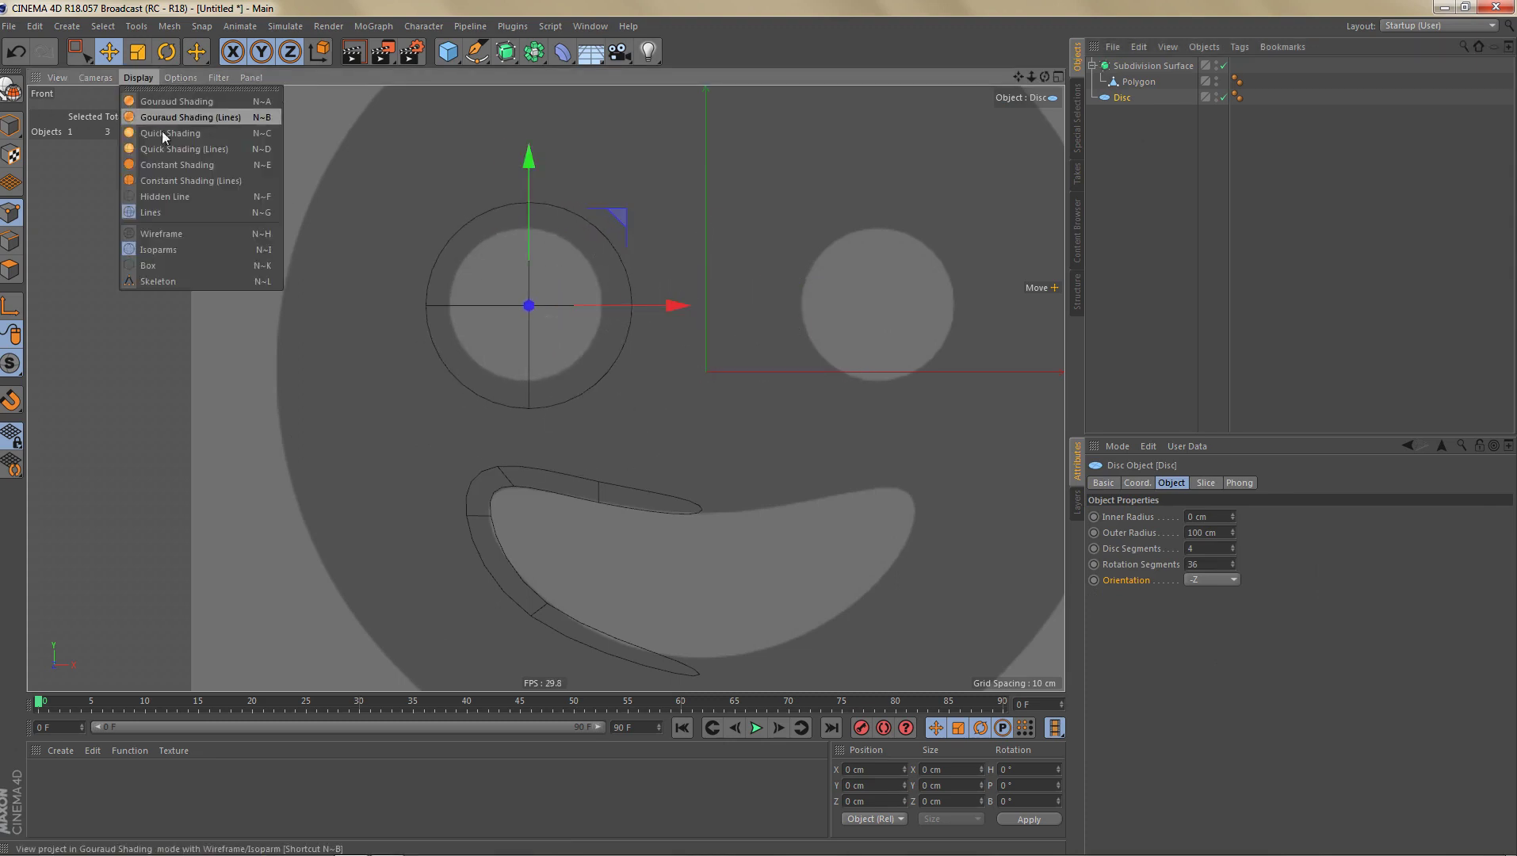
{"action": "left_click", "coordinate": [168, 232]}
{"action": "scroll", "coordinate": [495, 325], "scroll_direction": "up", "scroll_amount": 3}
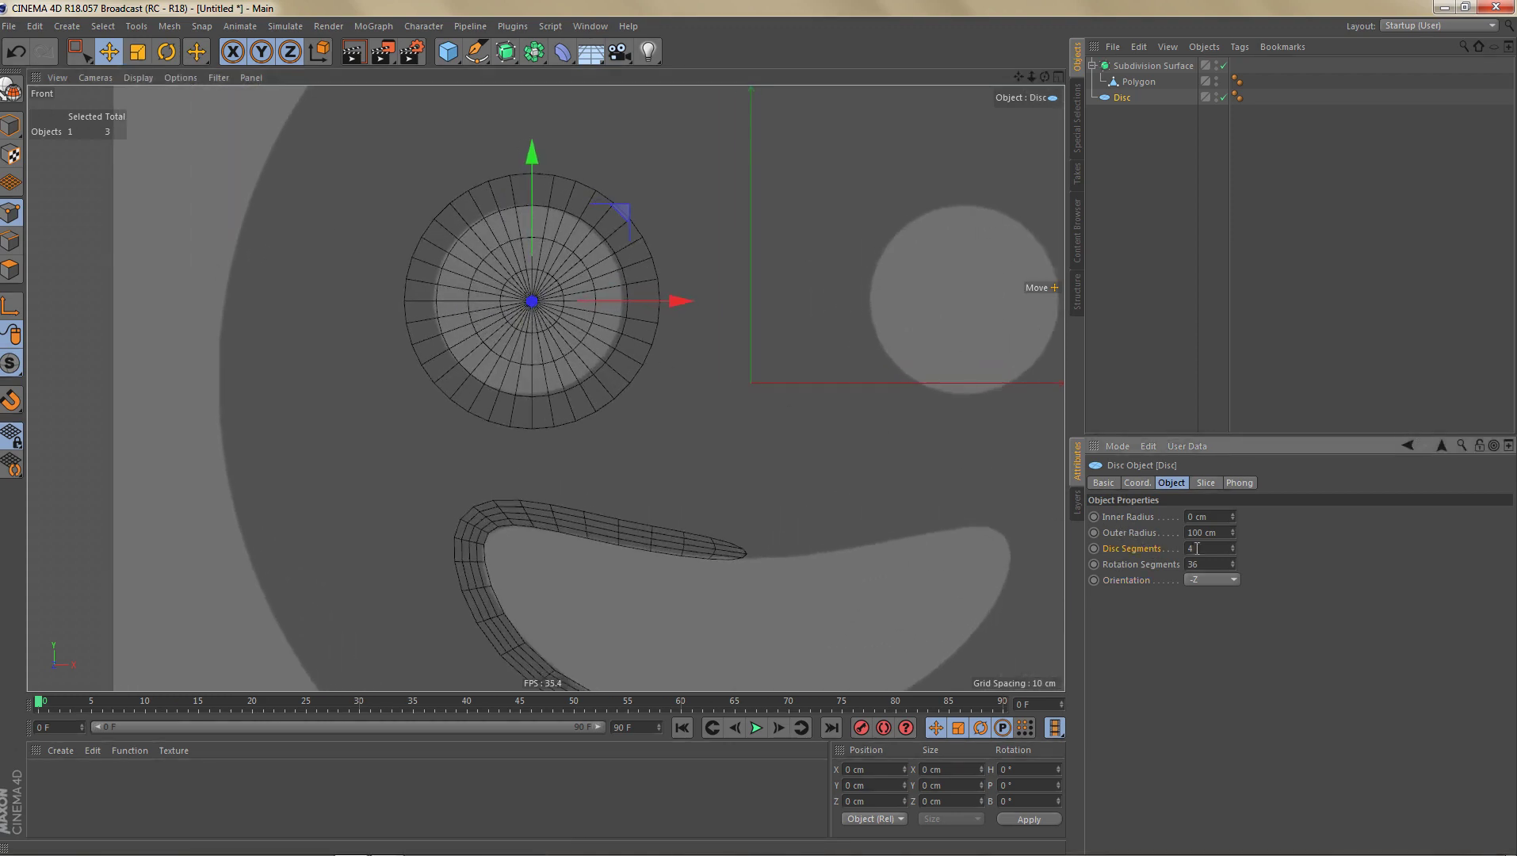
{"action": "left_click", "coordinate": [1232, 550]}
{"action": "left_click", "coordinate": [1232, 550]}
{"action": "left_click", "coordinate": [1233, 550]}
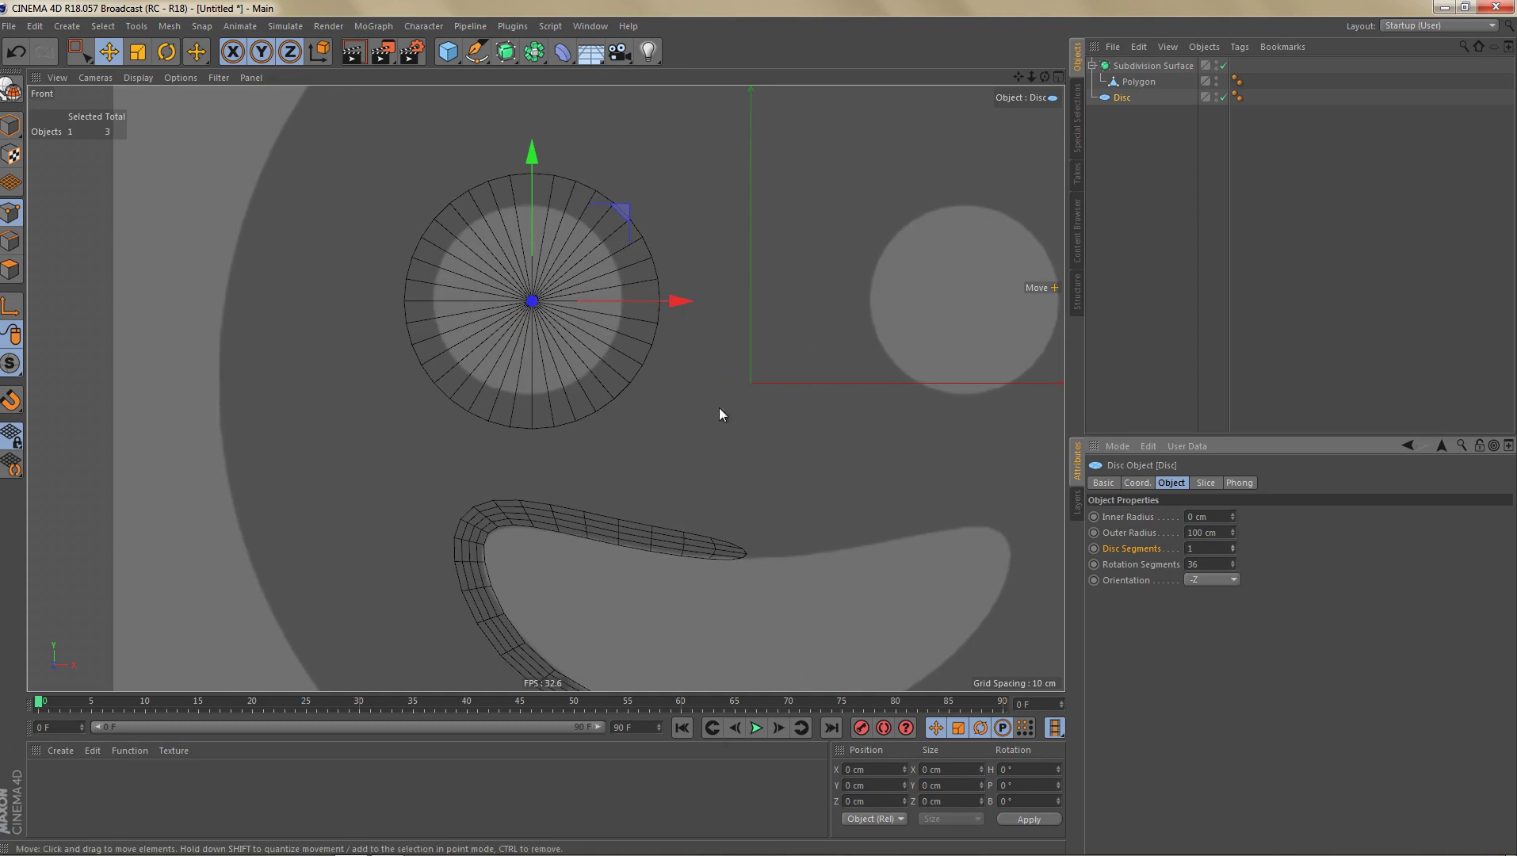
Step: Set the Disc's outer radius to 75 cm and nudge it into alignment with the left eye
{"action": "middle_click_drag", "start_coordinate": [719, 407], "coordinate": [751, 421], "text": "alt"}
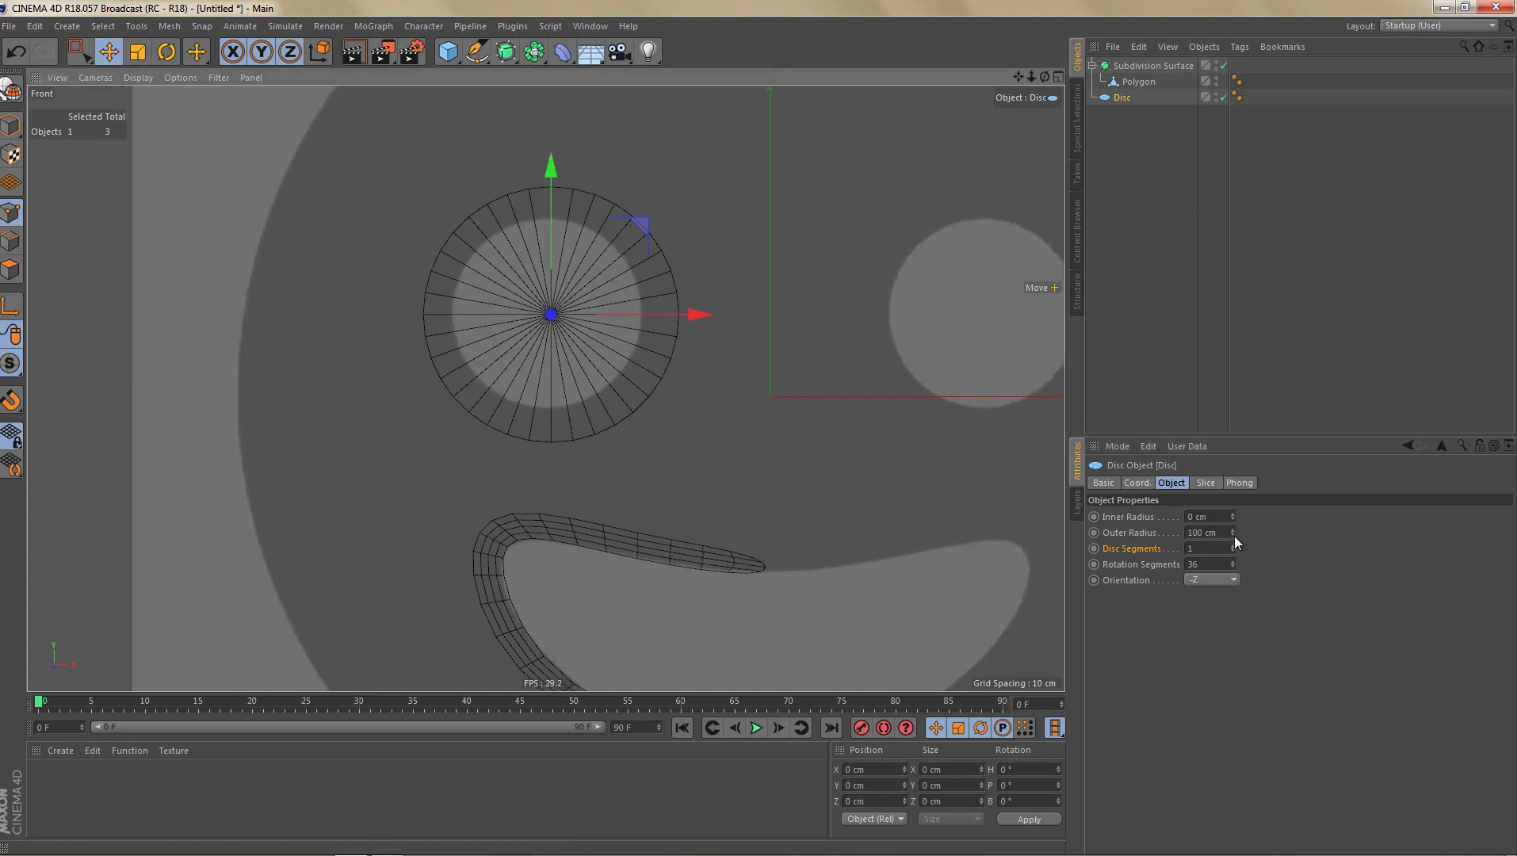
{"action": "left_click_drag", "start_coordinate": [1234, 536], "coordinate": [1232, 534]}
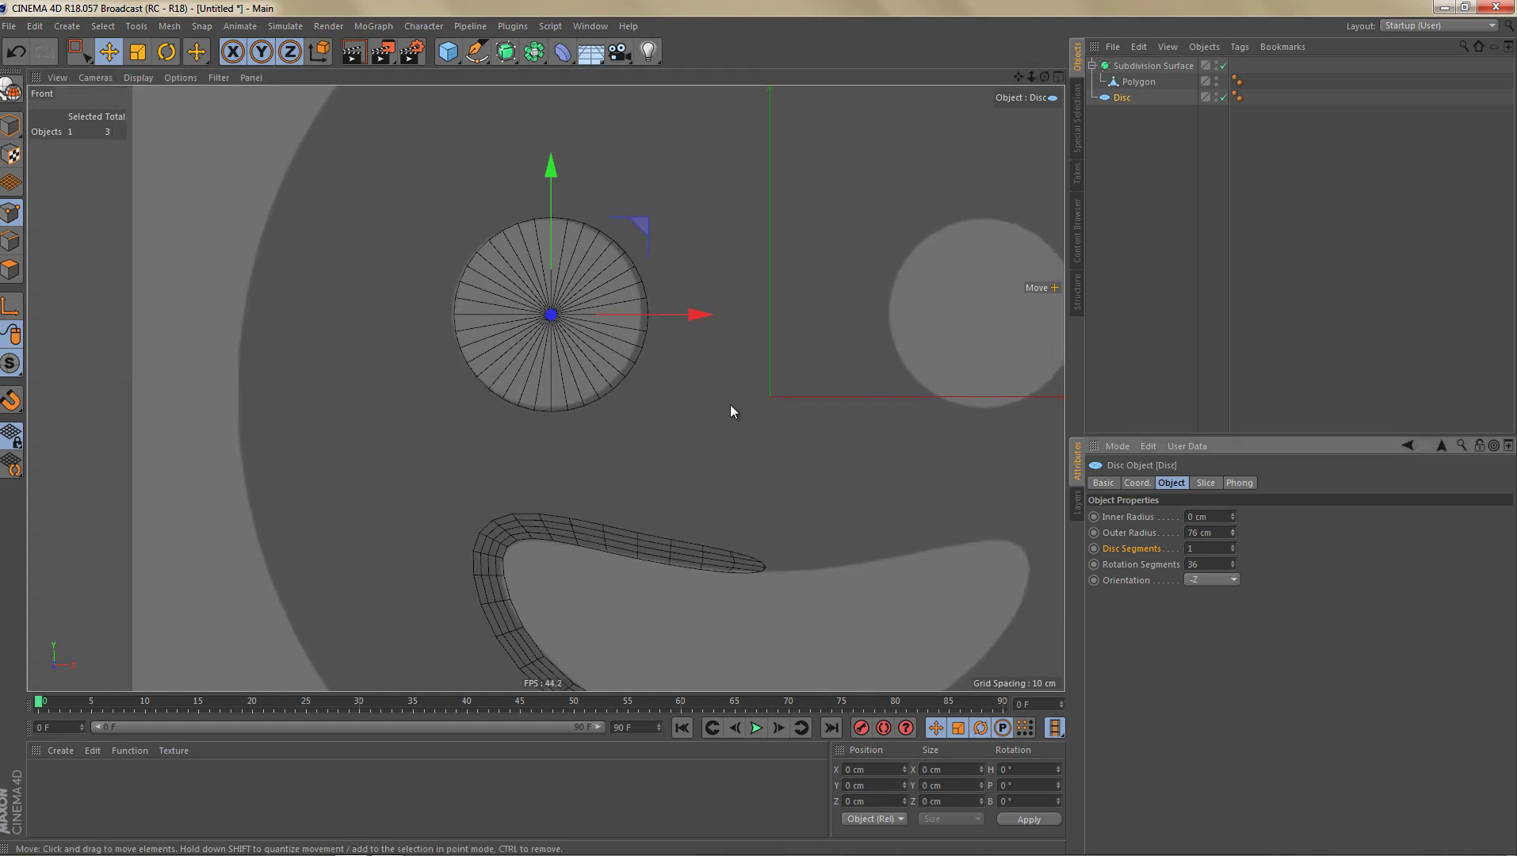
{"action": "scroll", "coordinate": [579, 334], "scroll_direction": "up", "scroll_amount": 4}
{"action": "left_click_drag", "start_coordinate": [642, 219], "coordinate": [643, 219]}
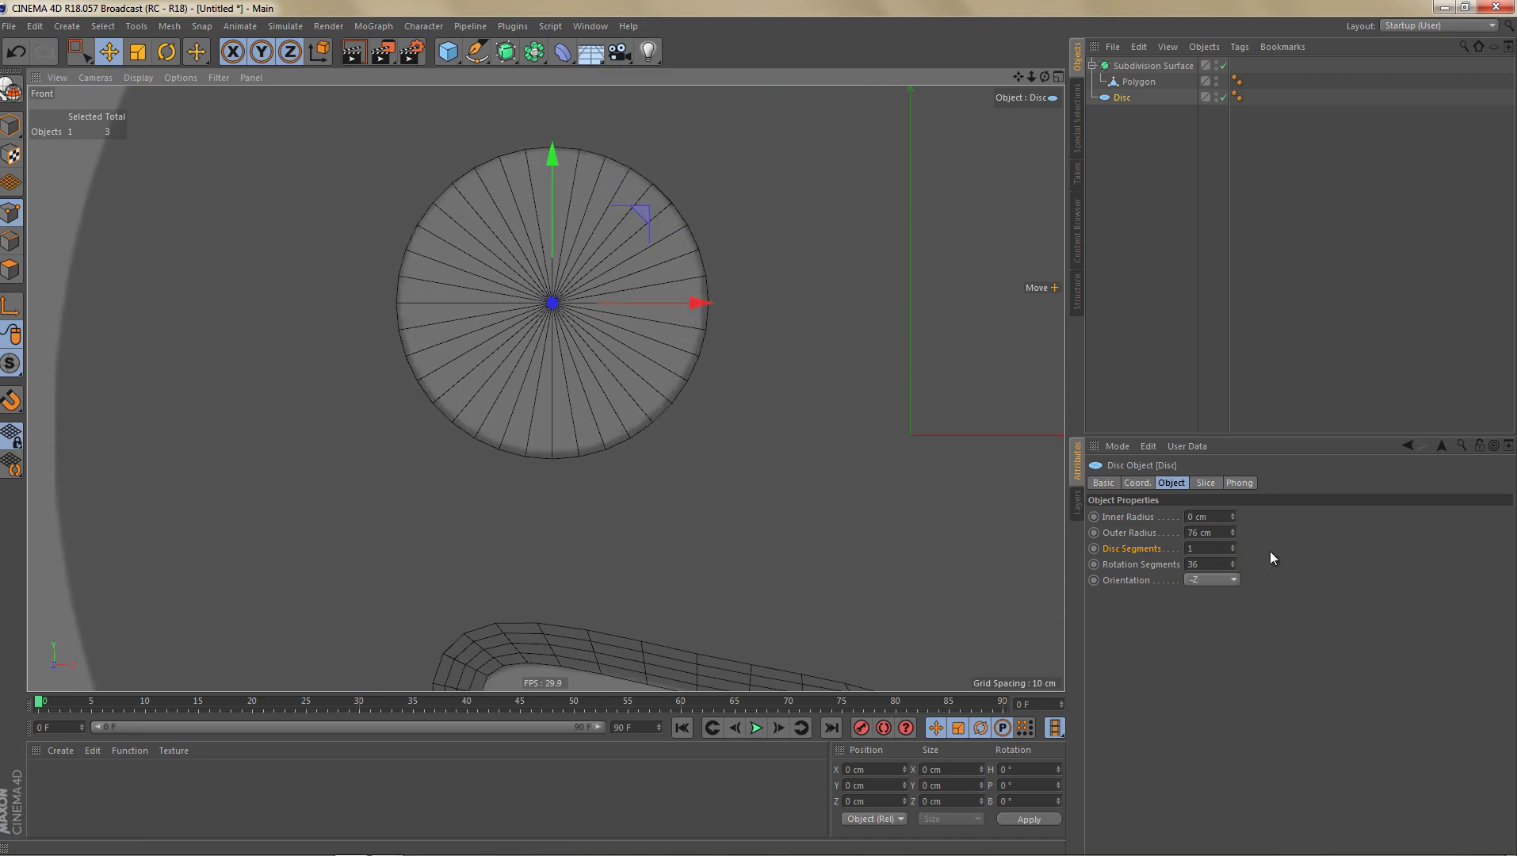
{"action": "left_click", "coordinate": [1235, 535]}
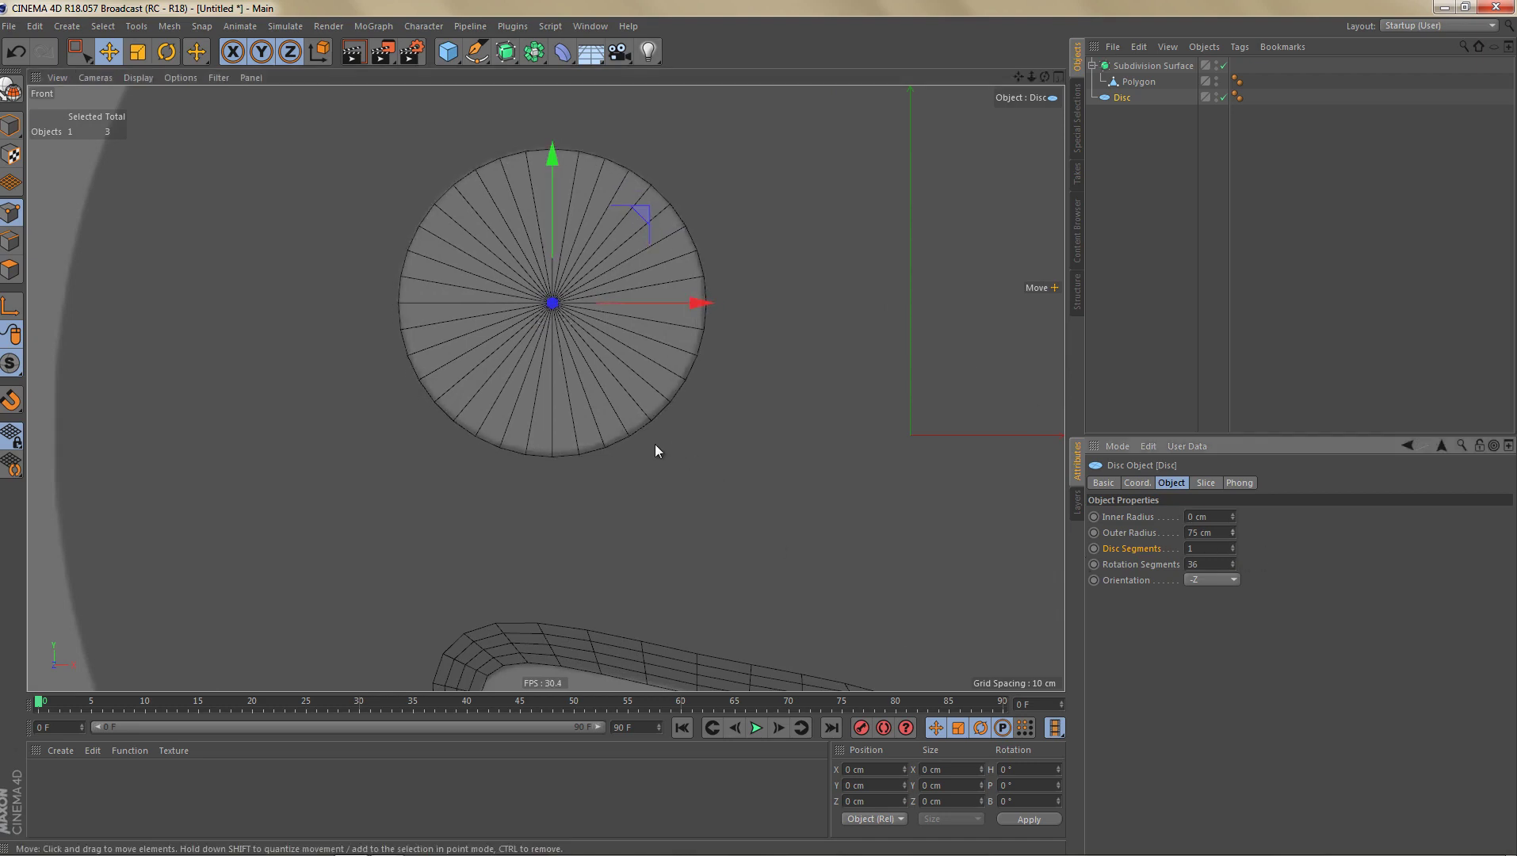
{"action": "middle_click_drag", "start_coordinate": [665, 445], "coordinate": [682, 470], "text": "alt"}
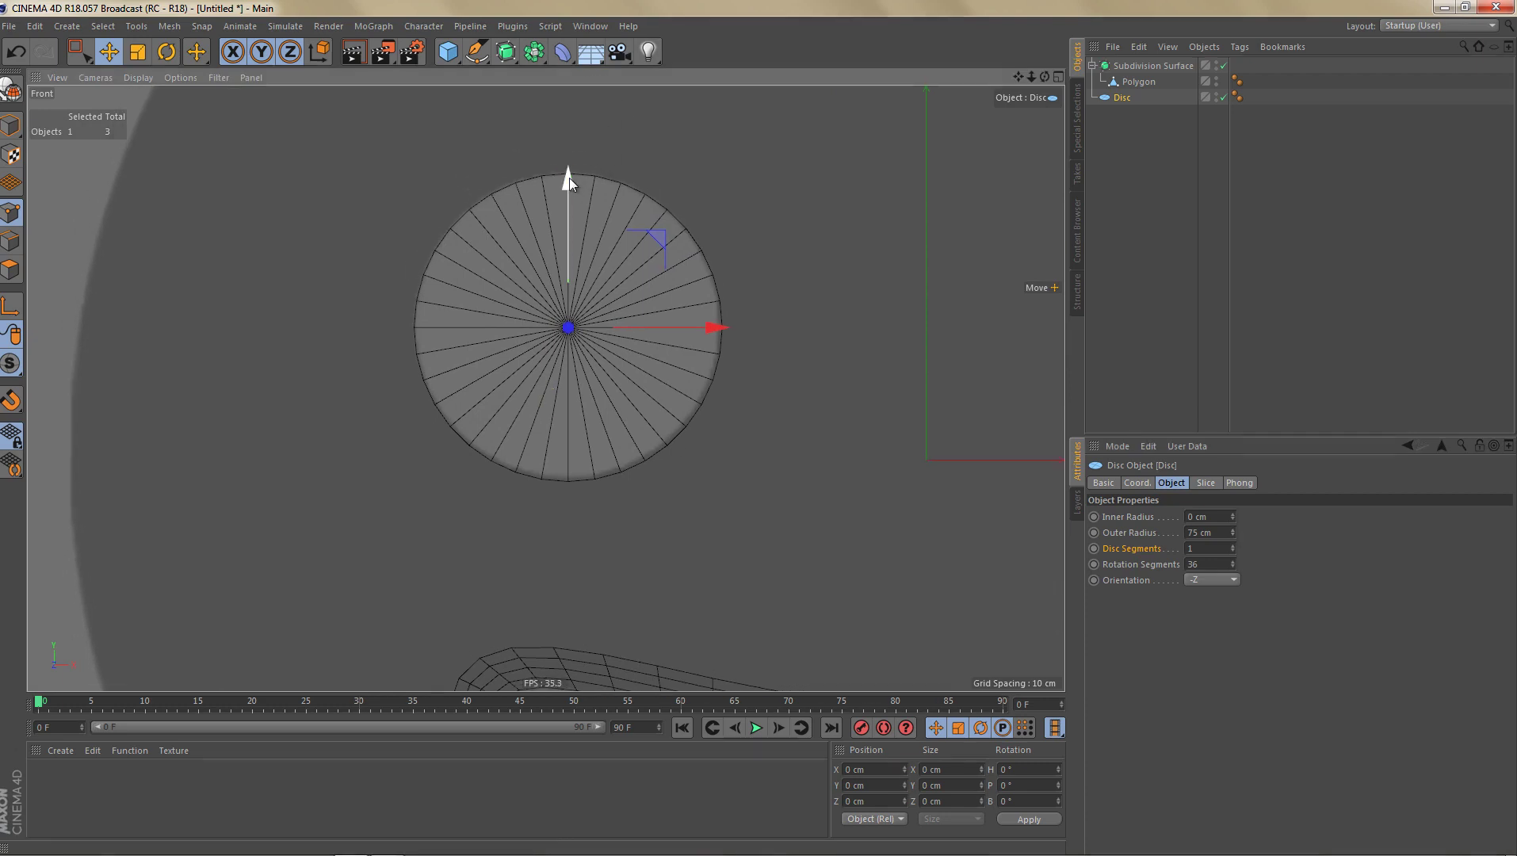
{"action": "left_click_drag", "start_coordinate": [569, 177], "coordinate": [566, 175]}
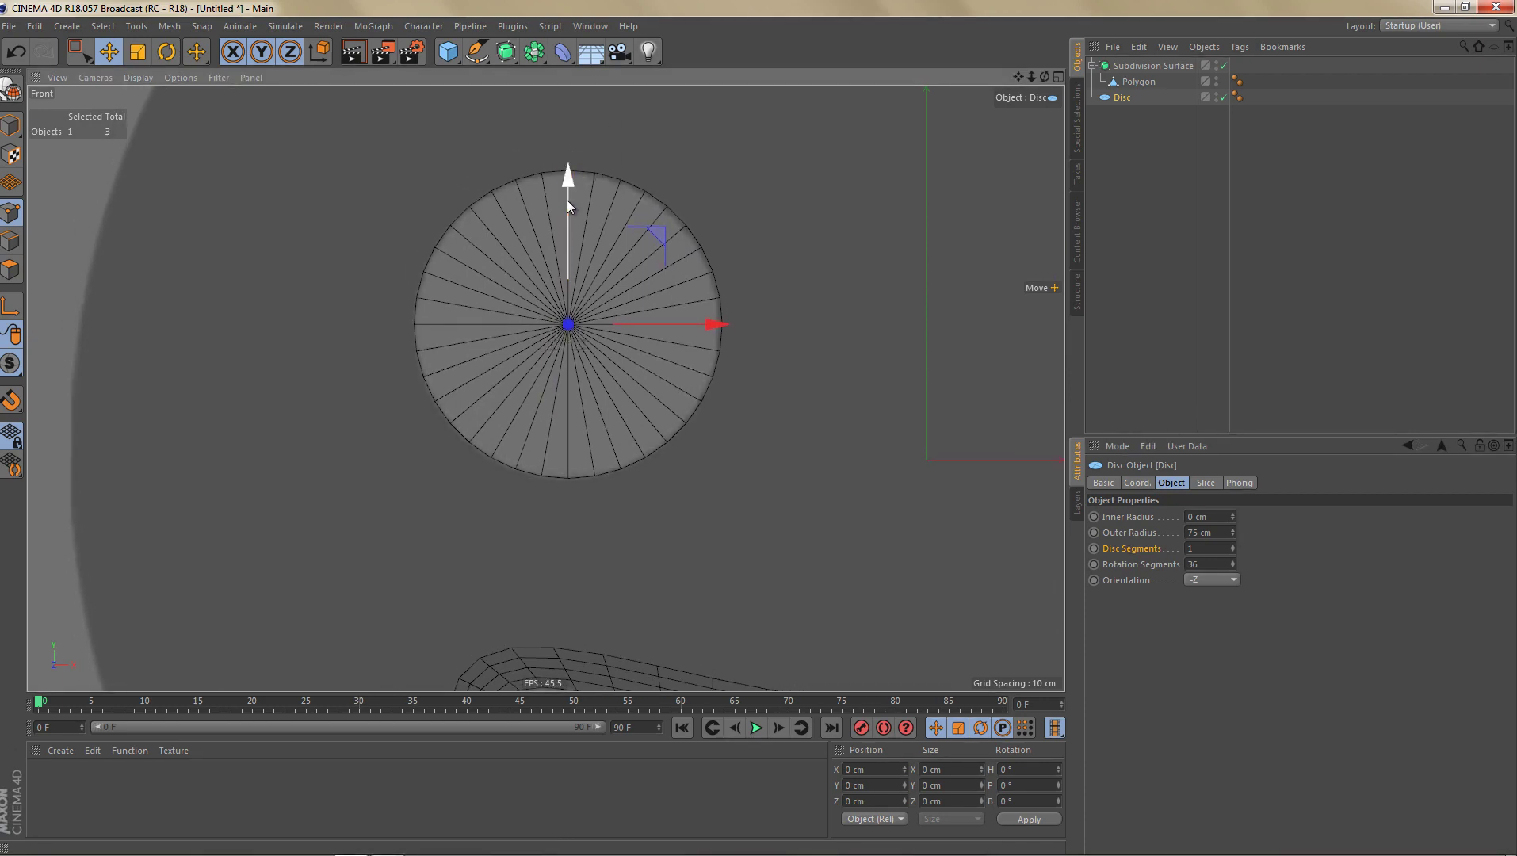
{"action": "middle_click_drag", "start_coordinate": [637, 349], "coordinate": [624, 332], "text": "alt"}
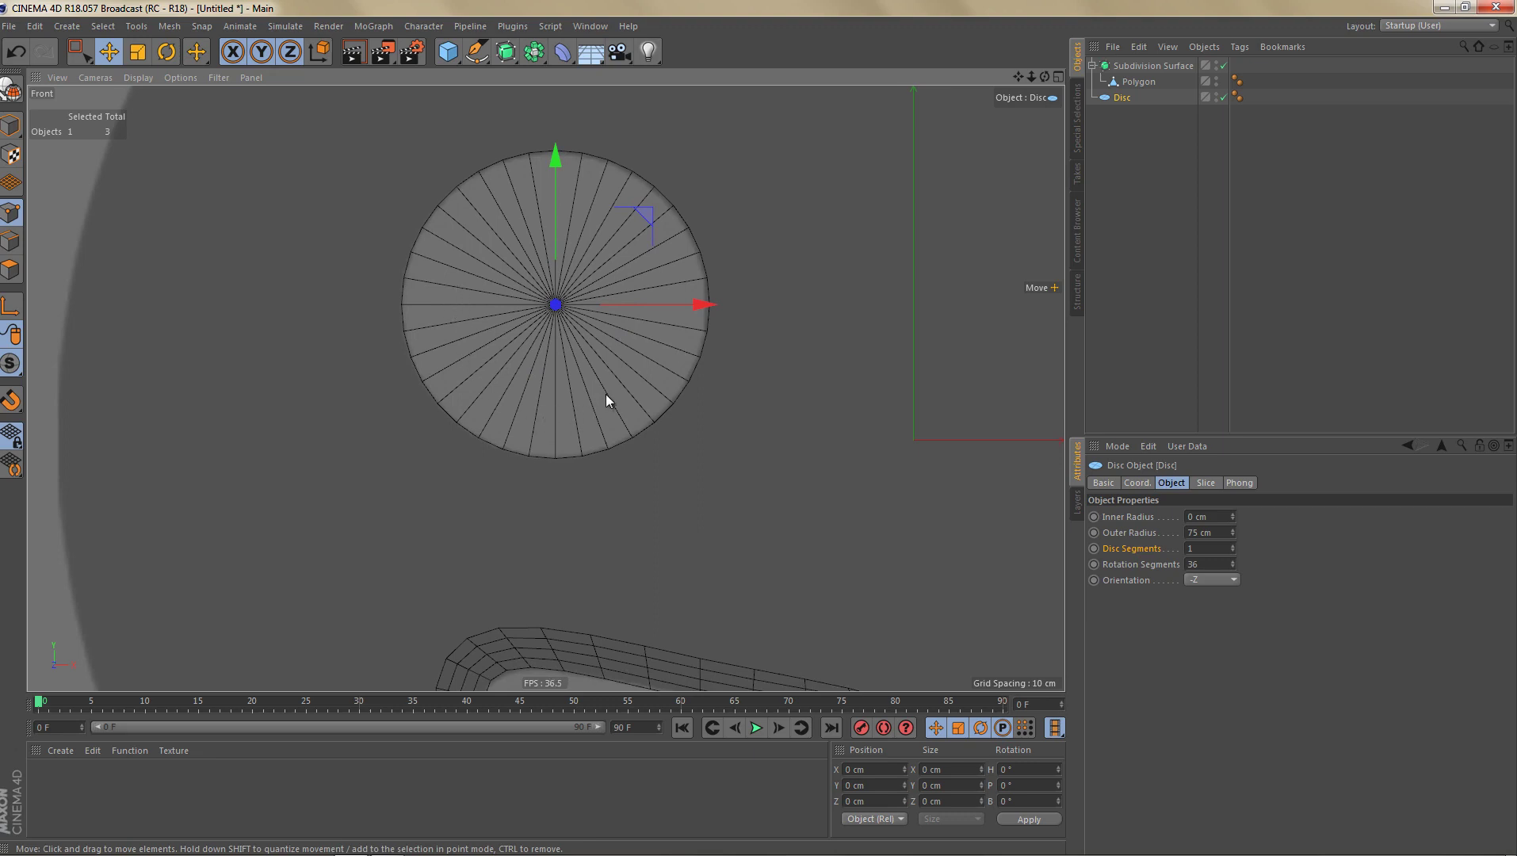
Step: Reduce the Disc's rotation segments to 6
{"action": "scroll", "coordinate": [607, 373], "scroll_direction": "down", "scroll_amount": 3}
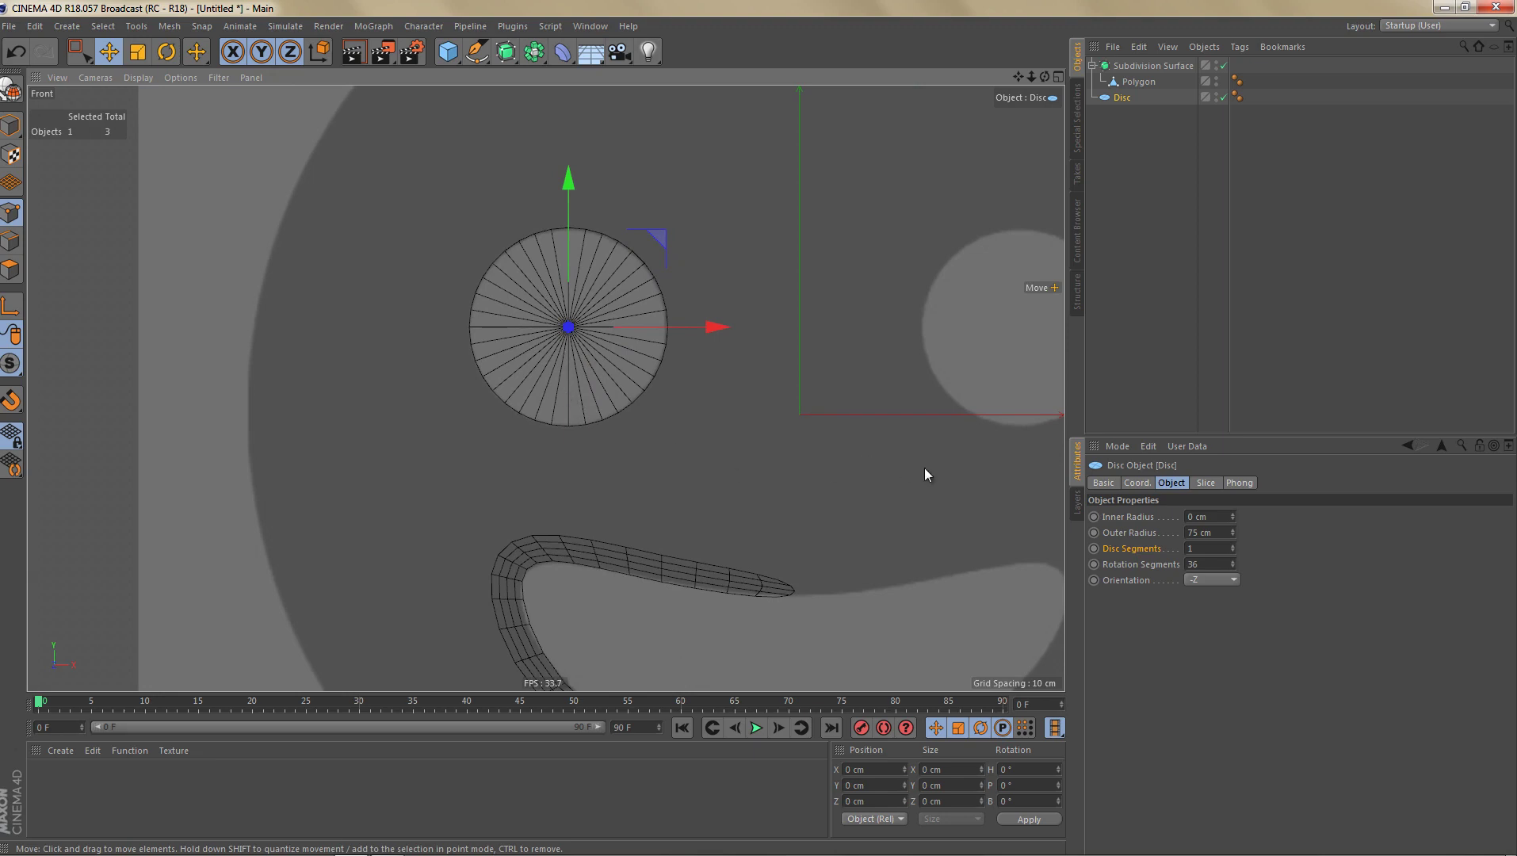
{"action": "left_click", "coordinate": [1174, 563]}
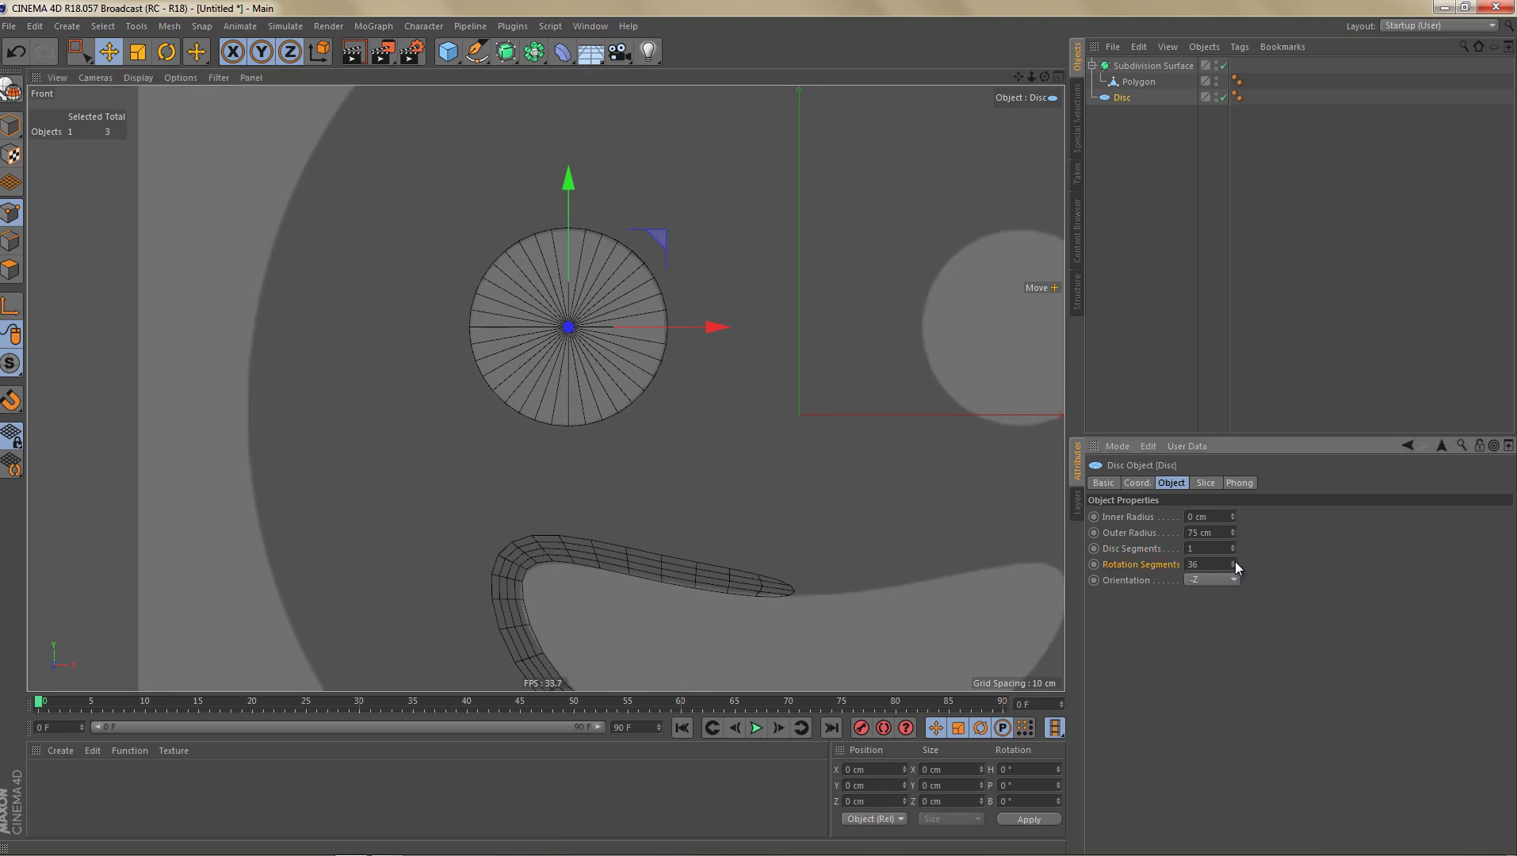
{"action": "left_click_drag", "start_coordinate": [1235, 561], "coordinate": [1239, 566]}
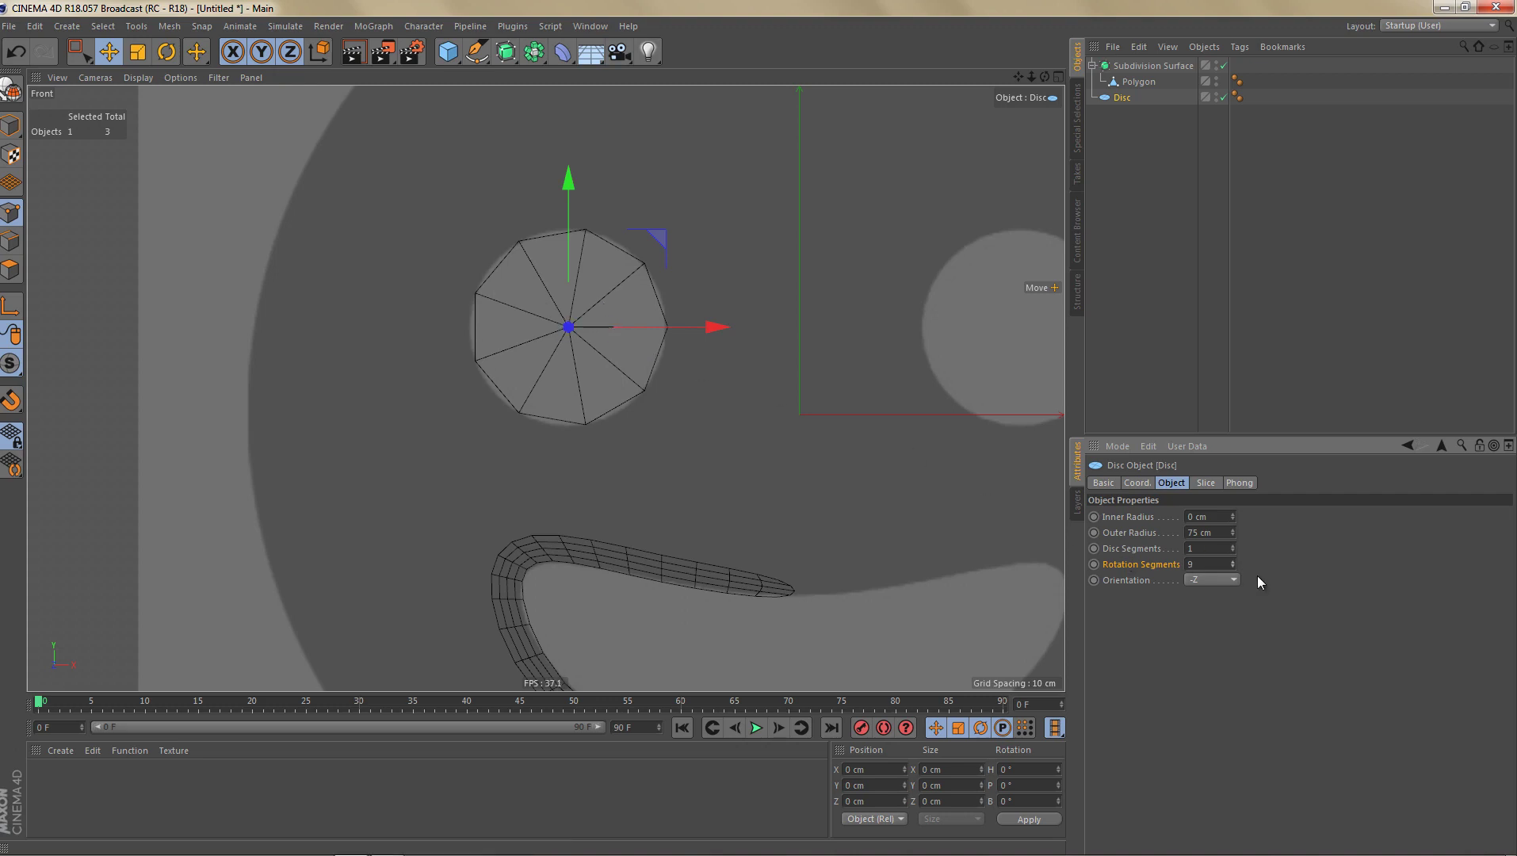
{"action": "left_click", "coordinate": [1233, 567]}
{"action": "left_click", "coordinate": [1234, 567]}
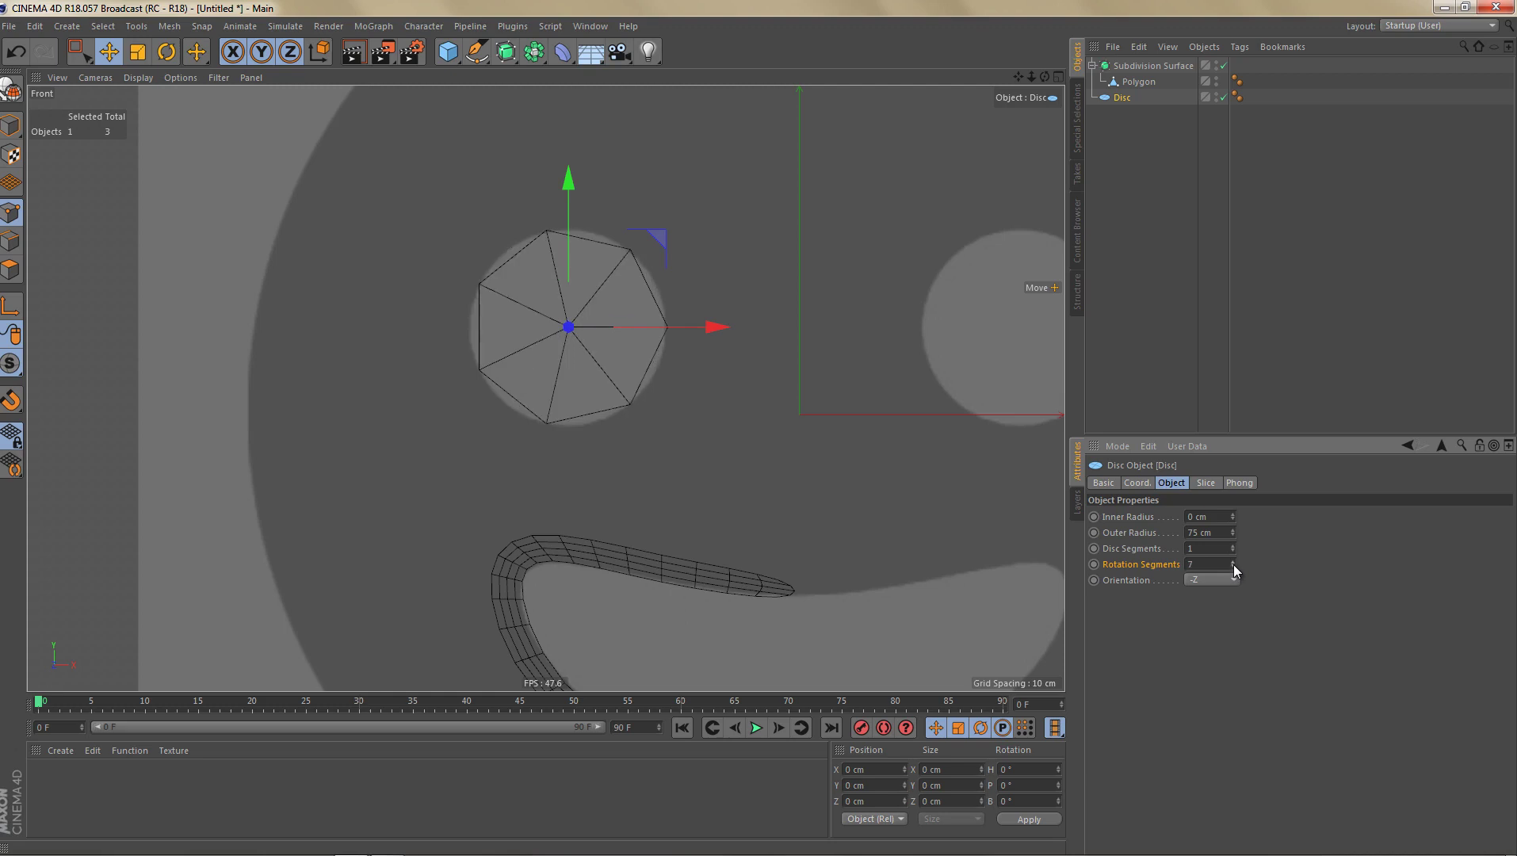
{"action": "left_click", "coordinate": [1233, 567]}
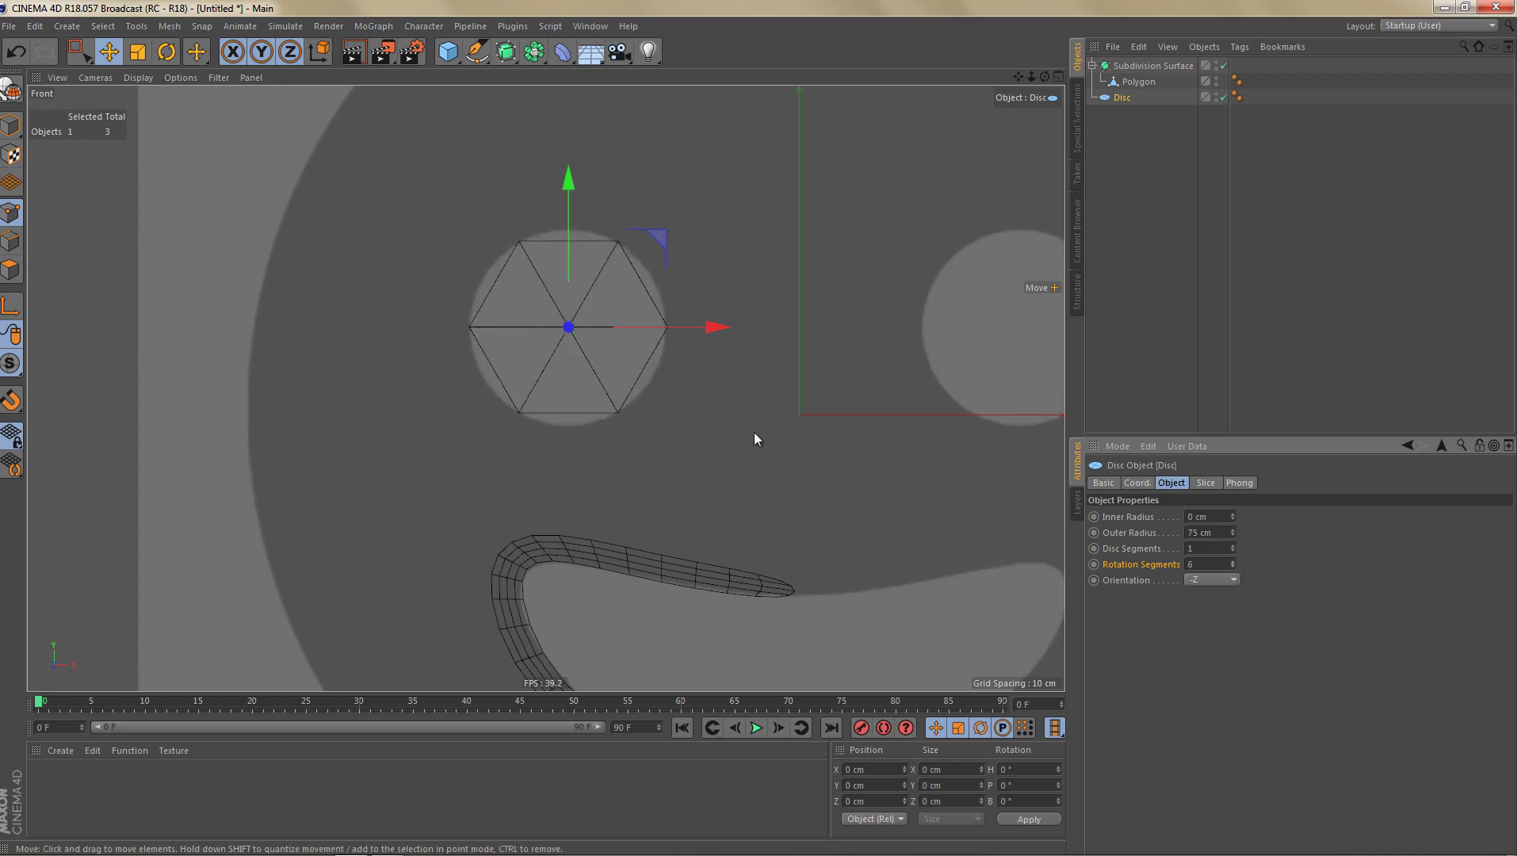
{"action": "scroll", "coordinate": [598, 365], "scroll_direction": "up", "scroll_amount": 3}
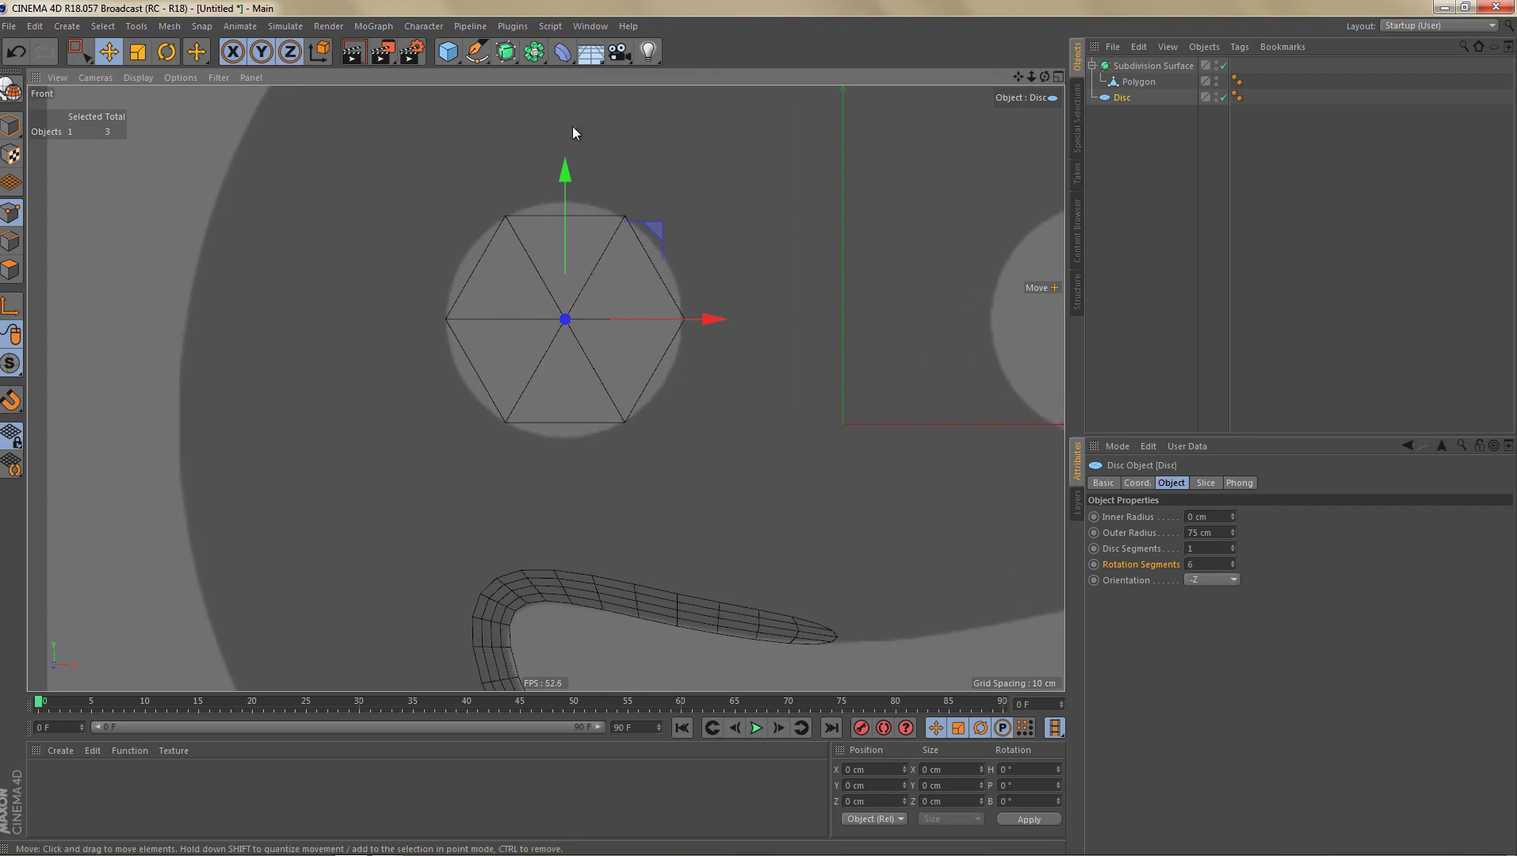
Step: Put the Disc under its own new Subdivision Surface and reselect the Disc
{"action": "left_click", "coordinate": [507, 54], "text": "alt"}
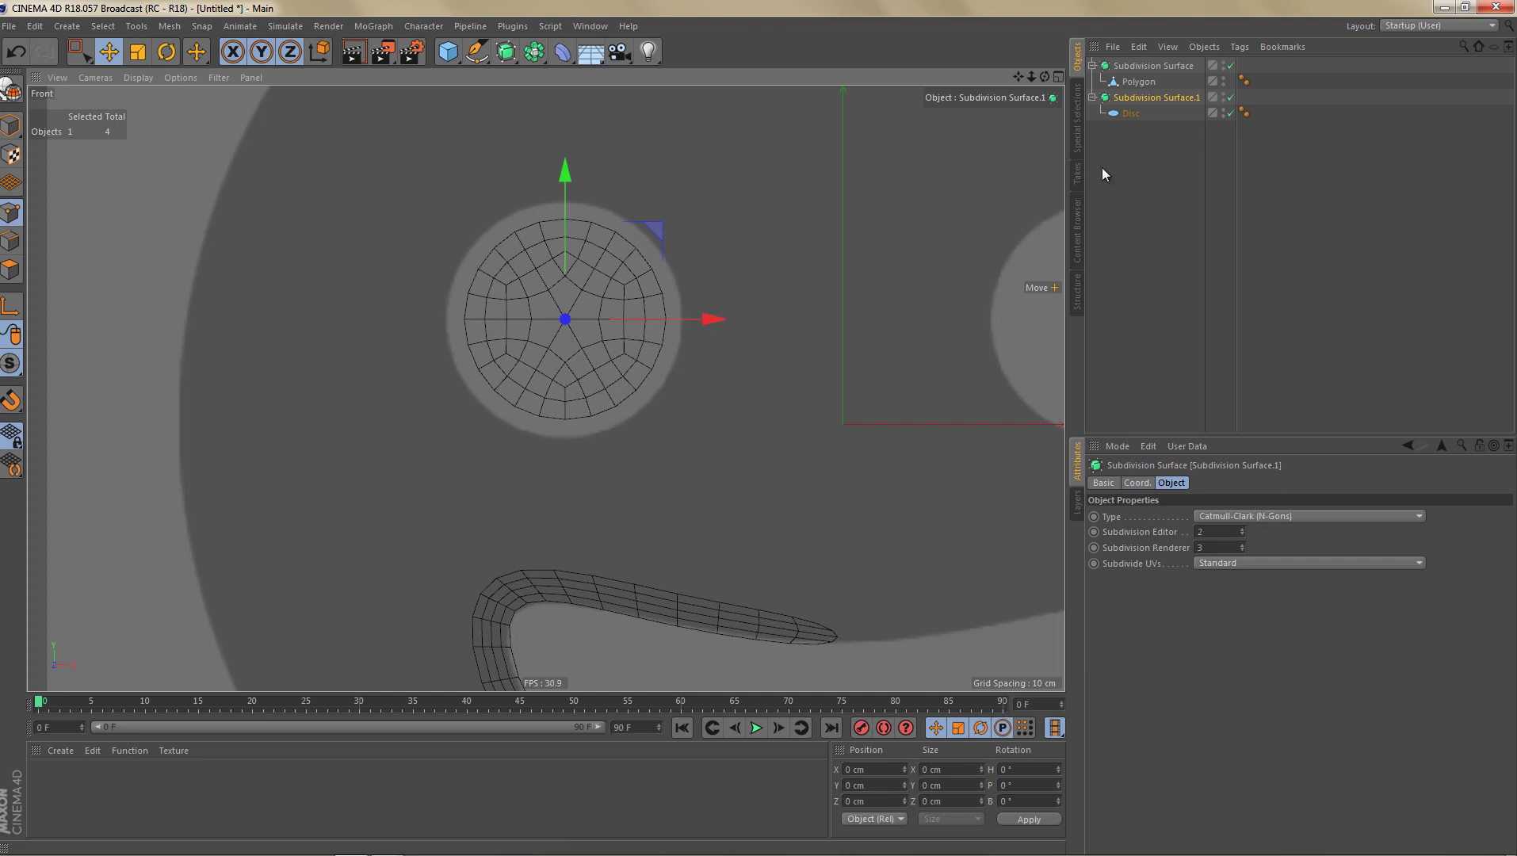
{"action": "left_click", "coordinate": [1129, 115]}
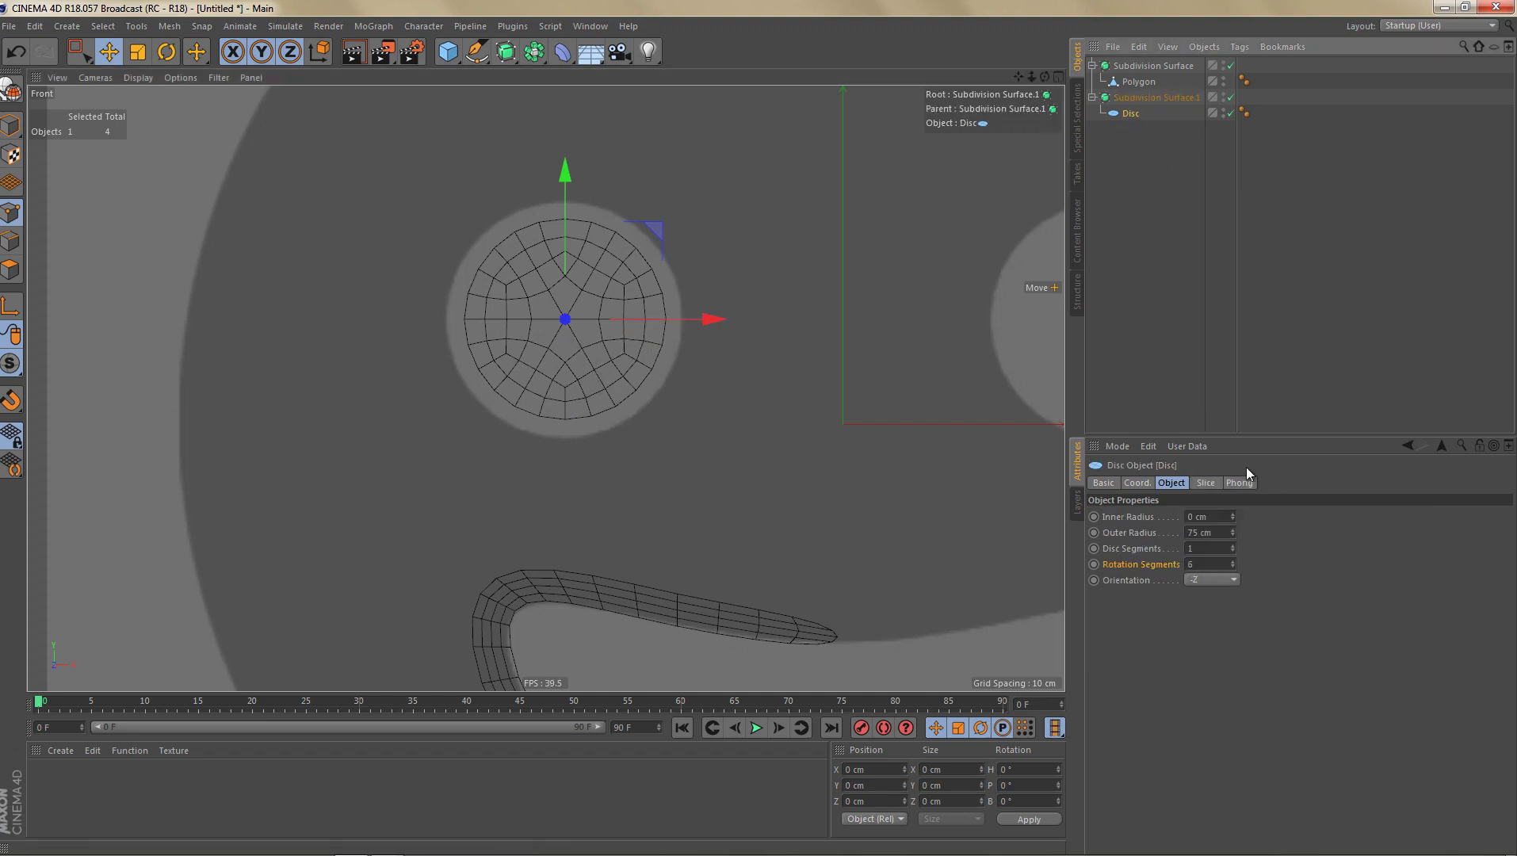
Step: Try raising the Disc's rotation segments up to 11 and return them to 6
{"action": "left_click", "coordinate": [1233, 561]}
{"action": "left_click", "coordinate": [1233, 561]}
{"action": "left_click", "coordinate": [1233, 561]}
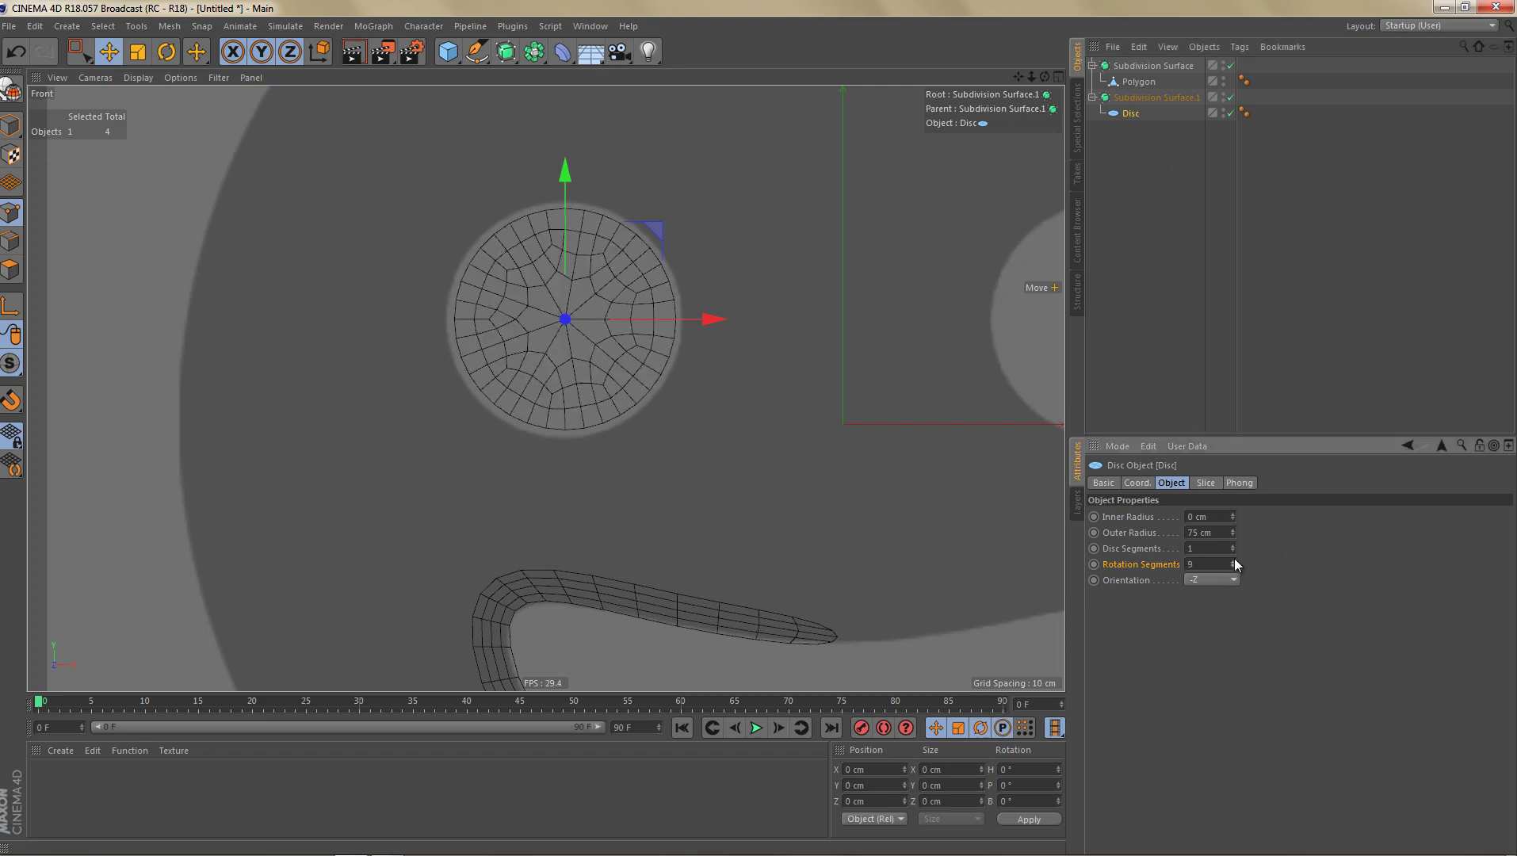
{"action": "left_click", "coordinate": [1236, 559]}
{"action": "left_click", "coordinate": [1236, 559]}
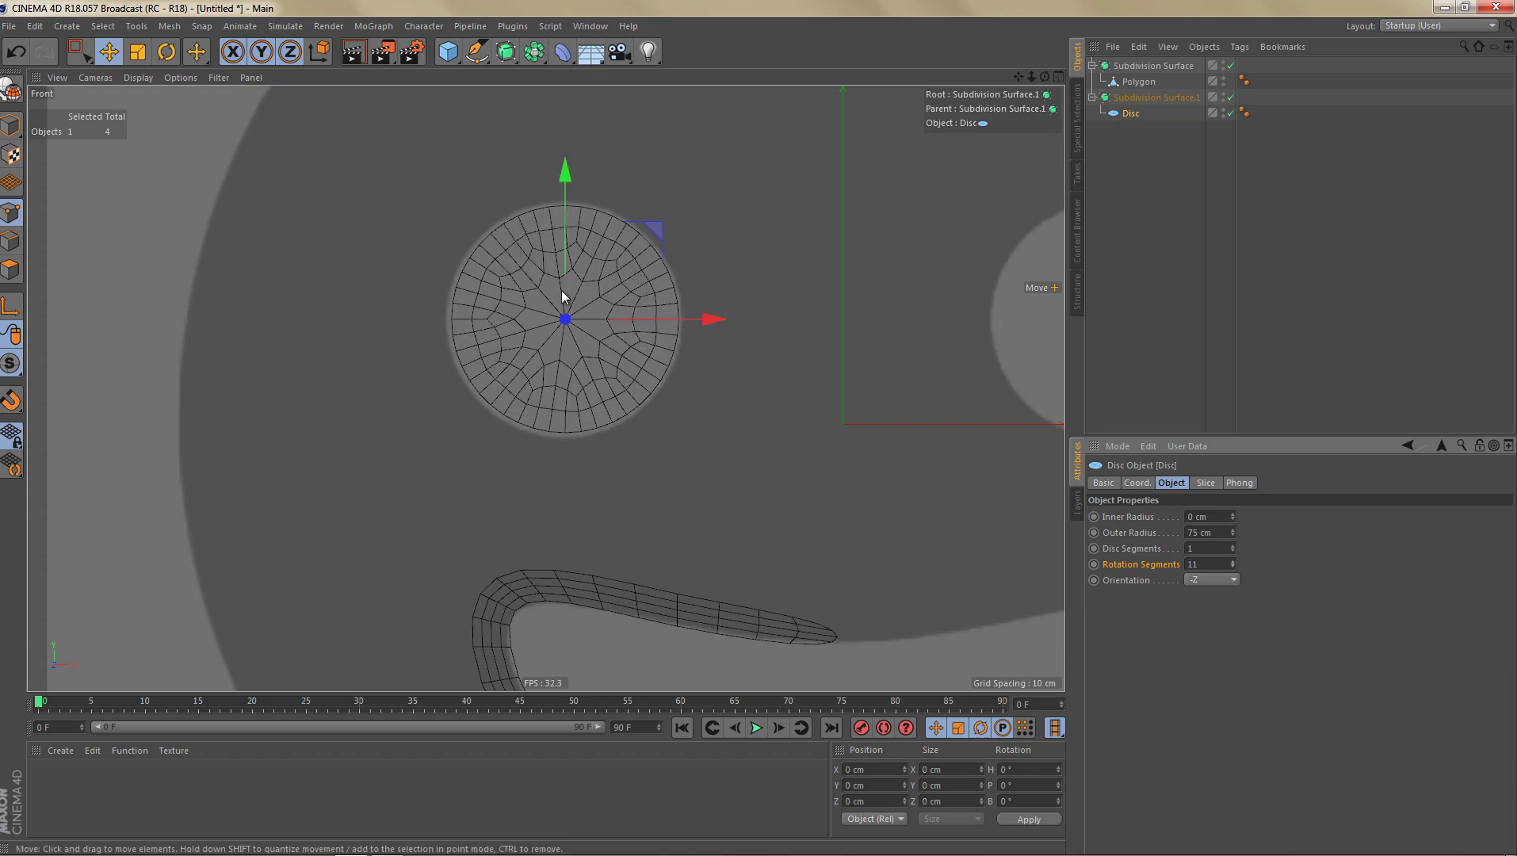
{"action": "left_click", "coordinate": [1233, 565]}
{"action": "left_click", "coordinate": [1233, 566]}
{"action": "left_click", "coordinate": [1233, 566]}
{"action": "left_click", "coordinate": [1233, 566]}
{"action": "left_click", "coordinate": [1233, 566]}
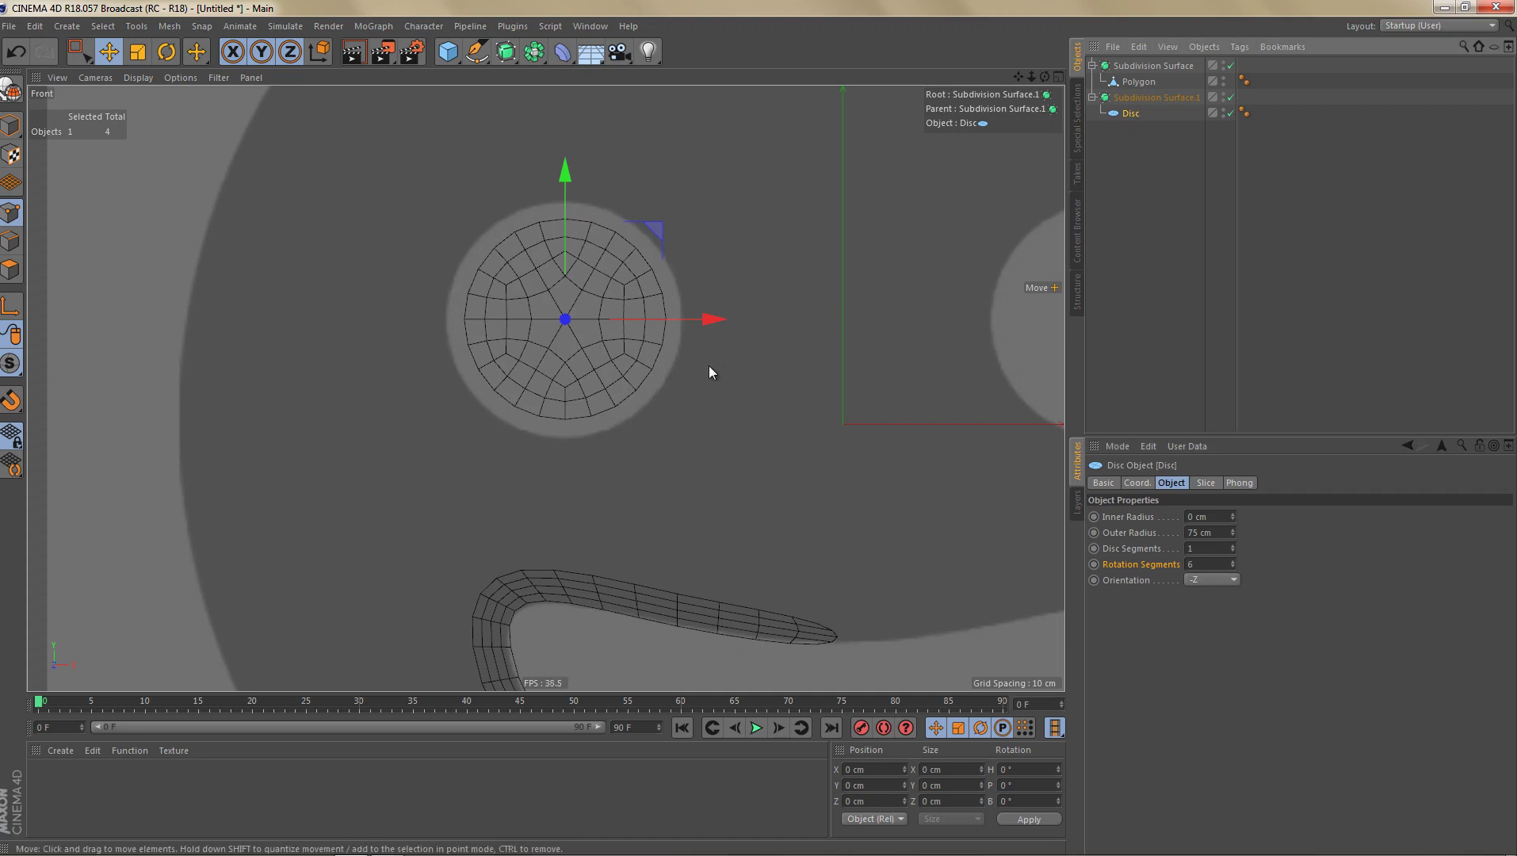
Step: Scale the Disc up until its smoothed outline matches the left eye circle of the reference
{"action": "key", "text": "t"}
{"action": "left_click_drag", "start_coordinate": [693, 419], "coordinate": [788, 401]}
{"action": "left_click_drag", "start_coordinate": [792, 398], "coordinate": [793, 398]}
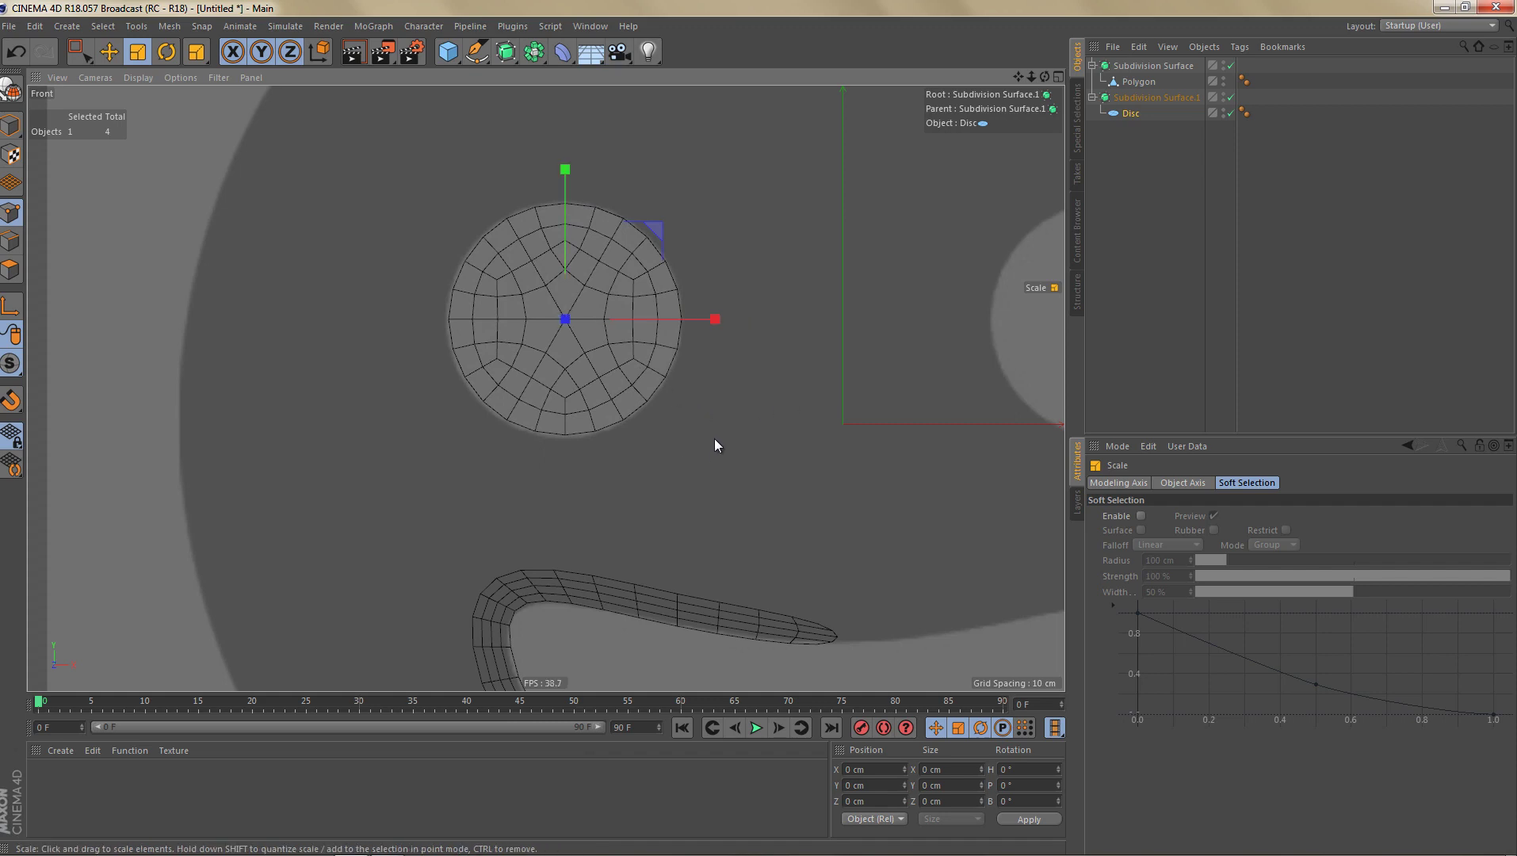
Step: Disable both Subdivision Surfaces so the eye and mouth show their unsmoothed base meshes
{"action": "key", "text": "q"}
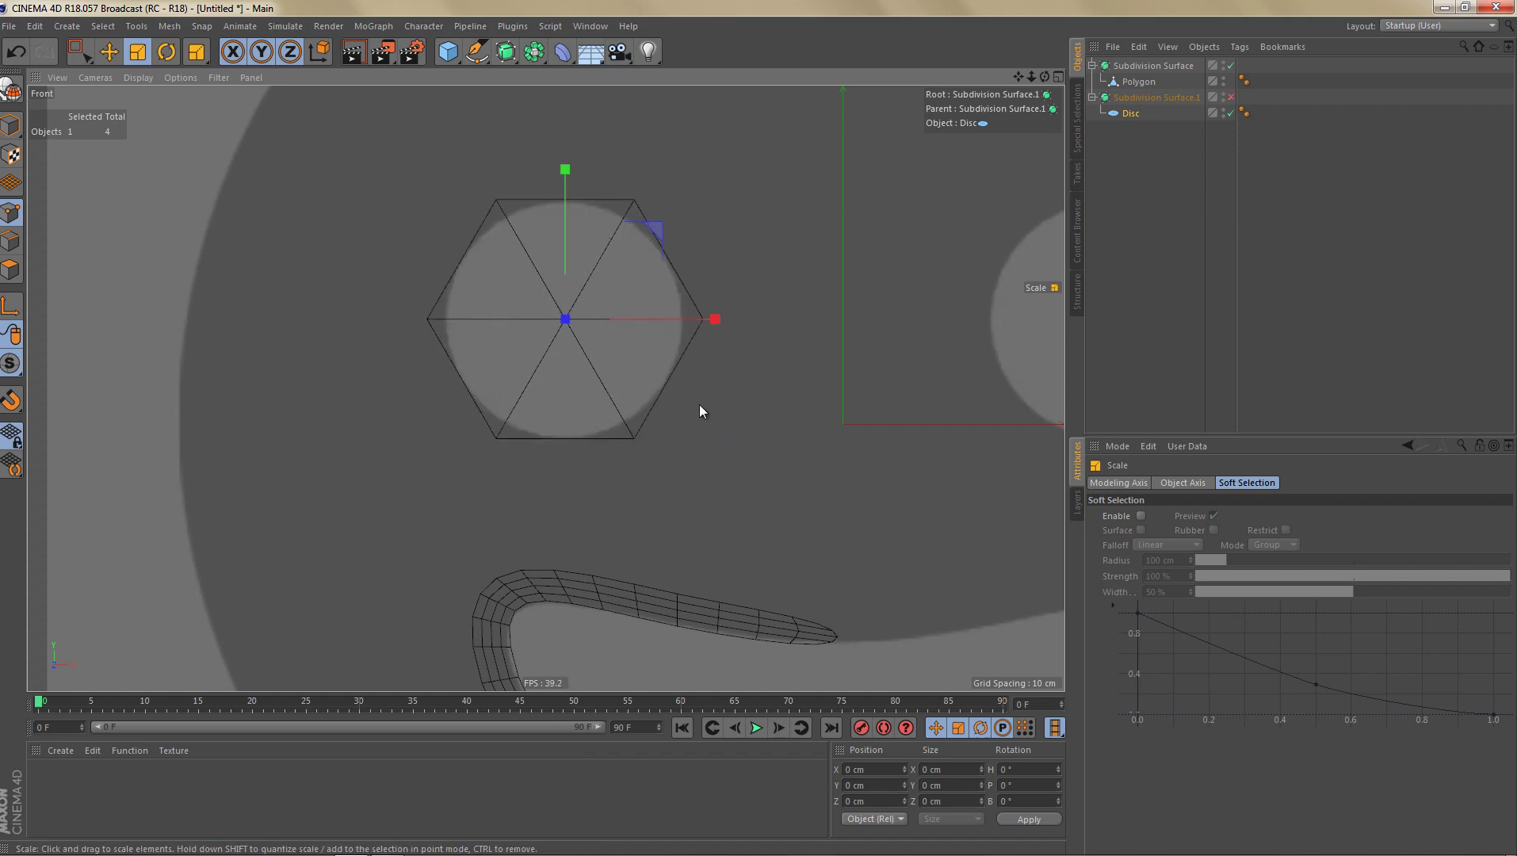
{"action": "scroll", "coordinate": [699, 404], "scroll_direction": "down", "scroll_amount": 4}
{"action": "middle_click_drag", "start_coordinate": [701, 431], "coordinate": [657, 362], "text": "alt"}
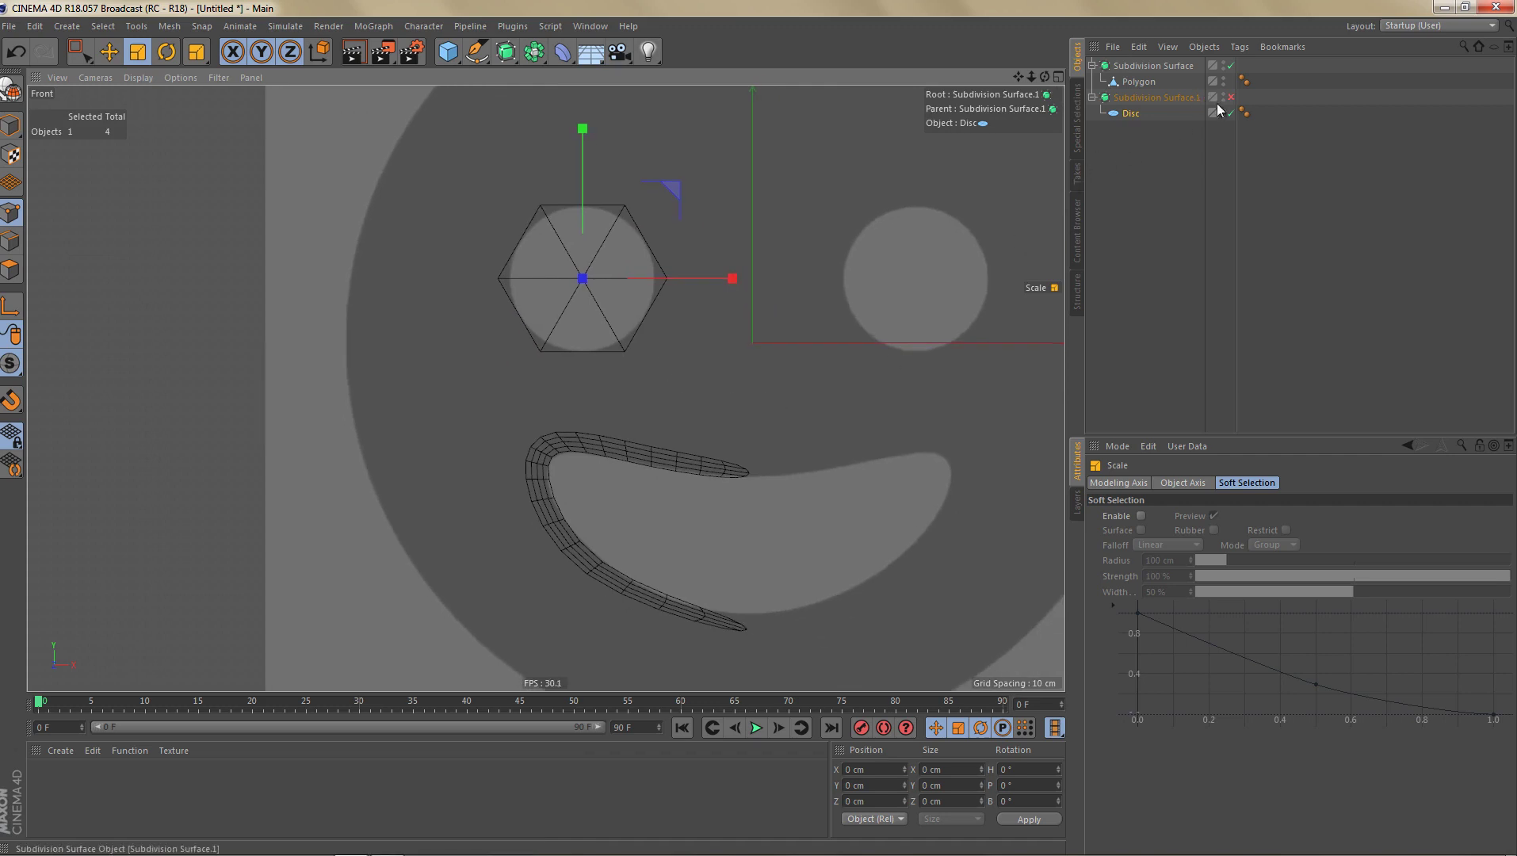
{"action": "left_click", "coordinate": [1231, 65]}
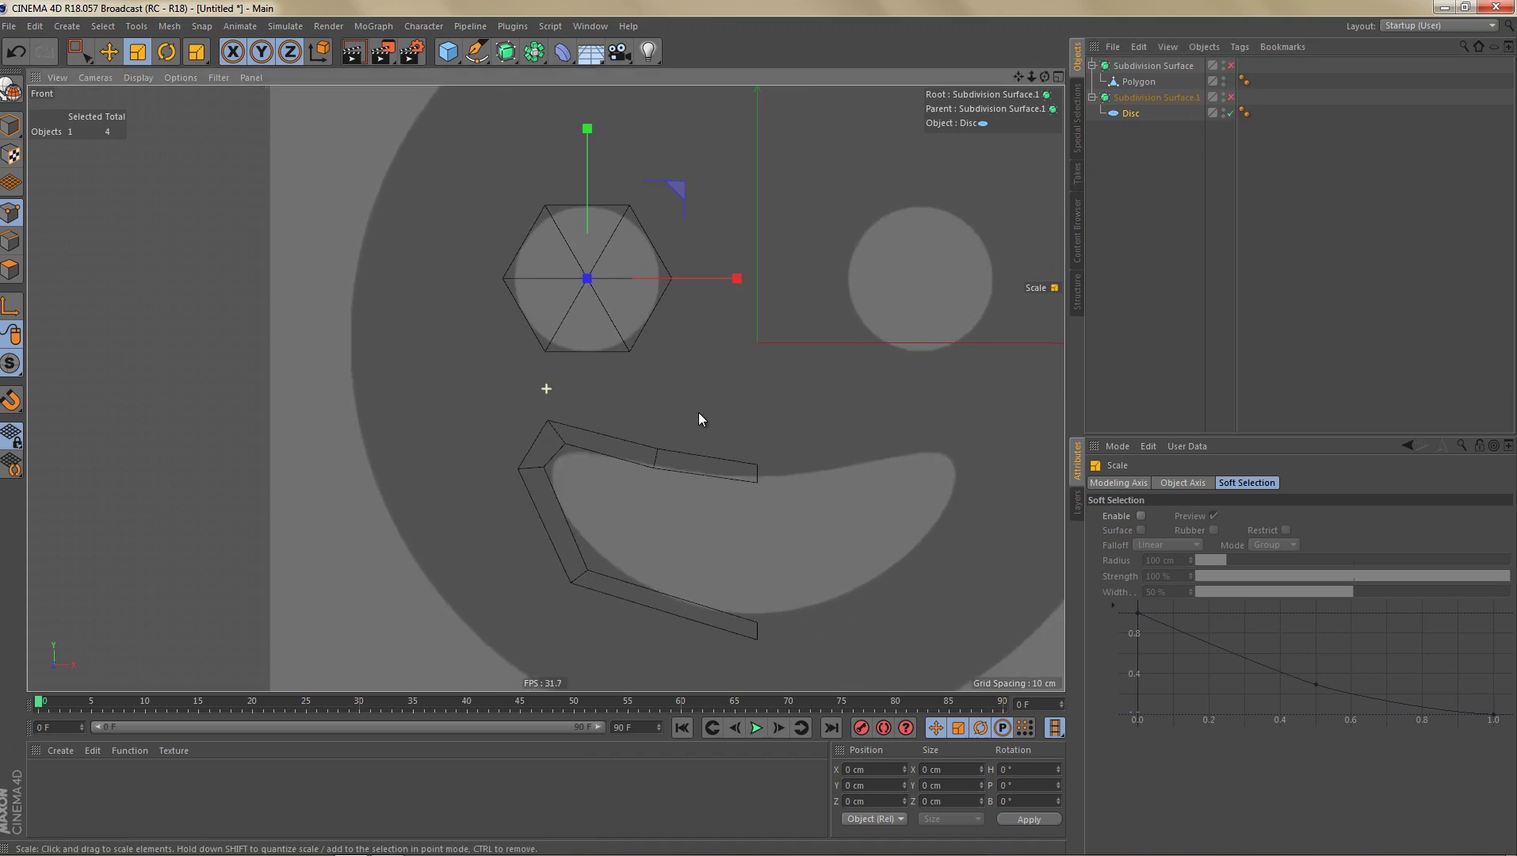
Step: Merge the mouth Polygon and the eye Disc into one mesh with Connect Objects + Delete
{"action": "left_click", "coordinate": [1129, 83]}
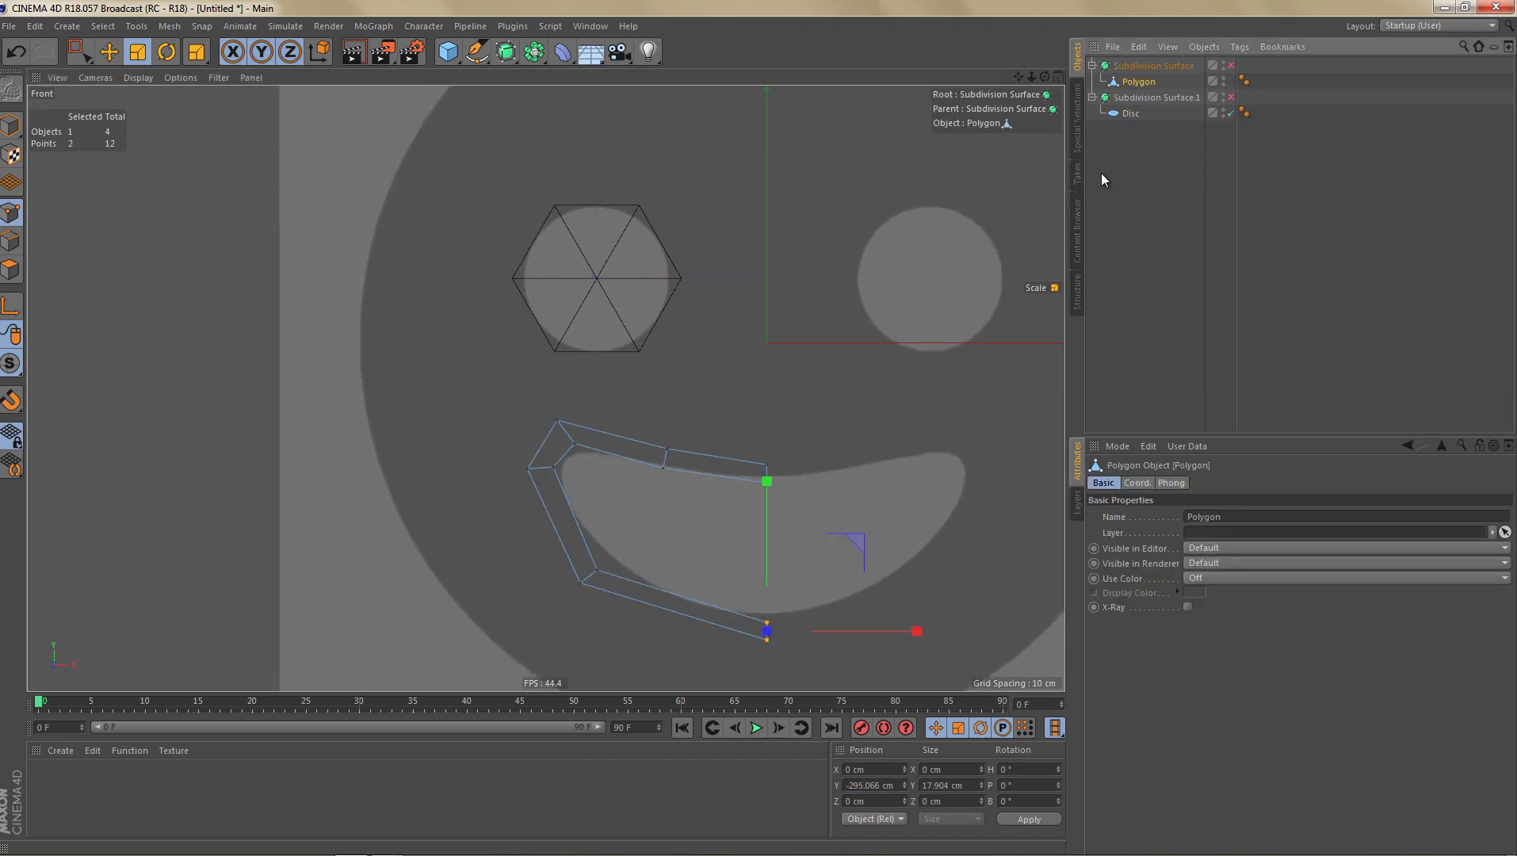
{"action": "left_click", "coordinate": [1131, 115], "text": "ctrl"}
{"action": "right_click", "coordinate": [1131, 117]}
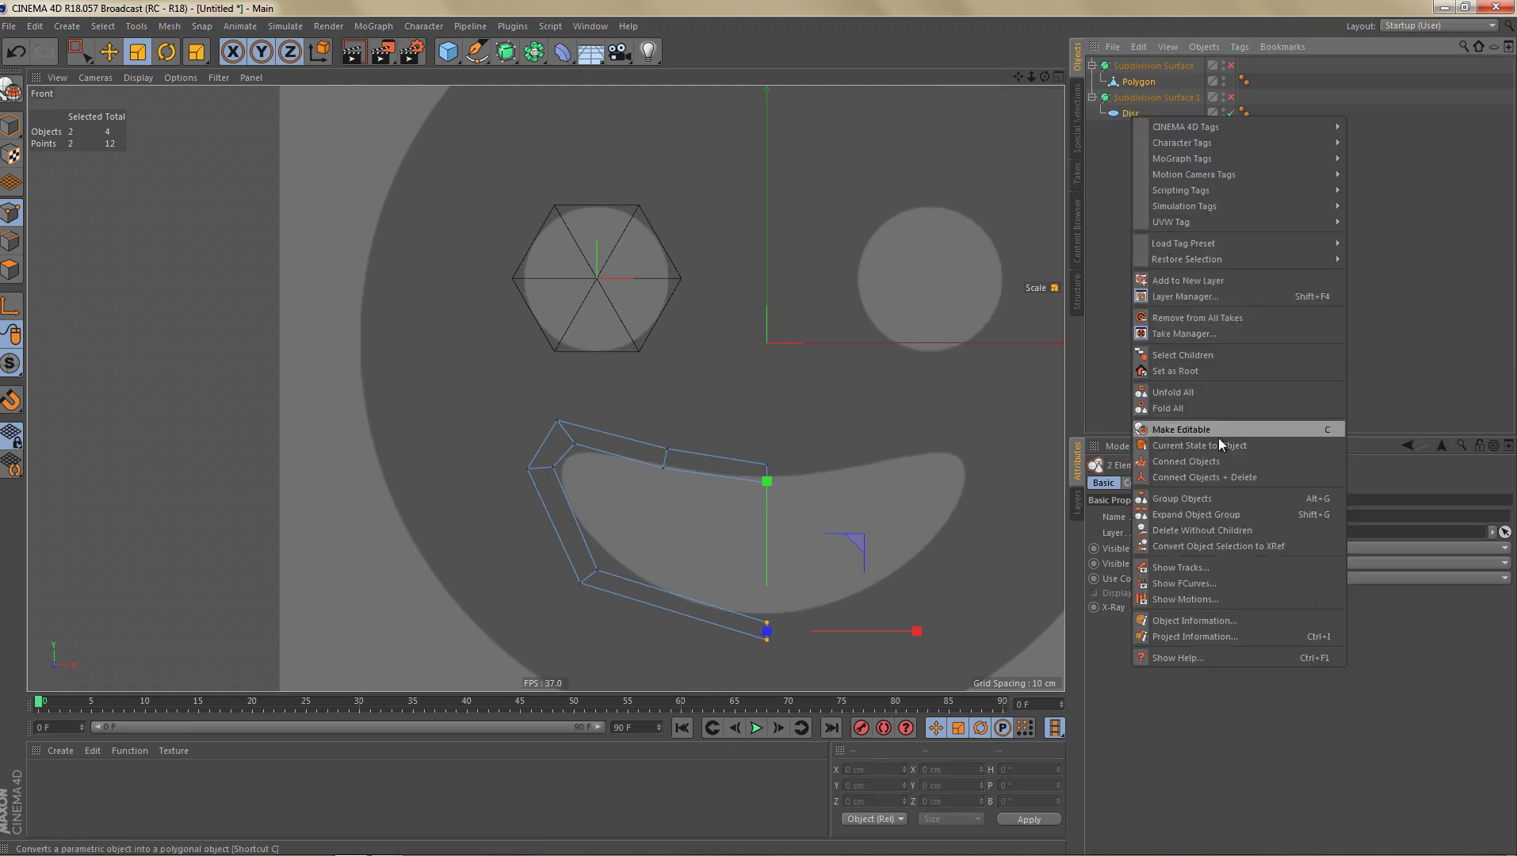
{"action": "left_click", "coordinate": [1275, 474]}
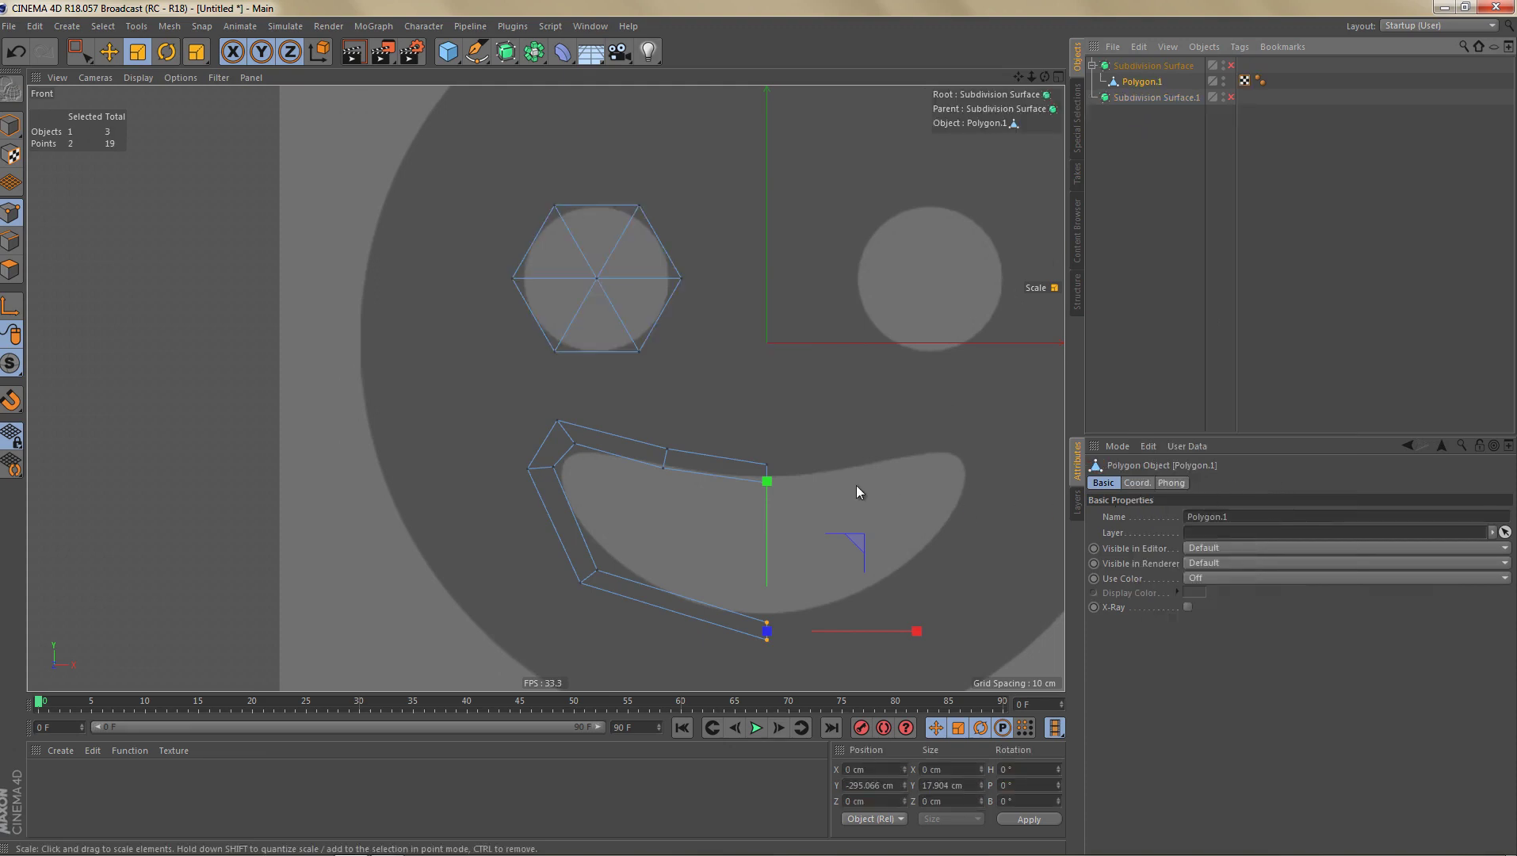
Step: Select all points of the eye hexagon and rotate them slightly counter-clockwise
{"action": "scroll", "coordinate": [682, 413], "scroll_direction": "up", "scroll_amount": 1}
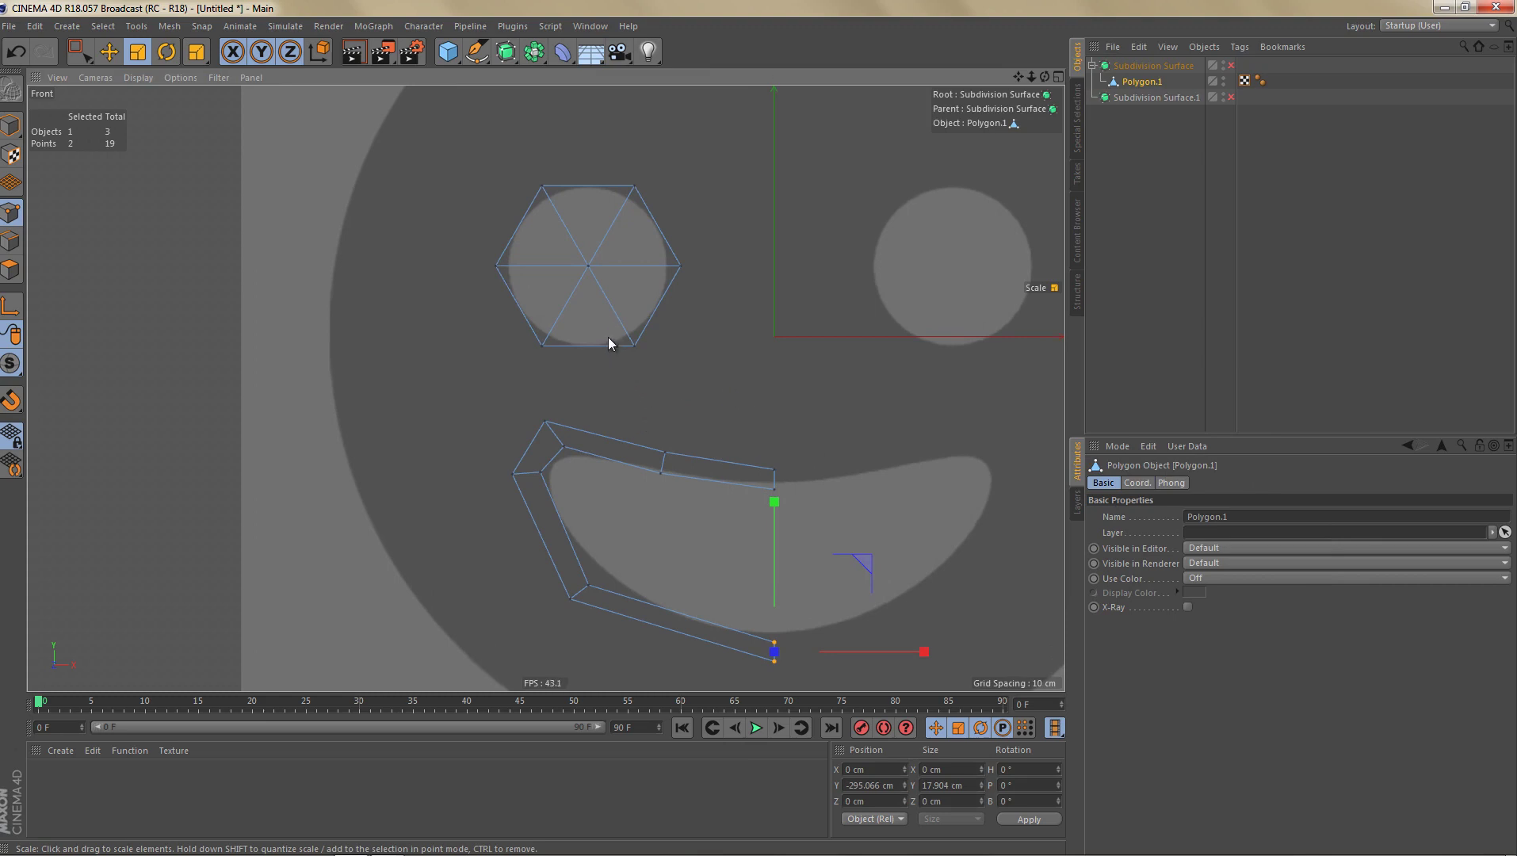
{"action": "scroll", "coordinate": [609, 339], "scroll_direction": "up", "scroll_amount": 1}
{"action": "key", "text": "0"}
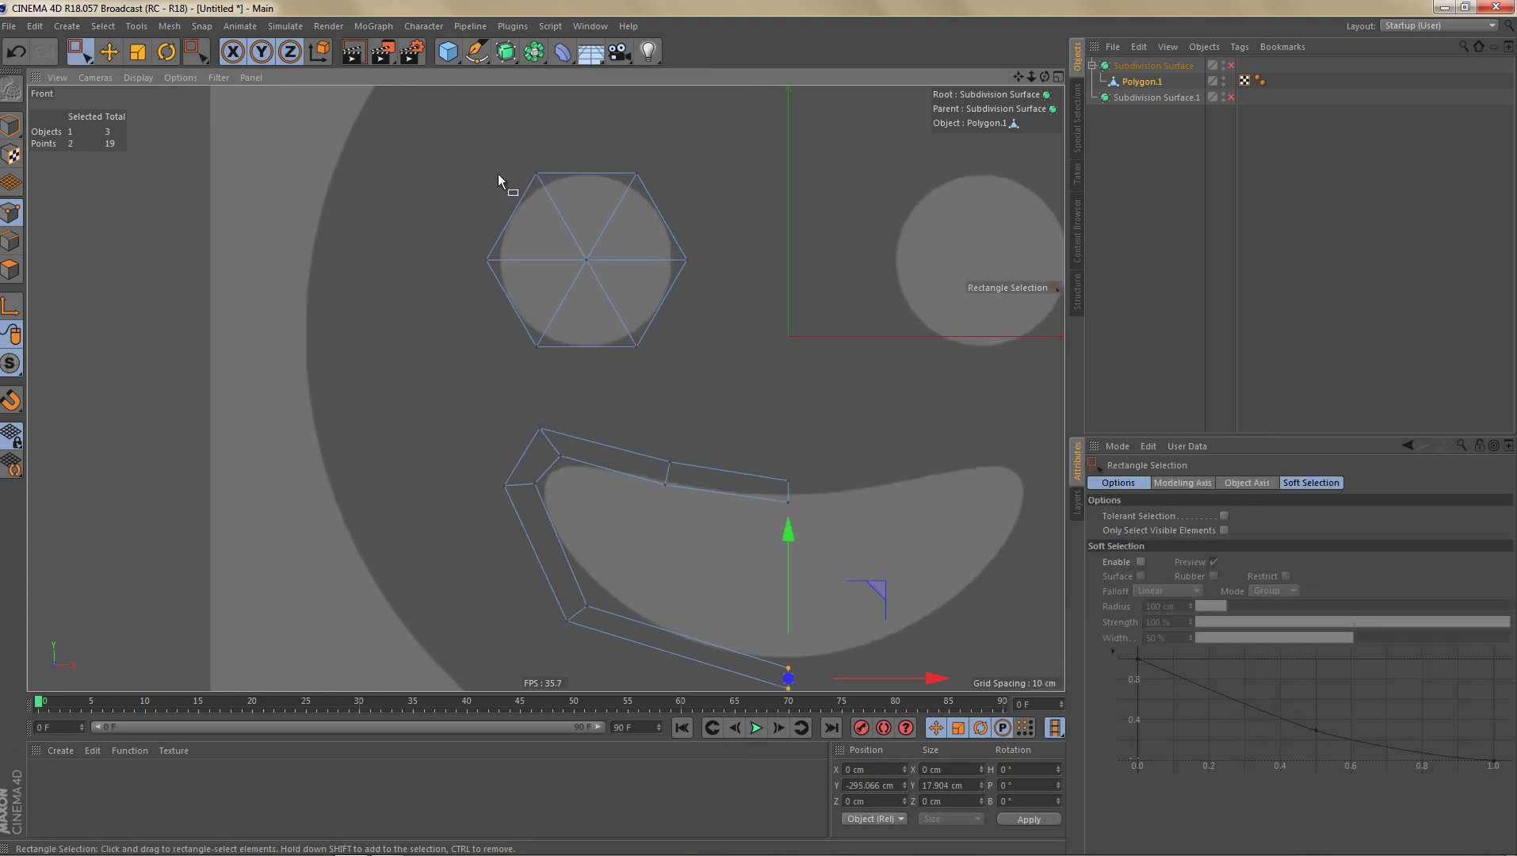
{"action": "left_click_drag", "start_coordinate": [476, 142], "coordinate": [725, 399]}
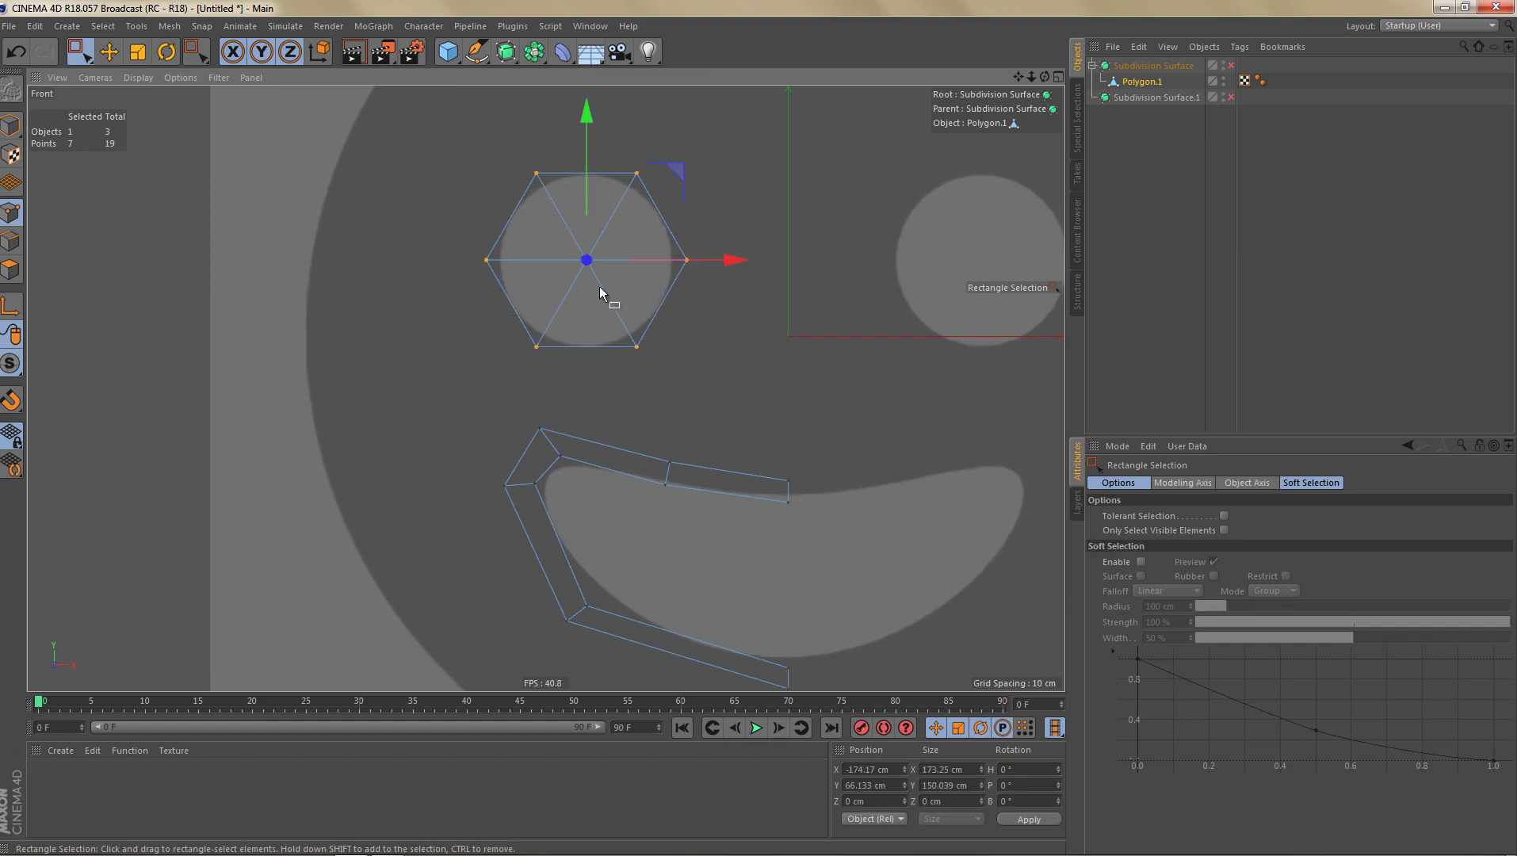
{"action": "key", "text": "r"}
{"action": "left_click_drag", "start_coordinate": [671, 237], "coordinate": [667, 225]}
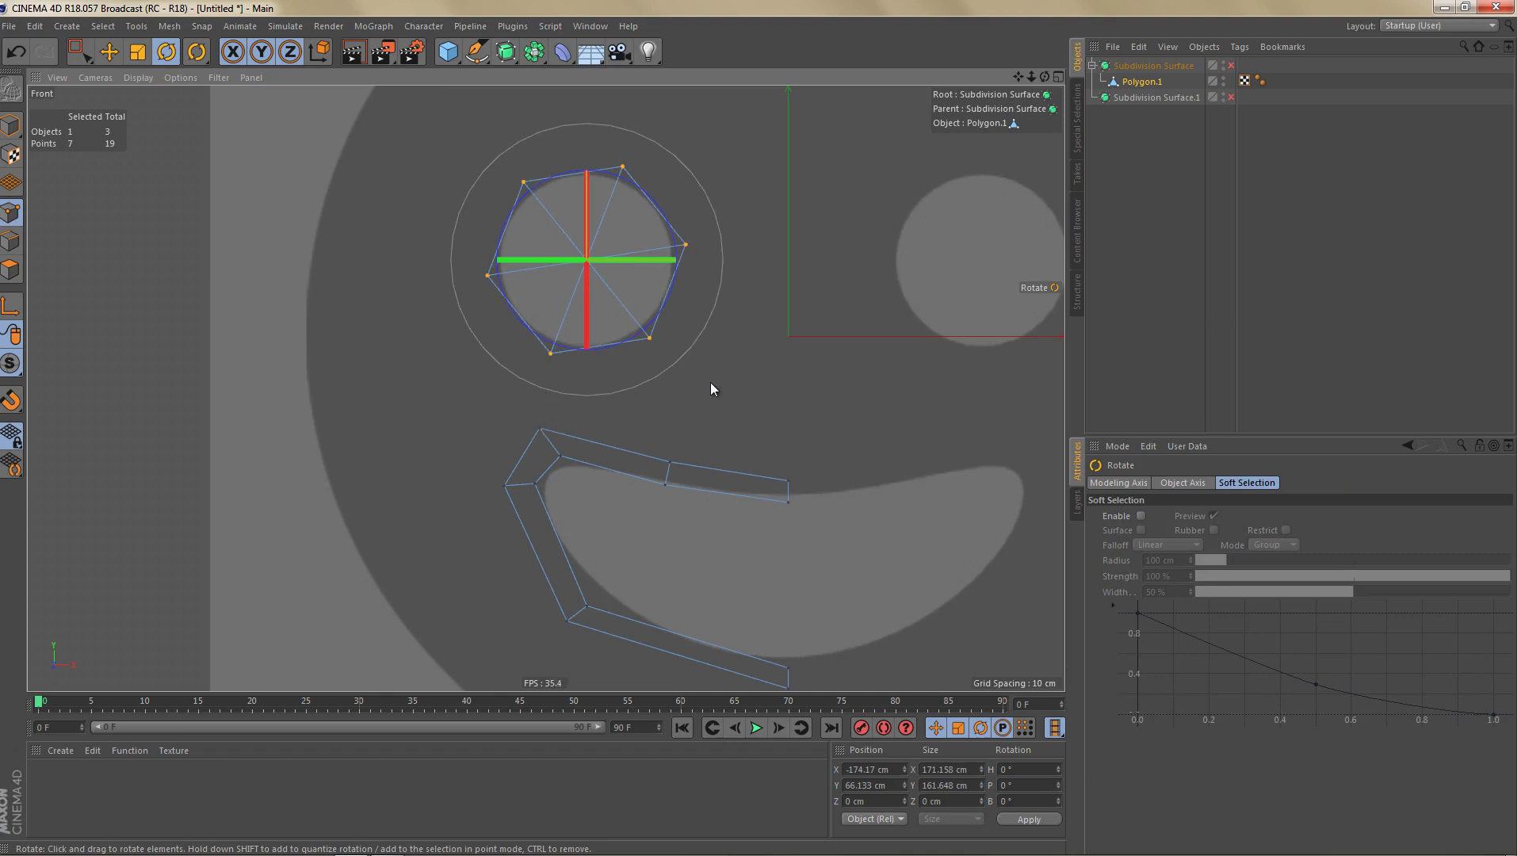
Step: With the Polygon Pen, bridge the mouth's upper edge to the eye's lower edge and fill the two quads beside it up to the centre line
{"action": "key", "text": "m"}
{"action": "key", "text": "e"}
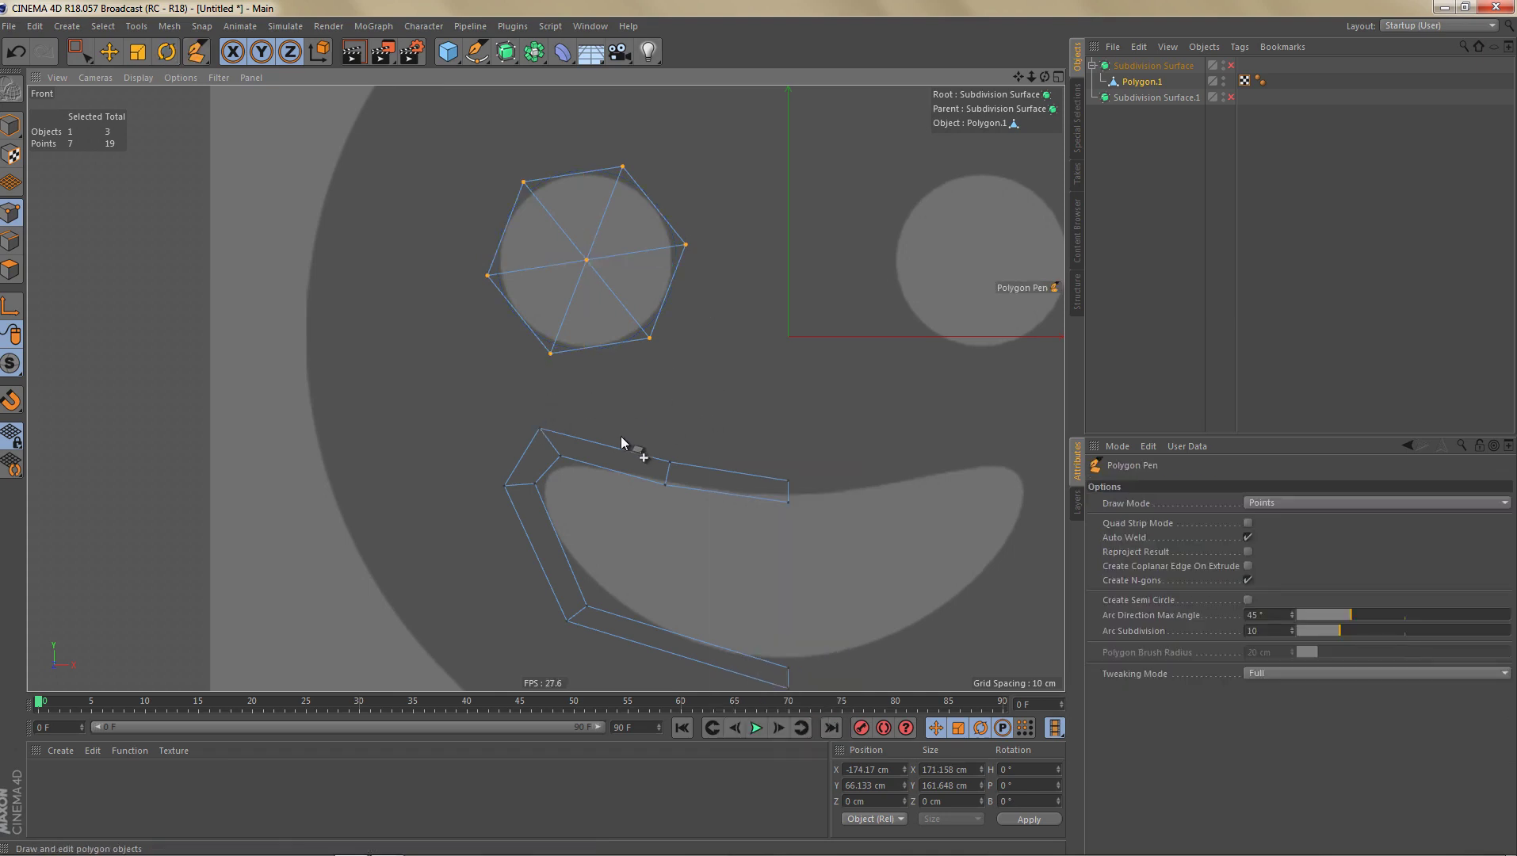
{"action": "left_click_drag", "start_coordinate": [615, 448], "coordinate": [614, 340], "text": "ctrl"}
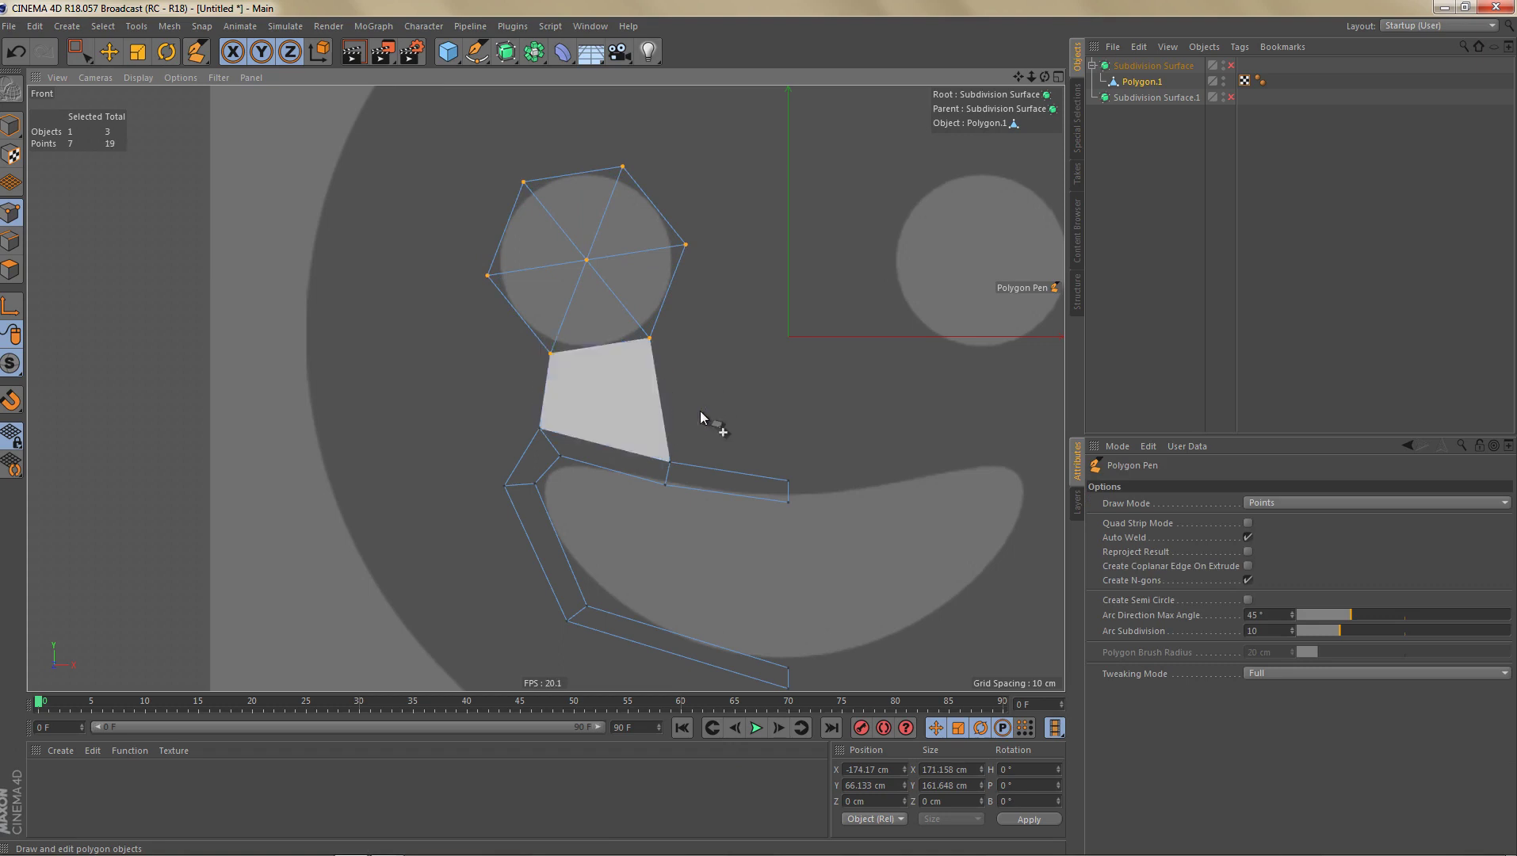
{"action": "left_click_drag", "start_coordinate": [717, 467], "coordinate": [787, 245], "text": "ctrl"}
{"action": "middle_click_drag", "start_coordinate": [730, 267], "coordinate": [739, 337], "text": "alt"}
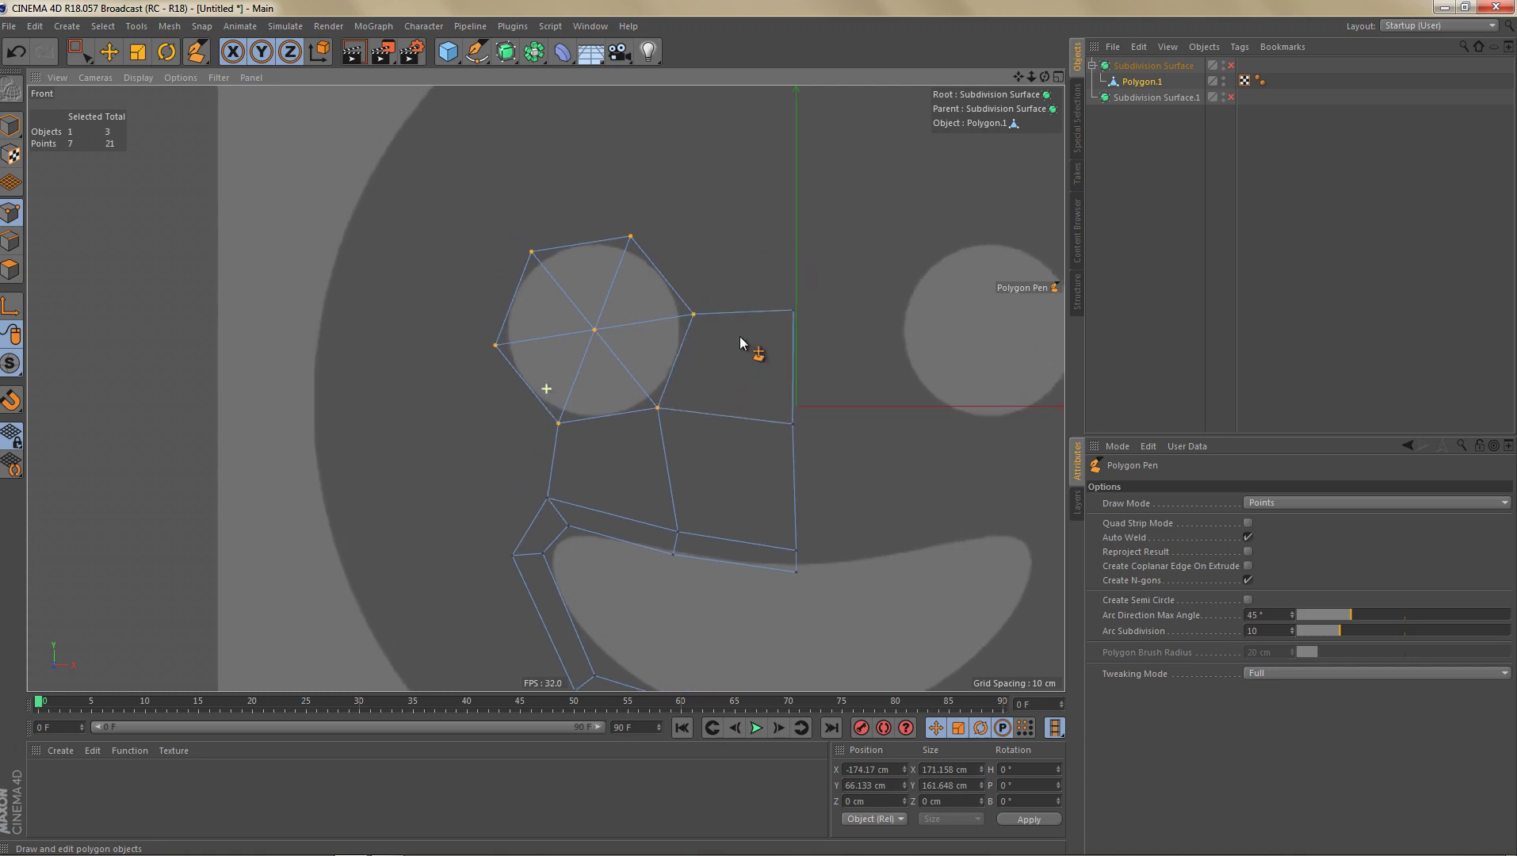
Step: Add a quad from the eye's upper inner edge to the centre line and bridge the mouth's outer corner to the eye's outer lower edge
{"action": "left_click_drag", "start_coordinate": [727, 317], "coordinate": [793, 227], "text": "ctrl"}
{"action": "mouse_move", "coordinate": [724, 322]}
{"action": "middle_mouse_down", "text": "alt"}
{"action": "mouse_move", "coordinate": [747, 251]}
{"action": "mouse_move", "coordinate": [748, 335]}
{"action": "middle_mouse_up", "text": "alt"}
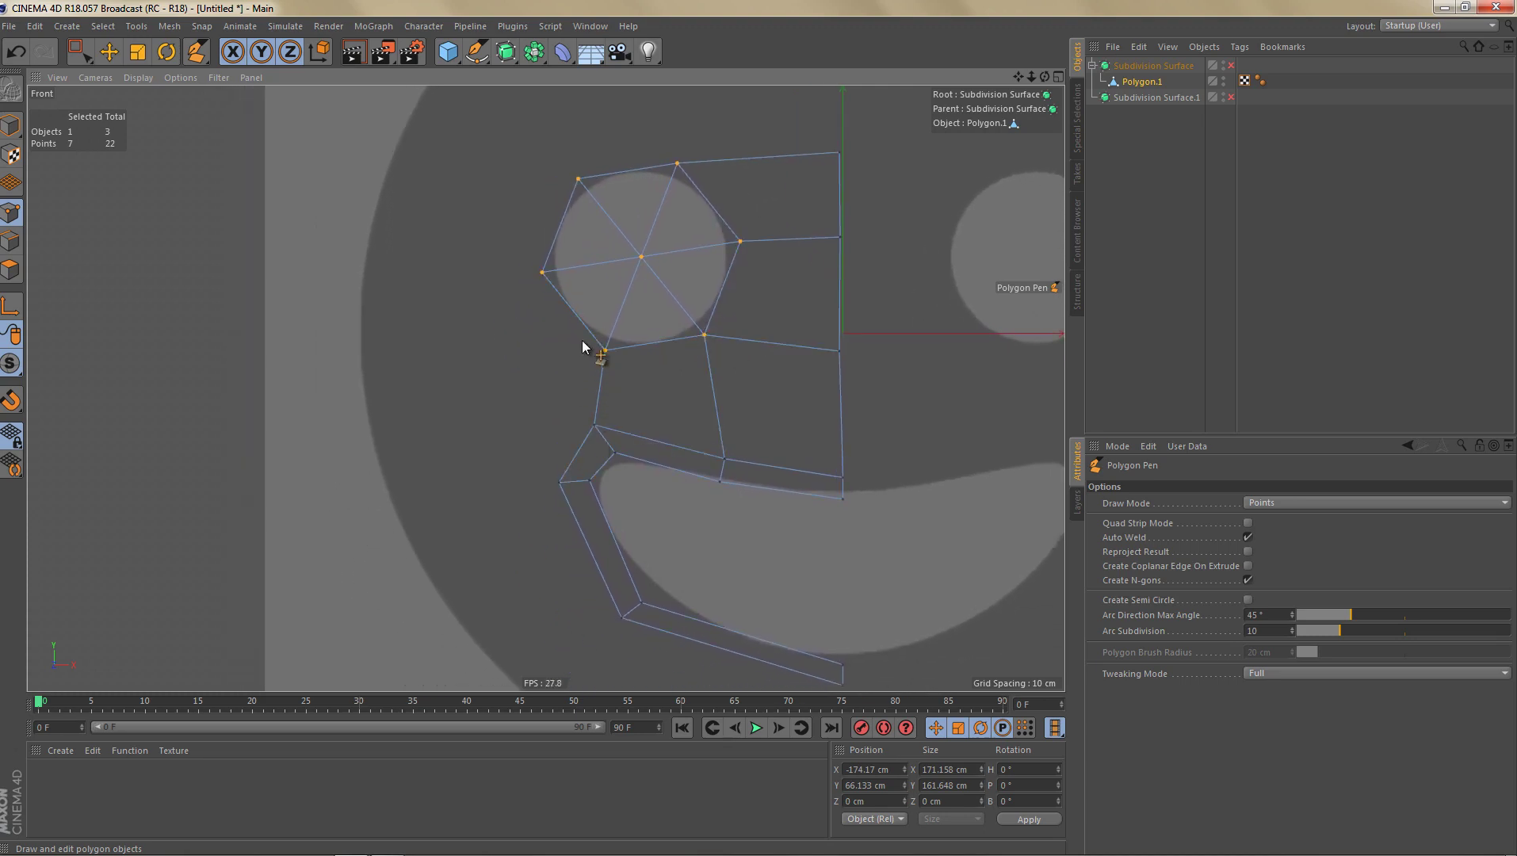
{"action": "left_click_drag", "start_coordinate": [574, 457], "coordinate": [542, 272], "text": "ctrl"}
{"action": "scroll", "coordinate": [658, 389], "scroll_direction": "down", "scroll_amount": 3}
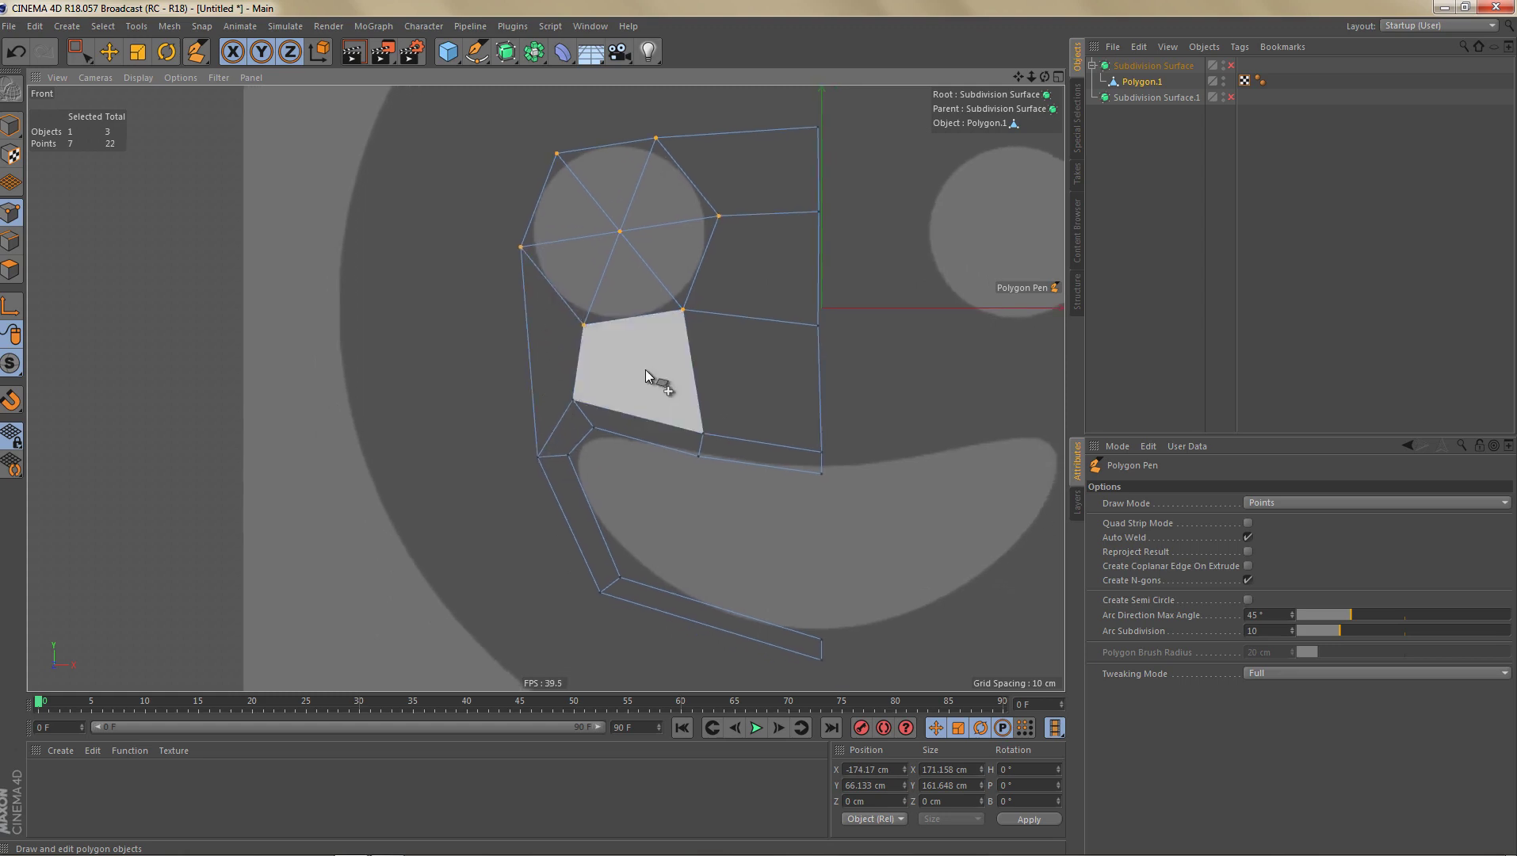
{"action": "middle_click_drag", "start_coordinate": [763, 377], "coordinate": [762, 426], "text": "alt"}
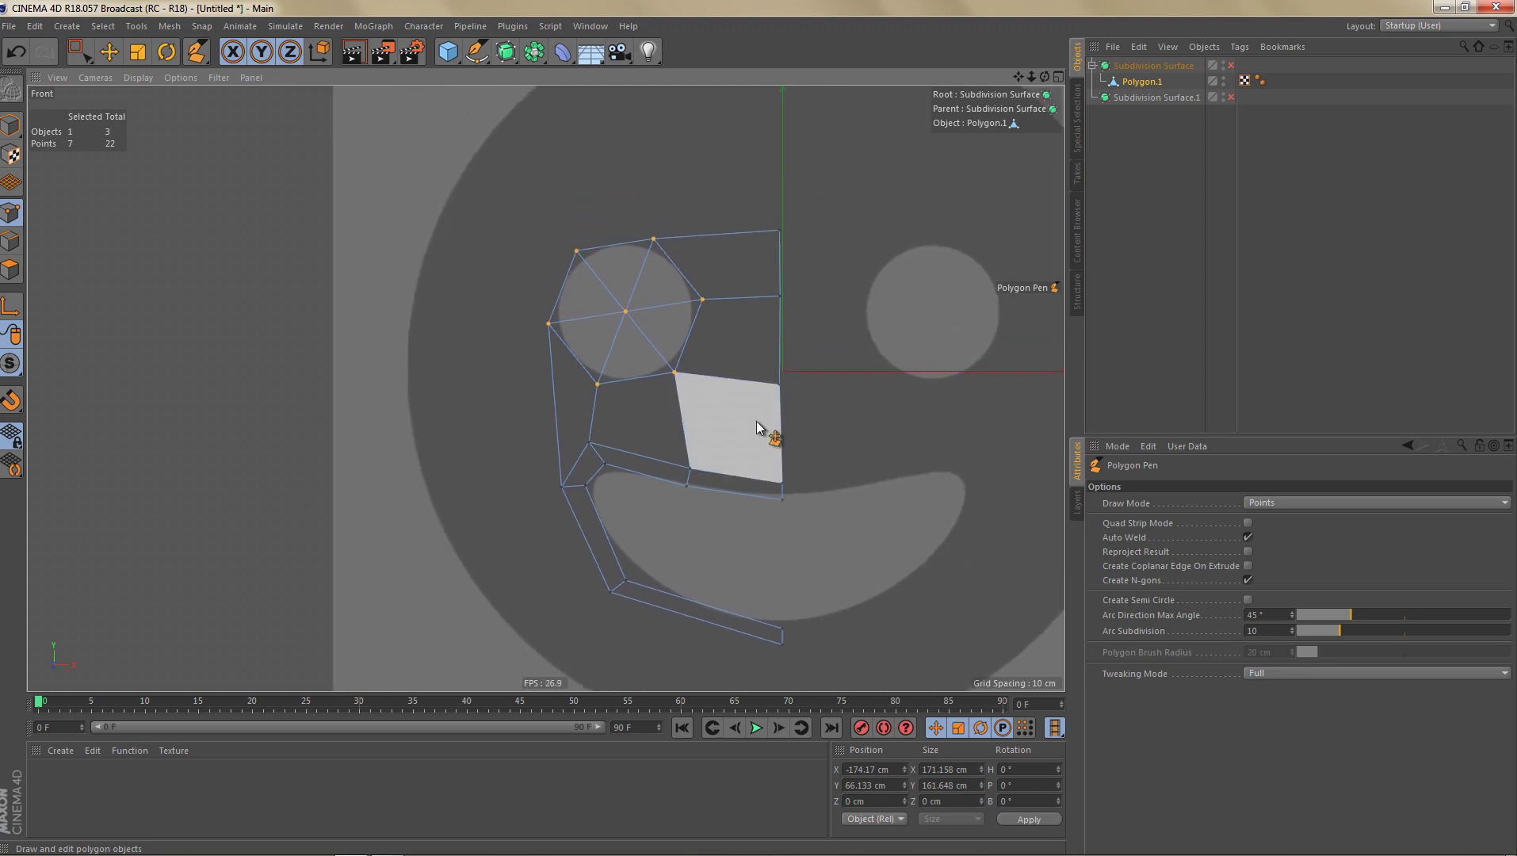
Step: Raise the topmost centre-line point to about Y 178 cm and shift the two points below it up slightly
{"action": "key", "text": "9"}
{"action": "left_click", "coordinate": [779, 230]}
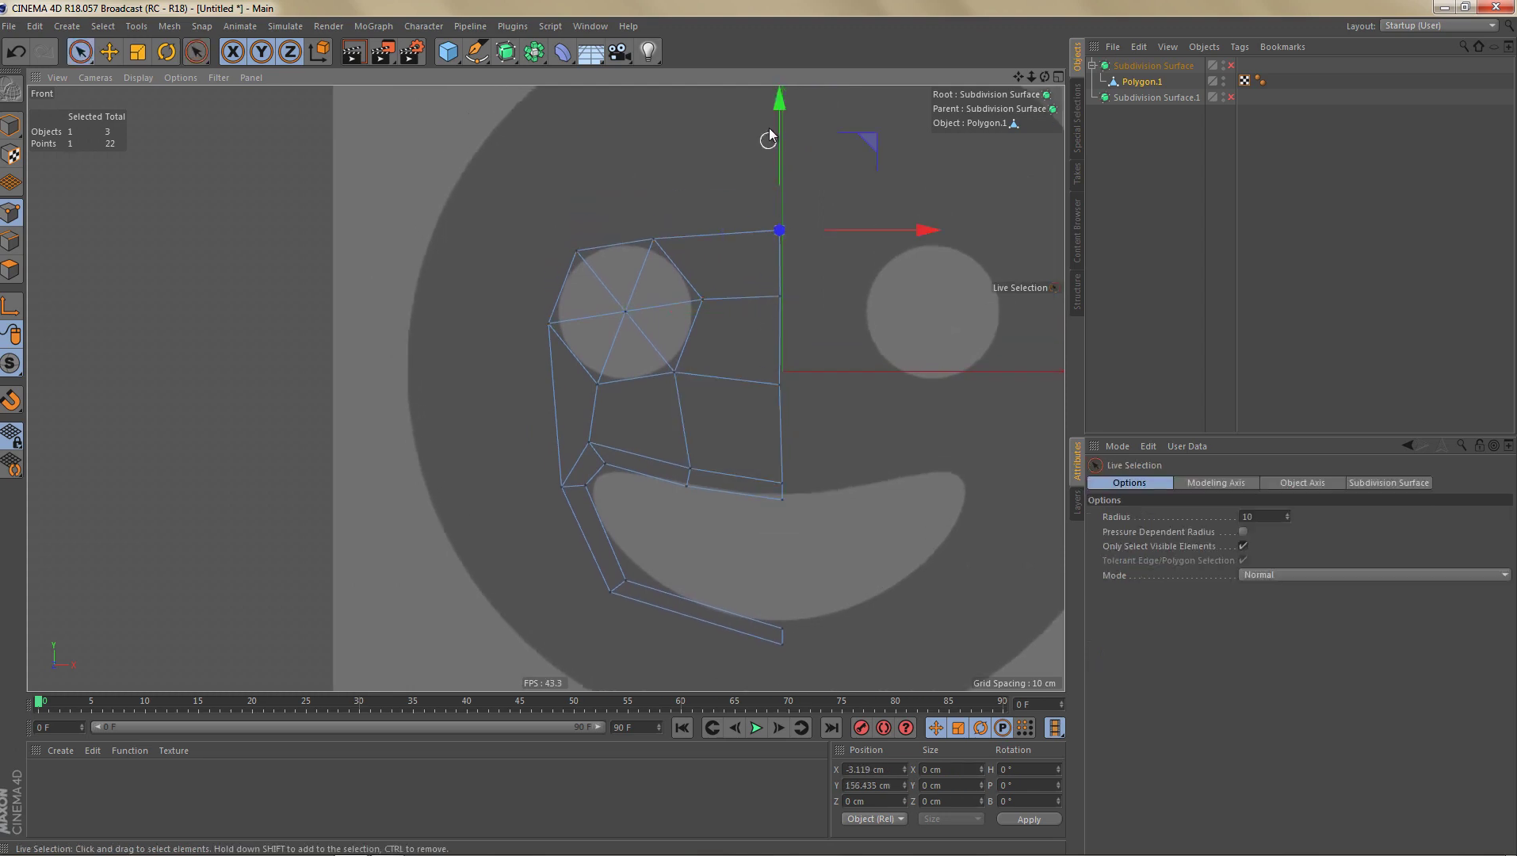
{"action": "left_click_drag", "start_coordinate": [779, 110], "coordinate": [776, 89]}
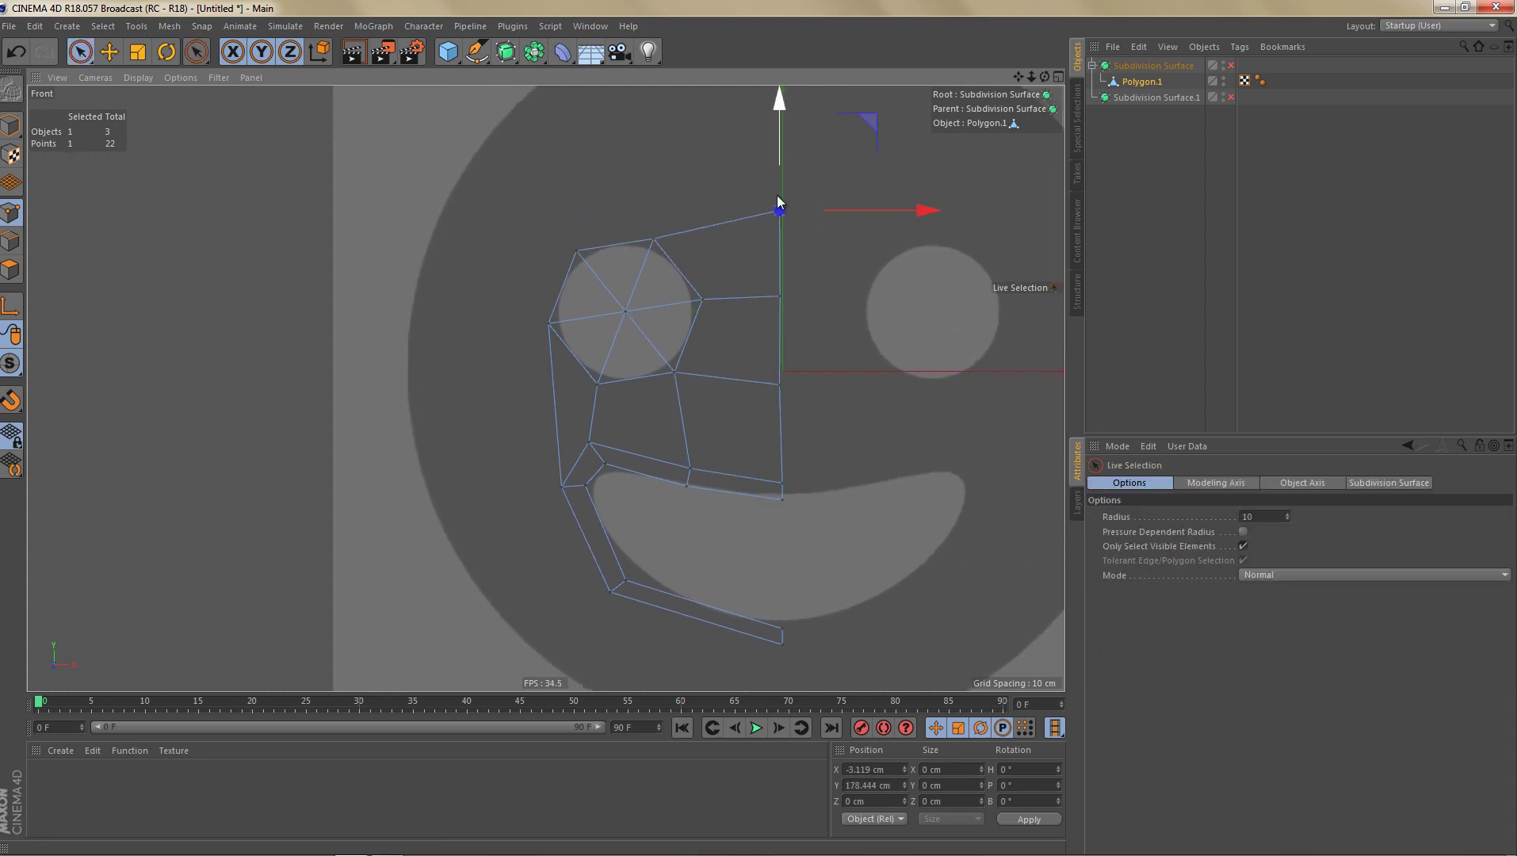
{"action": "left_click", "coordinate": [779, 297]}
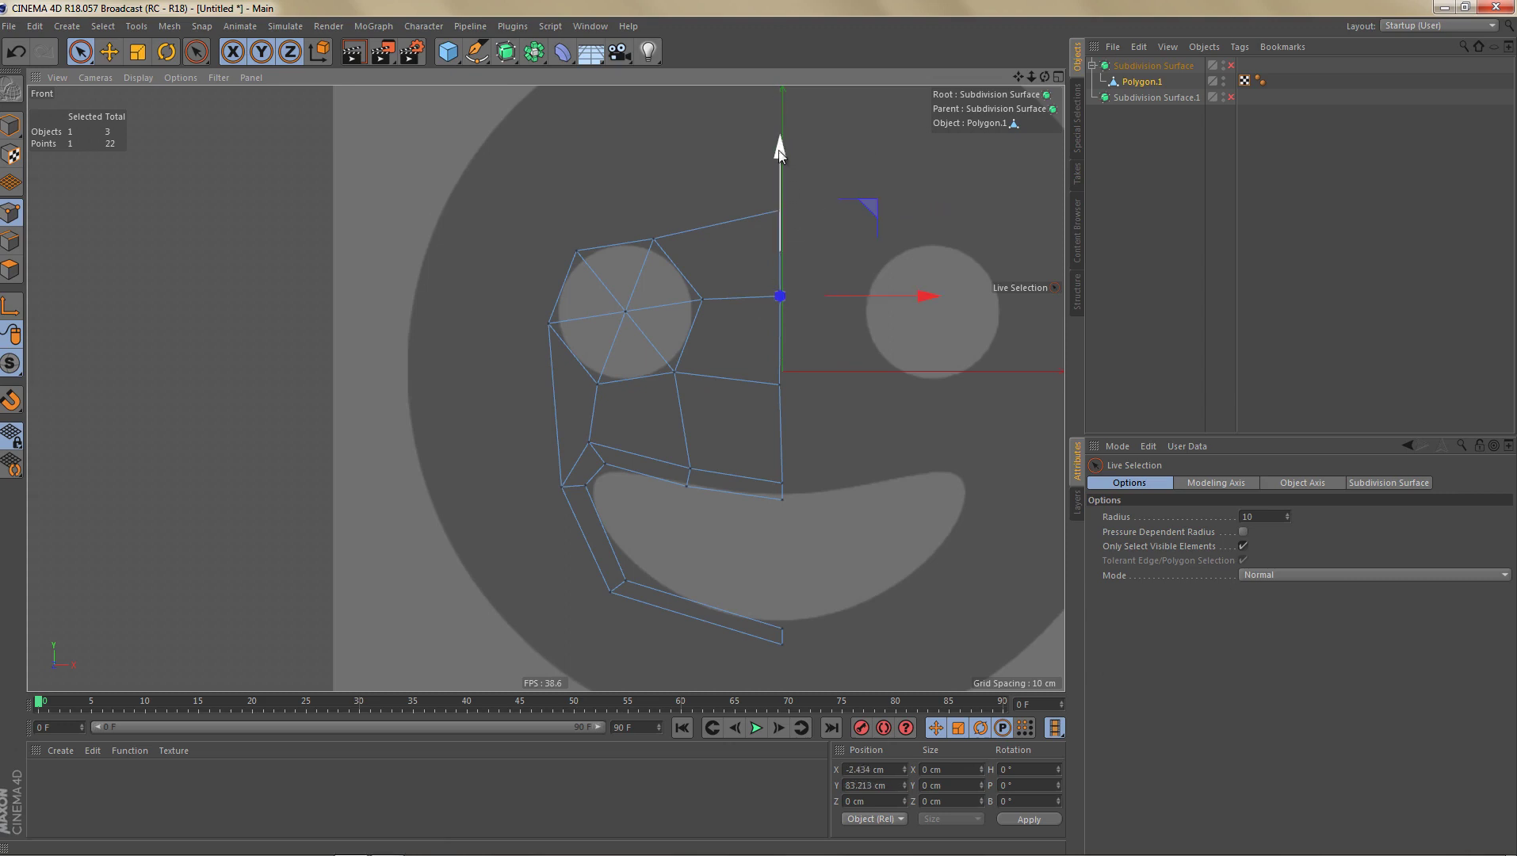
{"action": "left_click_drag", "start_coordinate": [779, 151], "coordinate": [779, 141]}
{"action": "left_click", "coordinate": [782, 386]}
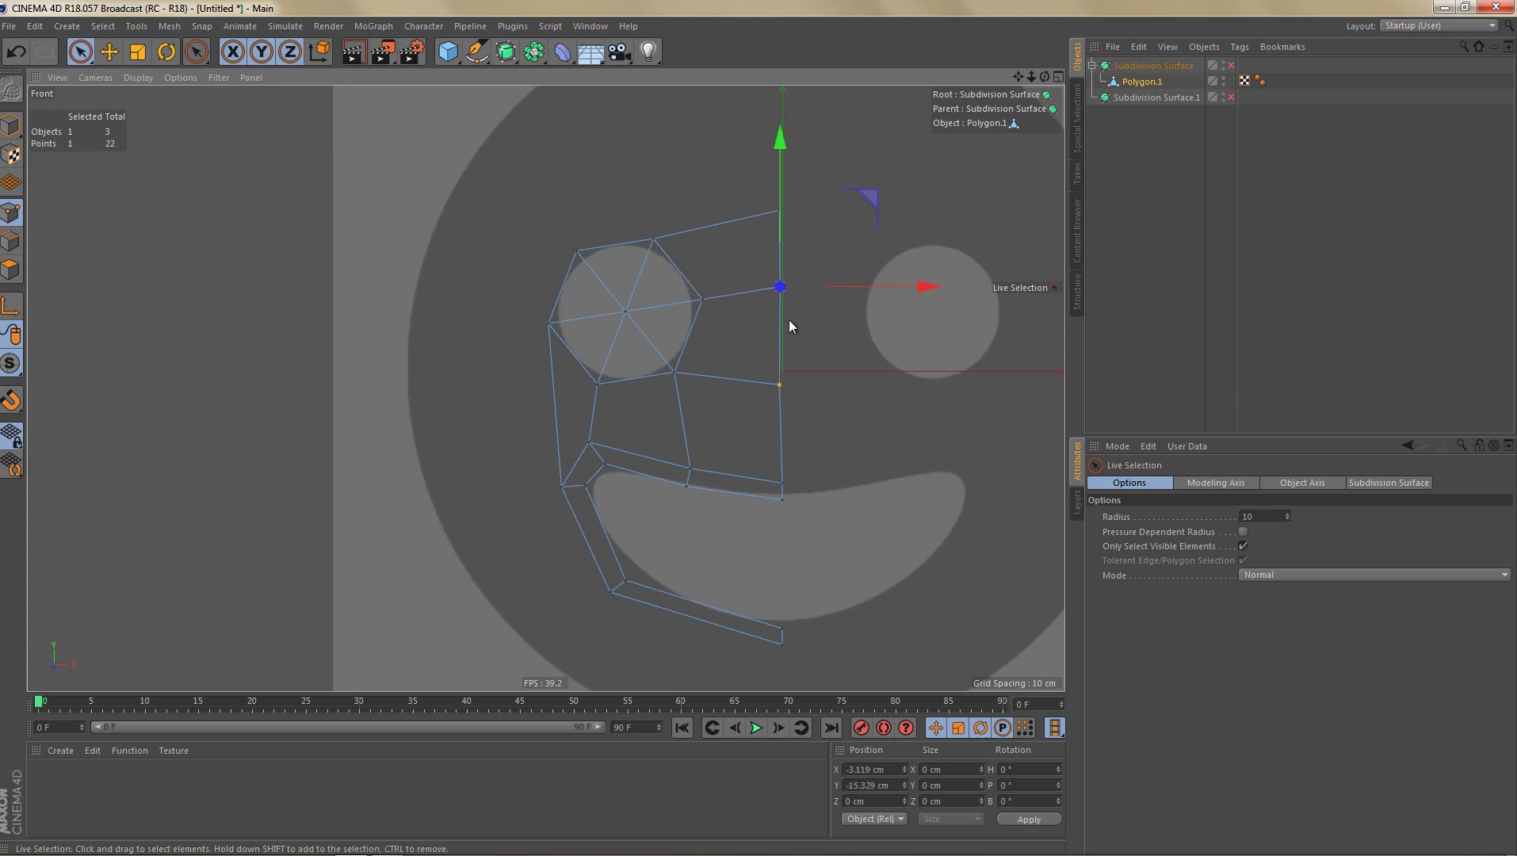
{"action": "left_click_drag", "start_coordinate": [778, 245], "coordinate": [802, 342]}
Step: Select all centre-line points and align them by setting both their X position and X size to 0 cm
{"action": "scroll", "coordinate": [786, 323], "scroll_direction": "down", "scroll_amount": 3}
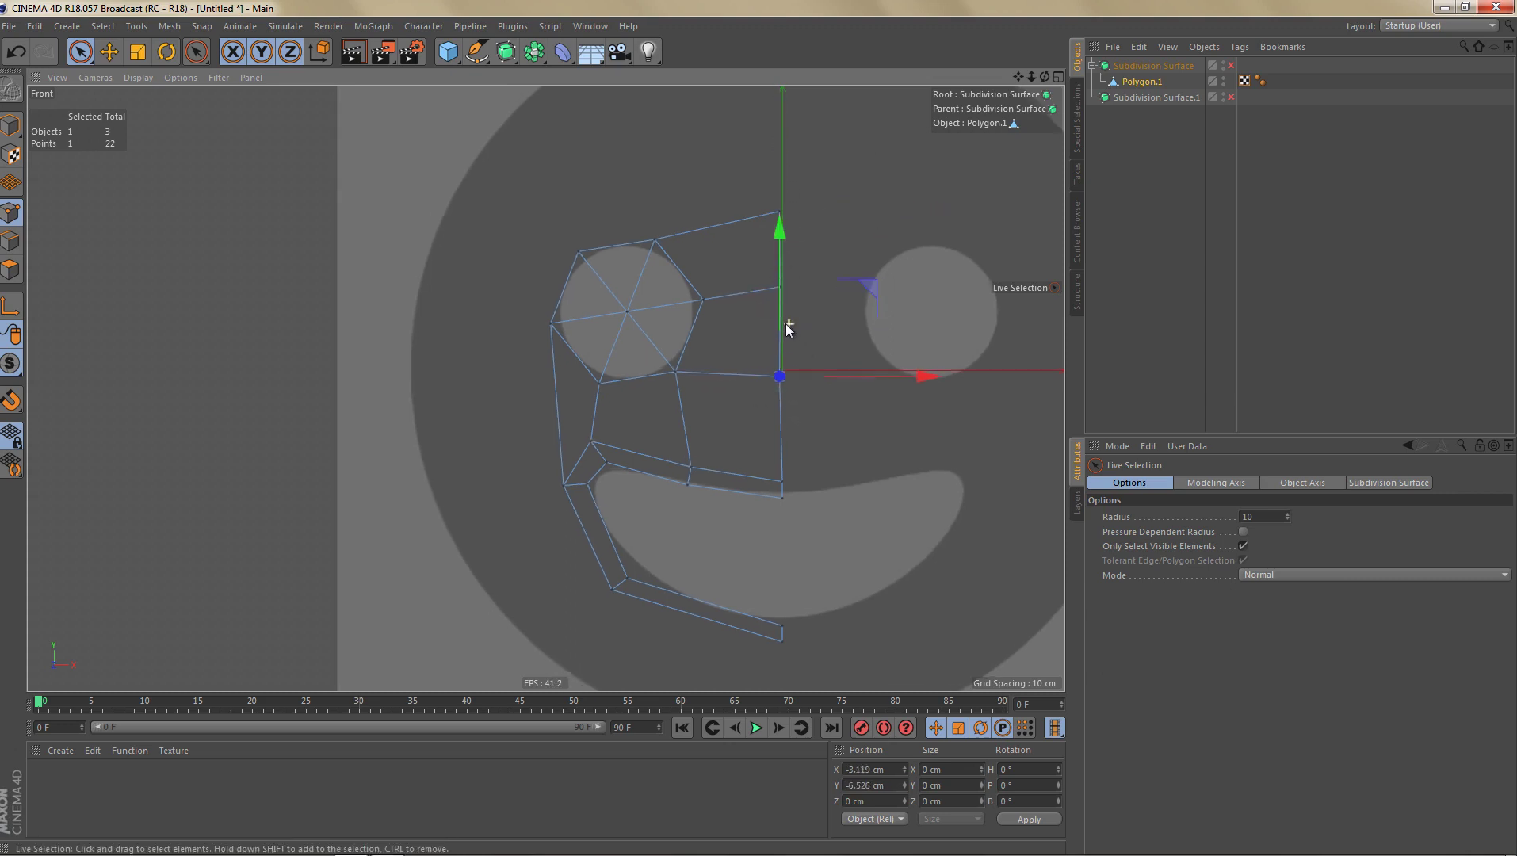
{"action": "key", "text": "0"}
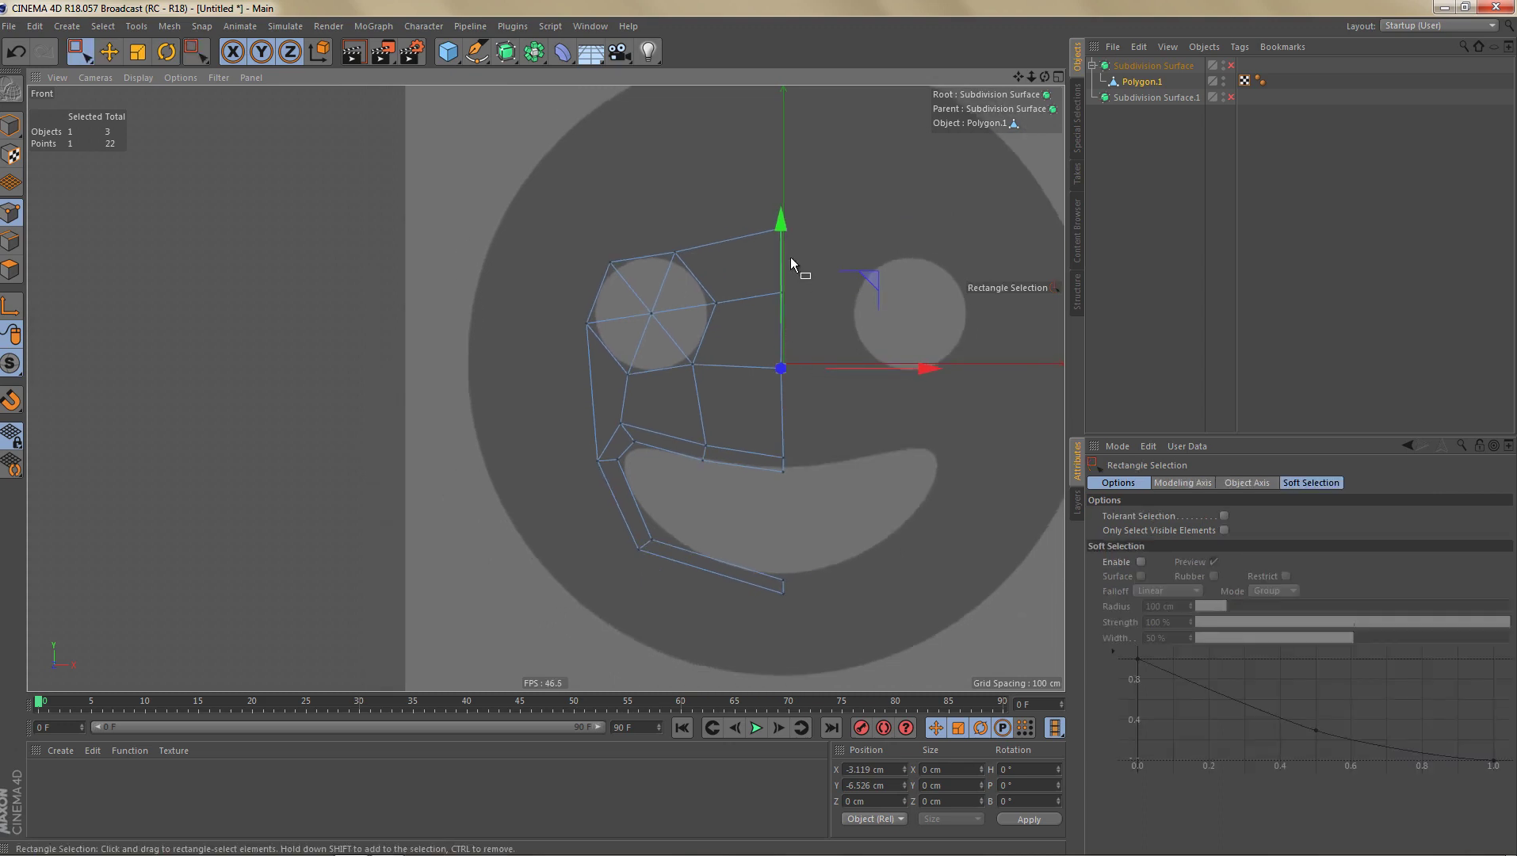
{"action": "left_click_drag", "start_coordinate": [768, 196], "coordinate": [866, 637]}
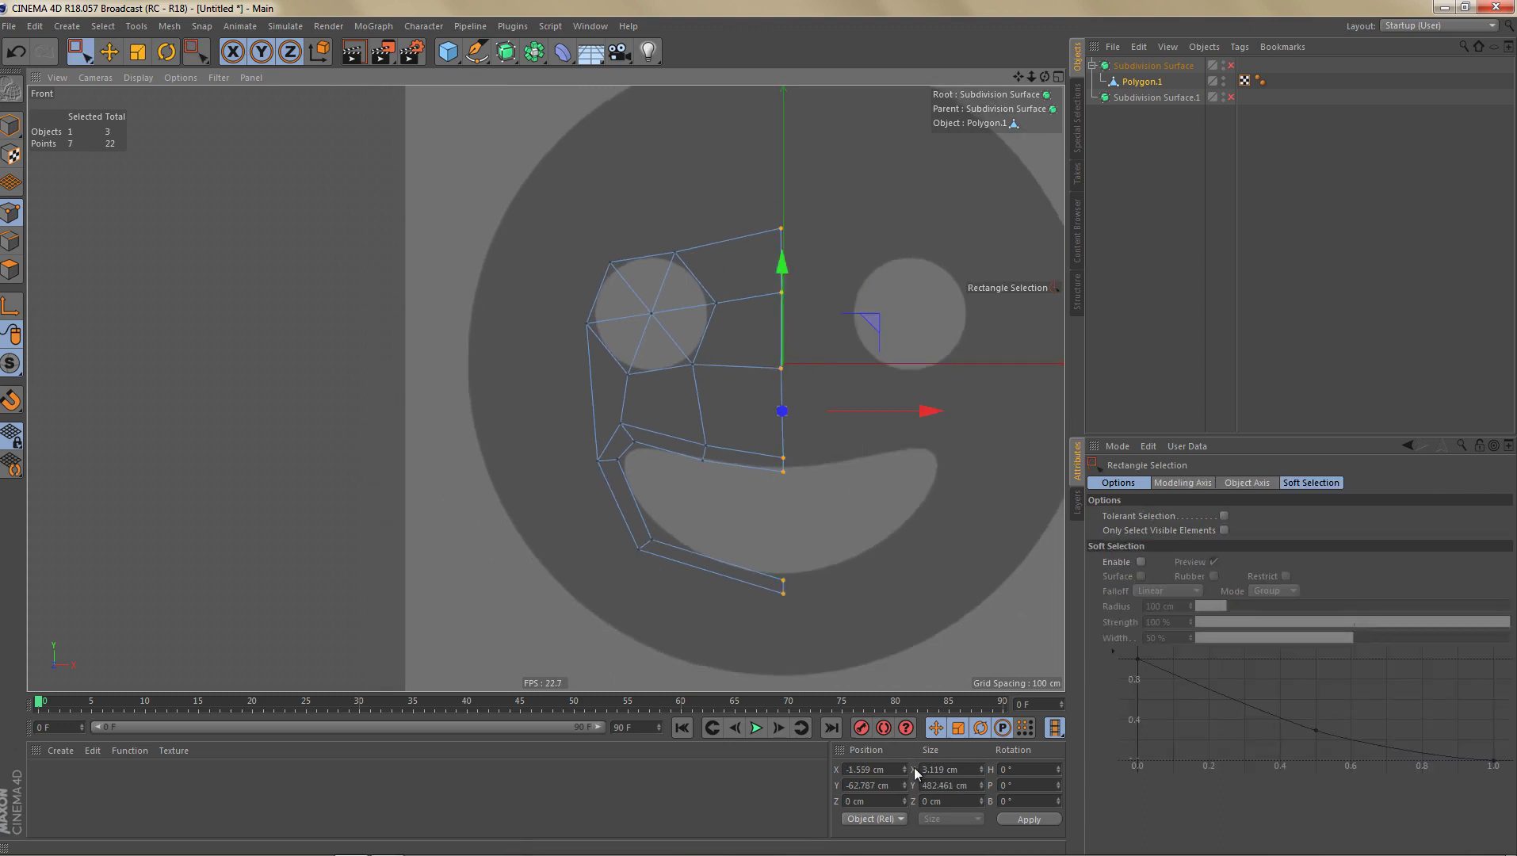
{"action": "left_click", "coordinate": [880, 769]}
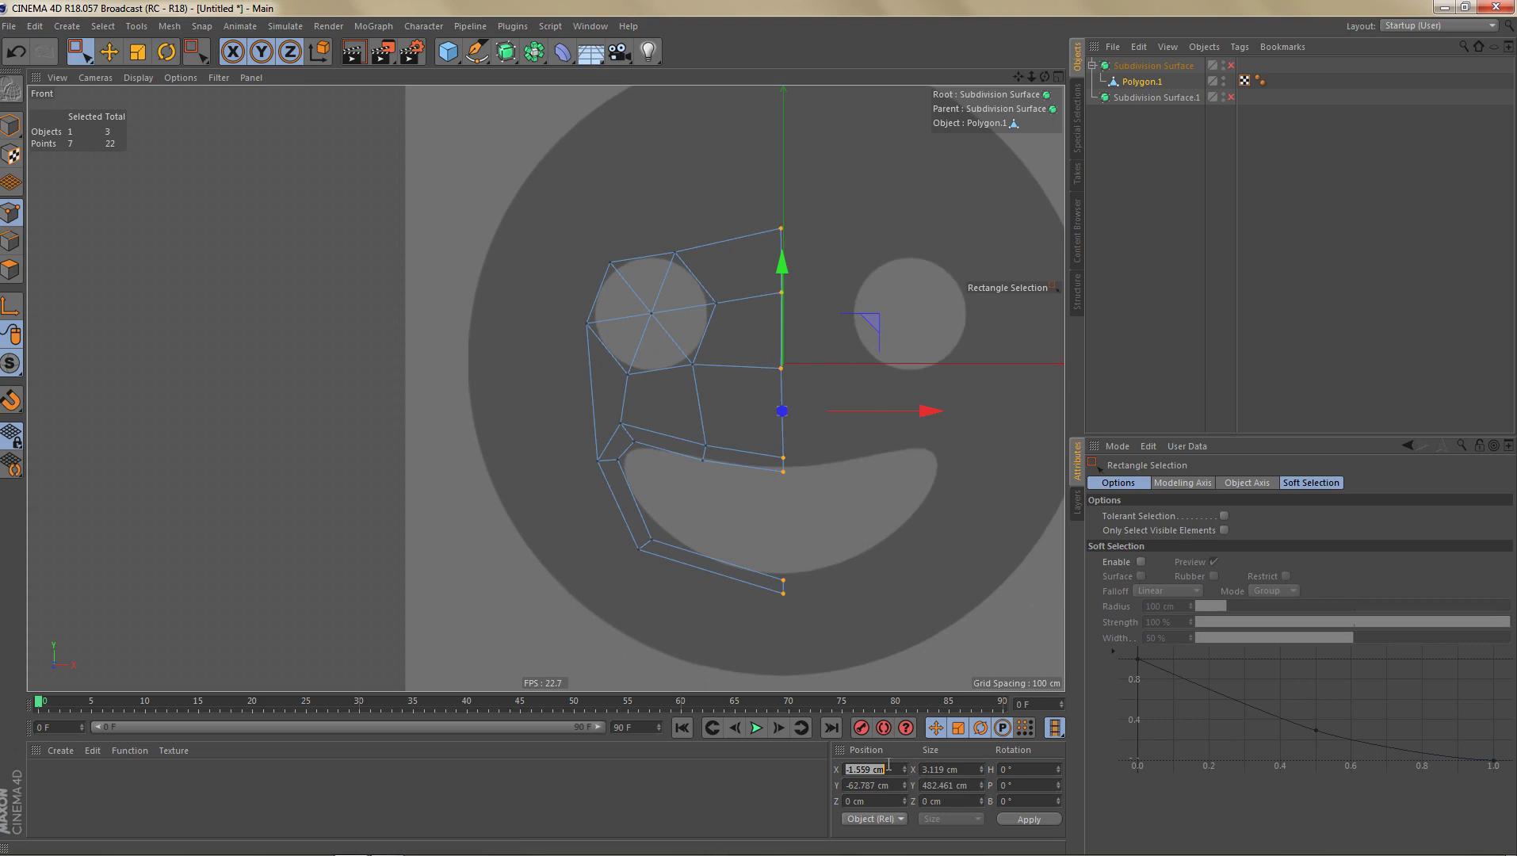
{"action": "type", "text": "0"}
{"action": "left_click", "coordinate": [948, 770]}
{"action": "type", "text": "0"}
{"action": "left_click", "coordinate": [1031, 822]}
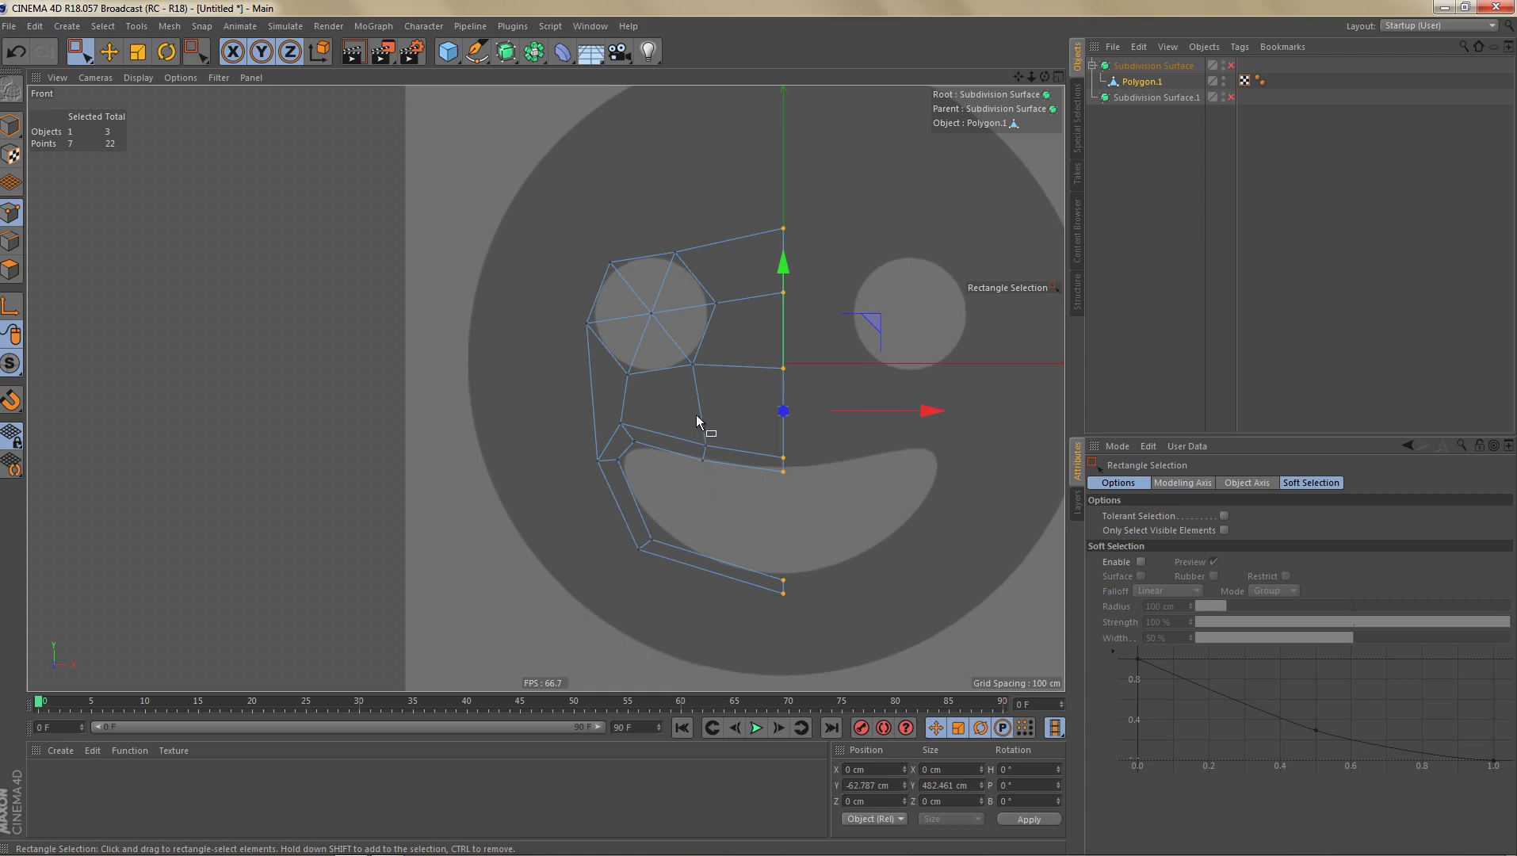
Step: Leave point editing and switch the merged face mesh to Model mode
{"action": "scroll", "coordinate": [701, 421], "scroll_direction": "up", "scroll_amount": 2}
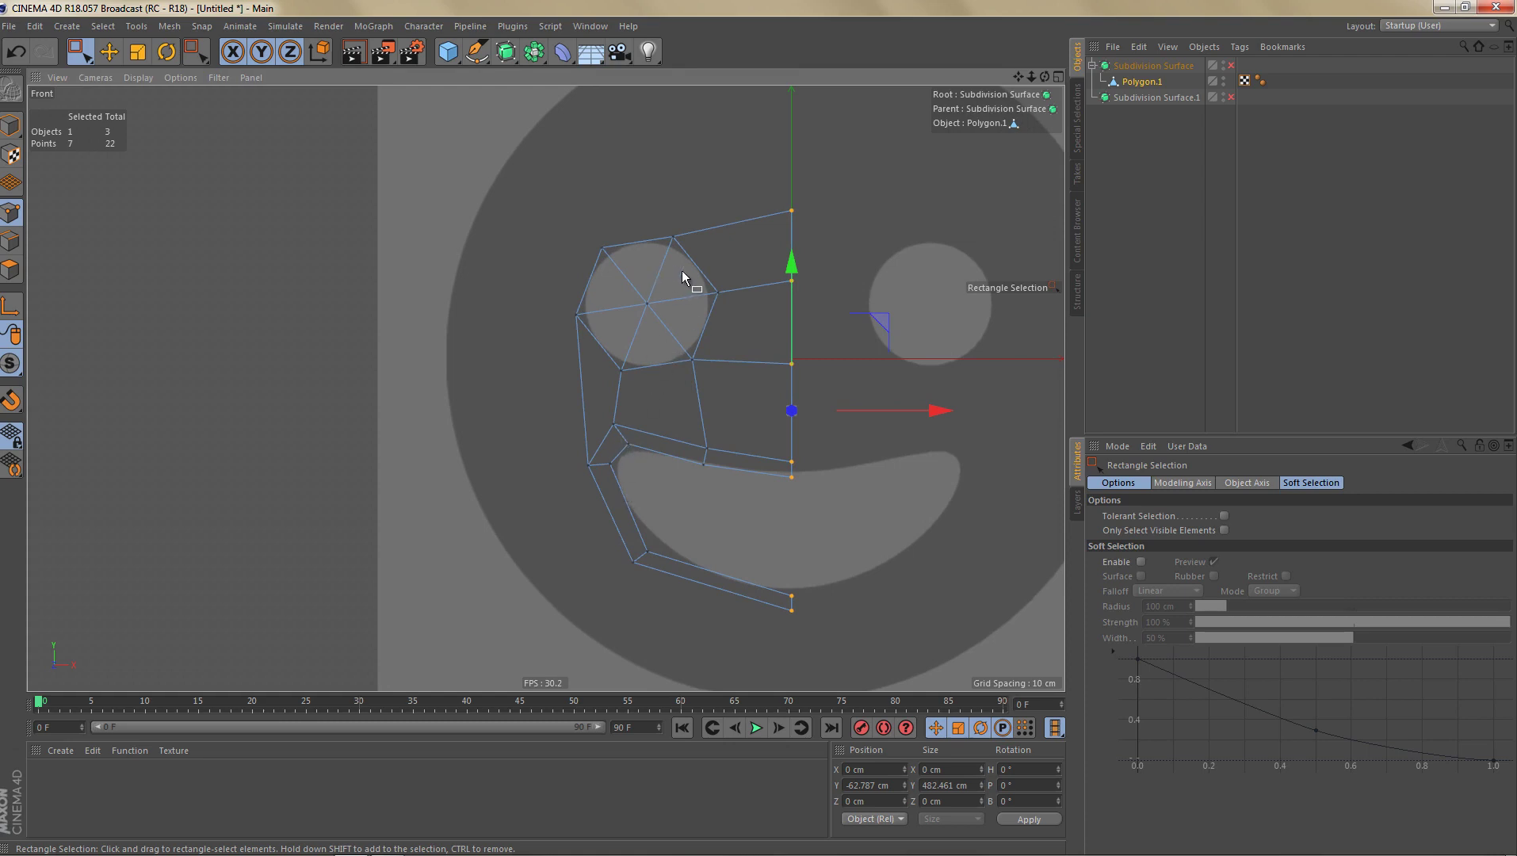
{"action": "key", "text": "Tab"}
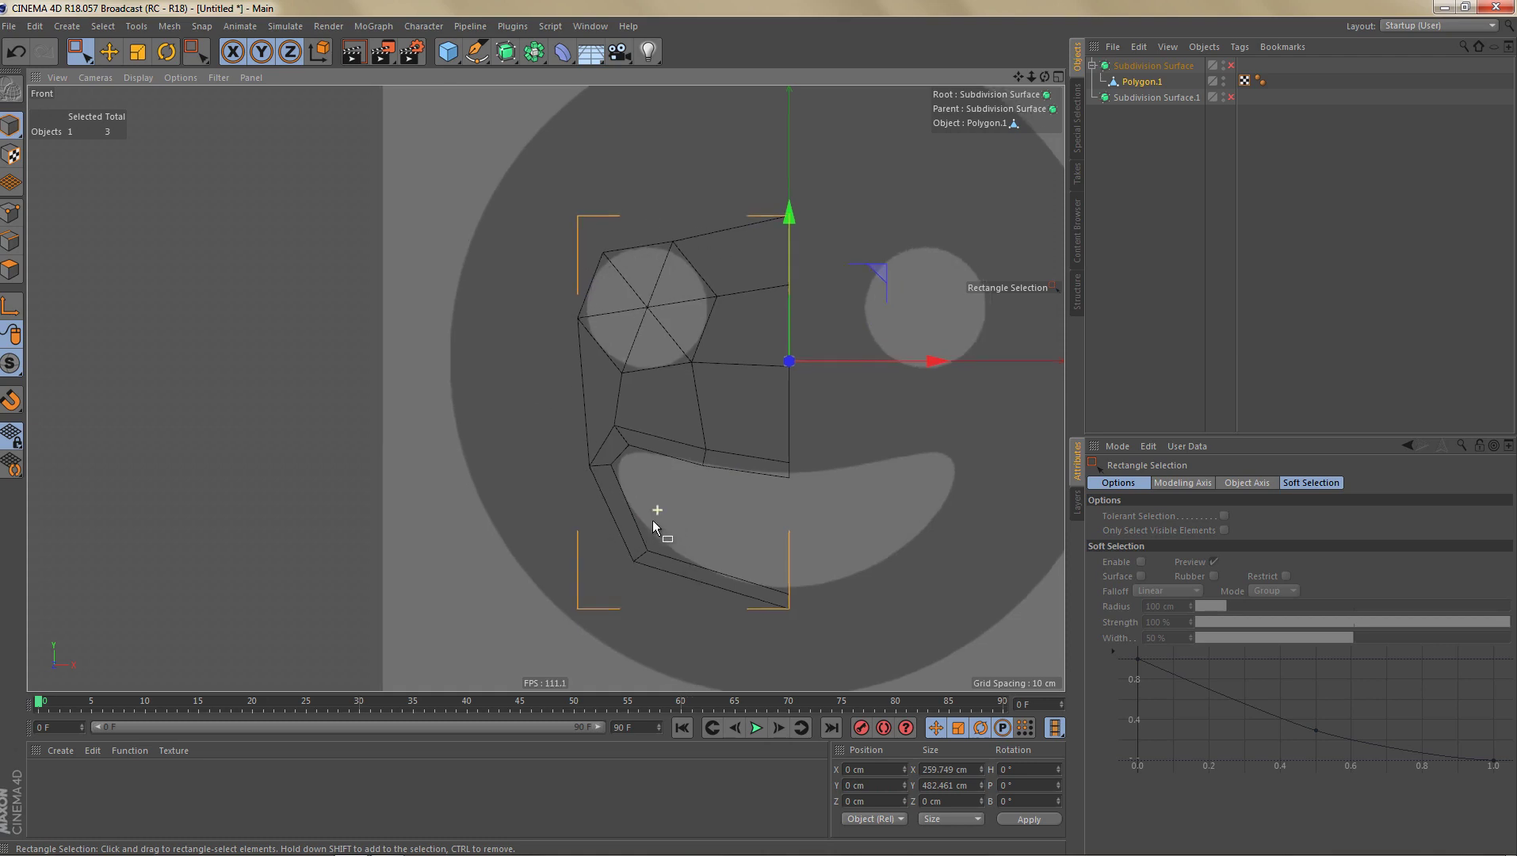
{"action": "scroll", "coordinate": [652, 520], "scroll_direction": "down", "scroll_amount": 3}
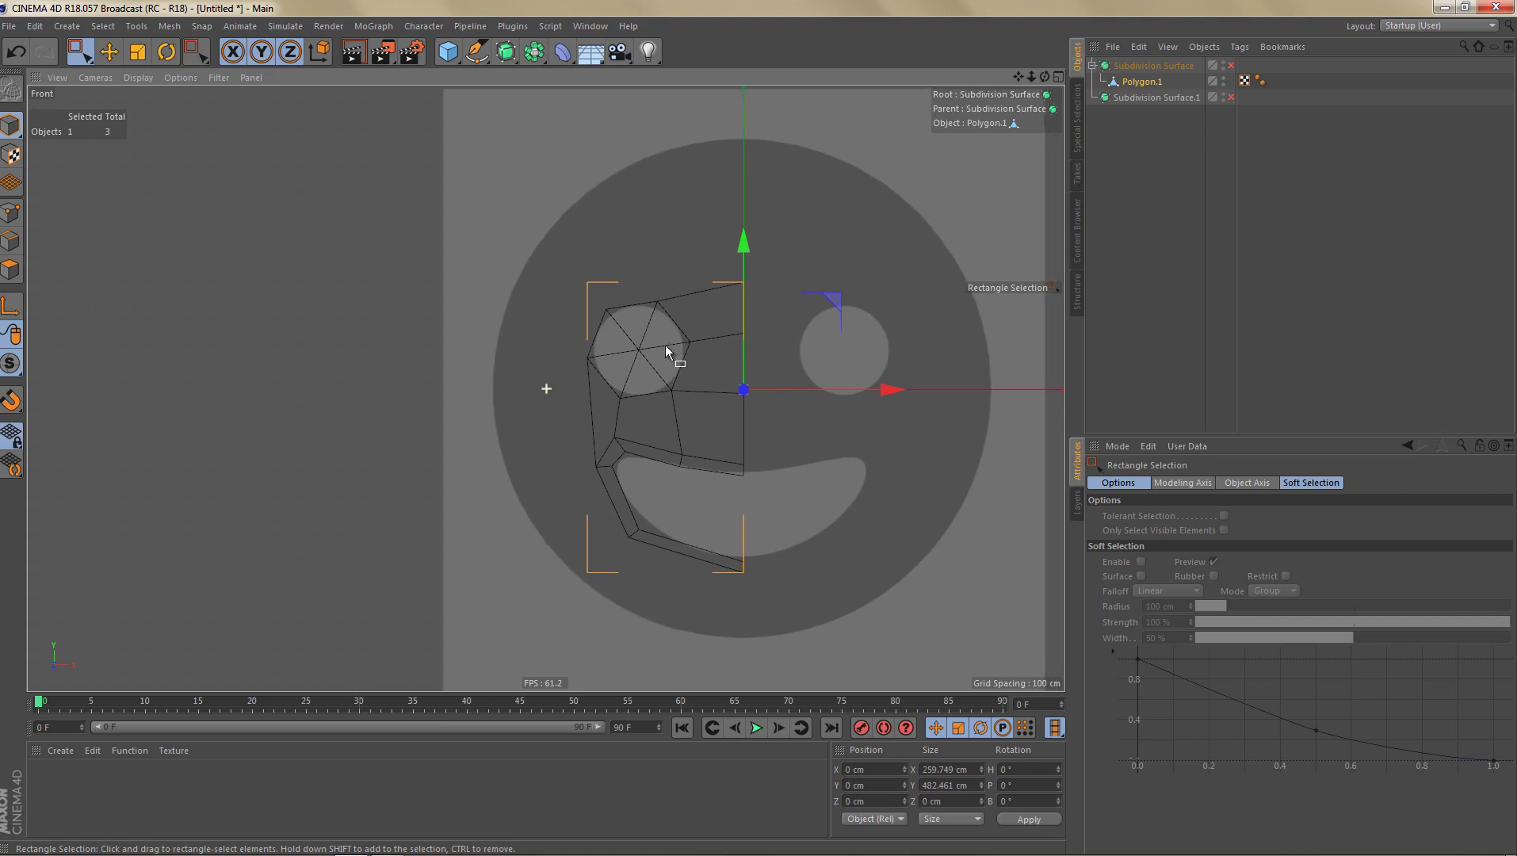
{"action": "scroll", "coordinate": [668, 373], "scroll_direction": "up", "scroll_amount": 3}
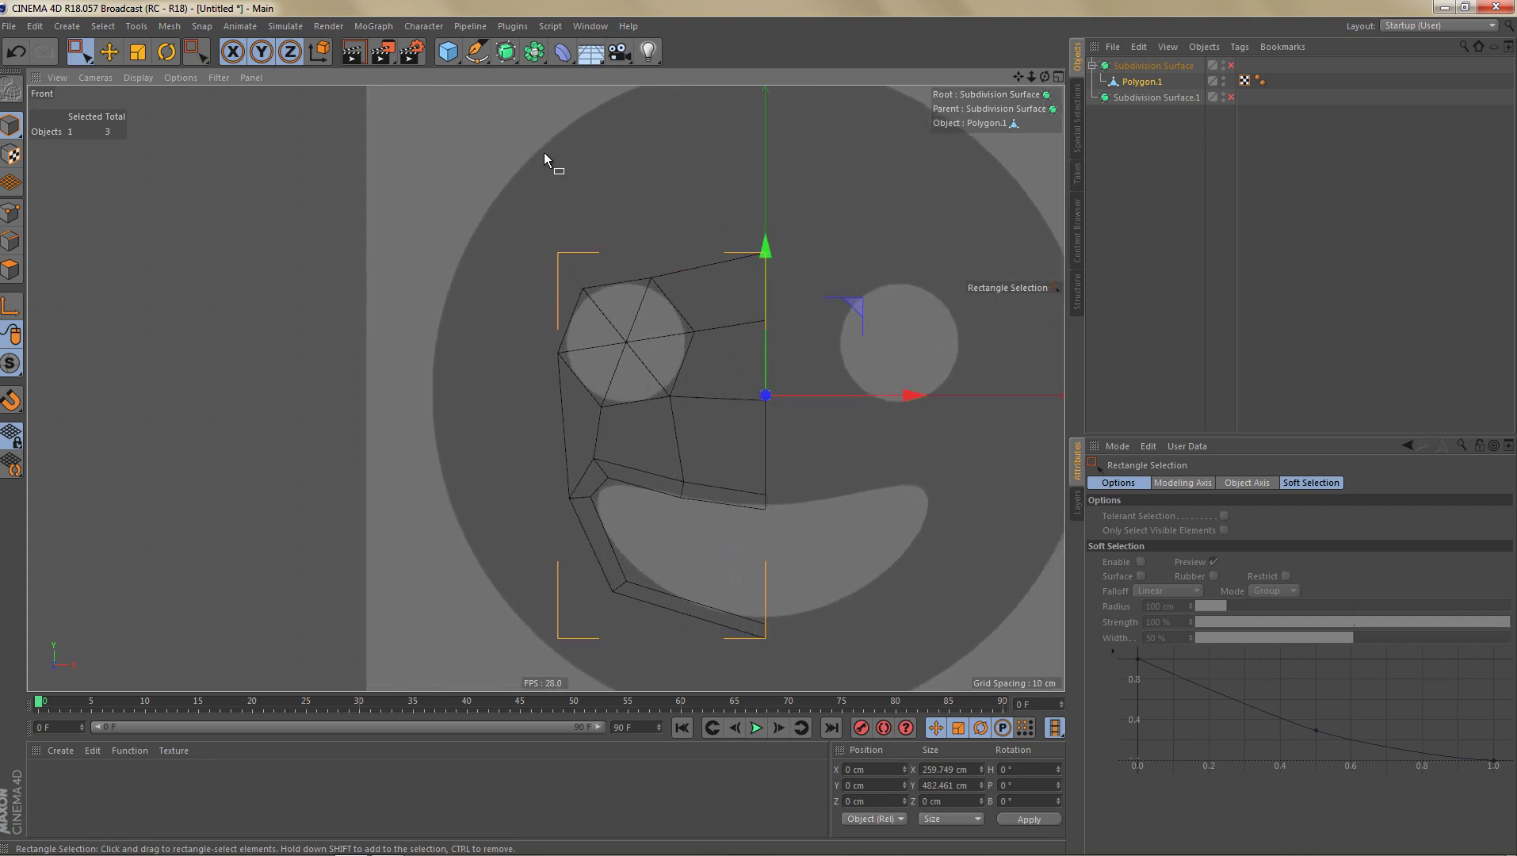
Step: Add a disc at the origin, set its orientation to -Z and reduce it to 1 disc segment
{"action": "left_click", "coordinate": [448, 52]}
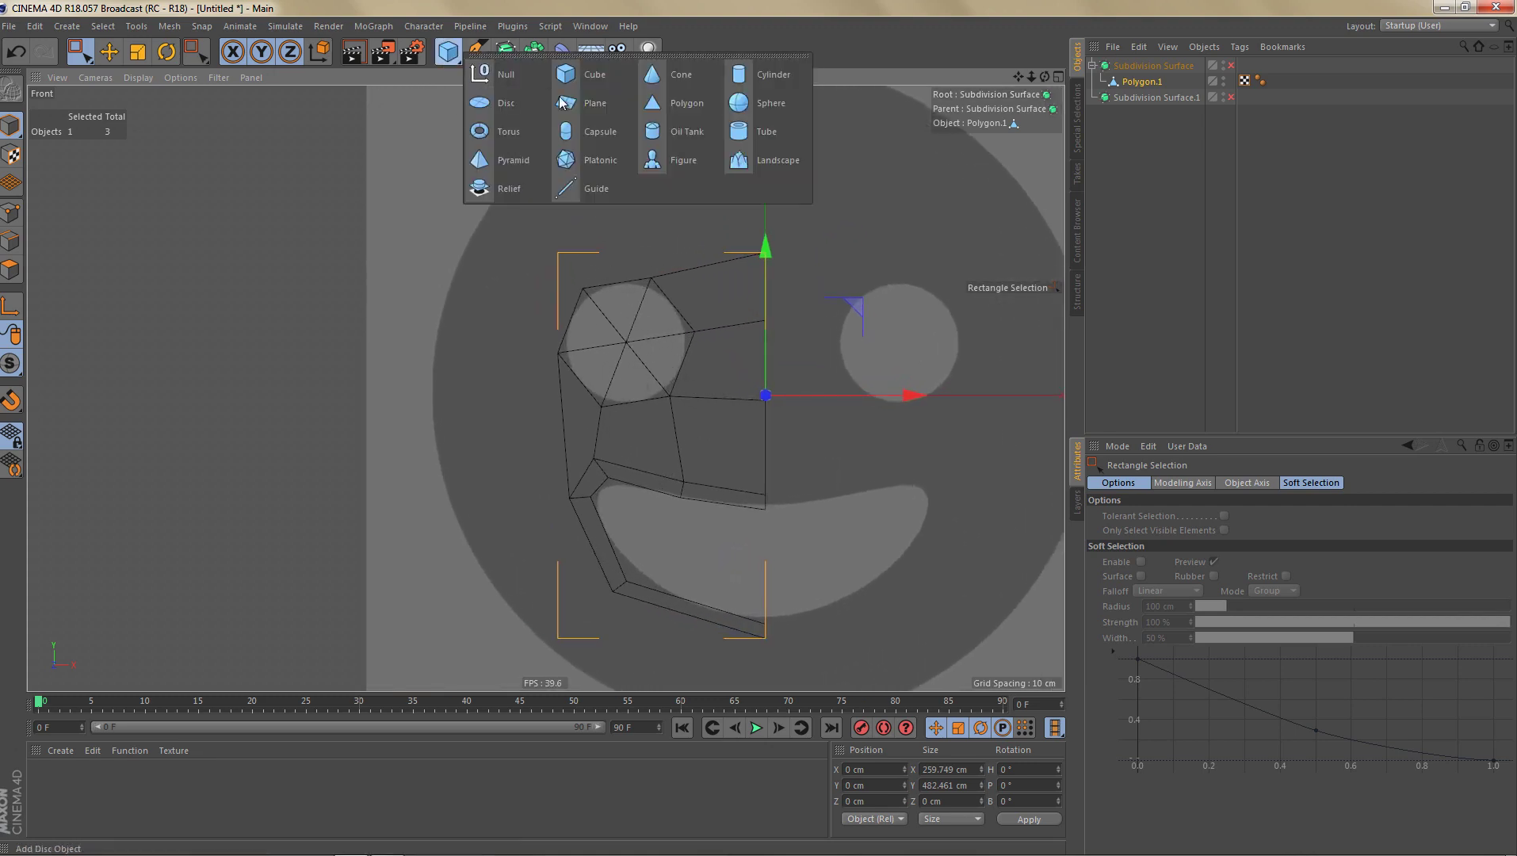
{"action": "left_click", "coordinate": [499, 103]}
{"action": "middle_click_drag", "start_coordinate": [705, 345], "coordinate": [694, 324], "text": "alt"}
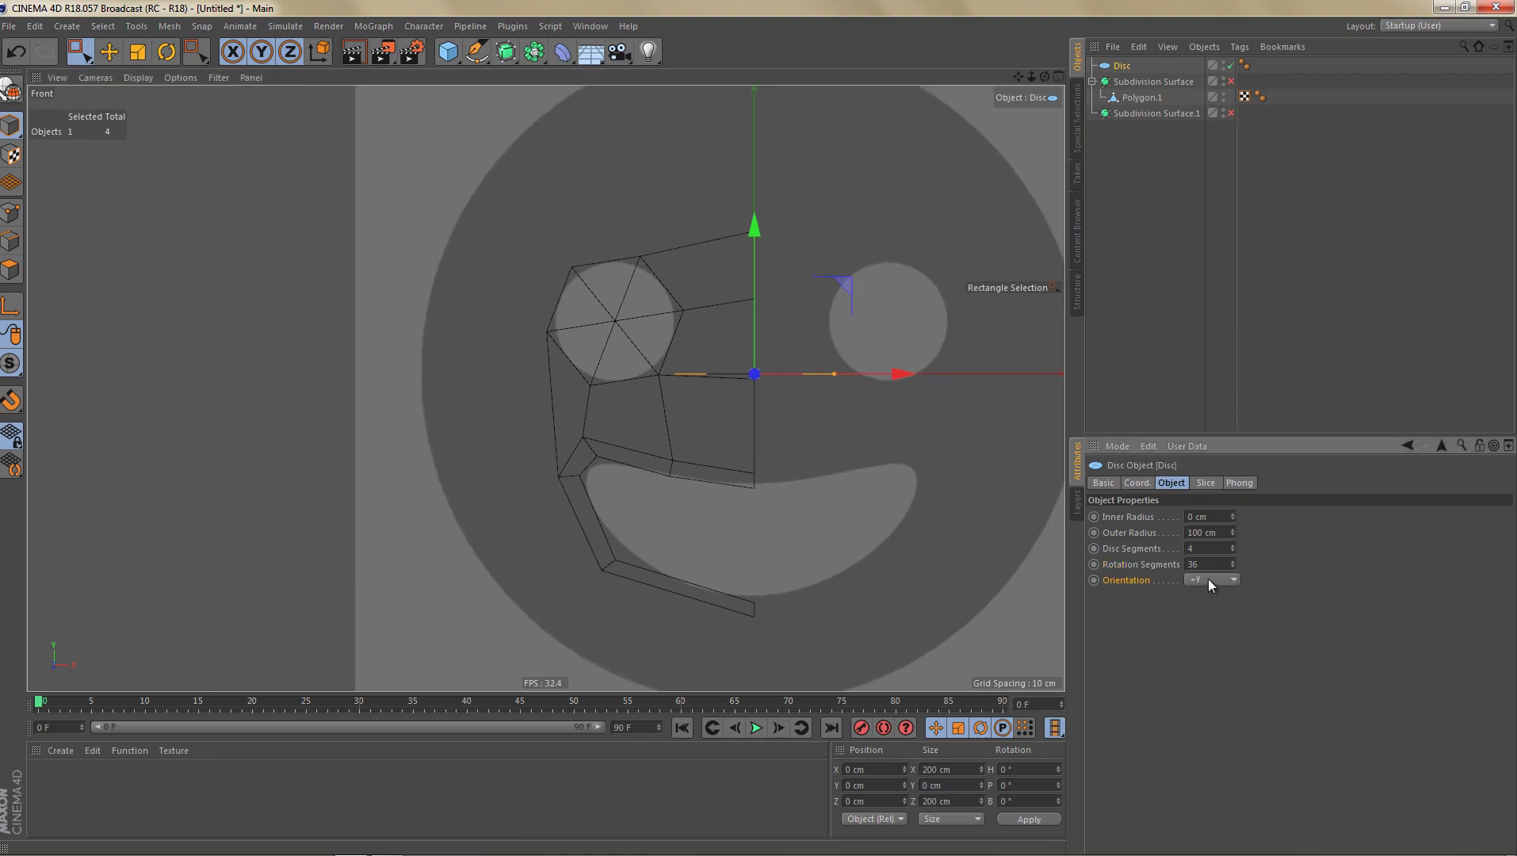
{"action": "left_click", "coordinate": [1210, 675]}
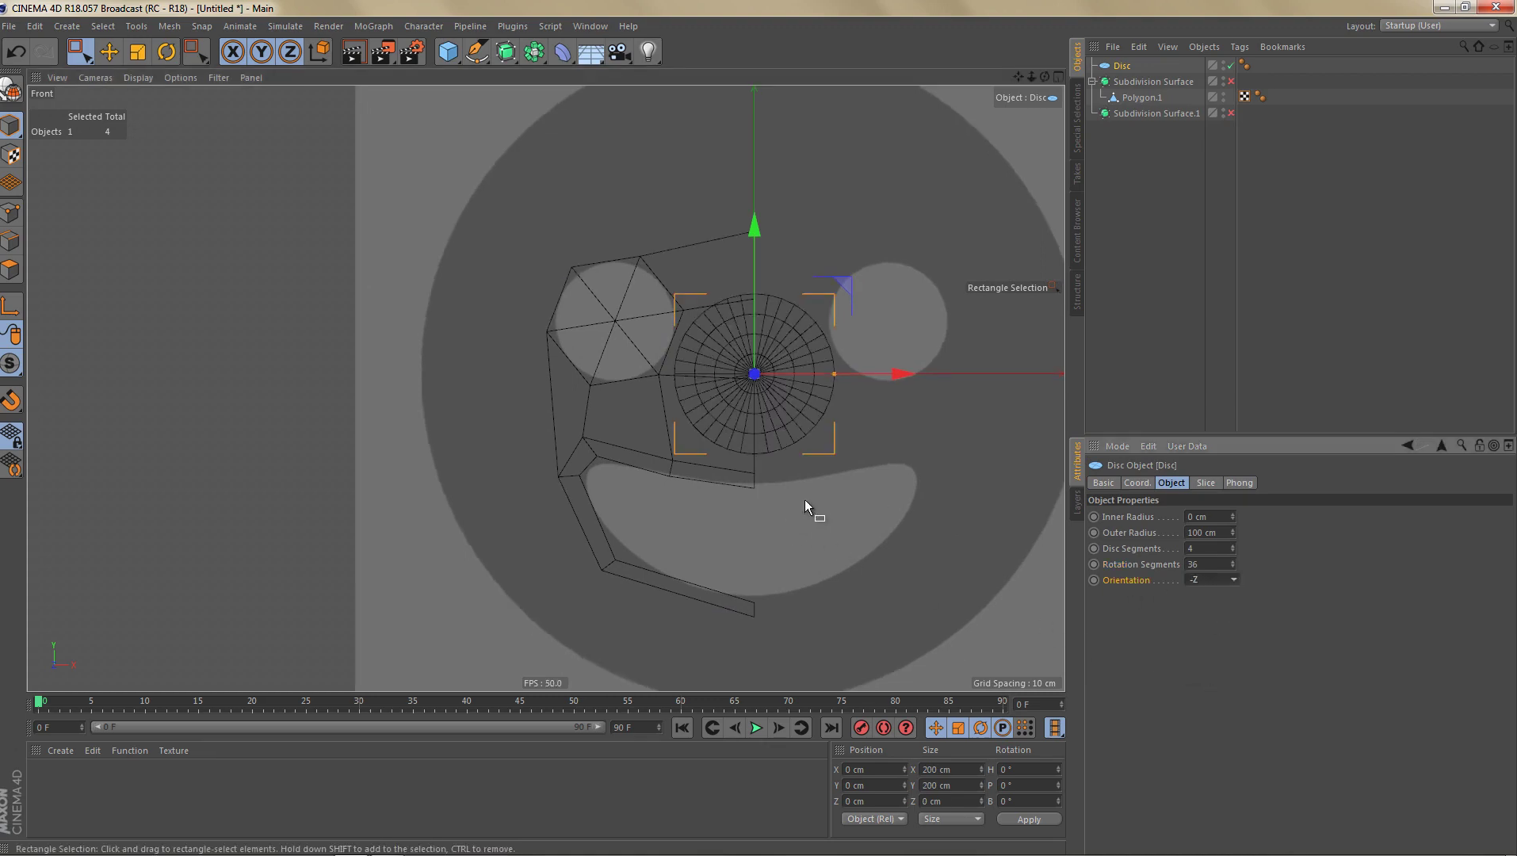
{"action": "scroll", "coordinate": [807, 508], "scroll_direction": "up", "scroll_amount": 3}
{"action": "left_click", "coordinate": [1234, 553]}
{"action": "left_click", "coordinate": [1233, 552]}
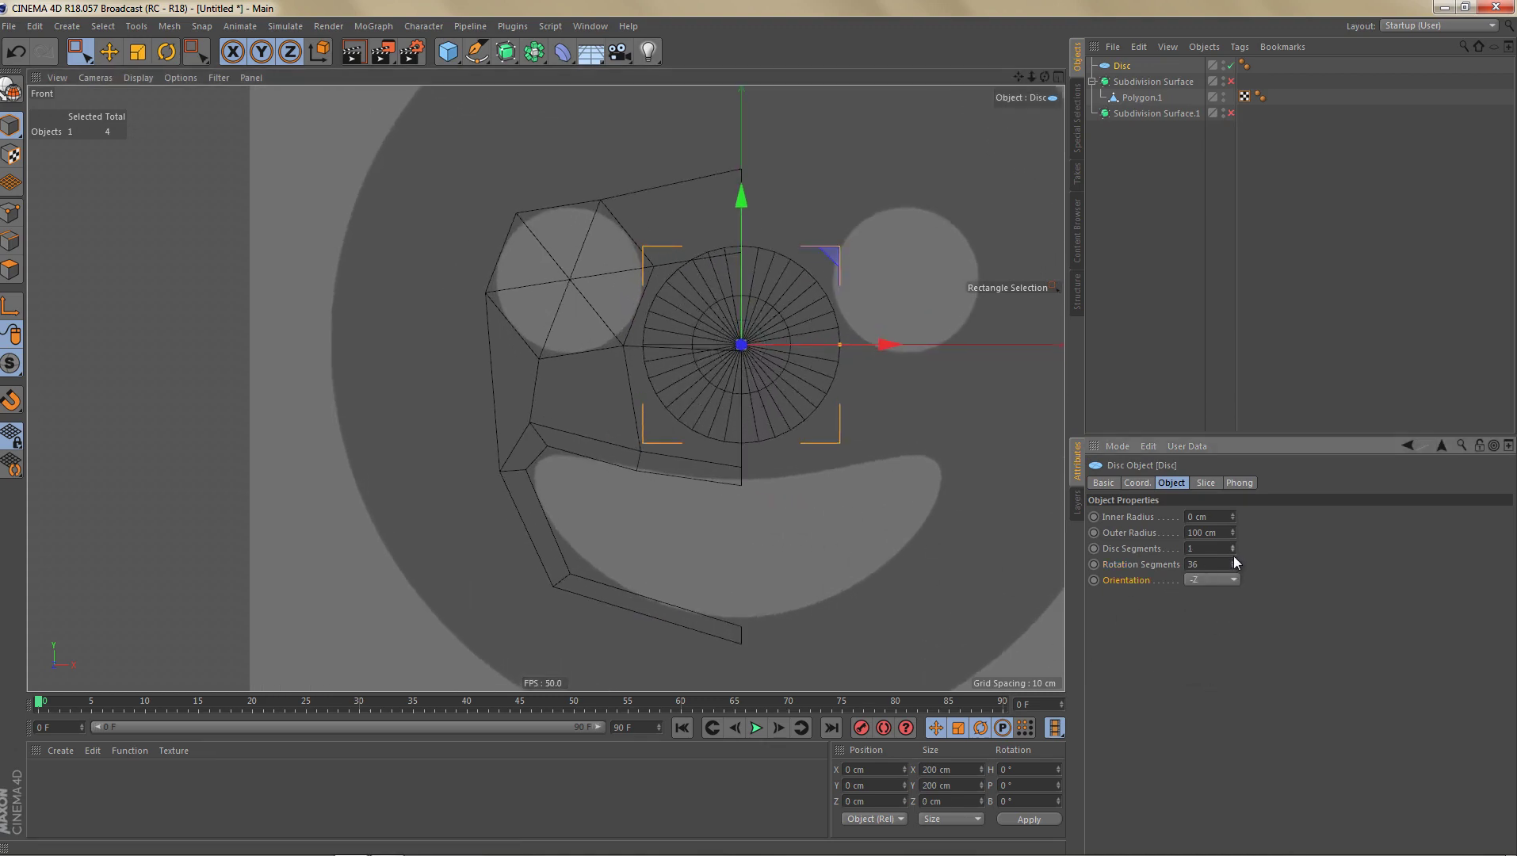
{"action": "left_click", "coordinate": [1233, 552]}
Step: Scale the disc to about 833 cm across to fit the reference head circle and set its rotation segments to 12
{"action": "middle_click_drag", "start_coordinate": [723, 521], "coordinate": [662, 556], "text": "alt"}
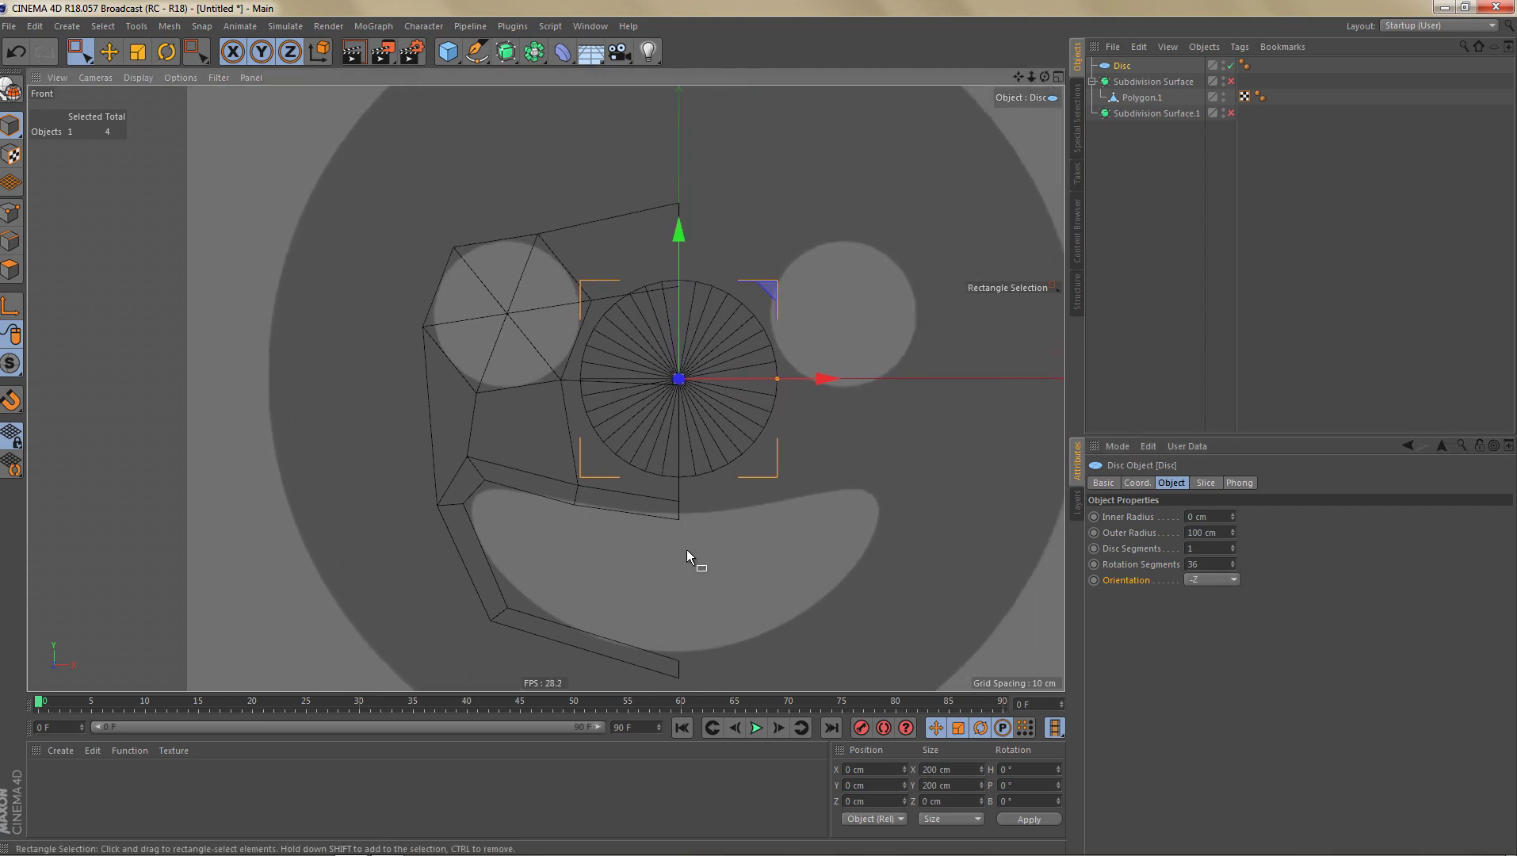
{"action": "key", "text": "t"}
{"action": "left_click_drag", "start_coordinate": [735, 536], "coordinate": [759, 428]}
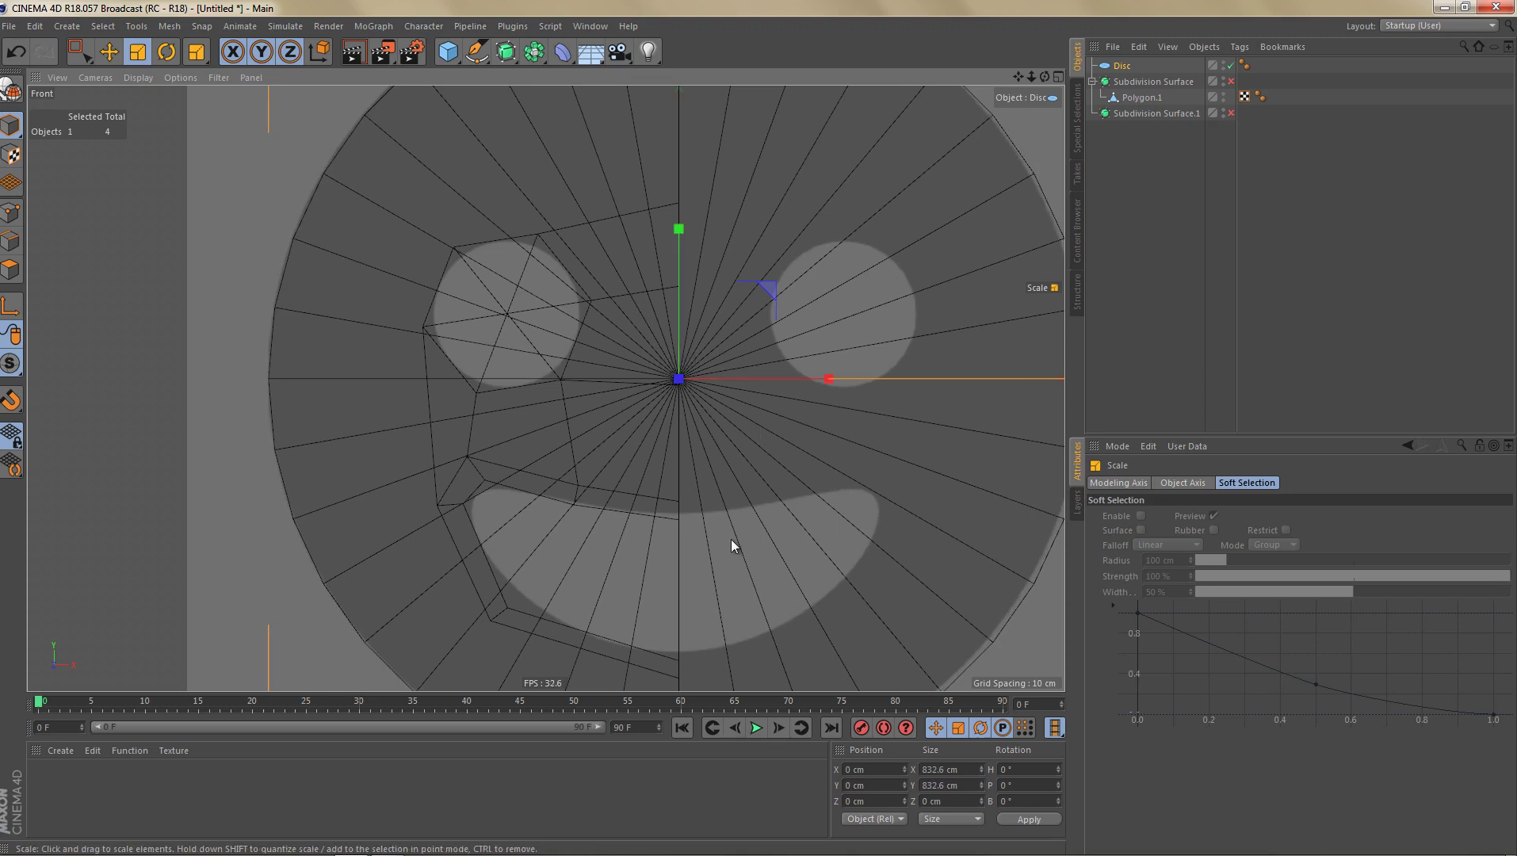
{"action": "scroll", "coordinate": [695, 388], "scroll_direction": "down", "scroll_amount": 3}
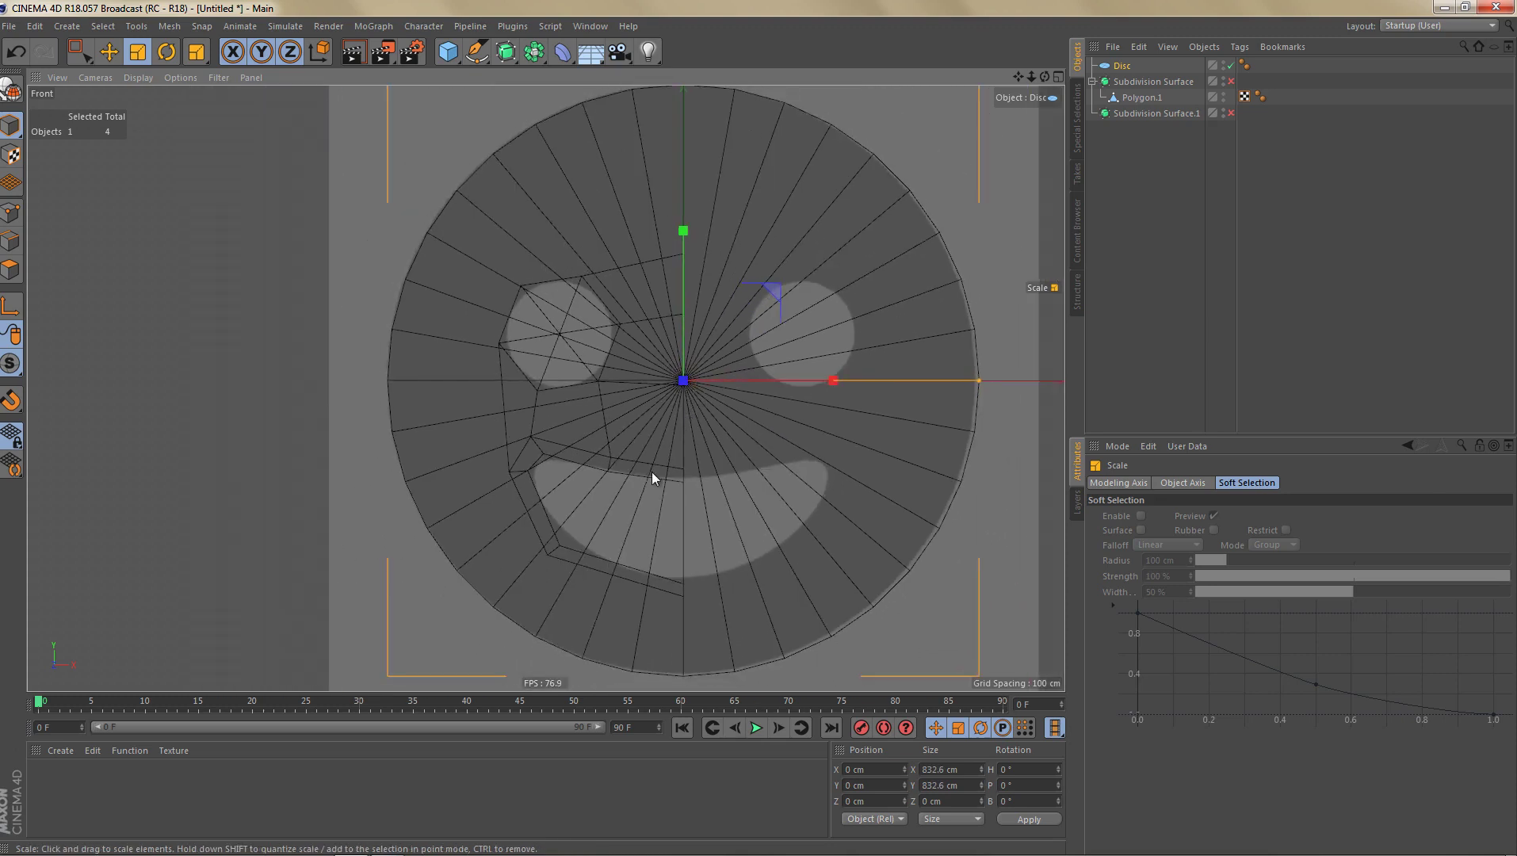
{"action": "left_click", "coordinate": [1129, 67]}
{"action": "double_click", "coordinate": [1203, 563]}
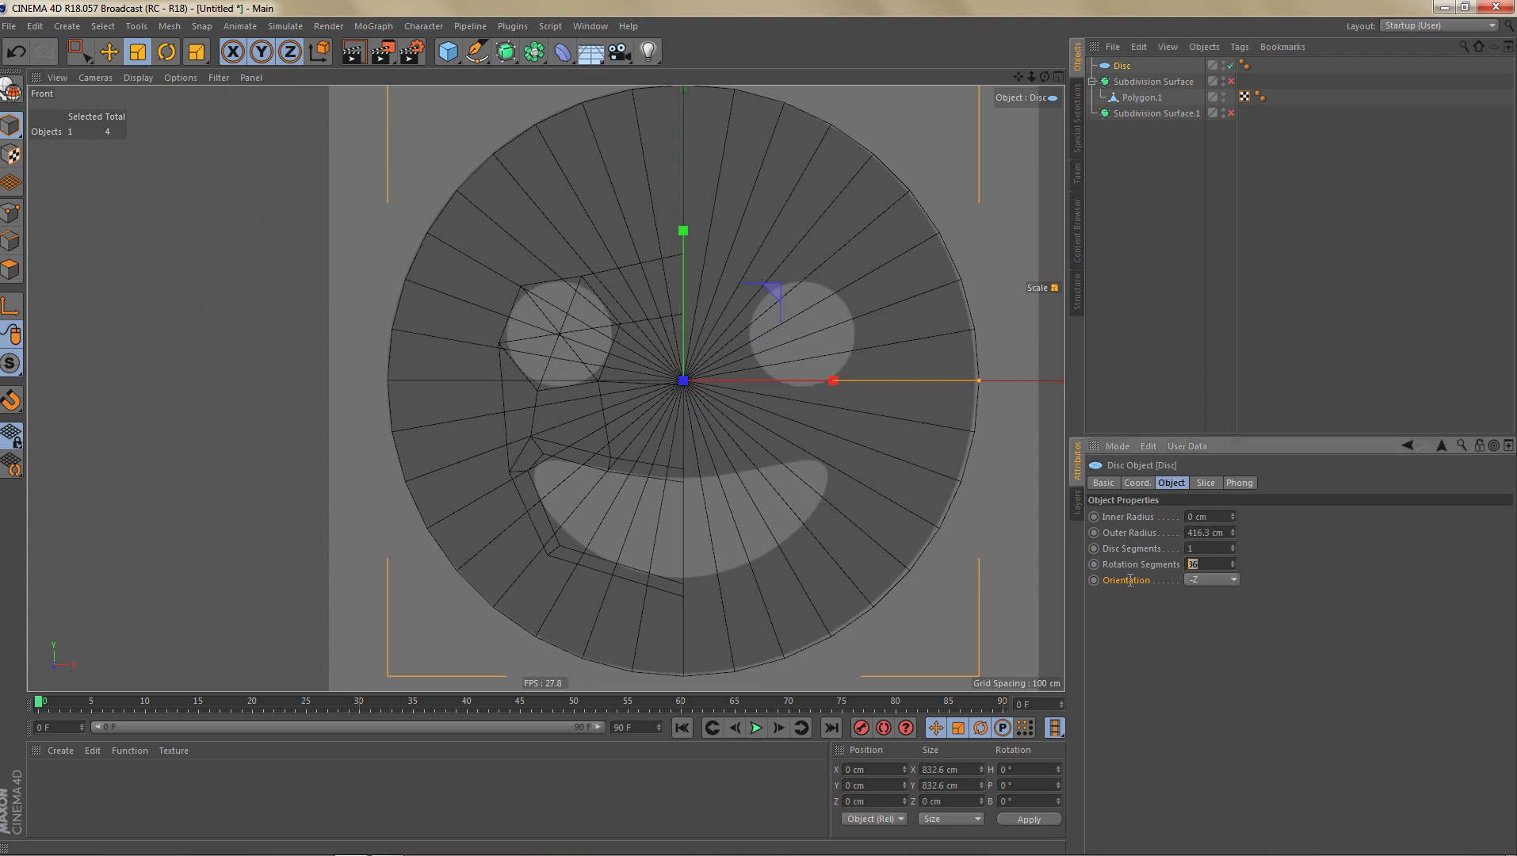
{"action": "type", "text": "12"}
{"action": "key", "text": "Return"}
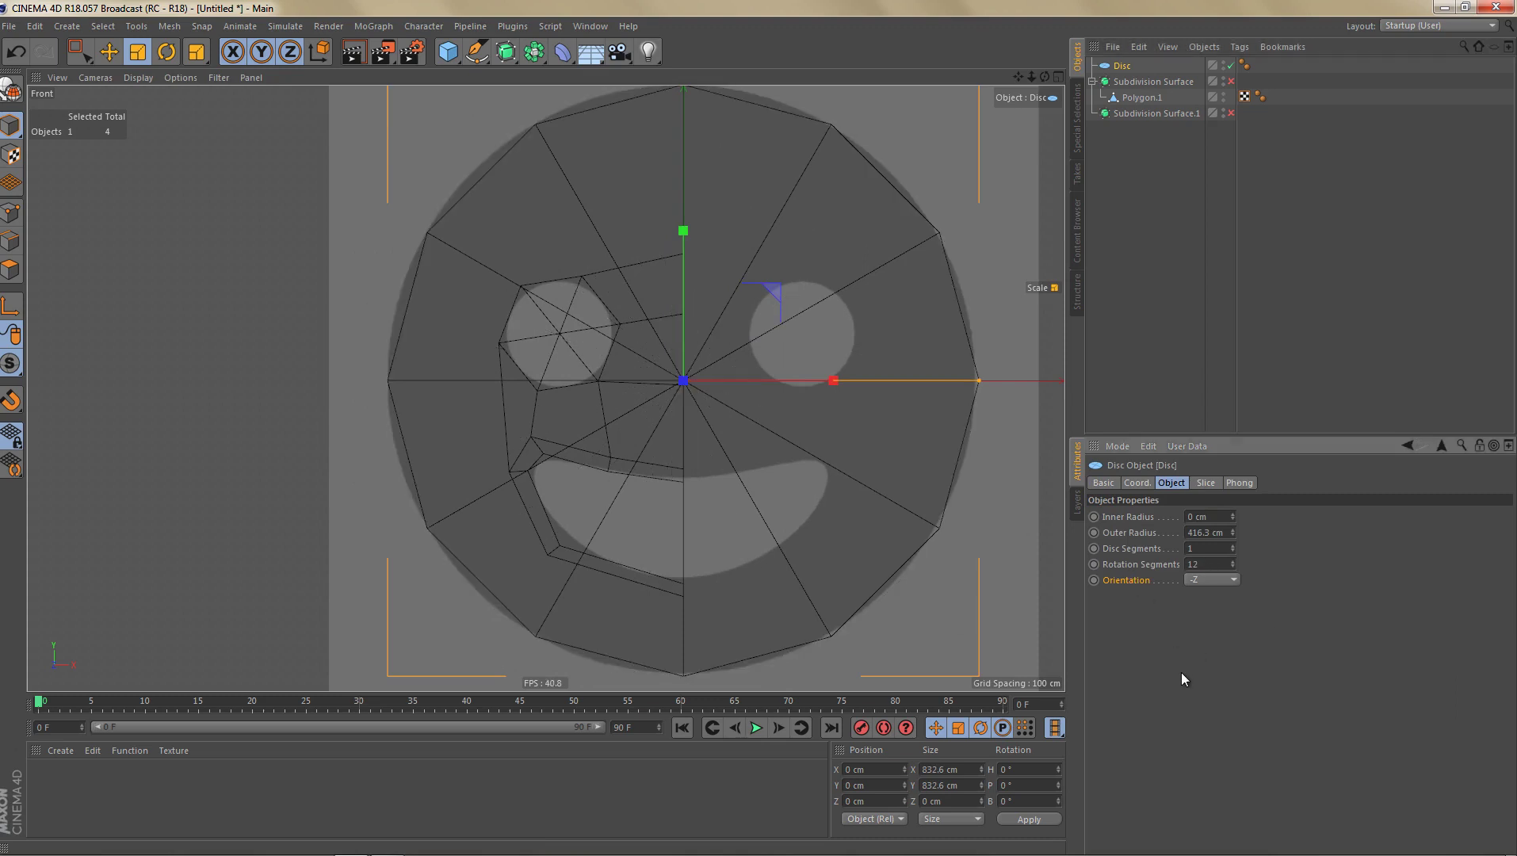
Step: Parent the disc to a Subdivision Surface, enlarge the disc to about 433 cm outer radius, and switch the smoothing off
{"action": "left_click", "coordinate": [505, 50], "text": "alt"}
{"action": "middle_click_drag", "start_coordinate": [677, 427], "coordinate": [658, 424], "text": "alt"}
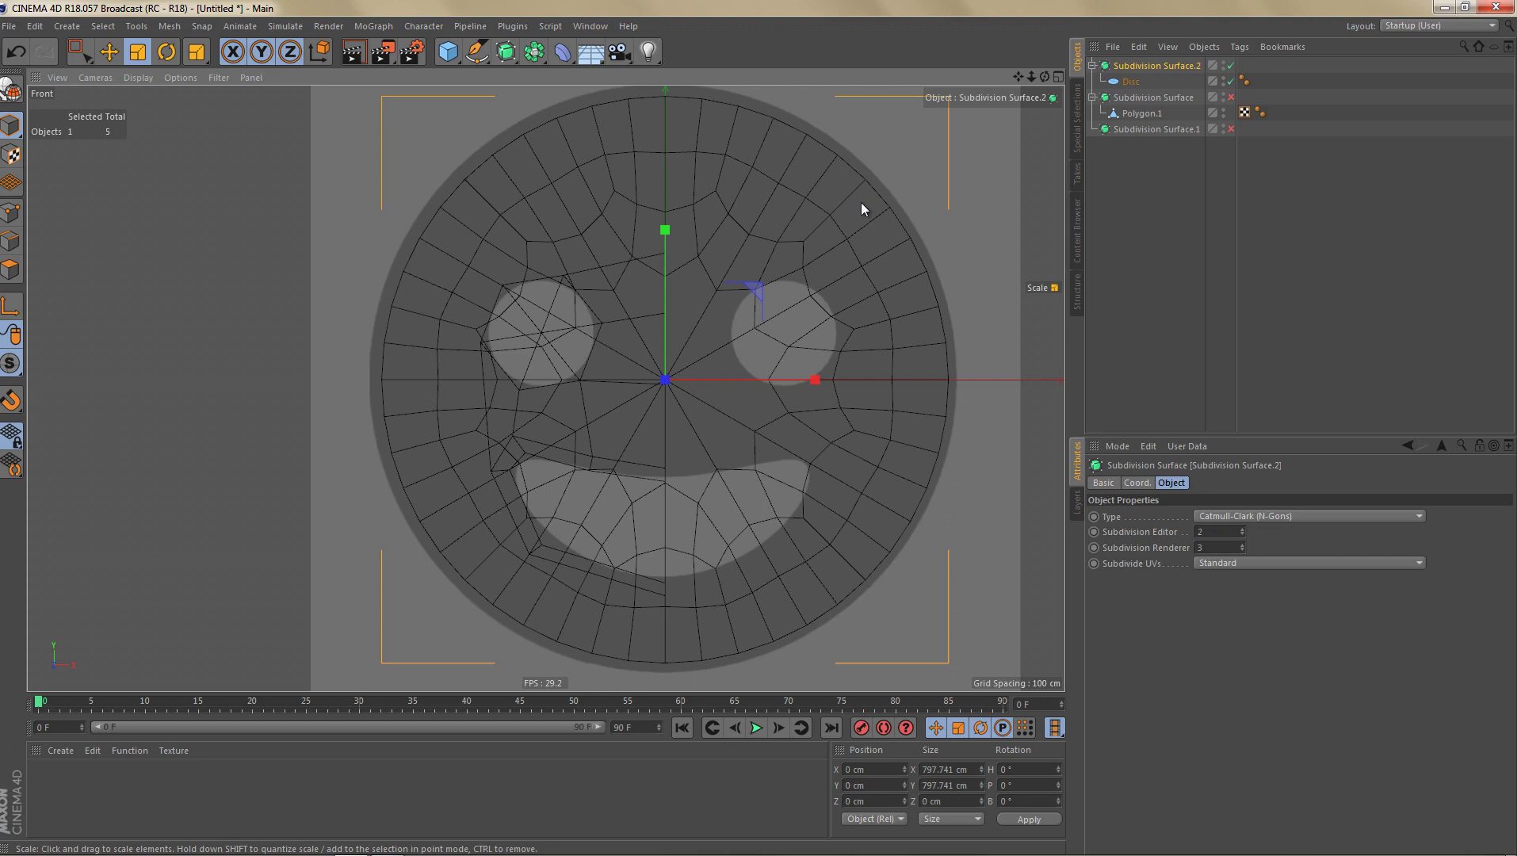
{"action": "left_click", "coordinate": [1134, 82]}
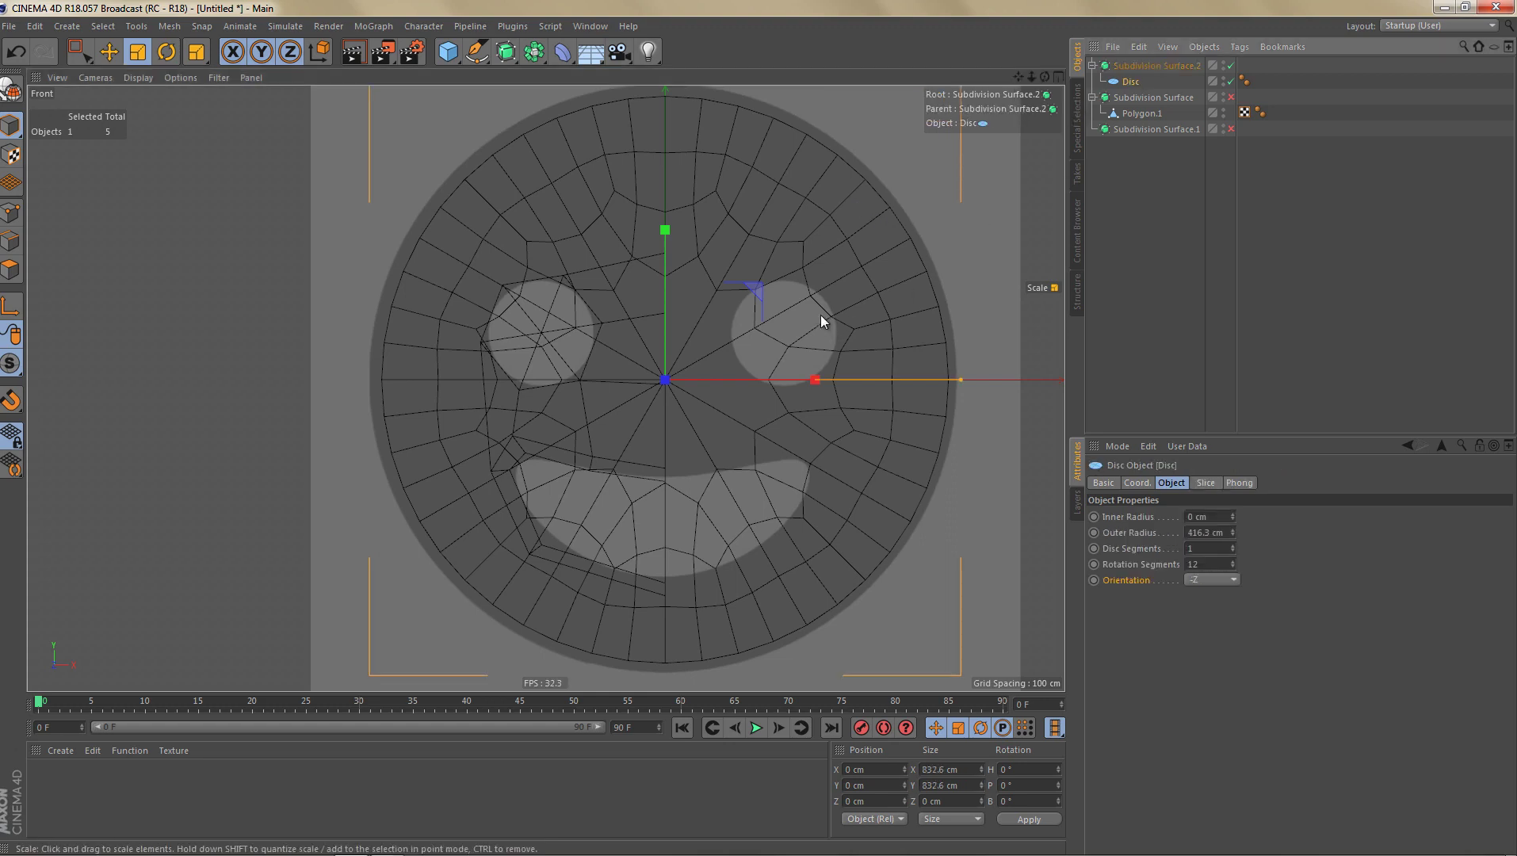
{"action": "left_click_drag", "start_coordinate": [835, 299], "coordinate": [850, 300]}
{"action": "key", "text": "q"}
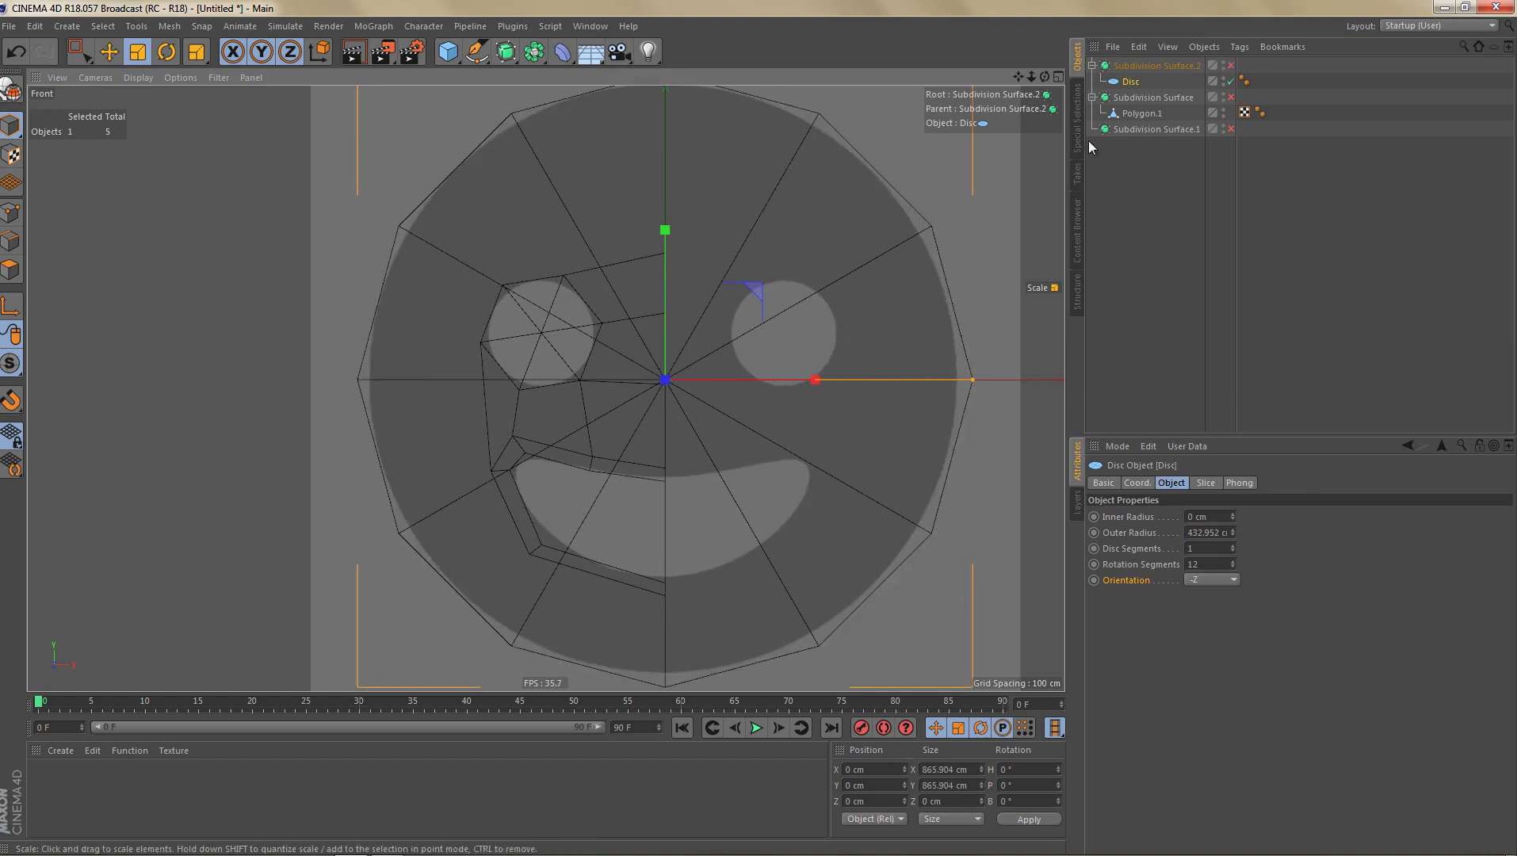
Step: Turn the disc into a thin ring by setting its inner radius to 404 cm
{"action": "left_click", "coordinate": [1135, 517]}
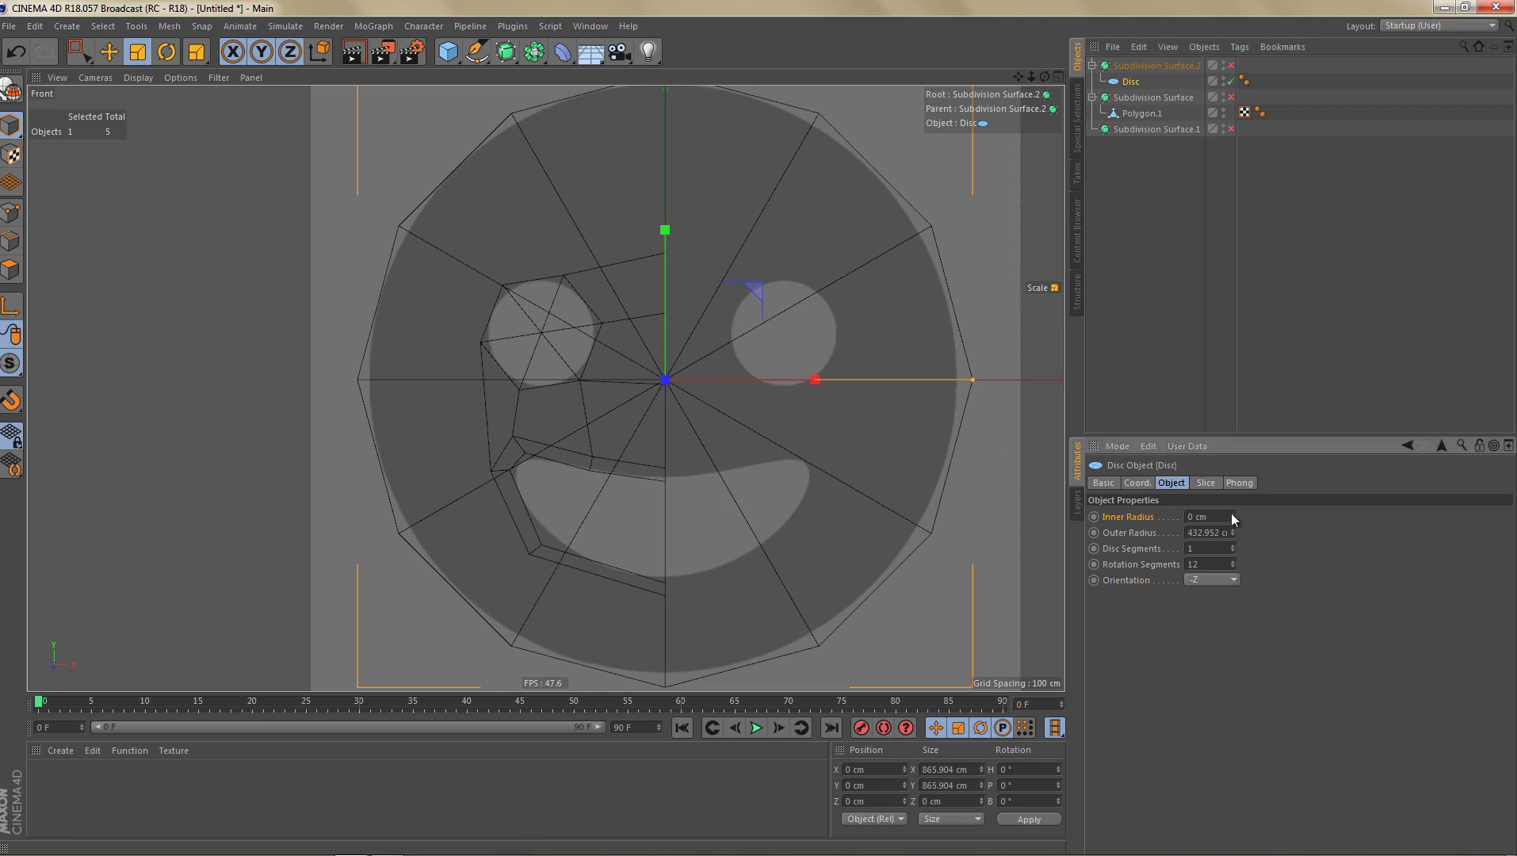
{"action": "mouse_move", "coordinate": [1230, 504]}
{"action": "left_mouse_down"}
{"action": "mouse_move", "coordinate": [1244, 436]}
{"action": "mouse_move", "coordinate": [1232, 511]}
{"action": "left_mouse_up"}
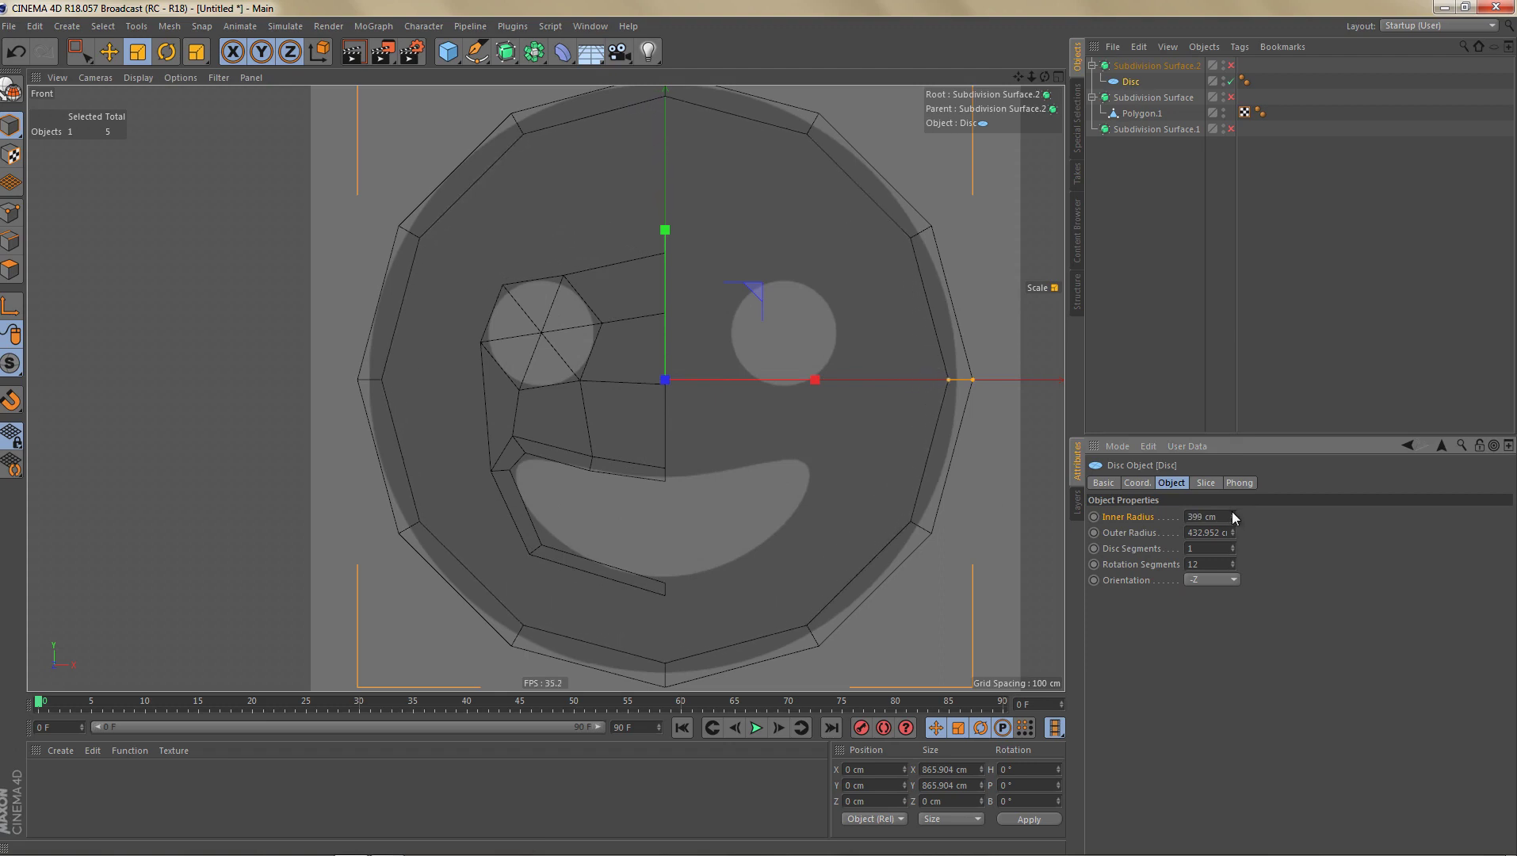
{"action": "left_click", "coordinate": [1232, 512]}
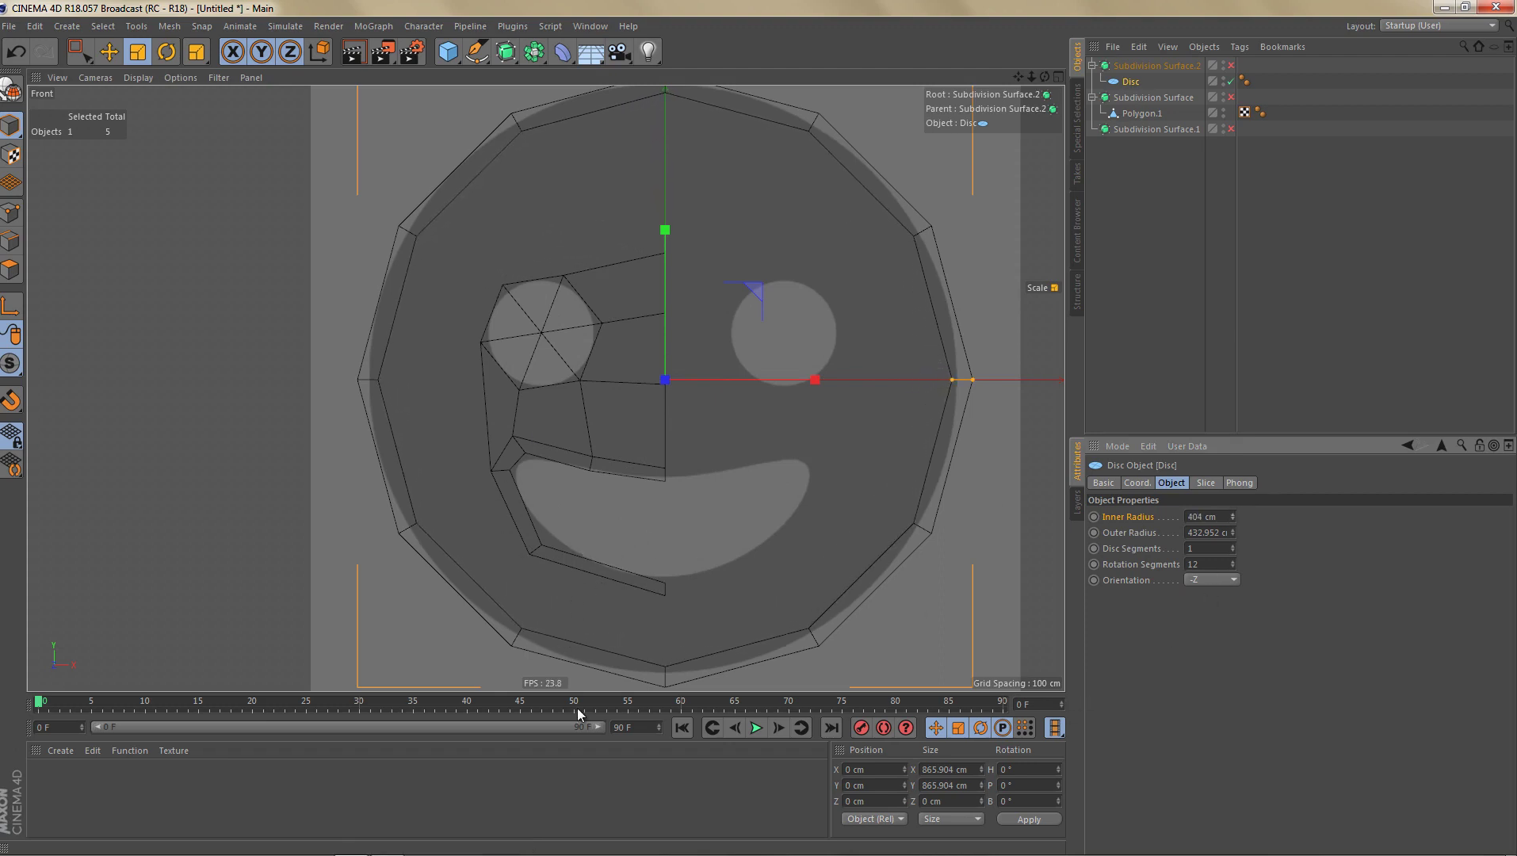
Step: Merge the disc ring and the half-face mesh into one polygon object with Connect Objects + Delete
{"action": "scroll", "coordinate": [708, 525], "scroll_direction": "down", "scroll_amount": 2}
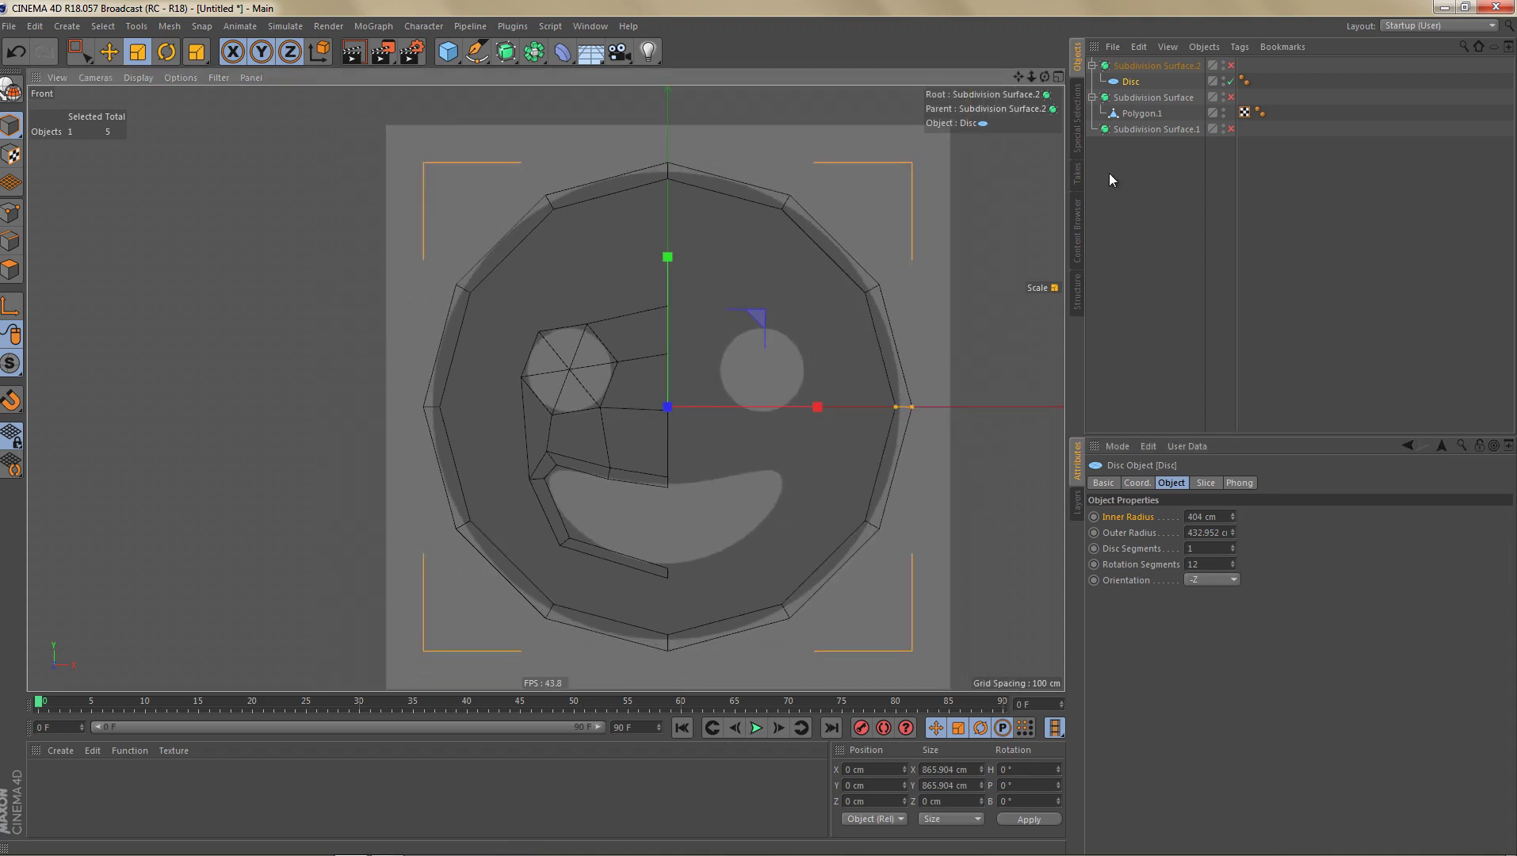
{"action": "left_click", "coordinate": [1140, 115], "text": "ctrl"}
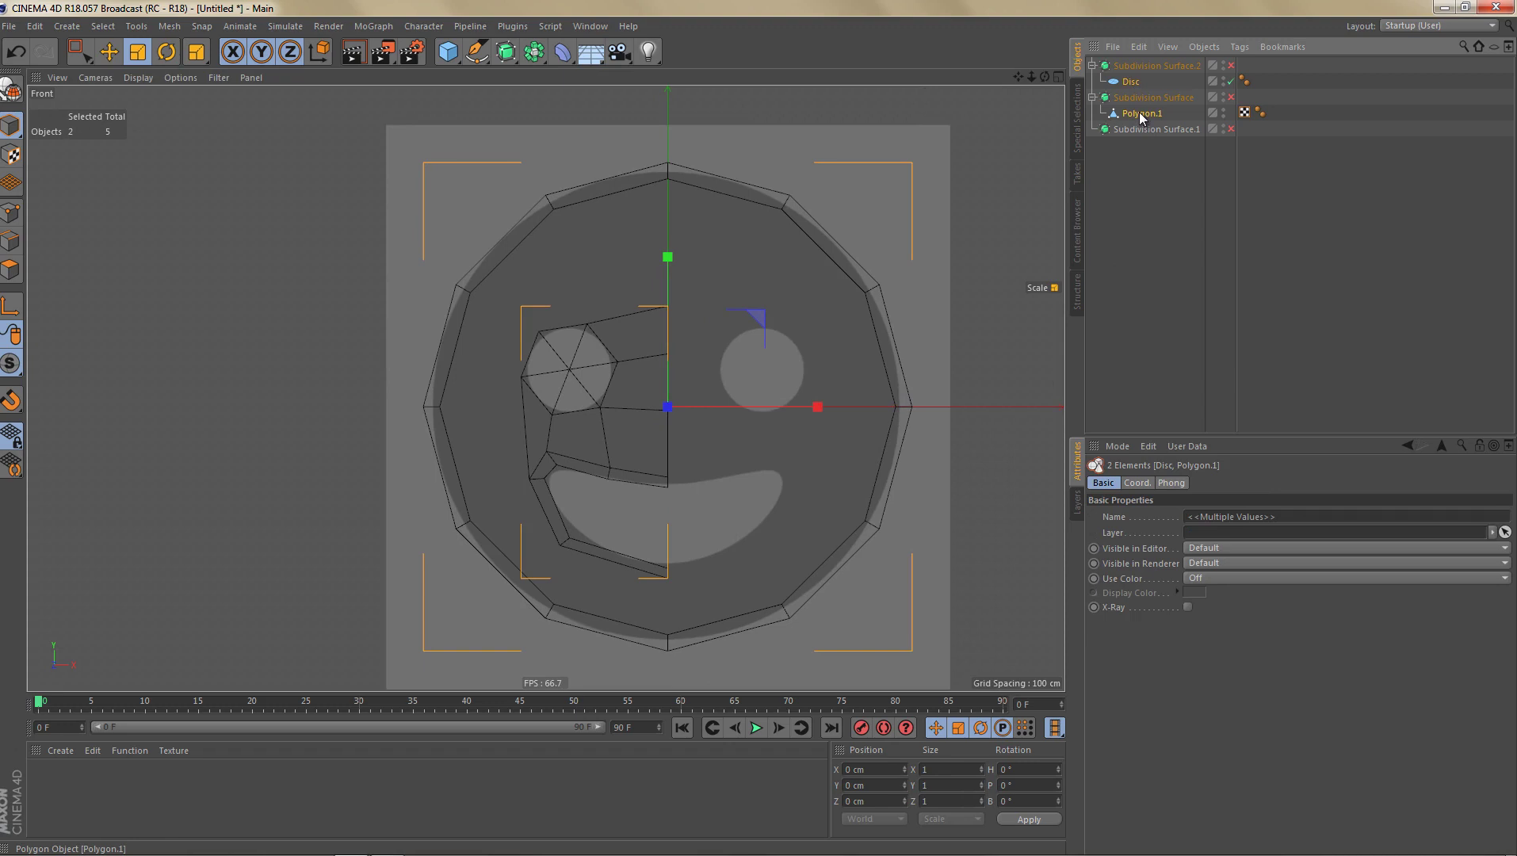
{"action": "right_click", "coordinate": [1141, 114]}
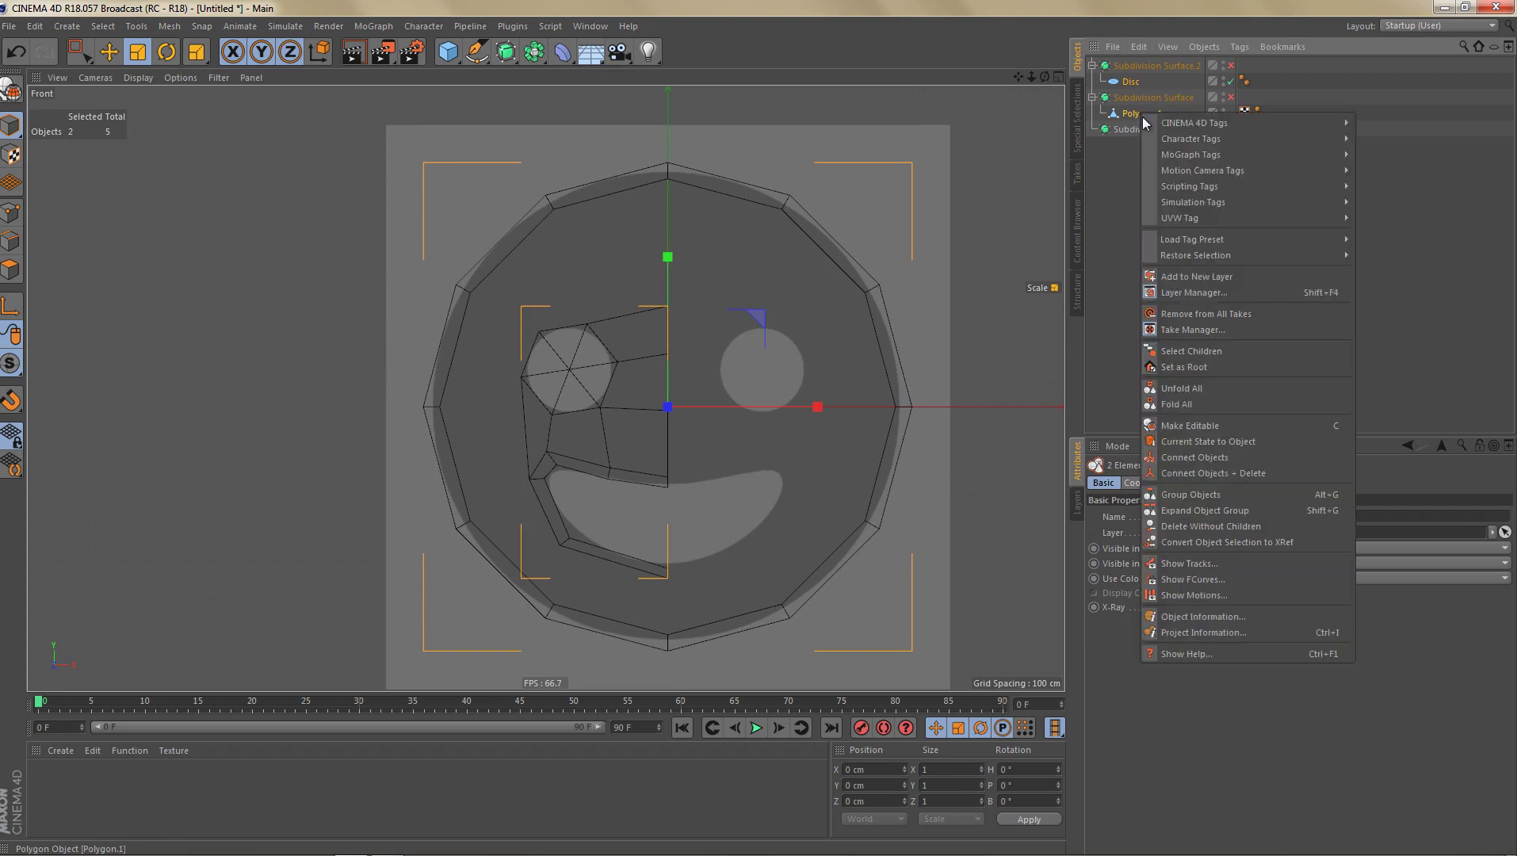
{"action": "left_click", "coordinate": [1288, 472]}
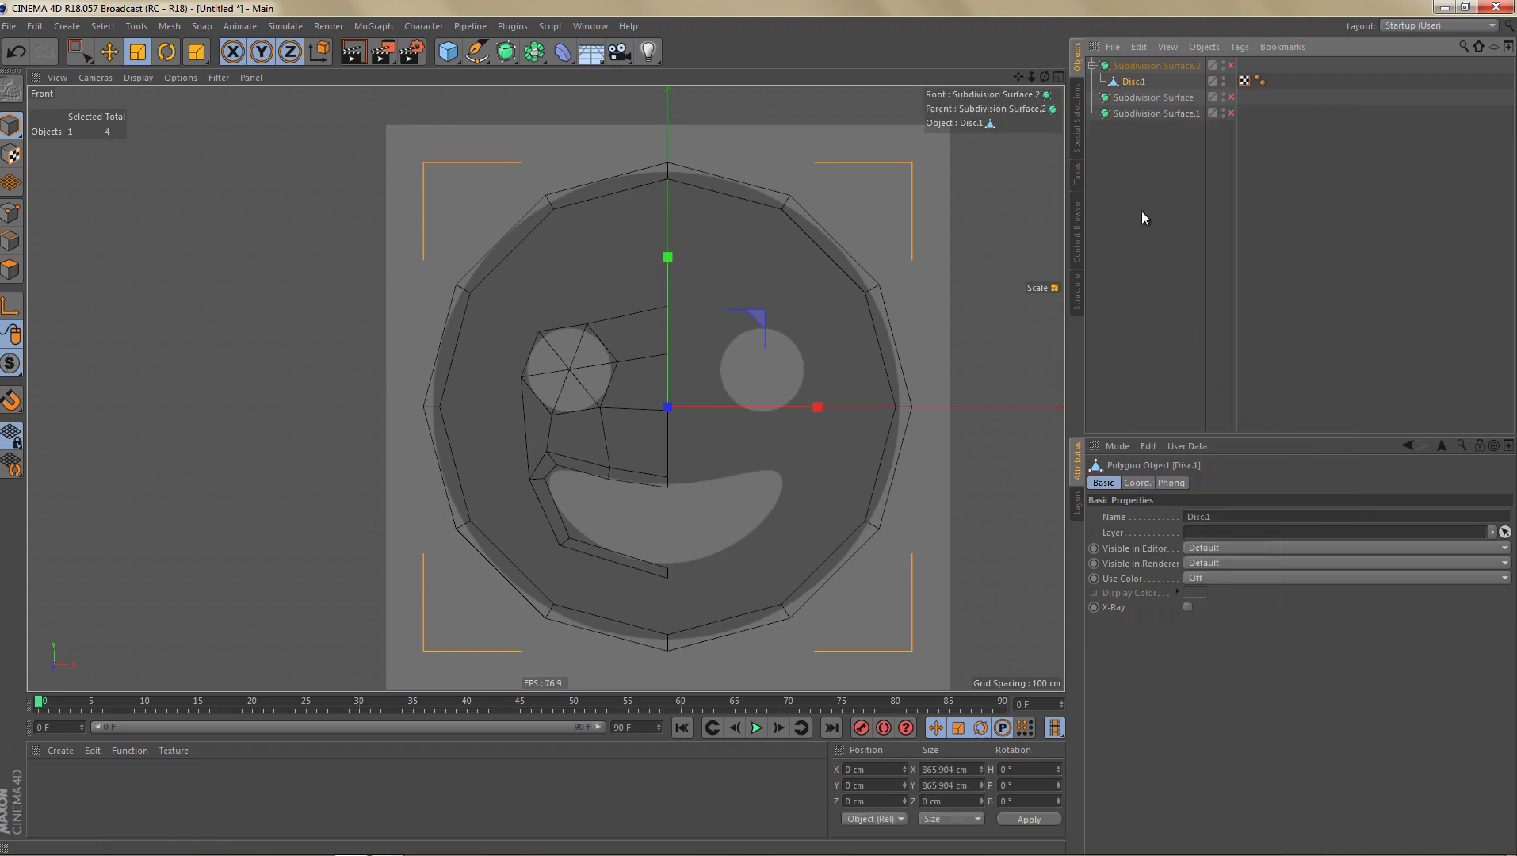
Step: Move the merged mesh out of its Subdivision Surface and delete the two empty Subdivision Surface objects that no longer hold geometry, keeping Subdivision Surface.1
{"action": "left_click_drag", "start_coordinate": [1135, 82], "coordinate": [1145, 152]}
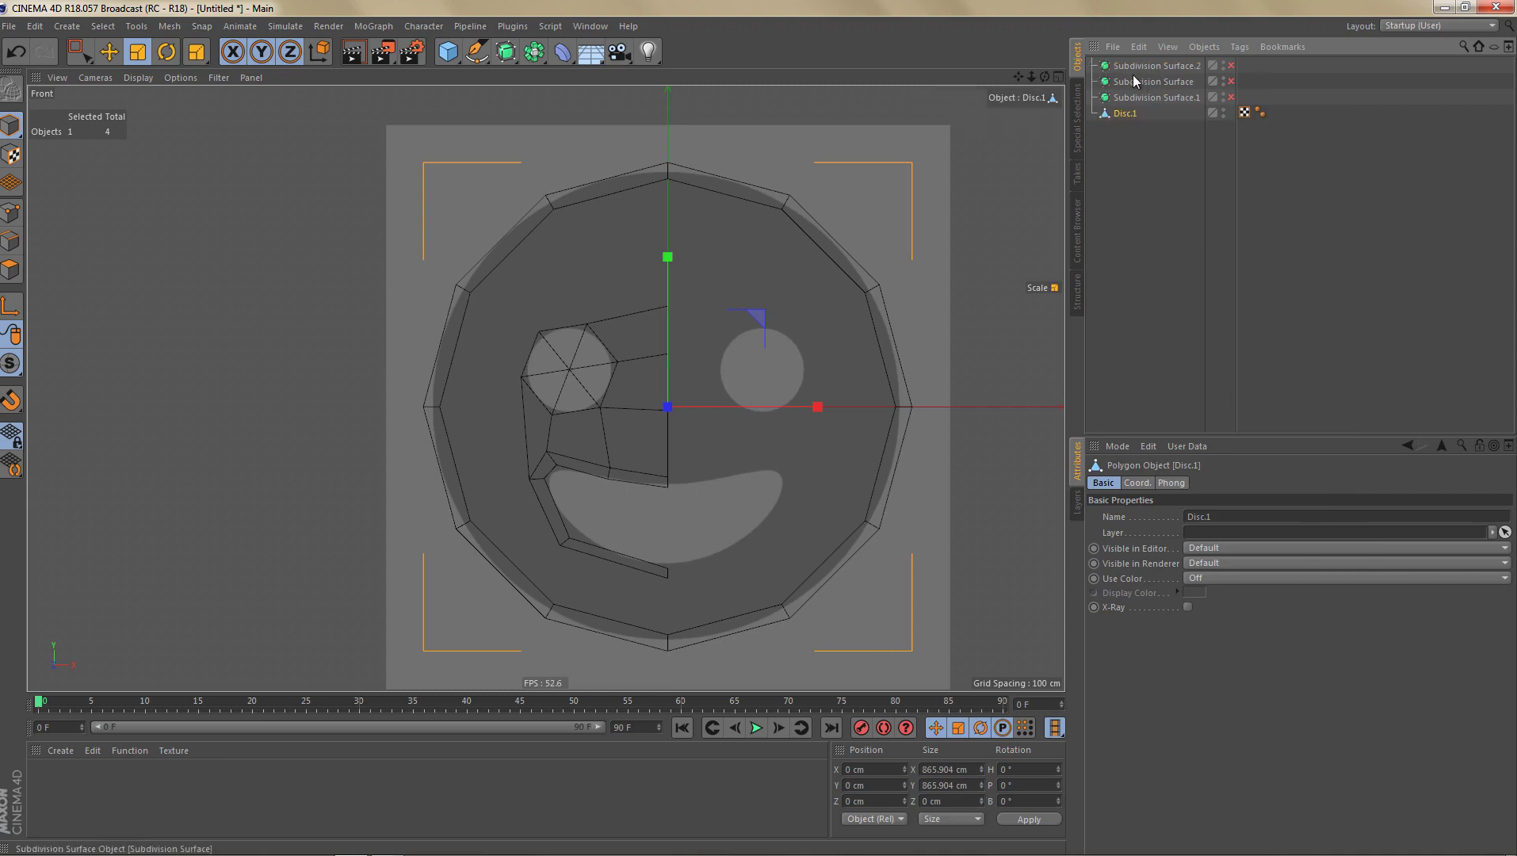
{"action": "left_click", "coordinate": [1134, 65]}
{"action": "left_click", "coordinate": [1139, 81], "text": "ctrl"}
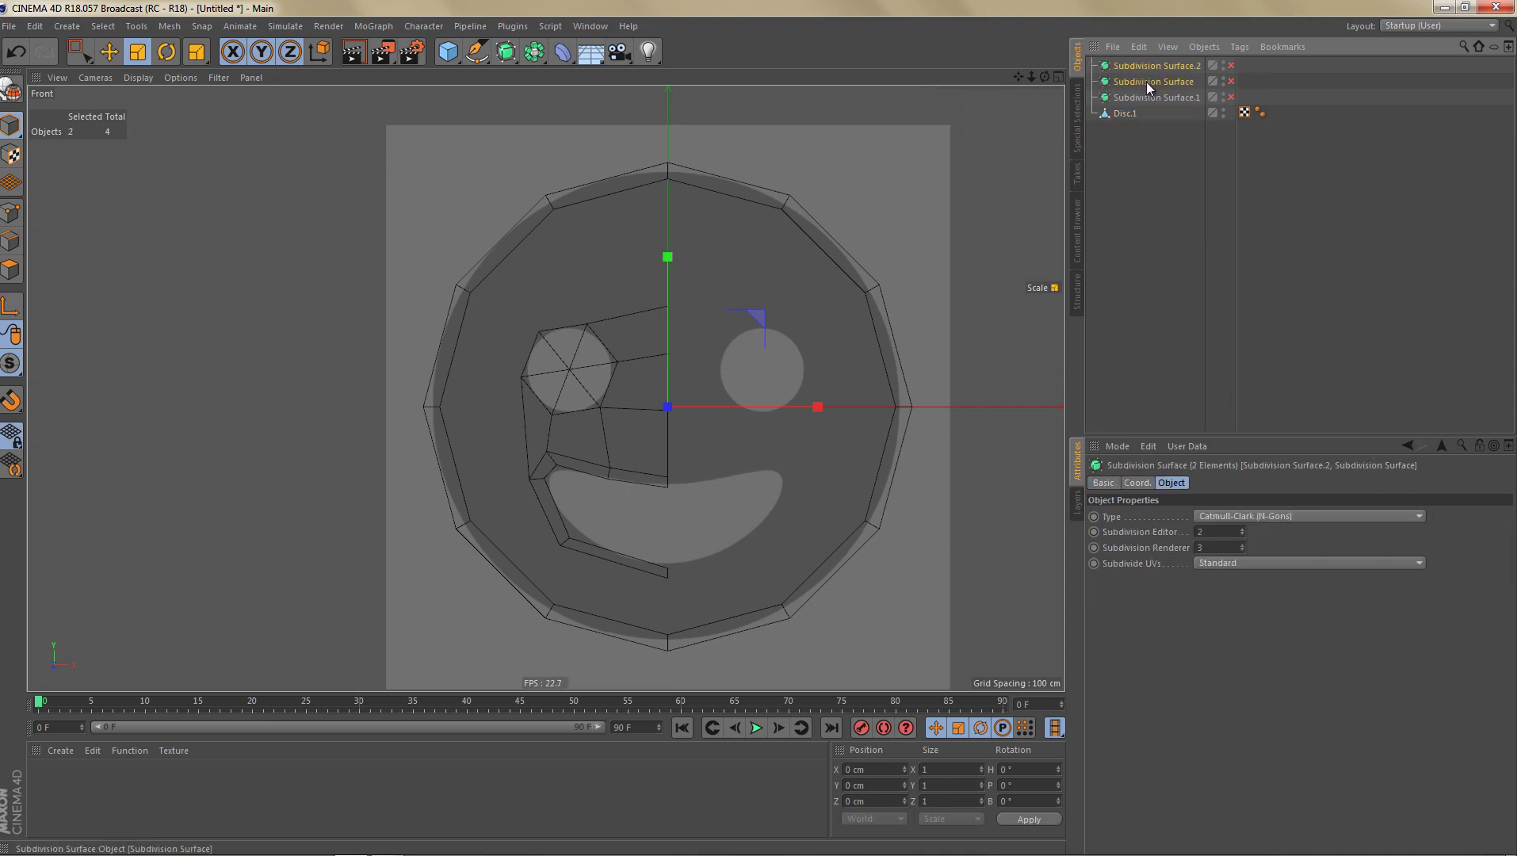
{"action": "key", "text": "Delete"}
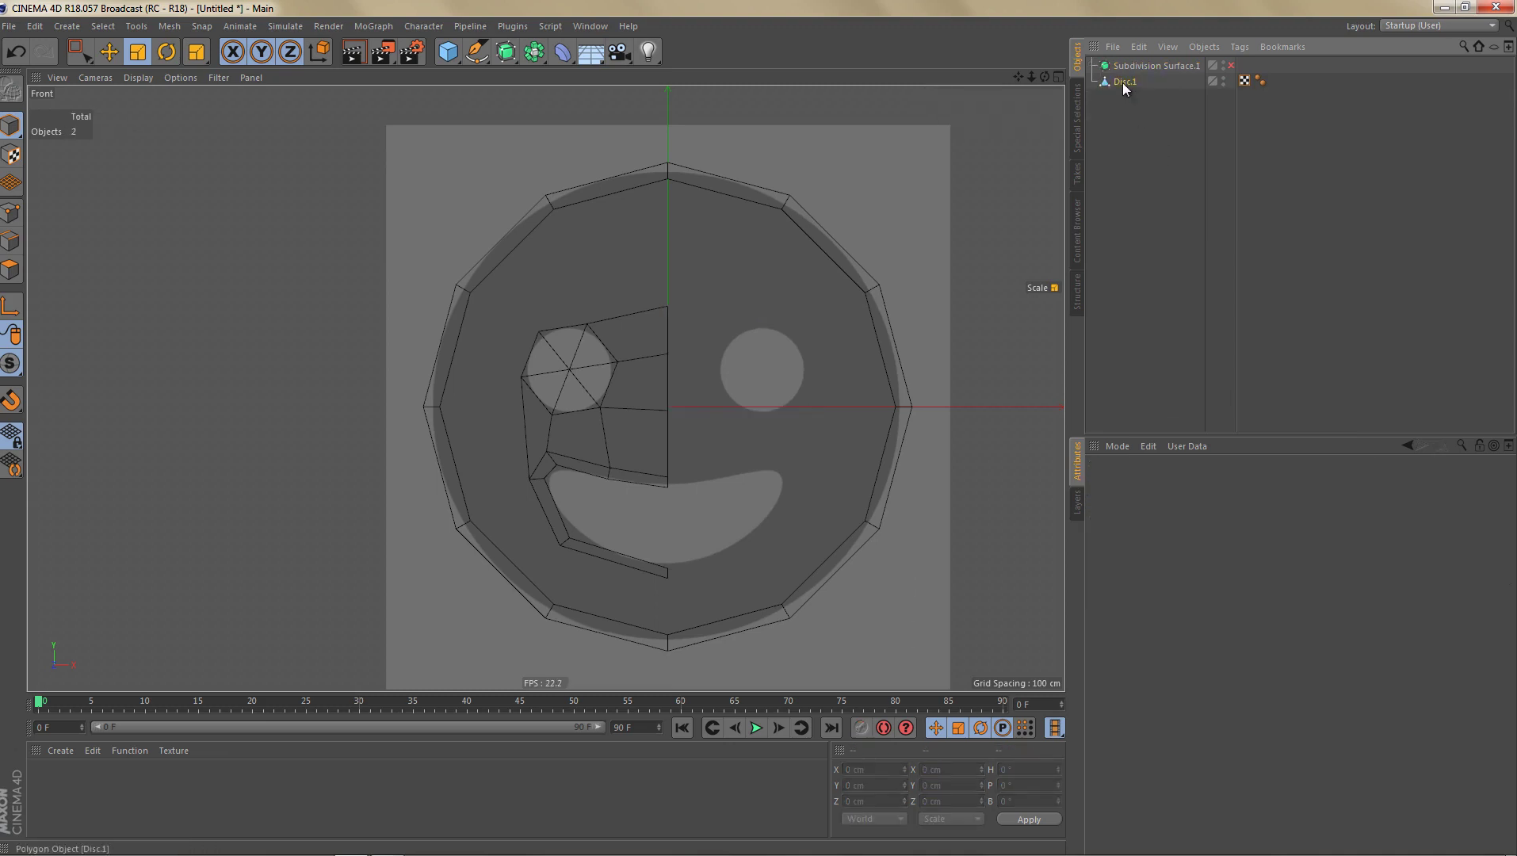
Step: Delete all ring points of the merged mesh that lie right of the centre line
{"action": "left_click", "coordinate": [1122, 84]}
{"action": "middle_click_drag", "start_coordinate": [805, 402], "coordinate": [776, 394], "text": "alt"}
{"action": "key", "text": "Return"}
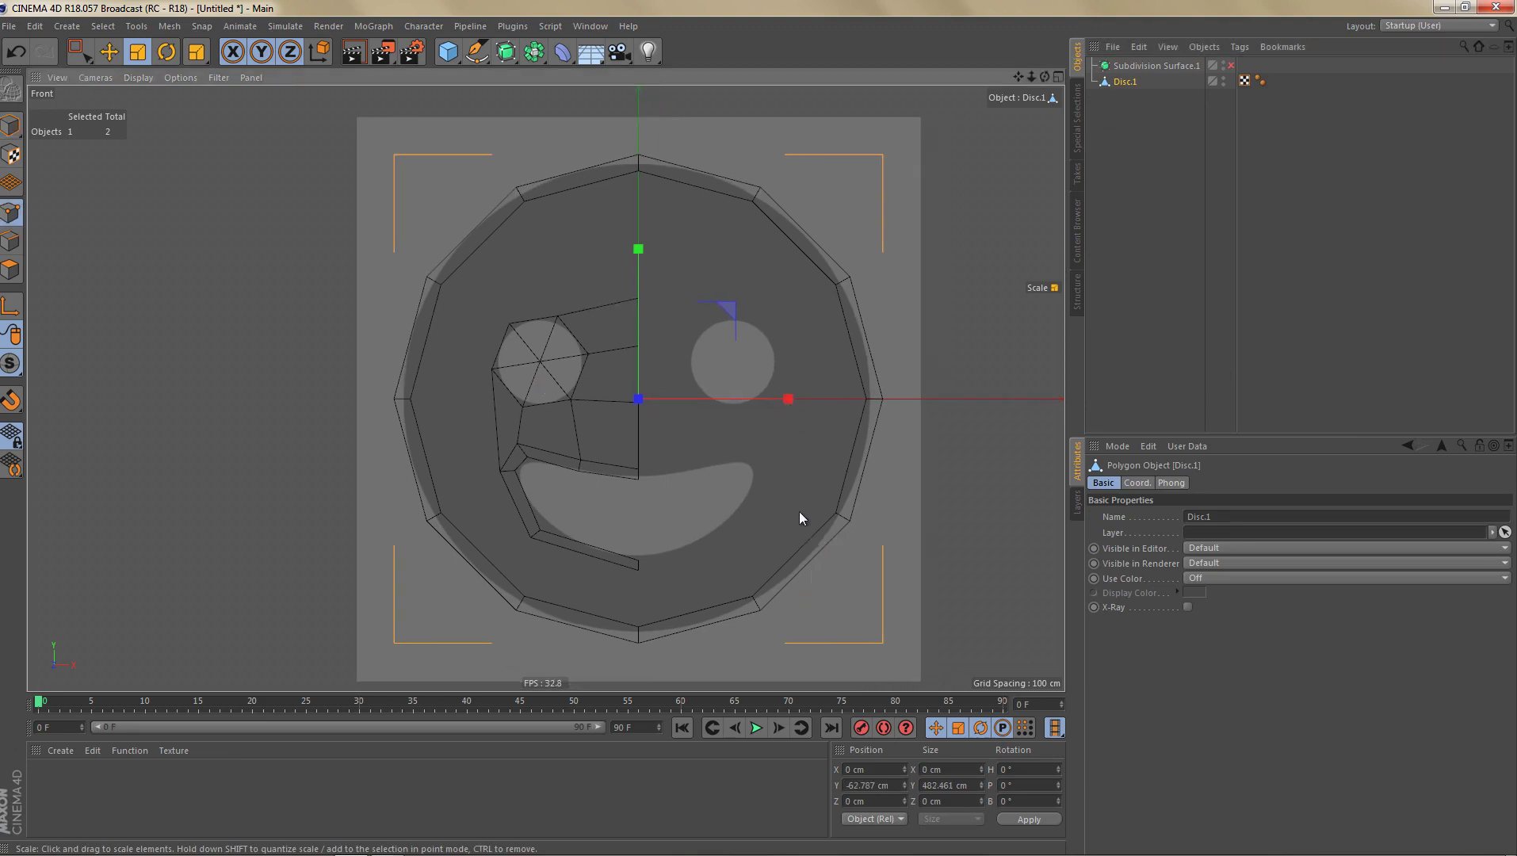
{"action": "key", "text": "0"}
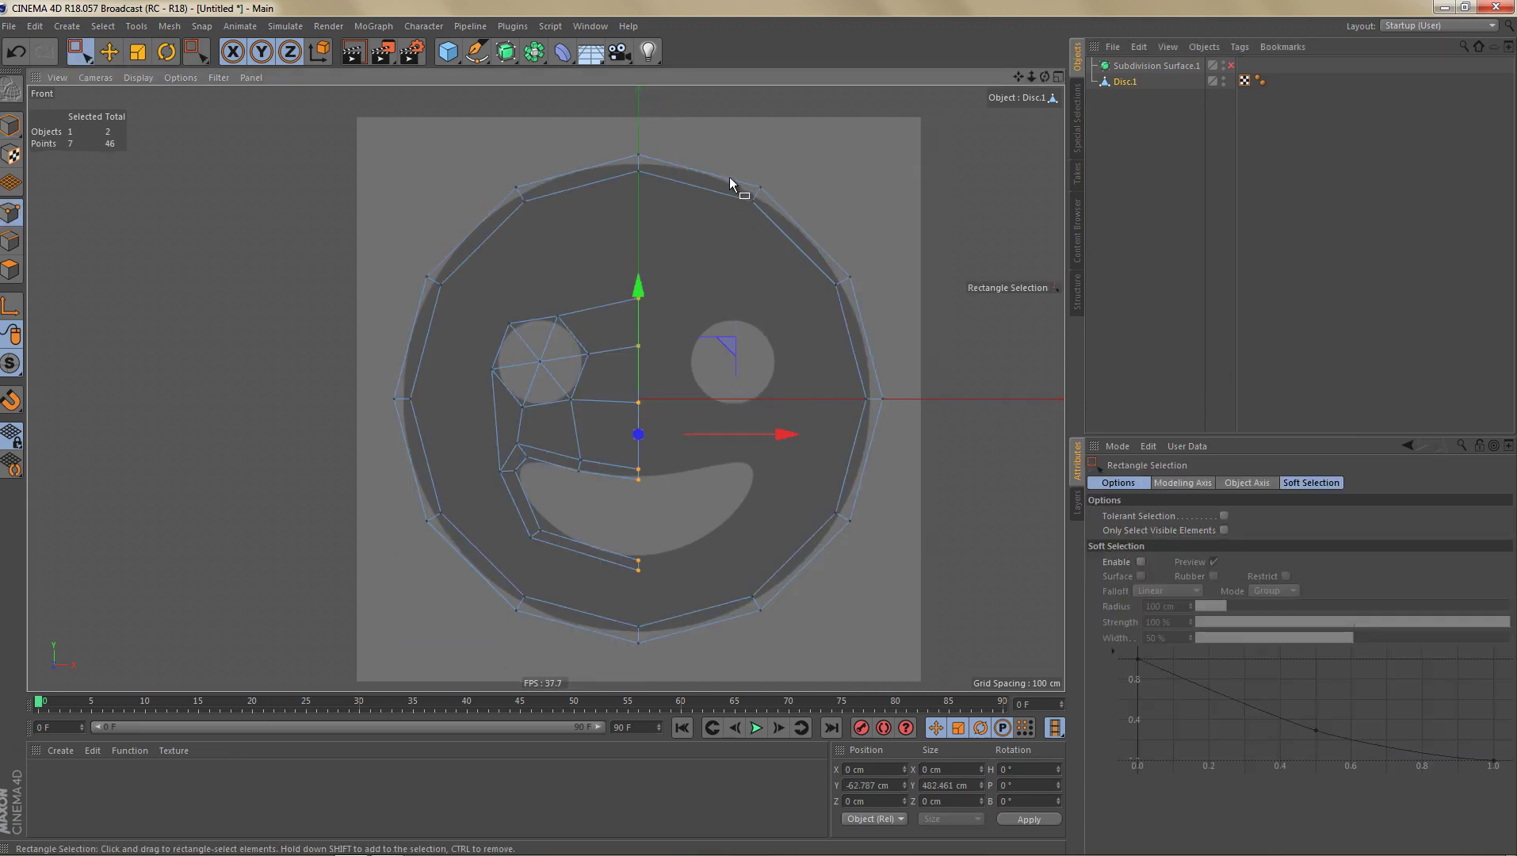
{"action": "left_click_drag", "start_coordinate": [722, 158], "coordinate": [964, 675]}
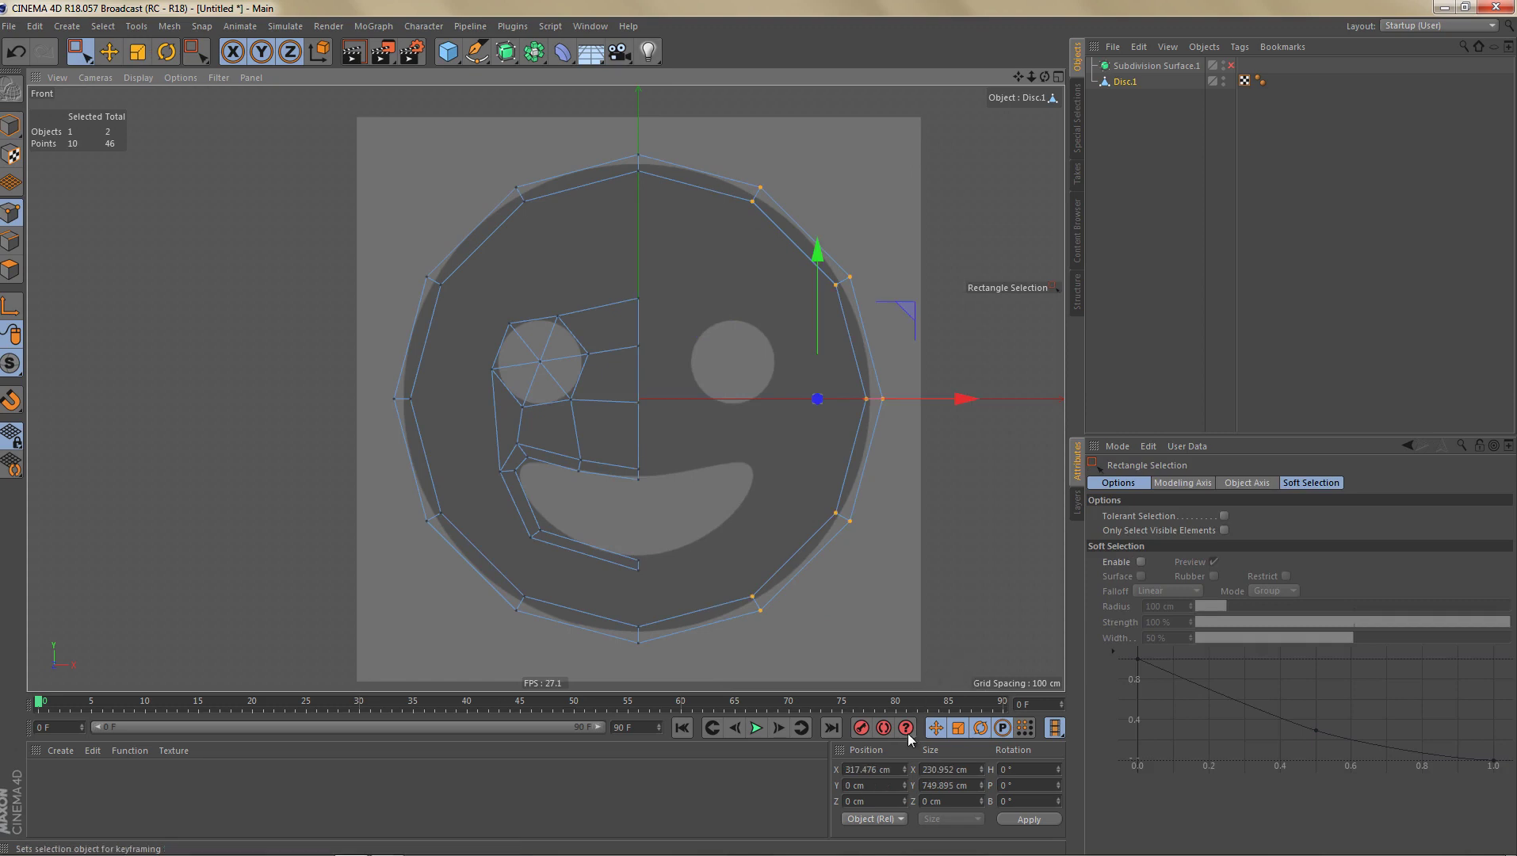
{"action": "key", "text": "Delete"}
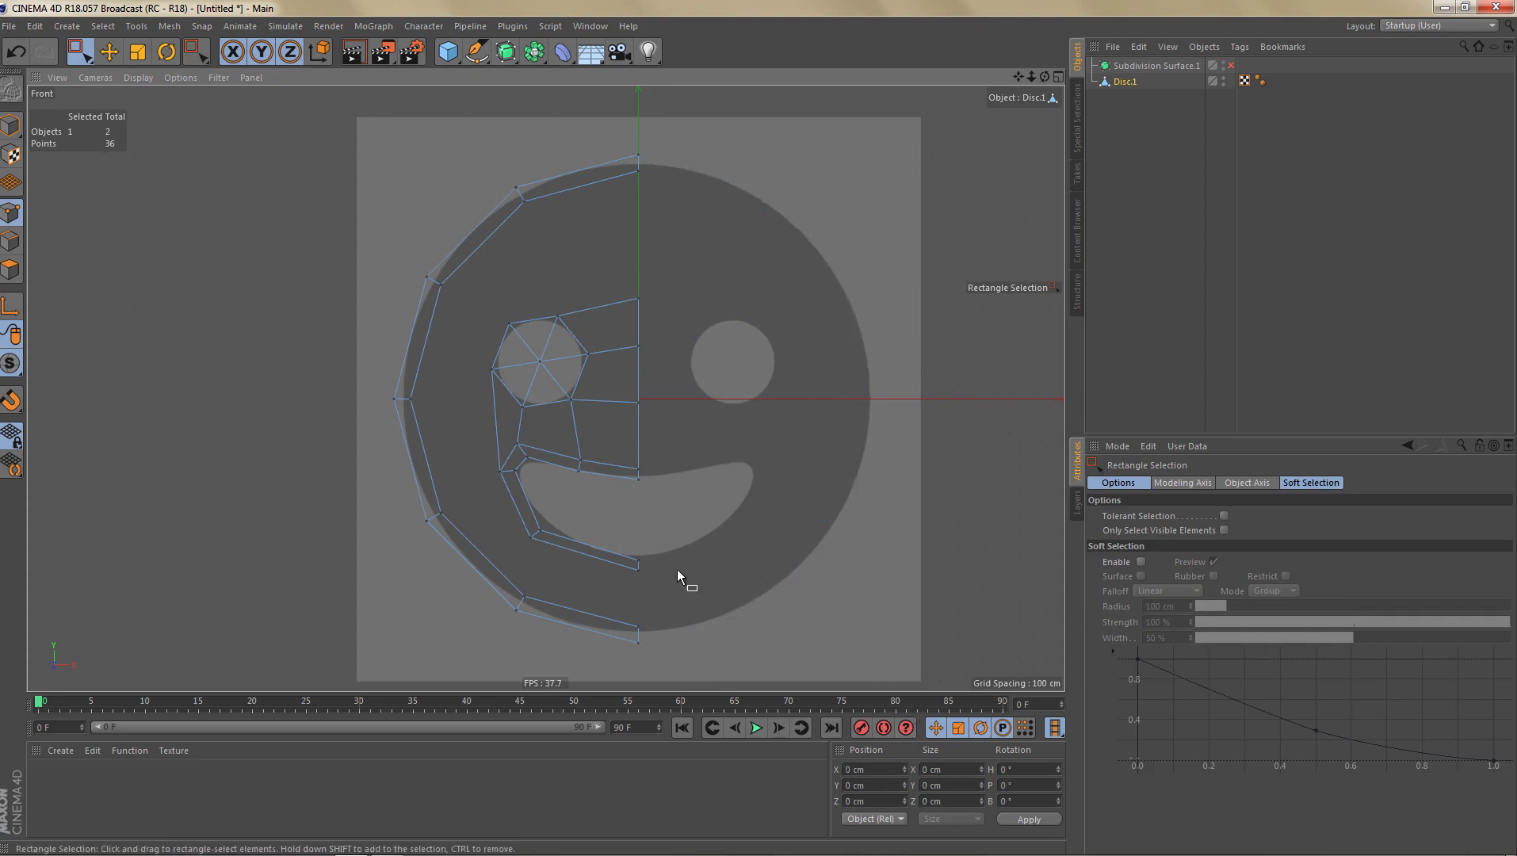
Step: Bridge the ring's two lowest inner edges to the mouth's lower outer edges with the Polygon Pen in the perspective view
{"action": "scroll", "coordinate": [664, 523], "scroll_direction": "up", "scroll_amount": 5}
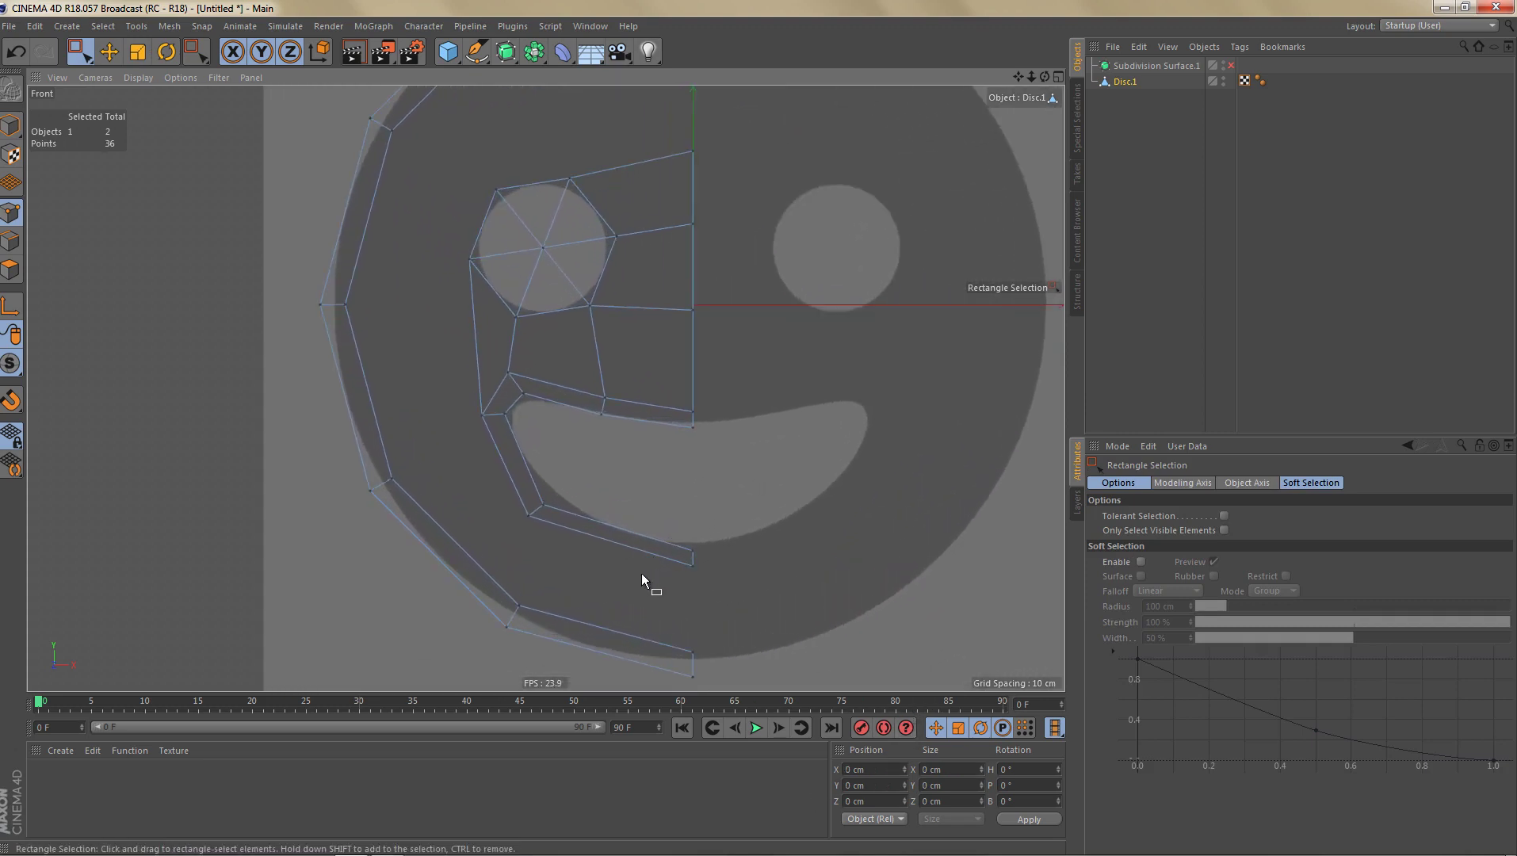
{"action": "middle_click", "coordinate": [644, 524]}
{"action": "middle_click", "coordinate": [379, 253]}
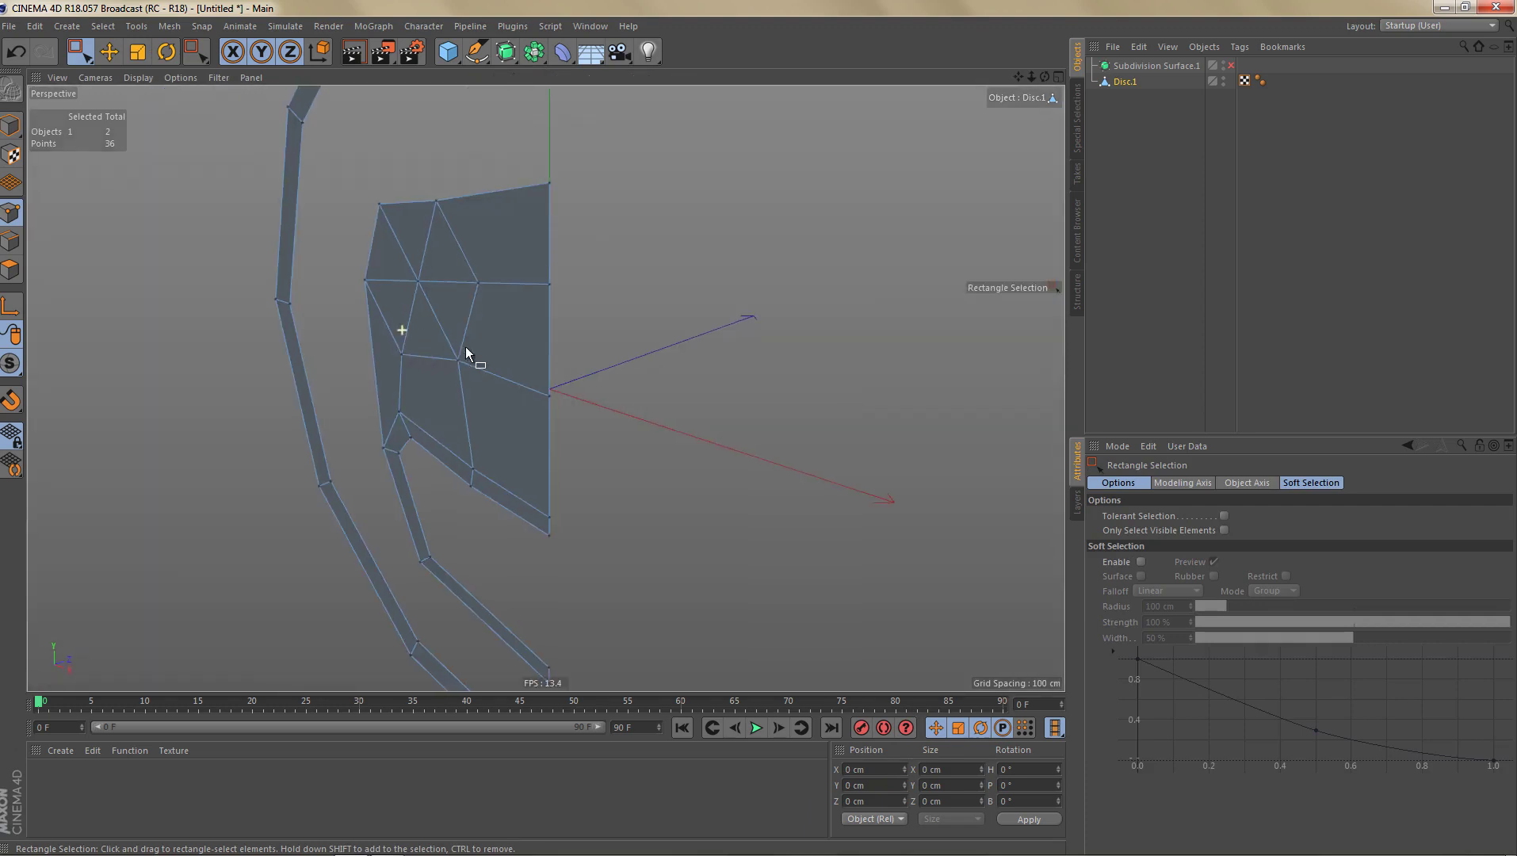
{"action": "left_click_drag", "start_coordinate": [547, 388], "coordinate": [666, 395], "text": "alt"}
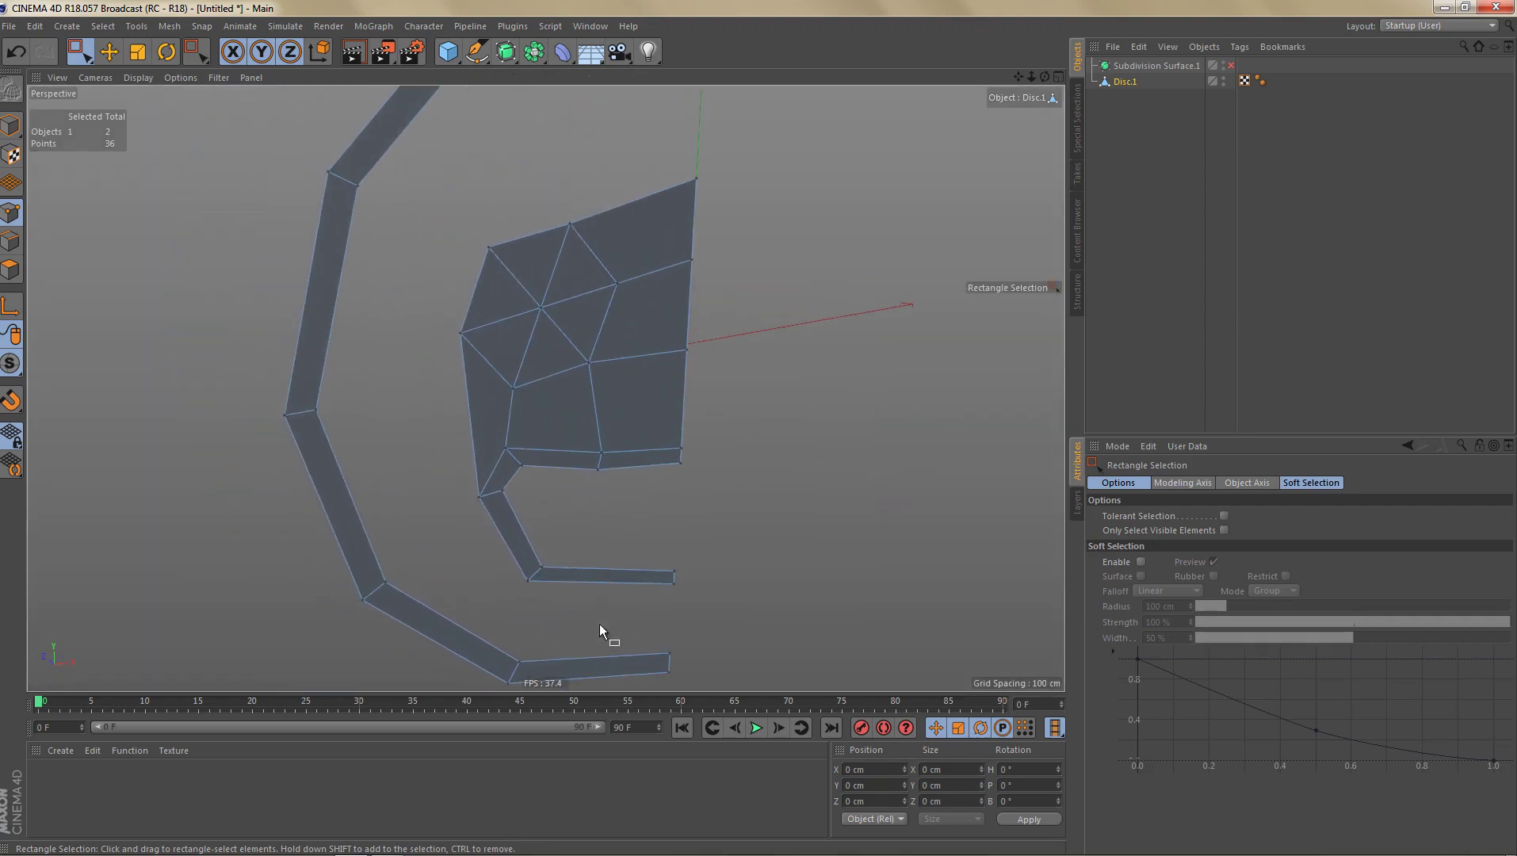
{"action": "key", "text": "m"}
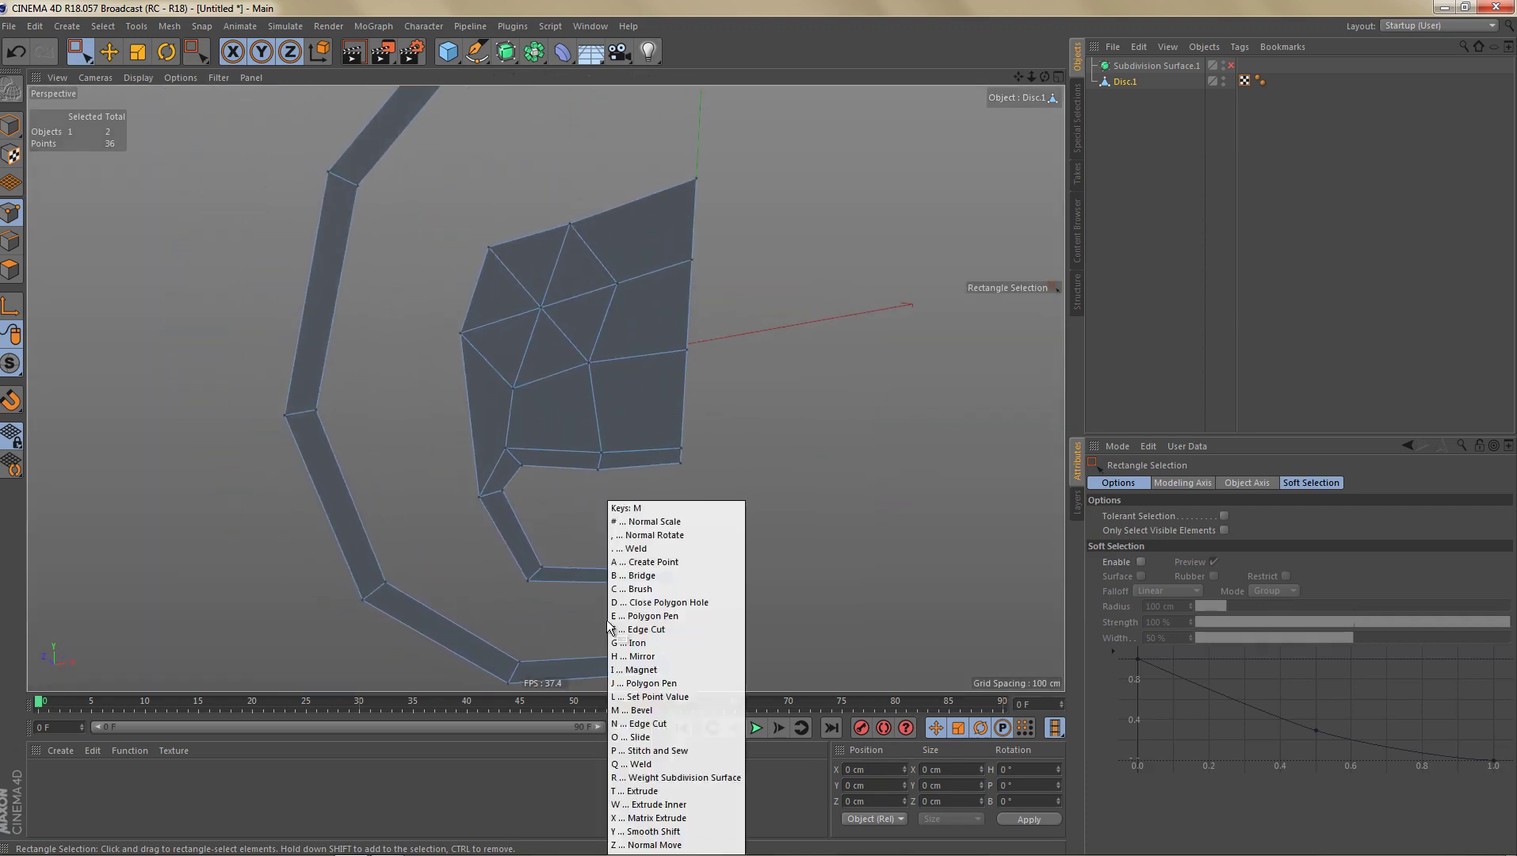
{"action": "key", "text": "e"}
{"action": "left_click_drag", "start_coordinate": [591, 656], "coordinate": [596, 581], "text": "ctrl"}
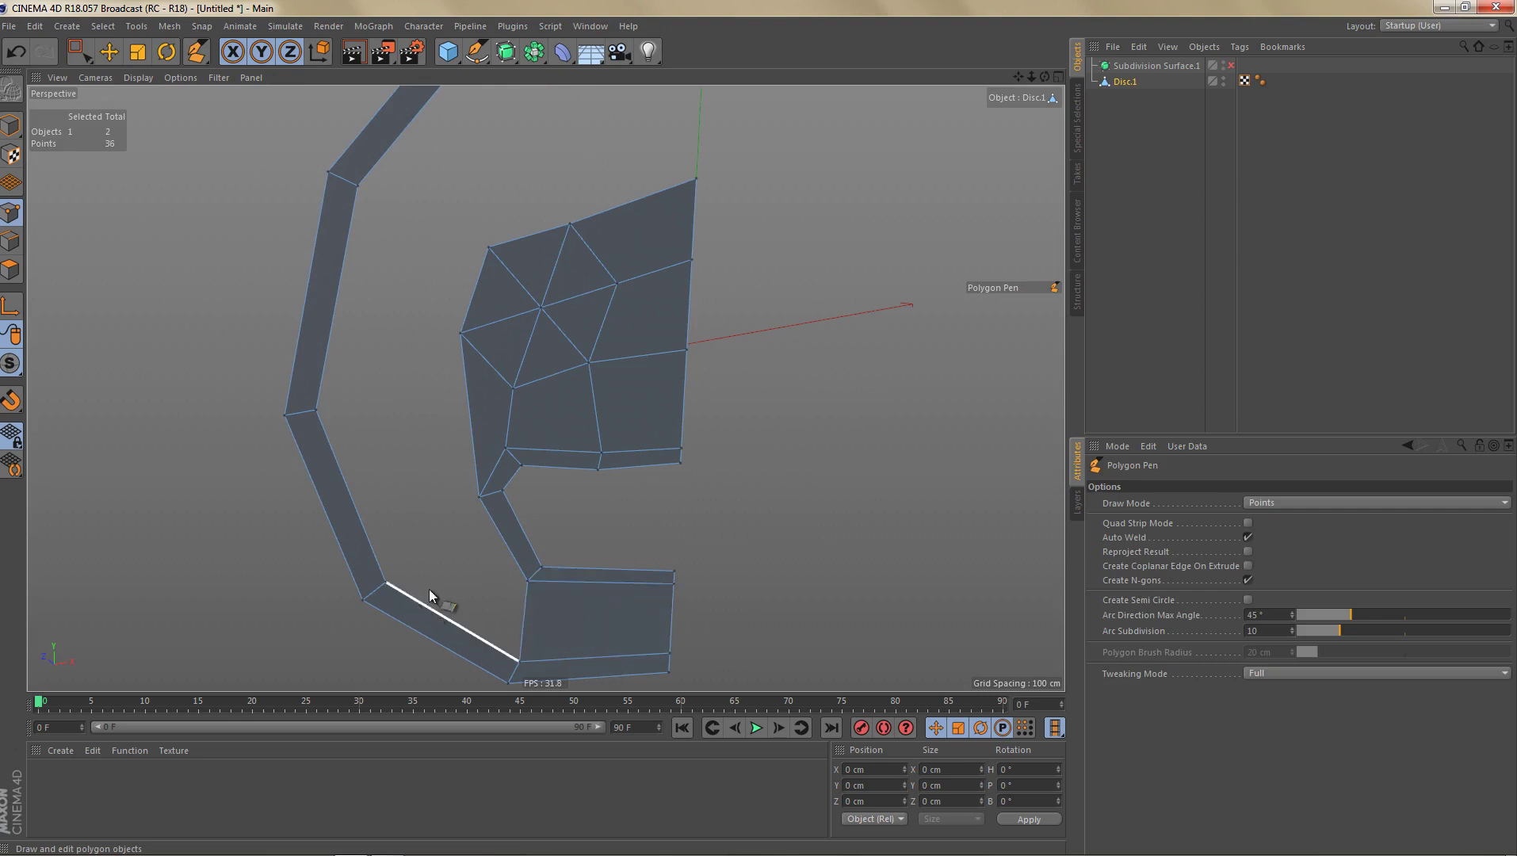
{"action": "left_click_drag", "start_coordinate": [429, 589], "coordinate": [496, 514], "text": "ctrl"}
Step: Bridge the ring's next three inner edges to the face's outer side edge and the eye's outer and upper edges
{"action": "left_click_drag", "start_coordinate": [323, 482], "coordinate": [473, 384], "text": "ctrl"}
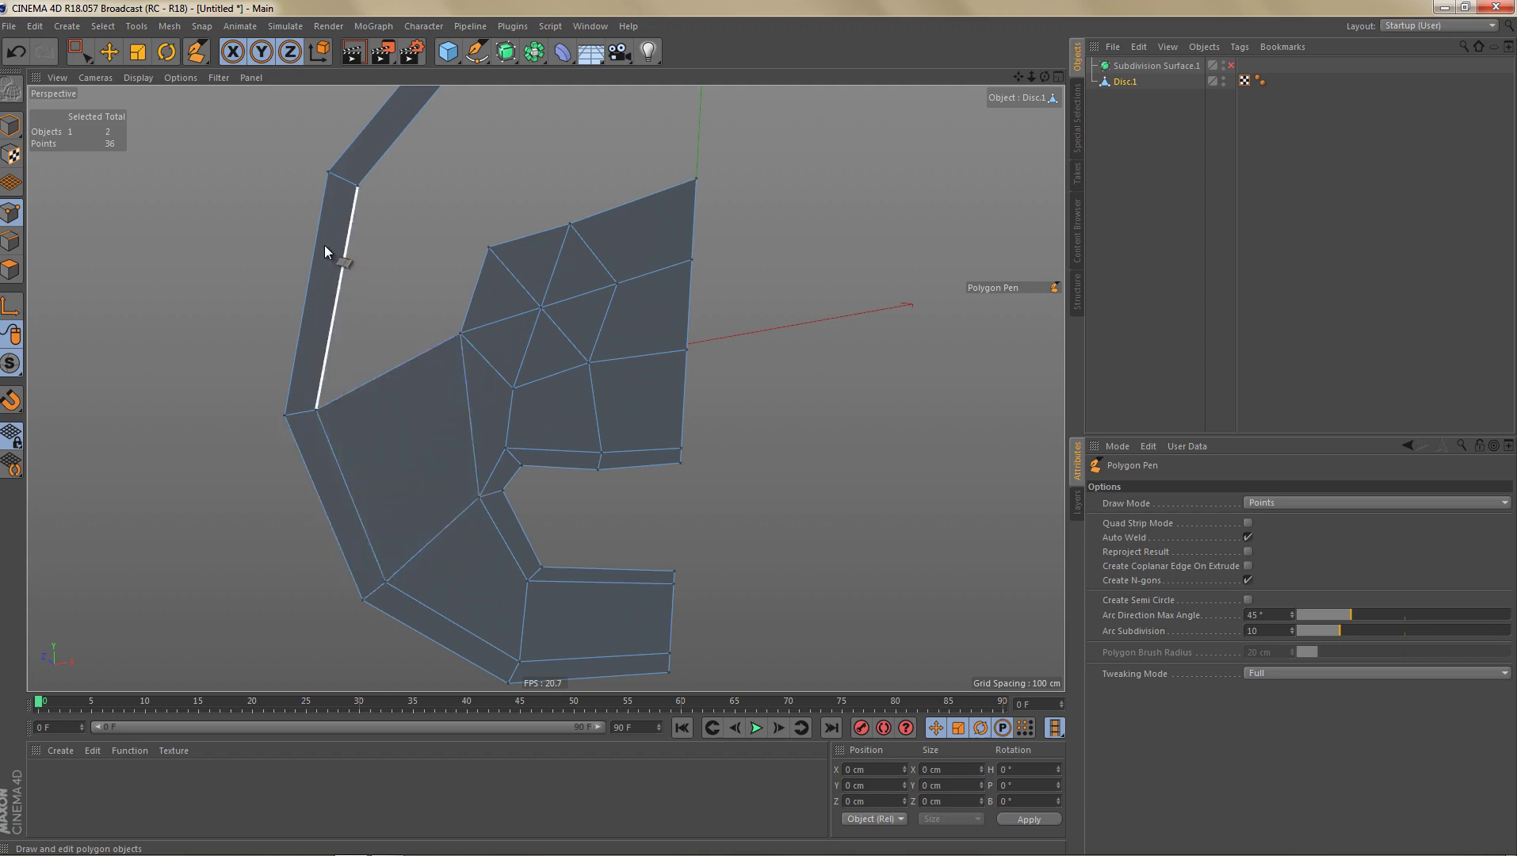
{"action": "left_click_drag", "start_coordinate": [352, 261], "coordinate": [482, 295], "text": "ctrl"}
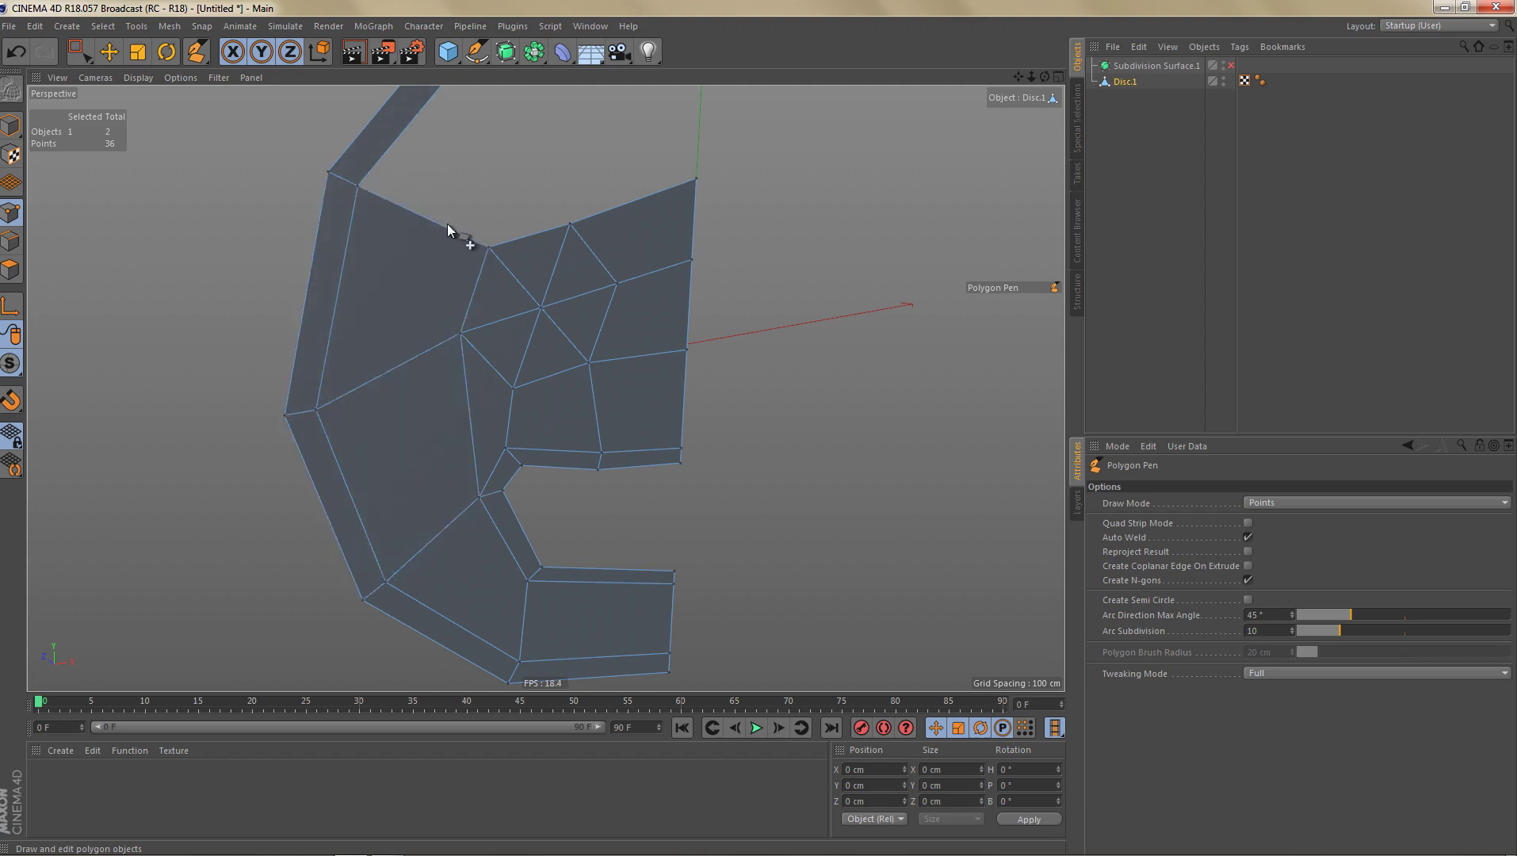
{"action": "middle_click_drag", "start_coordinate": [504, 279], "coordinate": [409, 311], "text": "alt"}
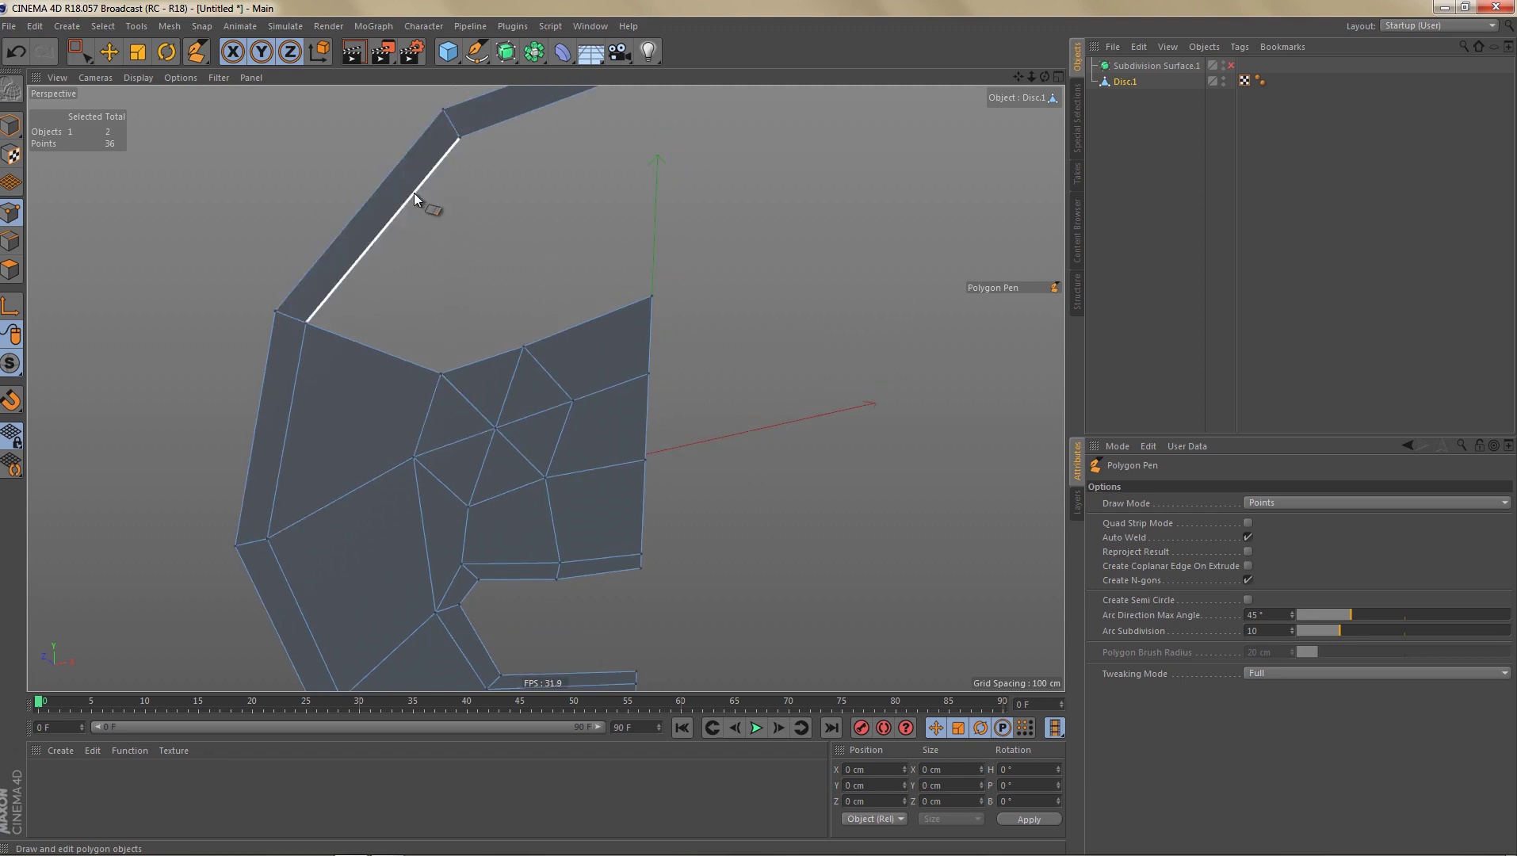
{"action": "left_click_drag", "start_coordinate": [414, 193], "coordinate": [497, 370], "text": "ctrl"}
{"action": "middle_click_drag", "start_coordinate": [536, 298], "coordinate": [441, 366], "text": "alt"}
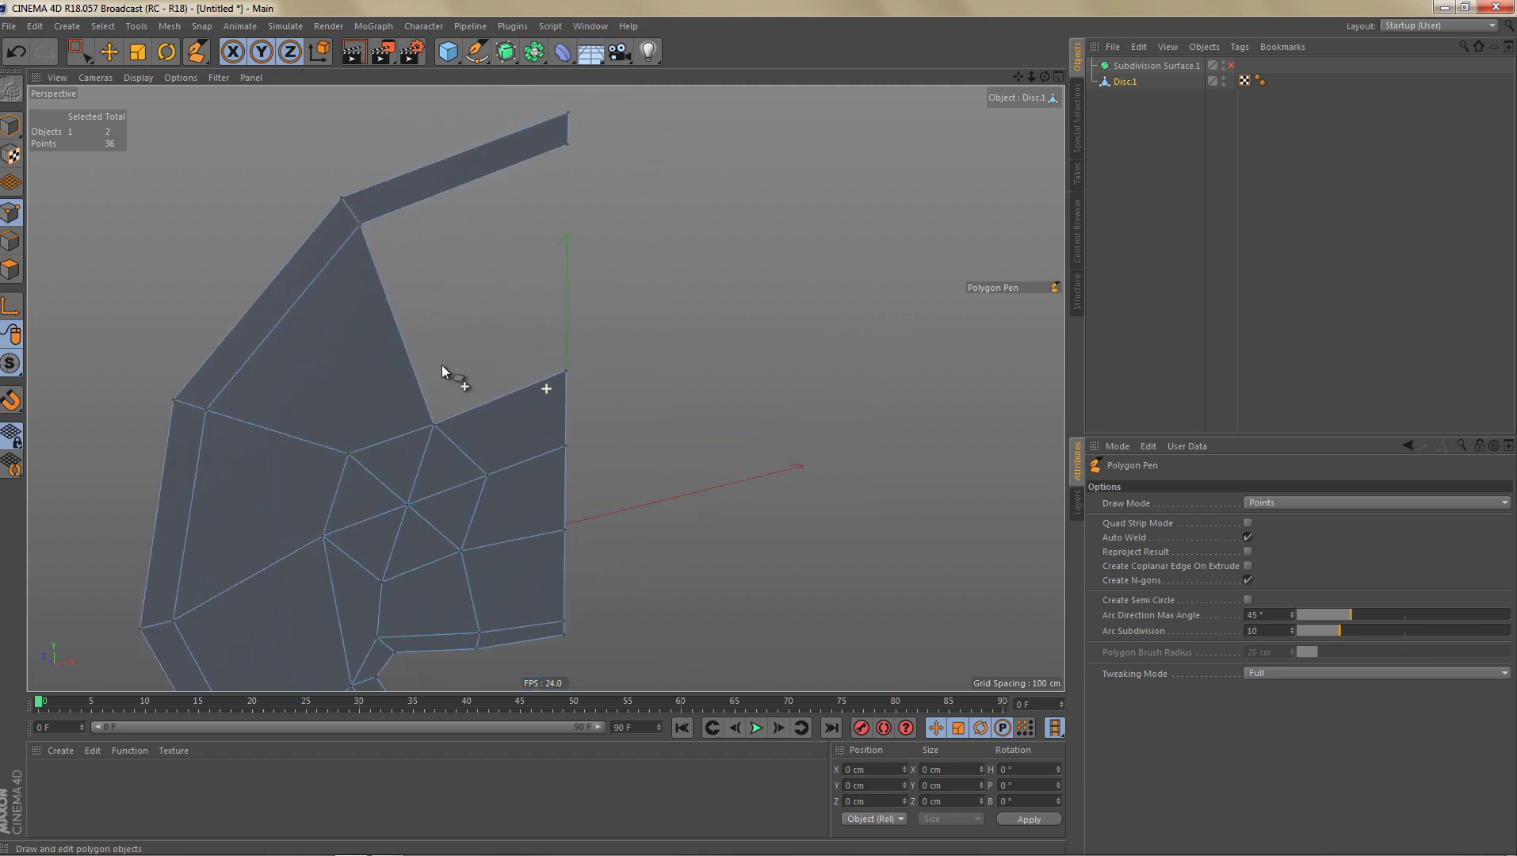
Step: Bridge the ring's uppermost inner edge to the face's top edge between the eye and the centre line
{"action": "left_click_drag", "start_coordinate": [481, 177], "coordinate": [502, 398], "text": "ctrl"}
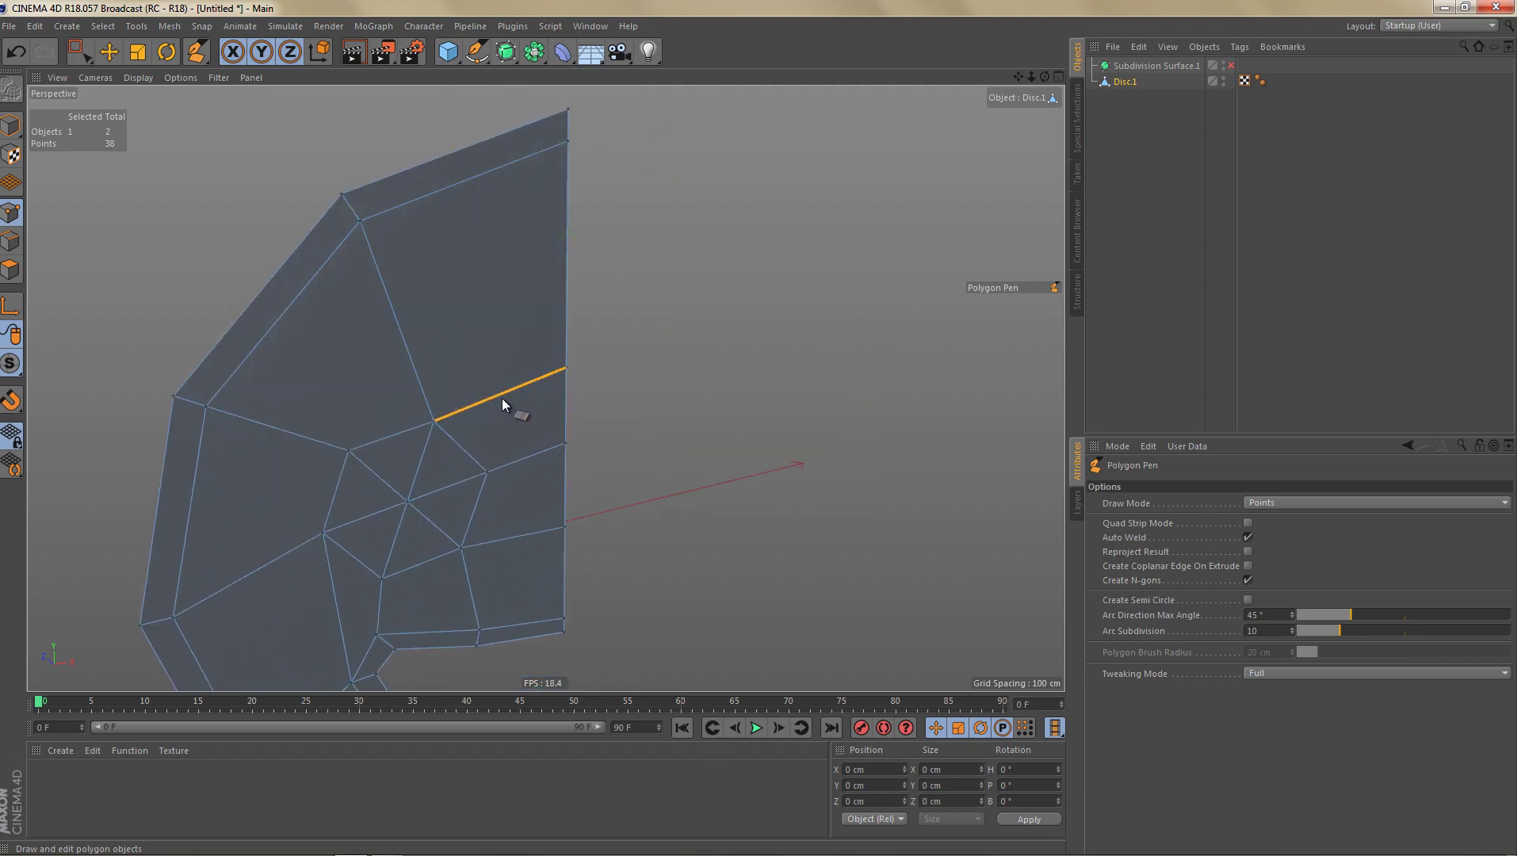
{"action": "scroll", "coordinate": [511, 390], "scroll_direction": "down", "scroll_amount": 3}
{"action": "middle_click_drag", "start_coordinate": [474, 462], "coordinate": [524, 375], "text": "alt"}
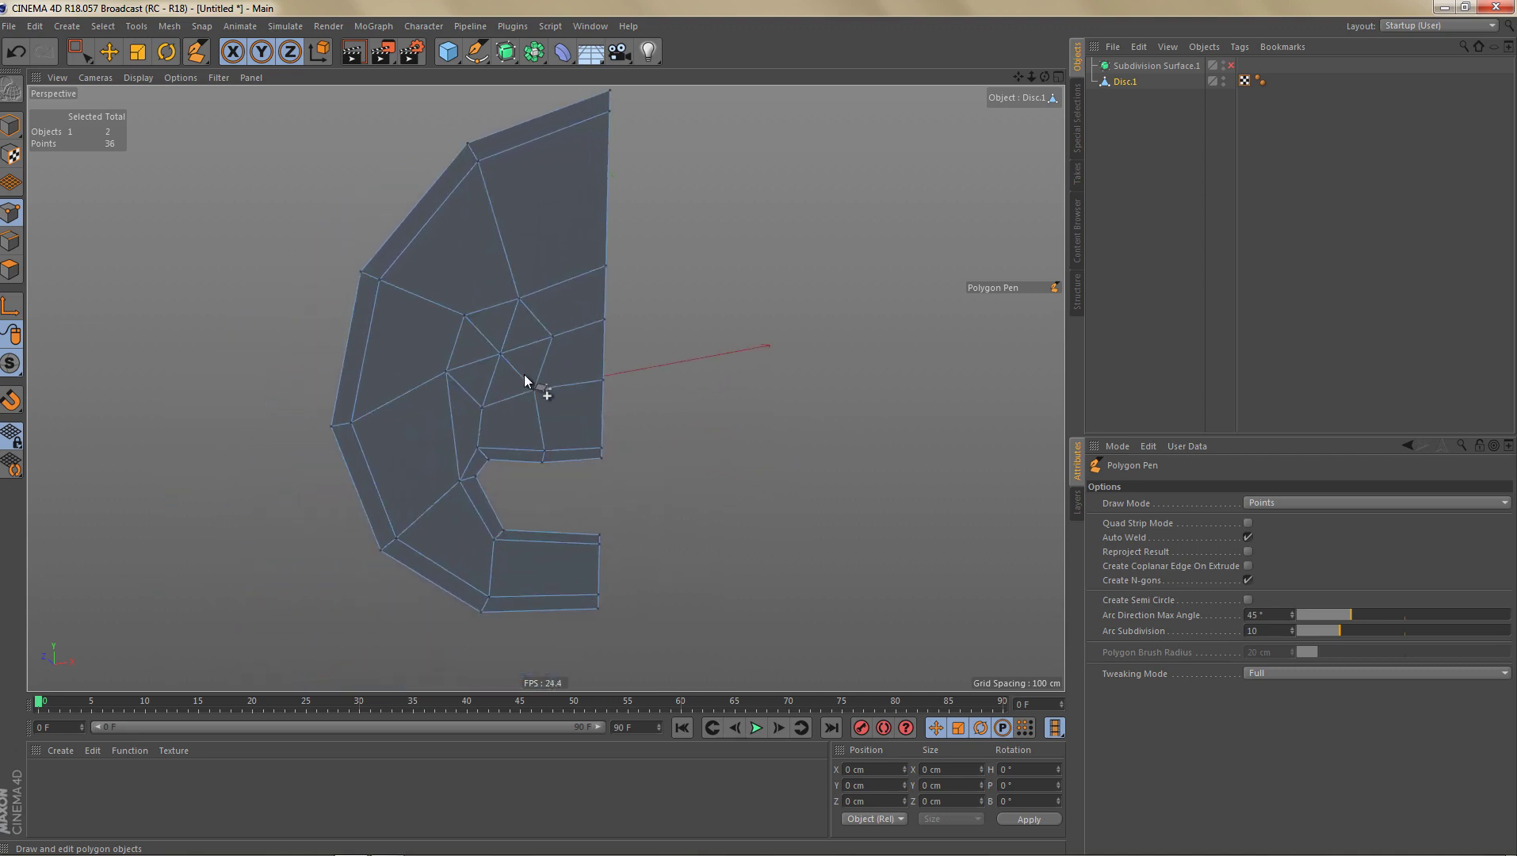
Step: Select the four diagonal spoke edges inside the eye, excluding the two crossing edges, and dissolve them
{"action": "right_click_drag", "start_coordinate": [508, 386], "coordinate": [591, 388], "text": "alt"}
{"action": "left_click_drag", "start_coordinate": [531, 404], "coordinate": [505, 370], "text": "alt"}
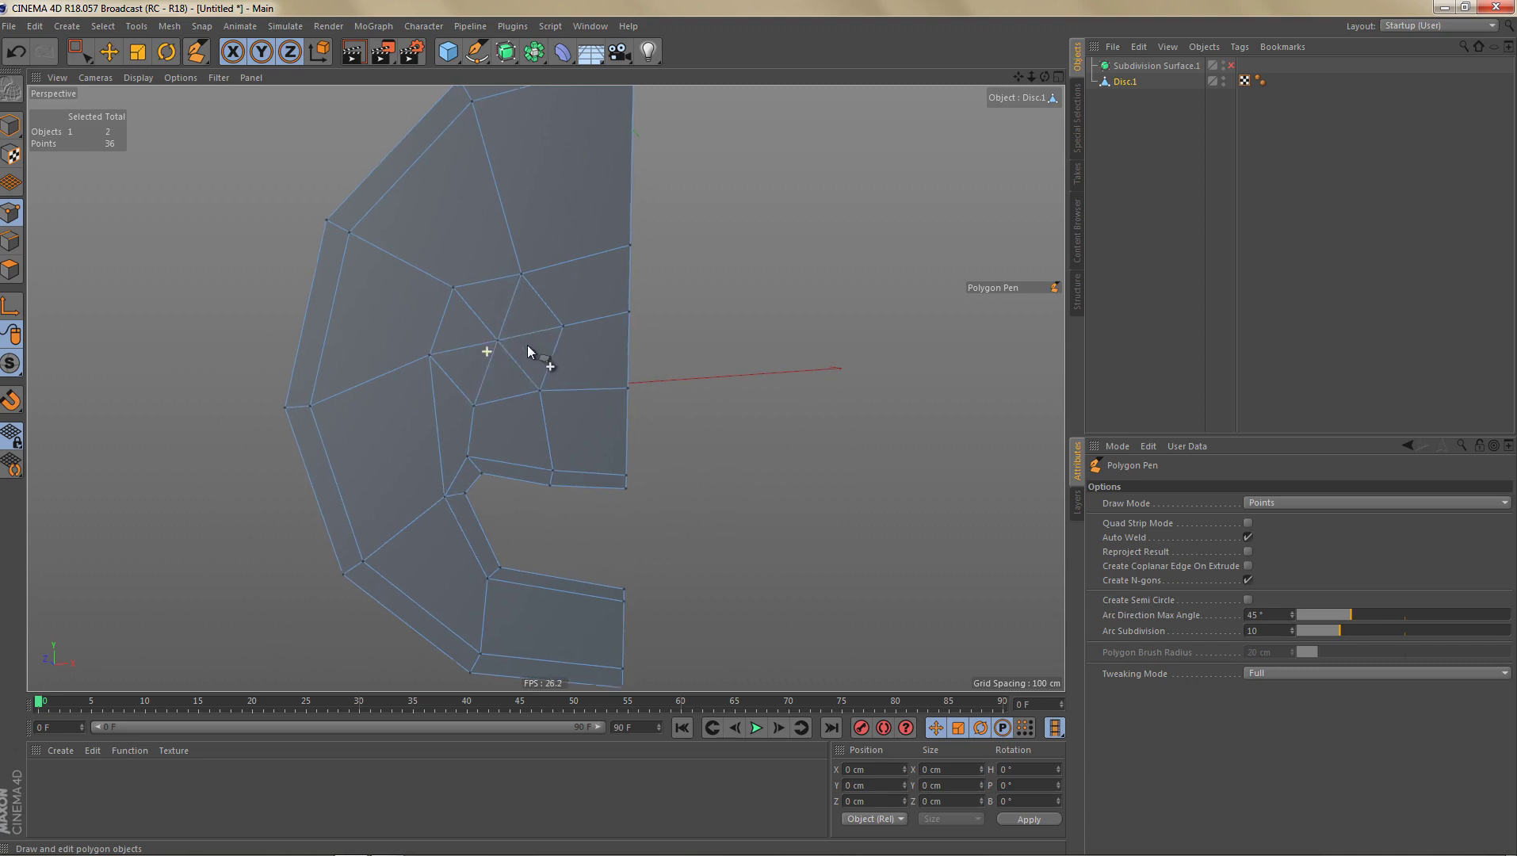
{"action": "scroll", "coordinate": [527, 345], "scroll_direction": "up", "scroll_amount": 3}
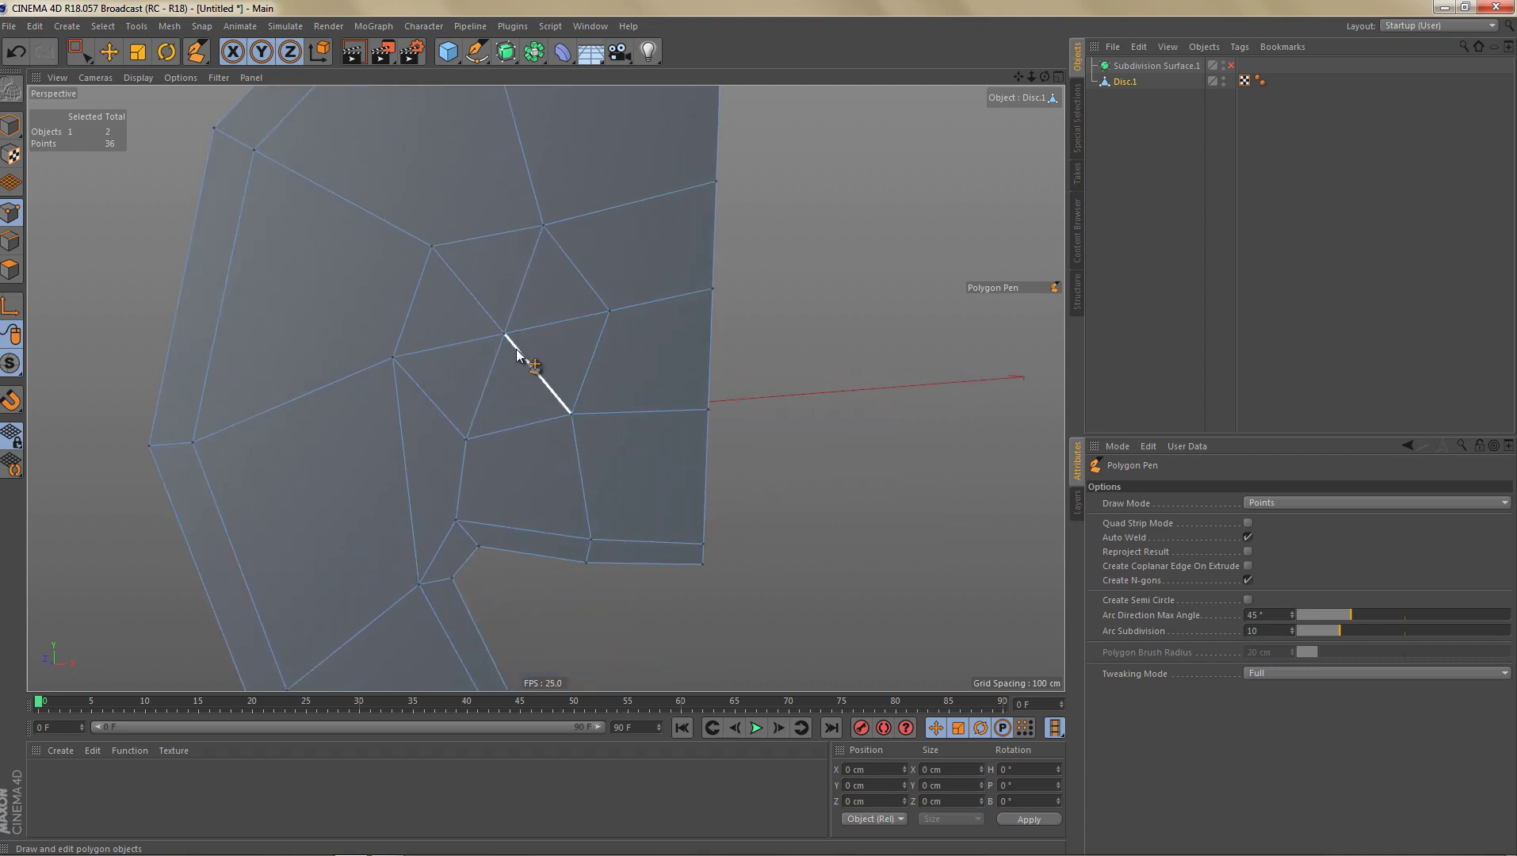
{"action": "key", "text": "Return"}
{"action": "key", "text": "9"}
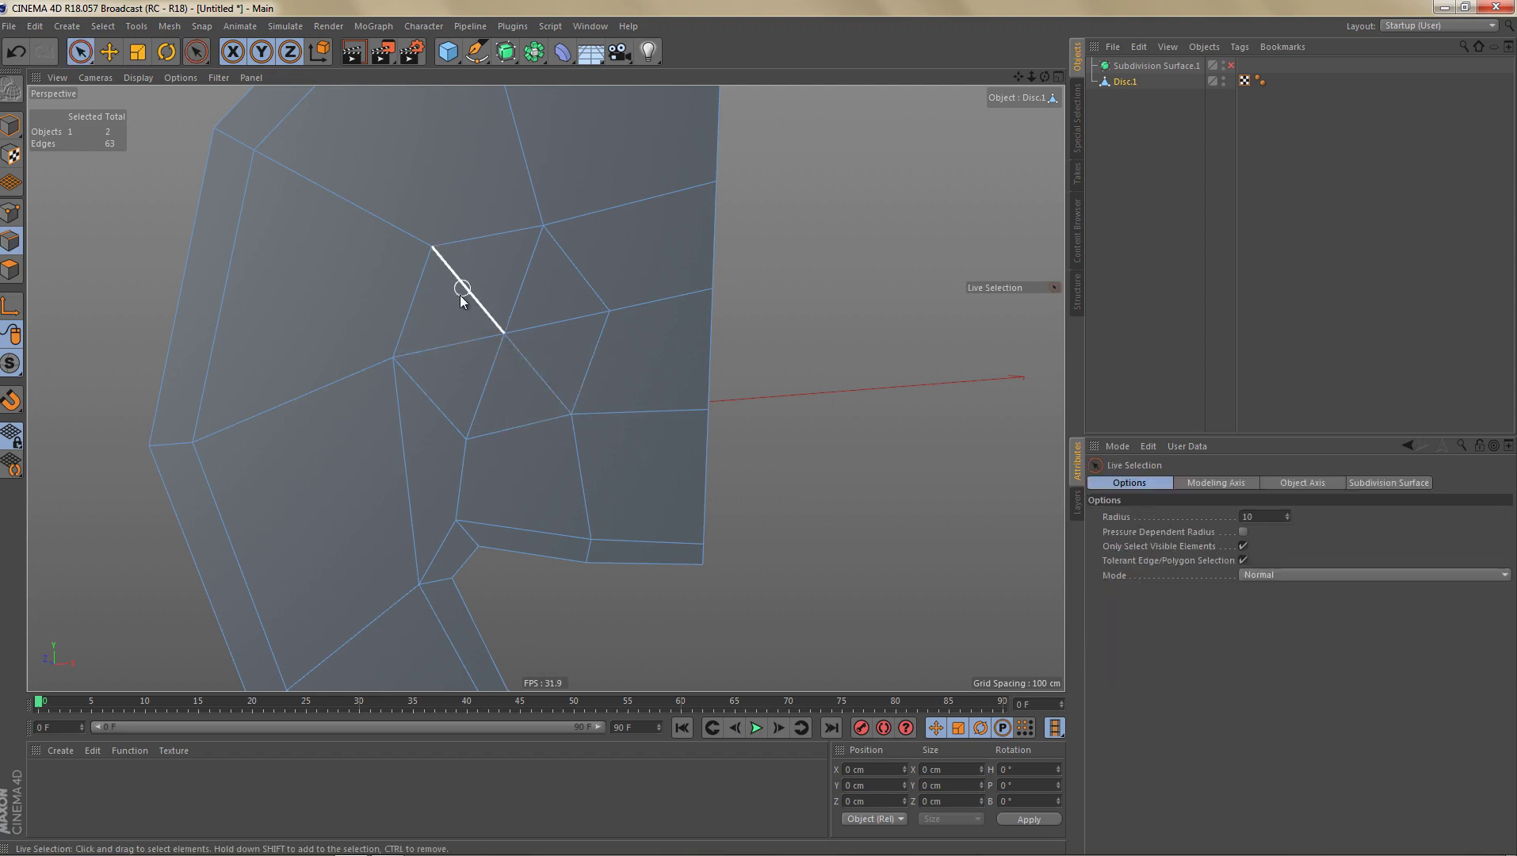
{"action": "left_click", "coordinate": [460, 300]}
{"action": "left_click", "coordinate": [524, 281], "text": "shift"}
{"action": "left_click", "coordinate": [501, 363], "text": "shift"}
{"action": "left_click", "coordinate": [543, 371], "text": "shift"}
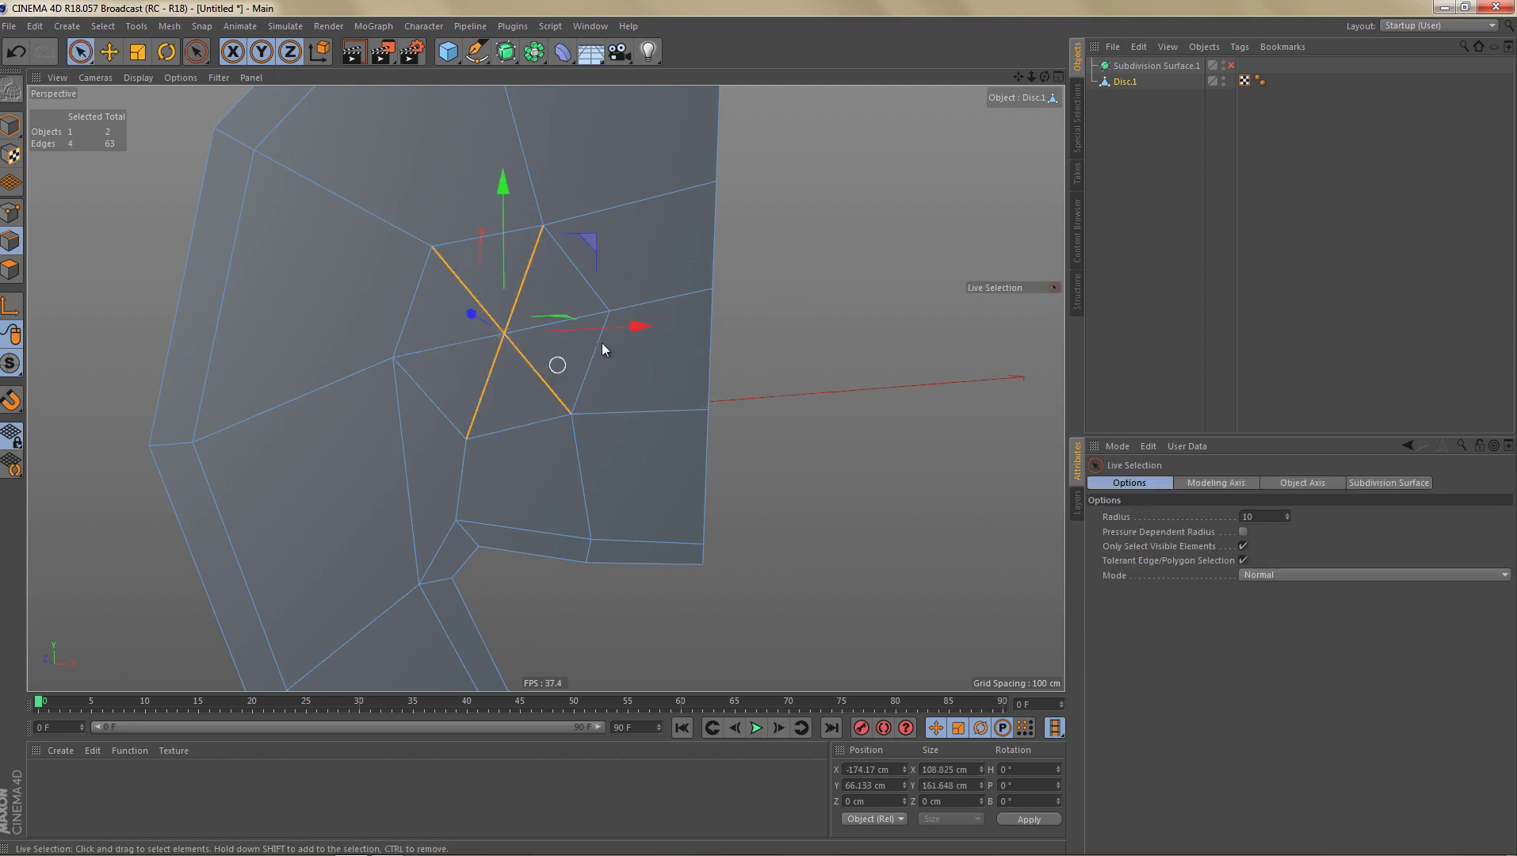
{"action": "right_click", "coordinate": [757, 250]}
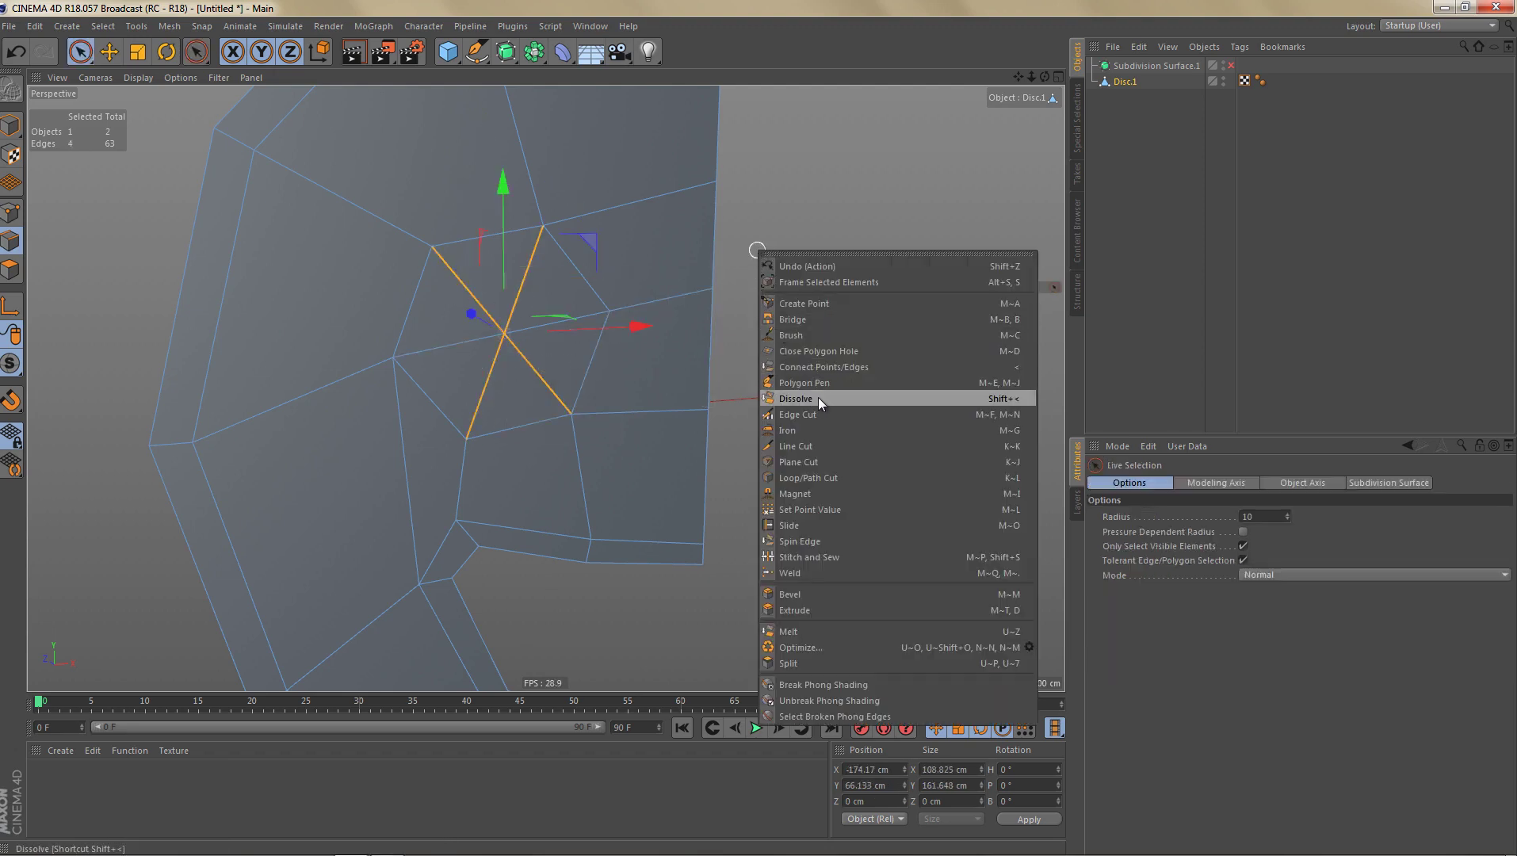
{"action": "left_click", "coordinate": [821, 404]}
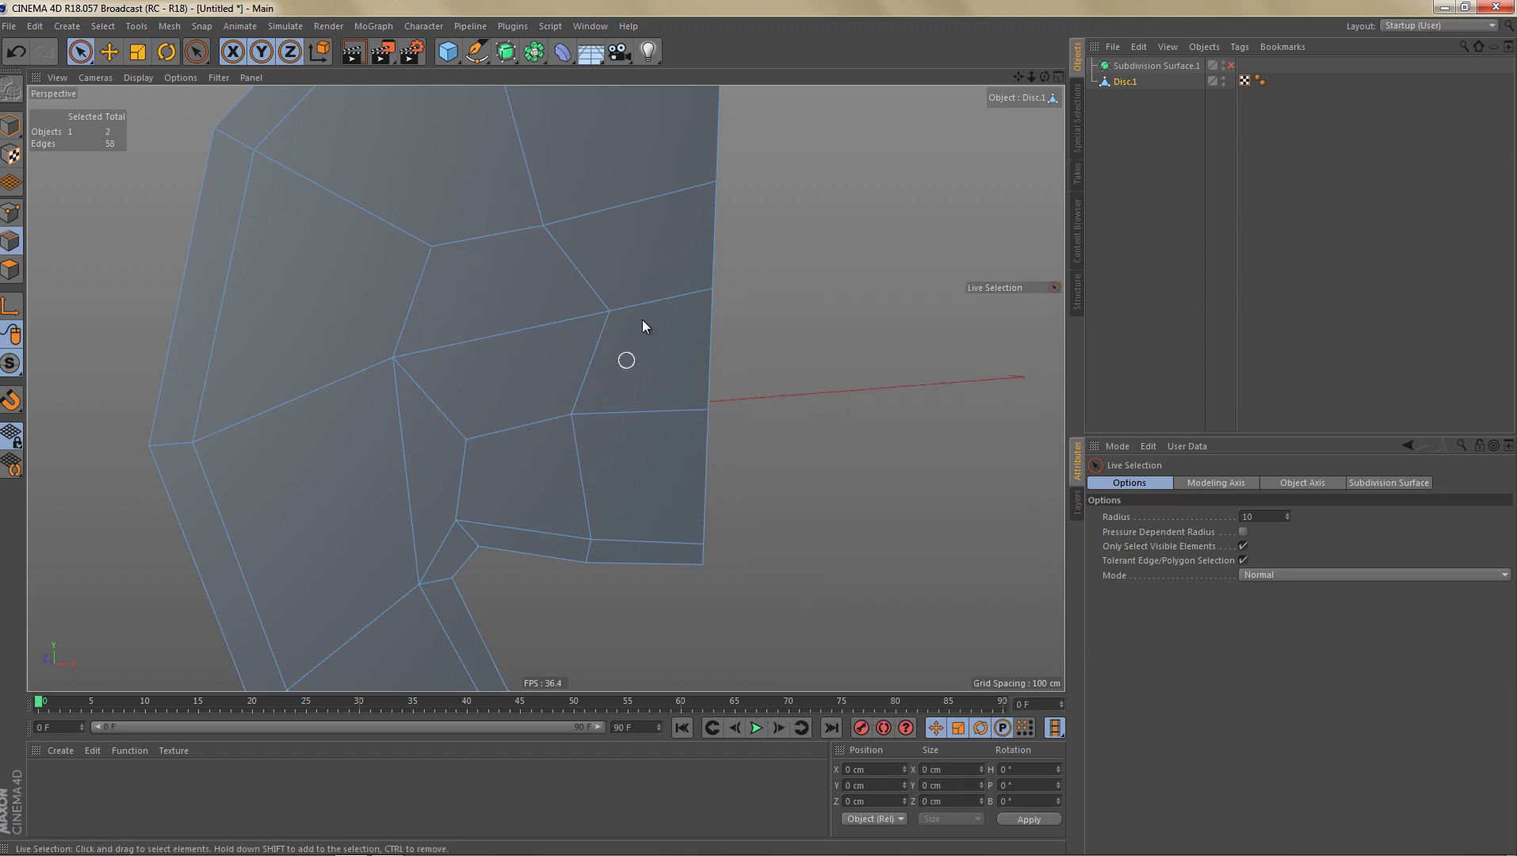
Step: Select the head ring's whole inner edge loop and dissolve it
{"action": "left_click_drag", "start_coordinate": [642, 320], "coordinate": [599, 300], "text": "alt"}
{"action": "key", "text": "e"}
{"action": "left_click", "coordinate": [542, 161]}
{"action": "double_click", "coordinate": [541, 161]}
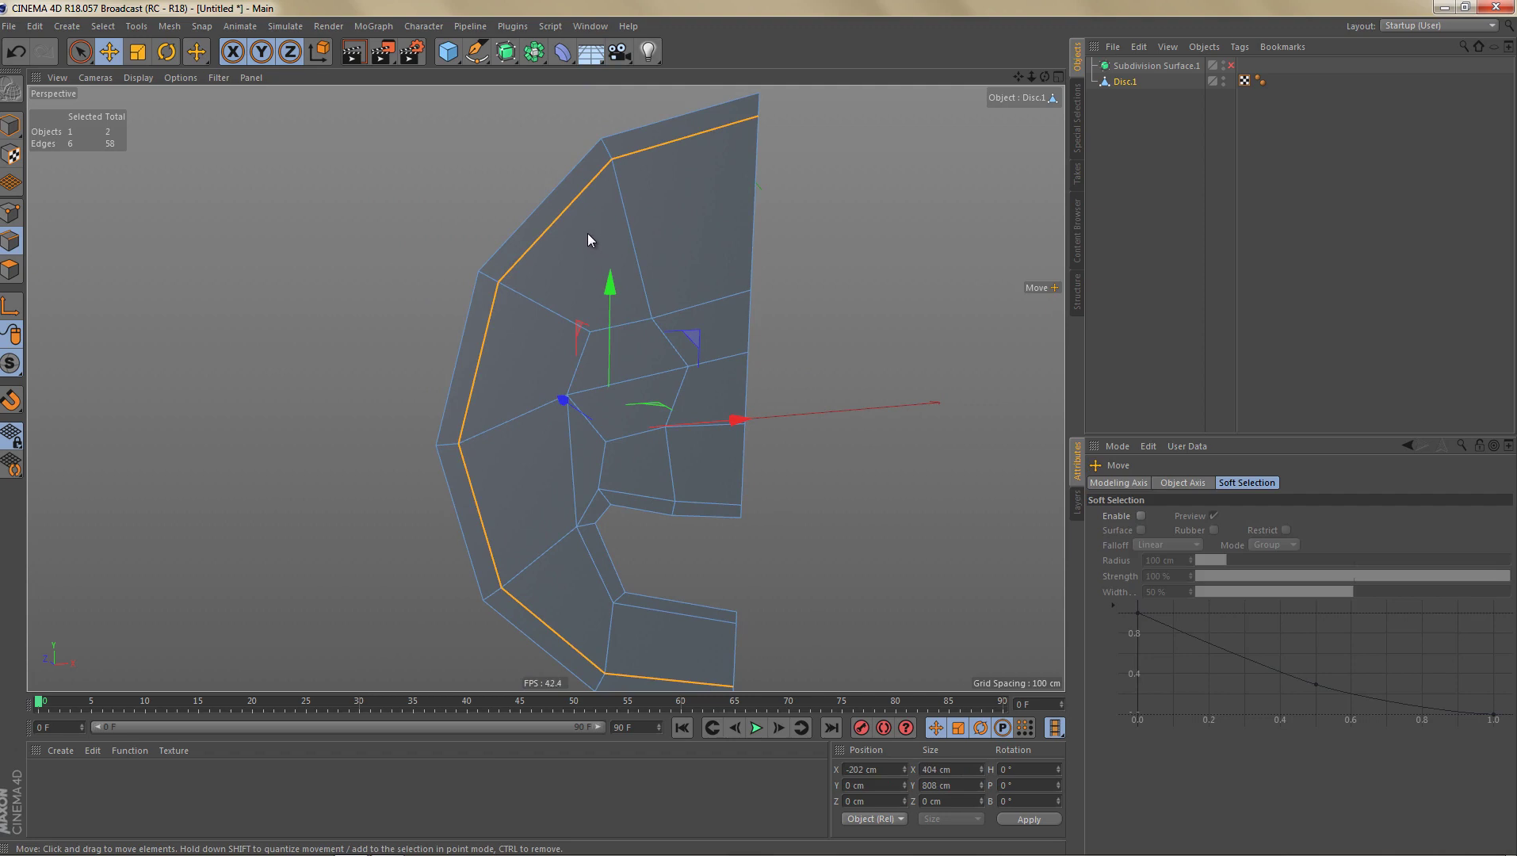
{"action": "right_click", "coordinate": [863, 150]}
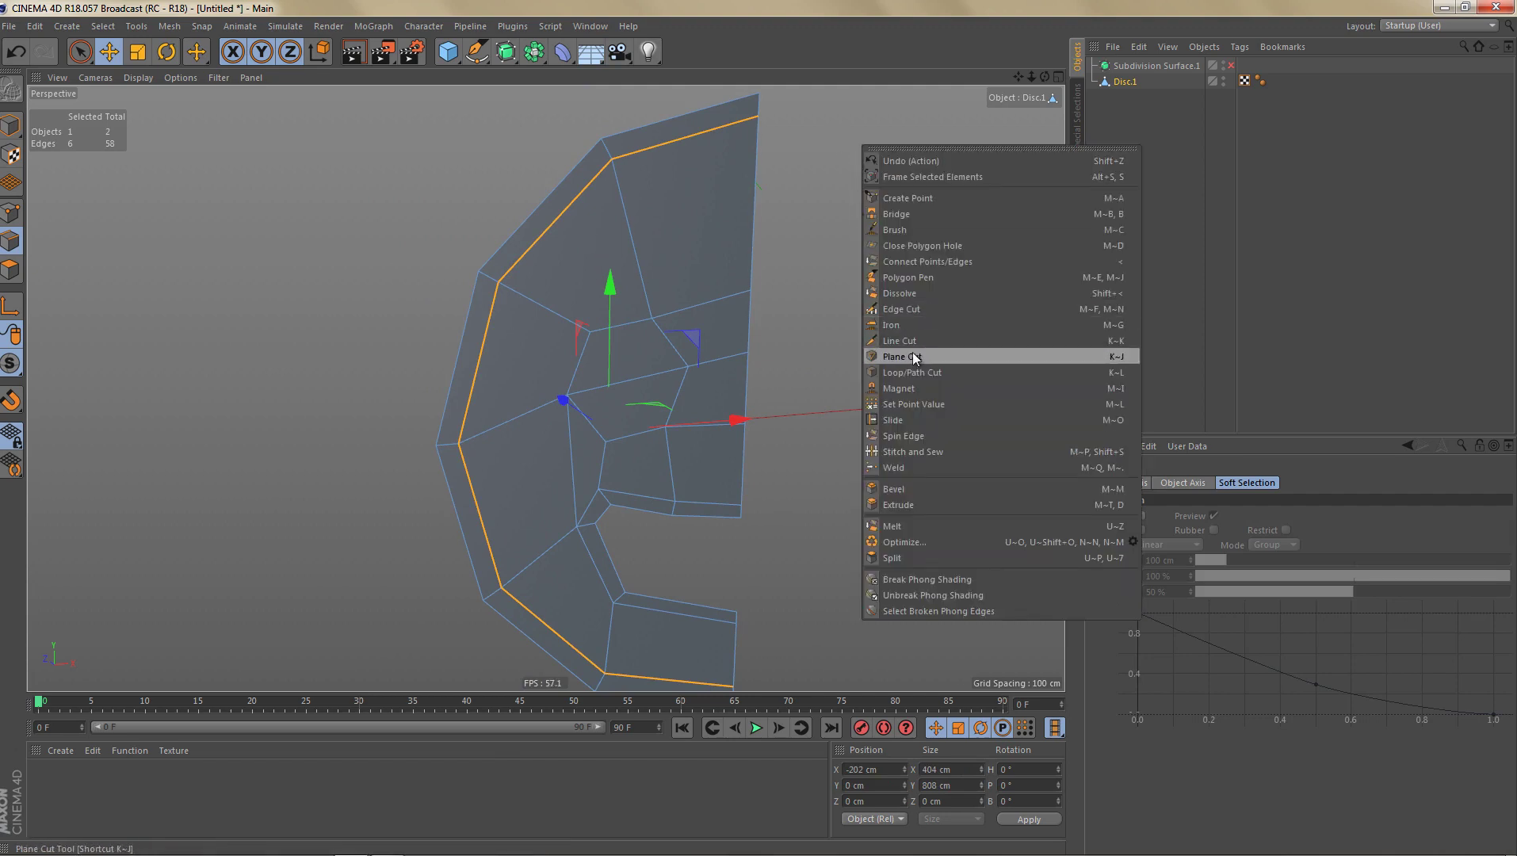
{"action": "left_click", "coordinate": [931, 292]}
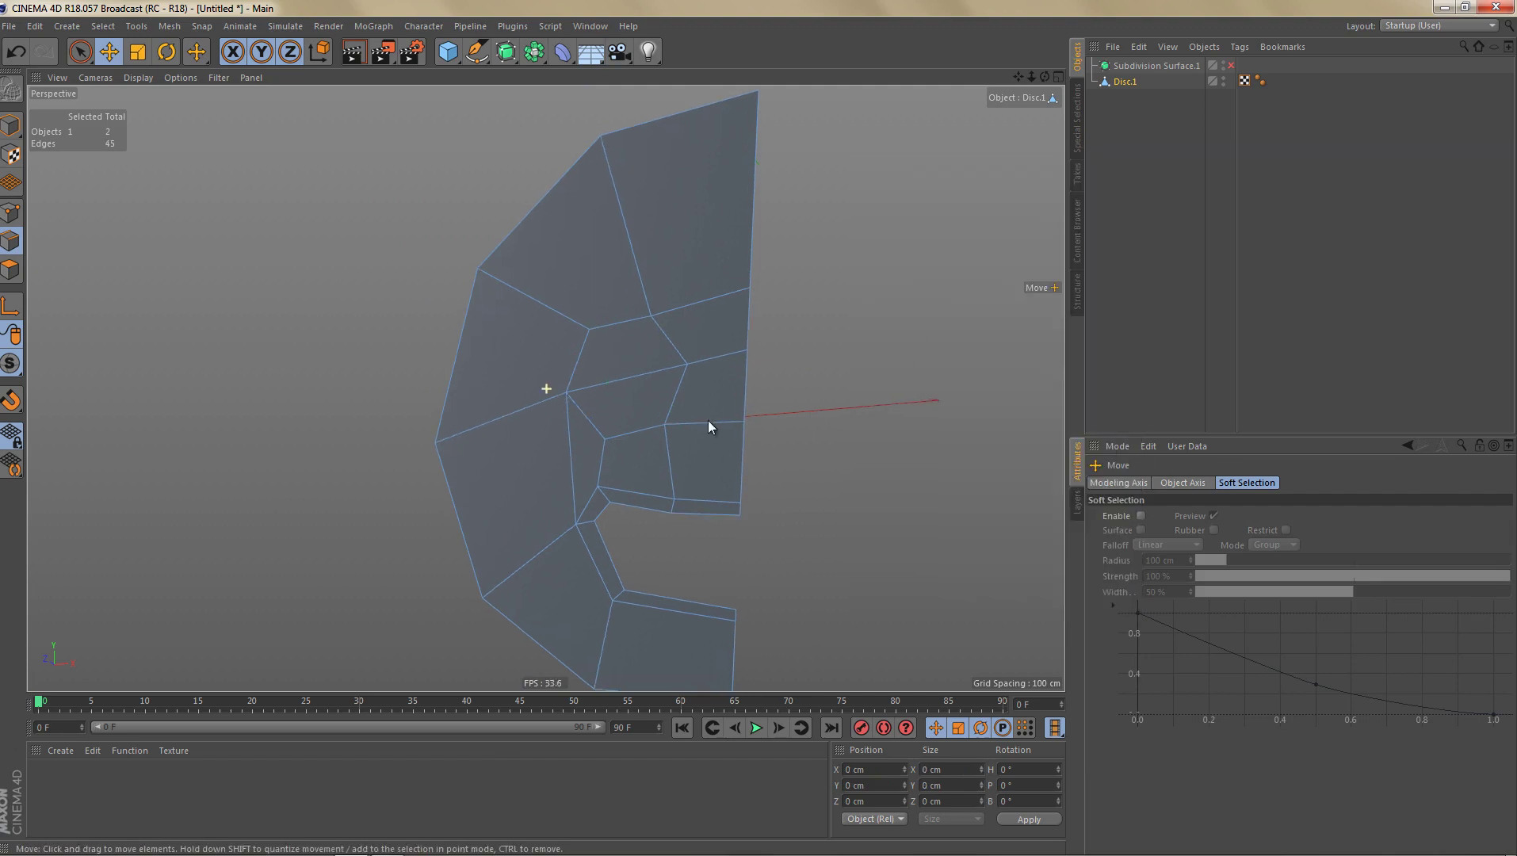
Step: Select the mouth border's outer and inner edge loops and collapse the outer onto the inner with Stitch and Sew
{"action": "middle_click_drag", "start_coordinate": [708, 419], "coordinate": [687, 307], "text": "alt"}
{"action": "scroll", "coordinate": [650, 414], "scroll_direction": "up", "scroll_amount": 4}
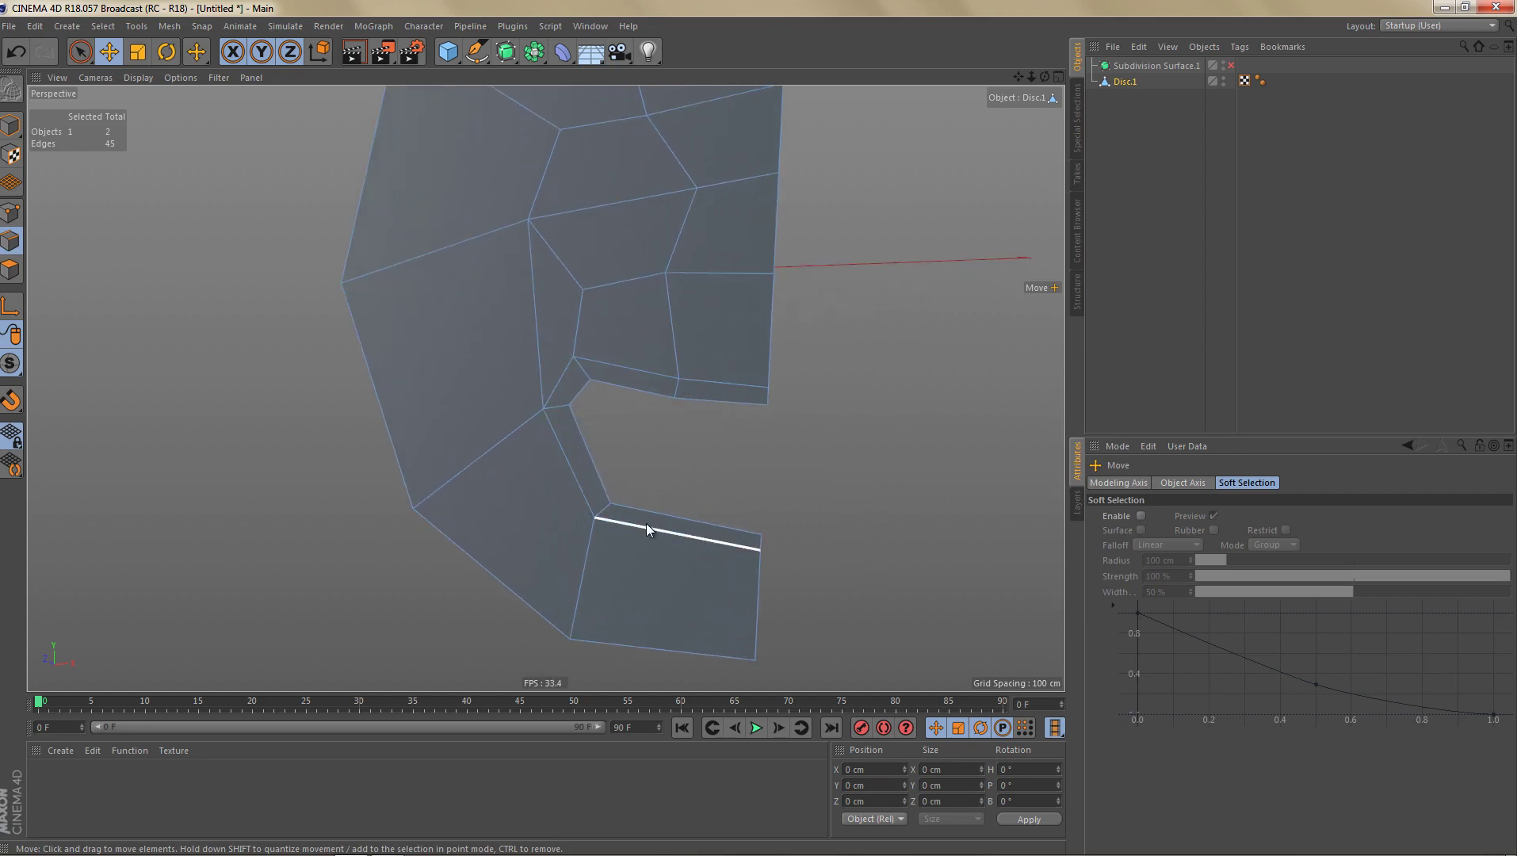
{"action": "double_click", "coordinate": [619, 368]}
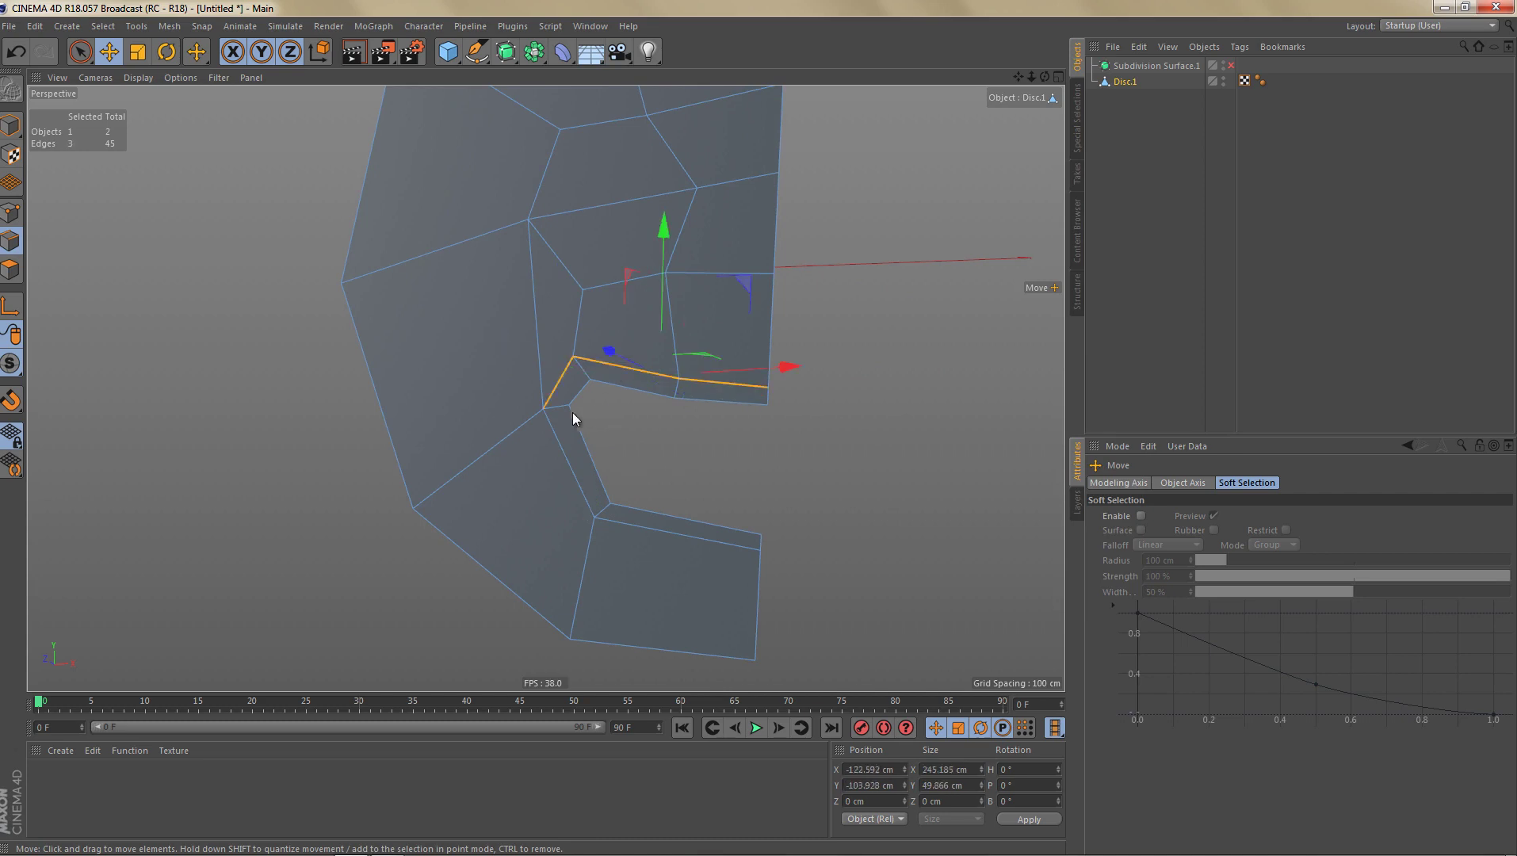
{"action": "double_click", "coordinate": [574, 483], "text": "shift"}
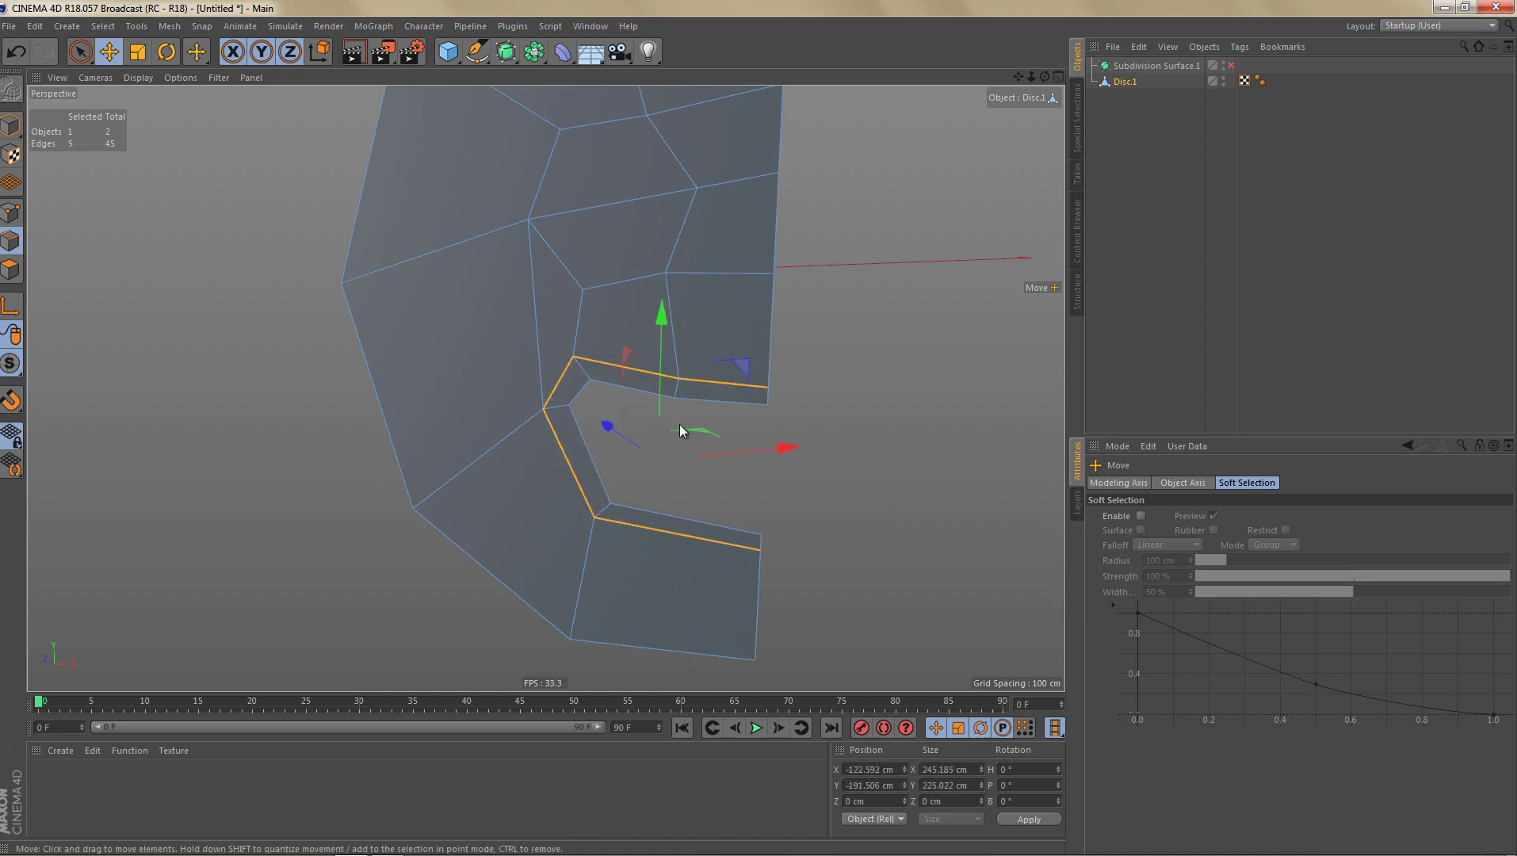
{"action": "scroll", "coordinate": [679, 424], "scroll_direction": "up", "scroll_amount": 2}
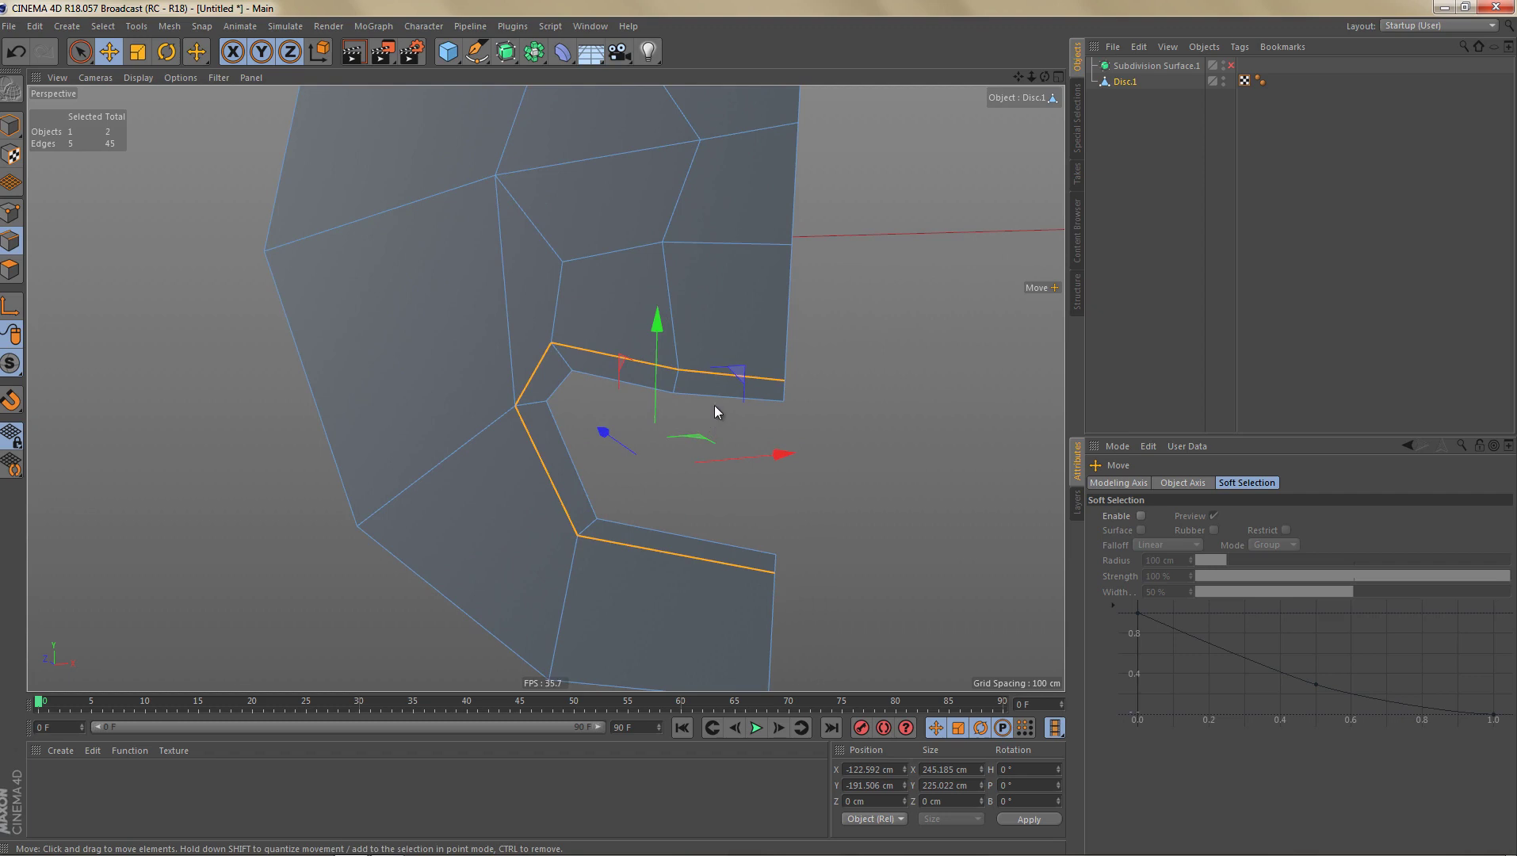
{"action": "double_click", "coordinate": [609, 383], "text": "shift"}
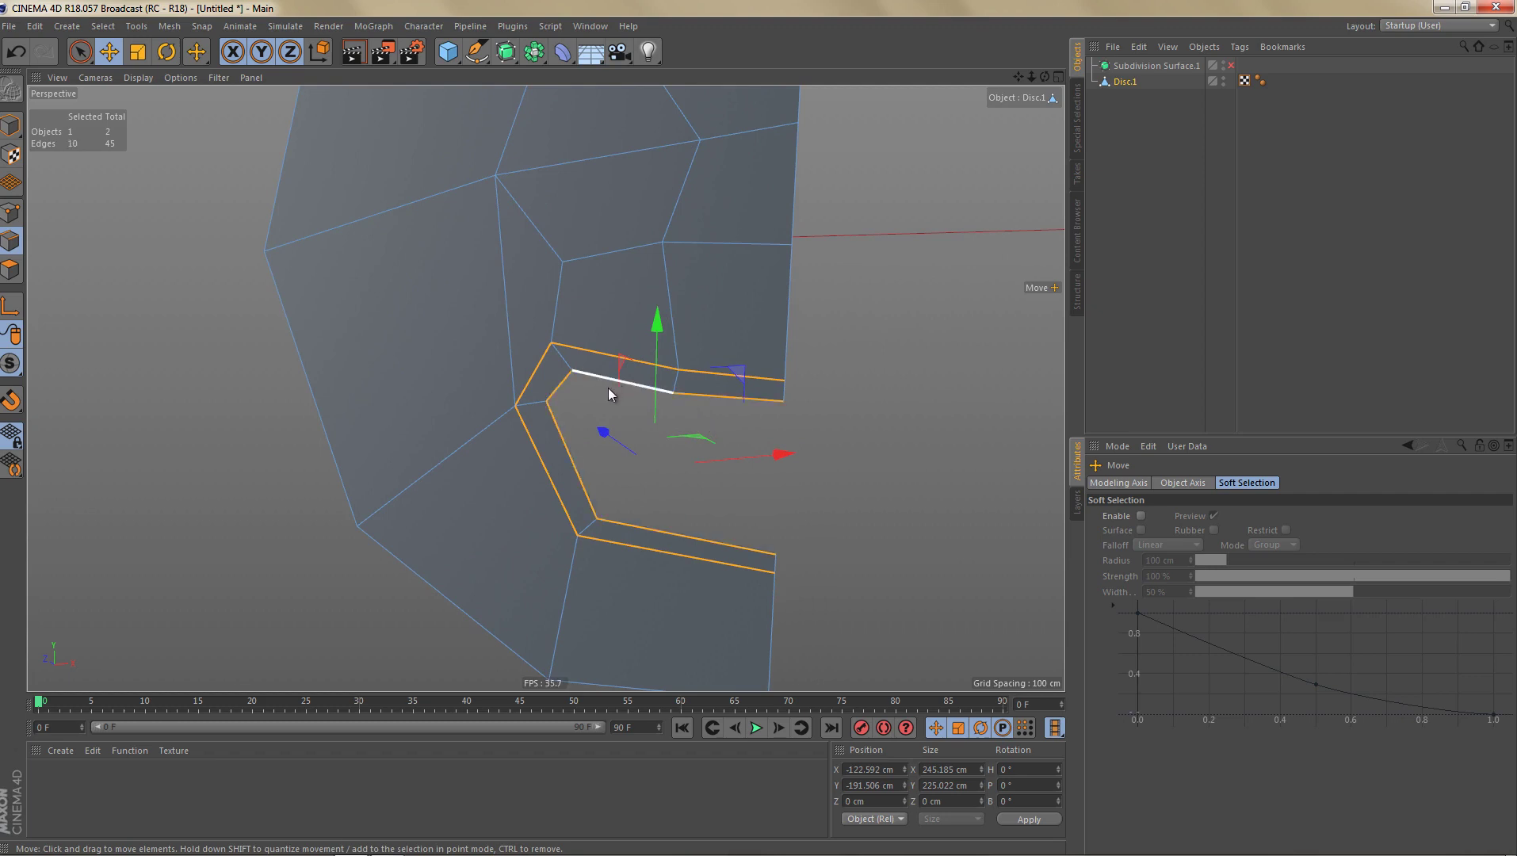
{"action": "right_click", "coordinate": [845, 307]}
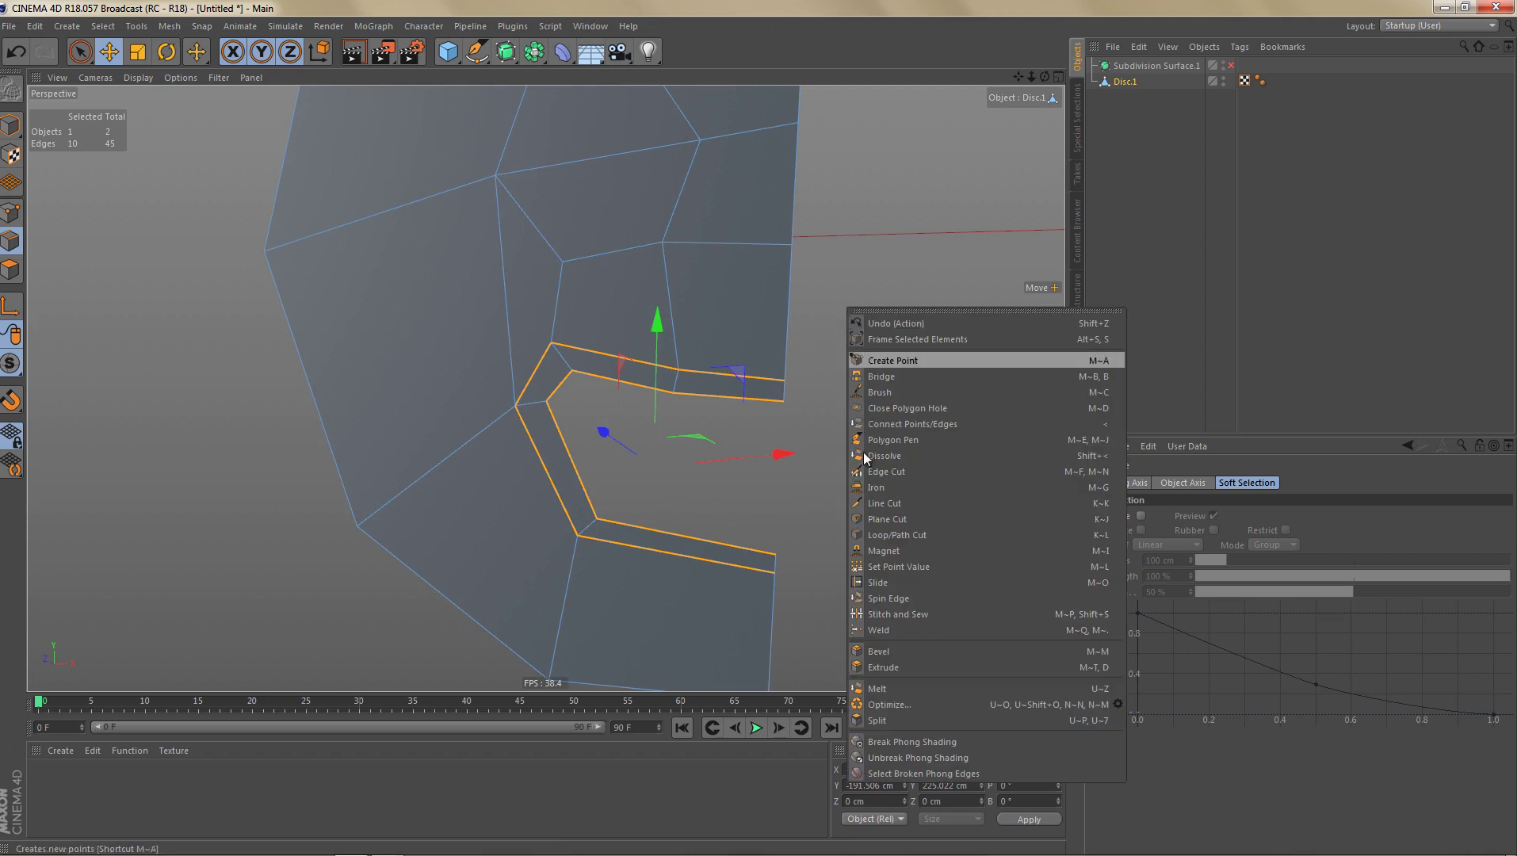
{"action": "left_click", "coordinate": [919, 615]}
{"action": "scroll", "coordinate": [761, 420], "scroll_direction": "up", "scroll_amount": 3}
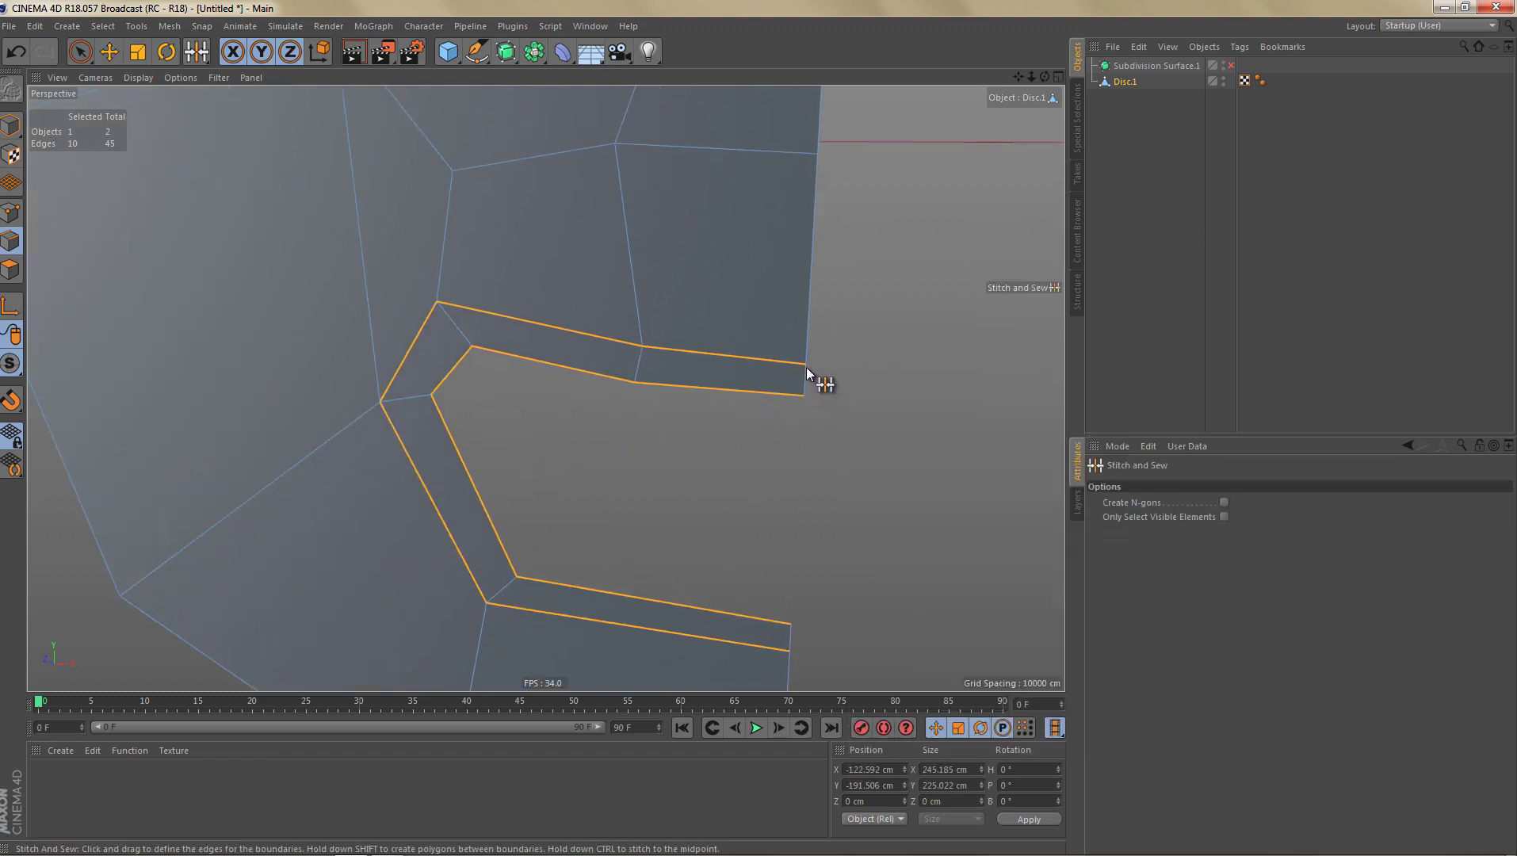
{"action": "left_click_drag", "start_coordinate": [806, 367], "coordinate": [806, 396]}
{"action": "scroll", "coordinate": [734, 400], "scroll_direction": "down", "scroll_amount": 3}
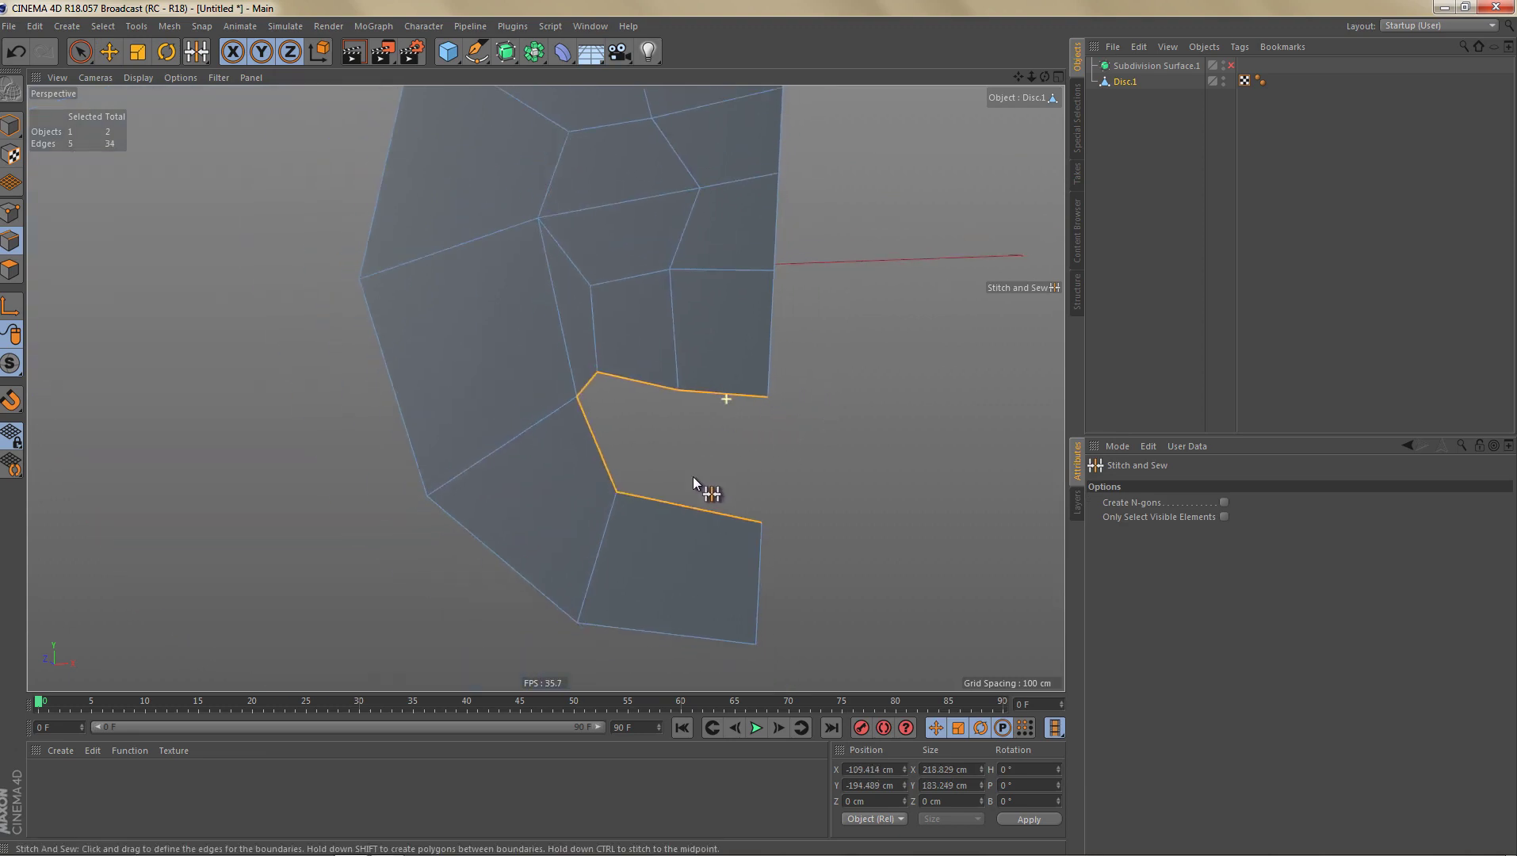
{"action": "scroll", "coordinate": [692, 389], "scroll_direction": "up", "scroll_amount": 1}
{"action": "scroll", "coordinate": [698, 368], "scroll_direction": "down", "scroll_amount": 2}
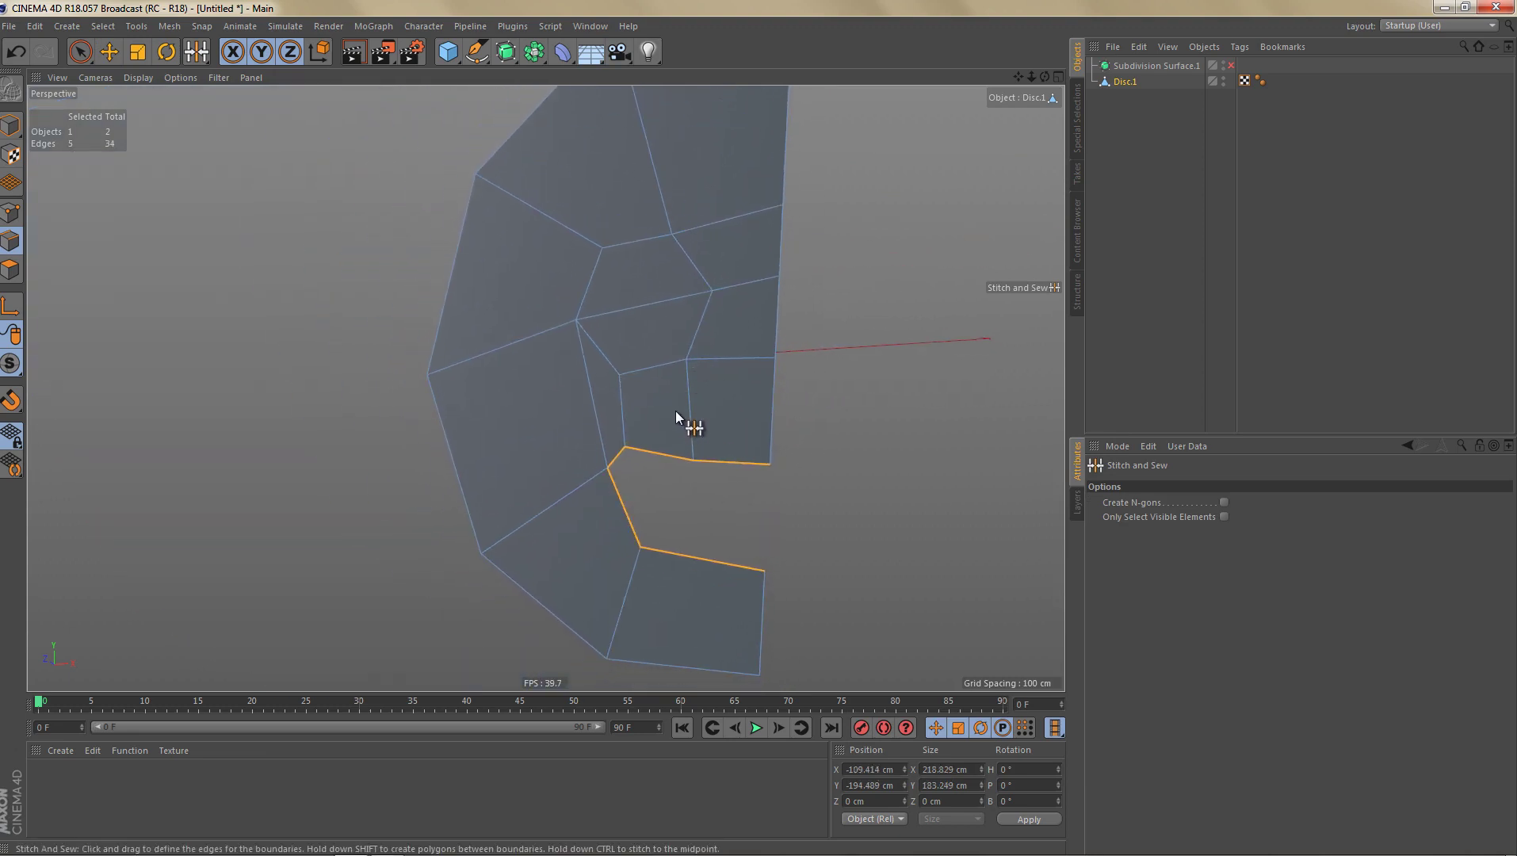
Step: Select the half face's outer boundary edges and extrude them 40 cm backward along Z
{"action": "mouse_move", "coordinate": [673, 441]}
{"action": "left_mouse_down", "text": "alt"}
{"action": "mouse_move", "coordinate": [677, 384]}
{"action": "mouse_move", "coordinate": [658, 427]}
{"action": "mouse_move", "coordinate": [624, 415]}
{"action": "mouse_move", "coordinate": [626, 382]}
{"action": "mouse_move", "coordinate": [649, 391]}
{"action": "mouse_move", "coordinate": [642, 403]}
{"action": "left_mouse_up", "text": "alt"}
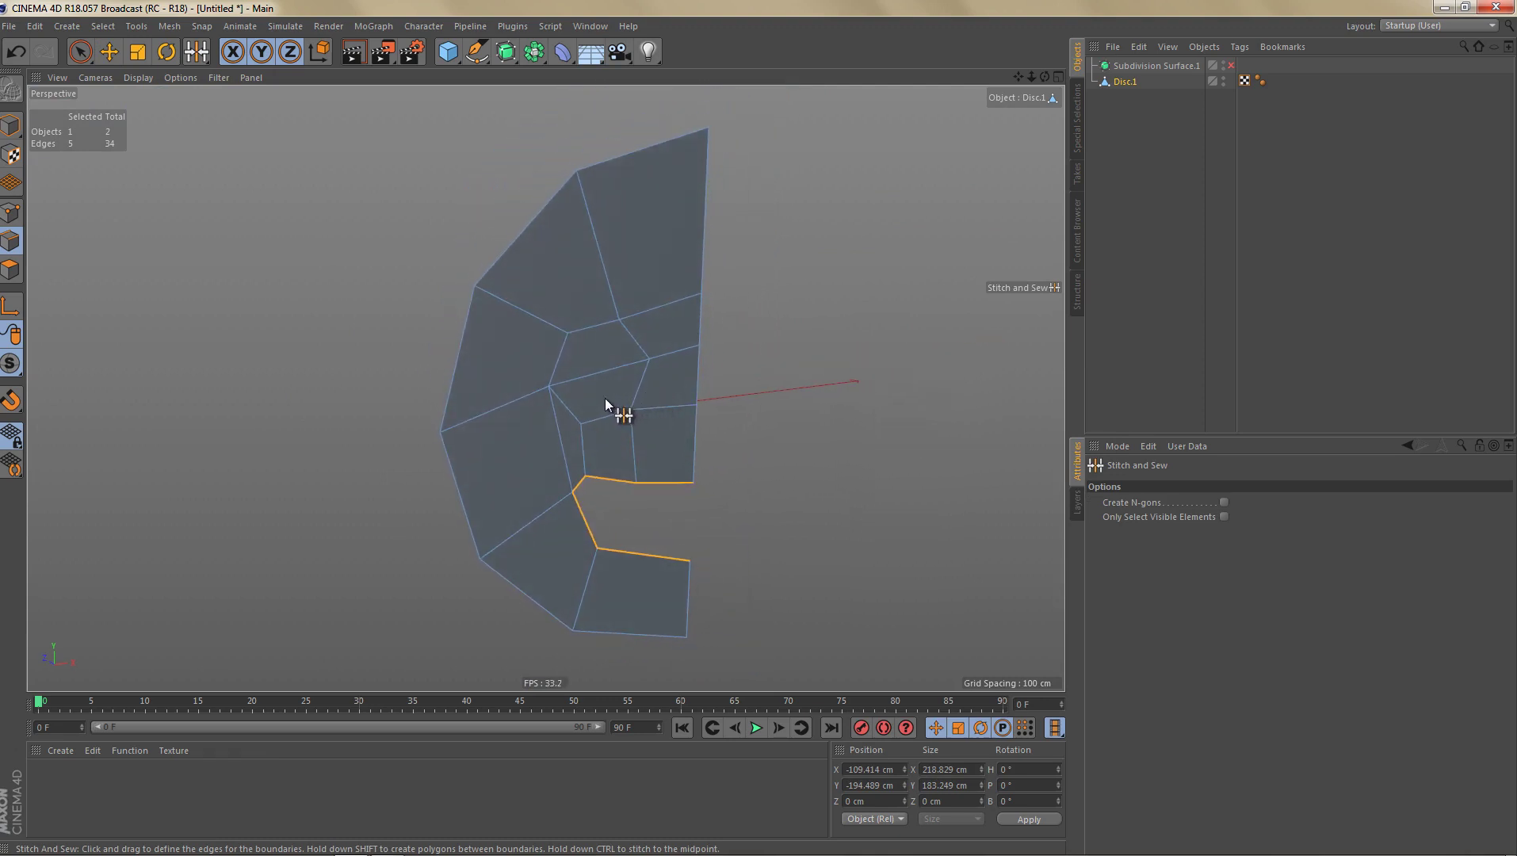
{"action": "key", "text": "e"}
{"action": "double_click", "coordinate": [524, 232]}
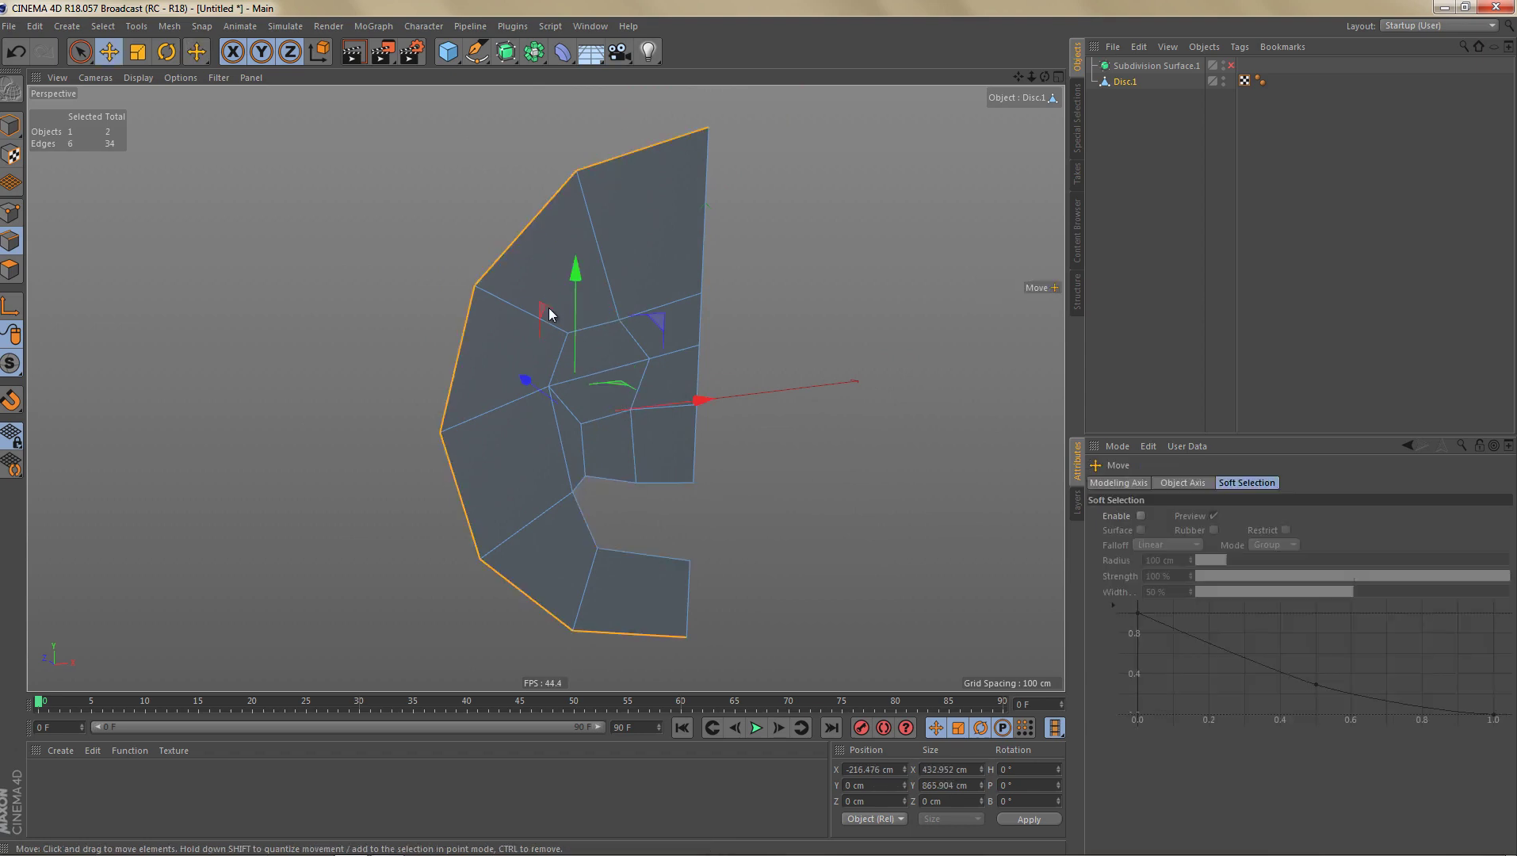
{"action": "left_click_drag", "start_coordinate": [520, 333], "coordinate": [579, 401], "text": "alt"}
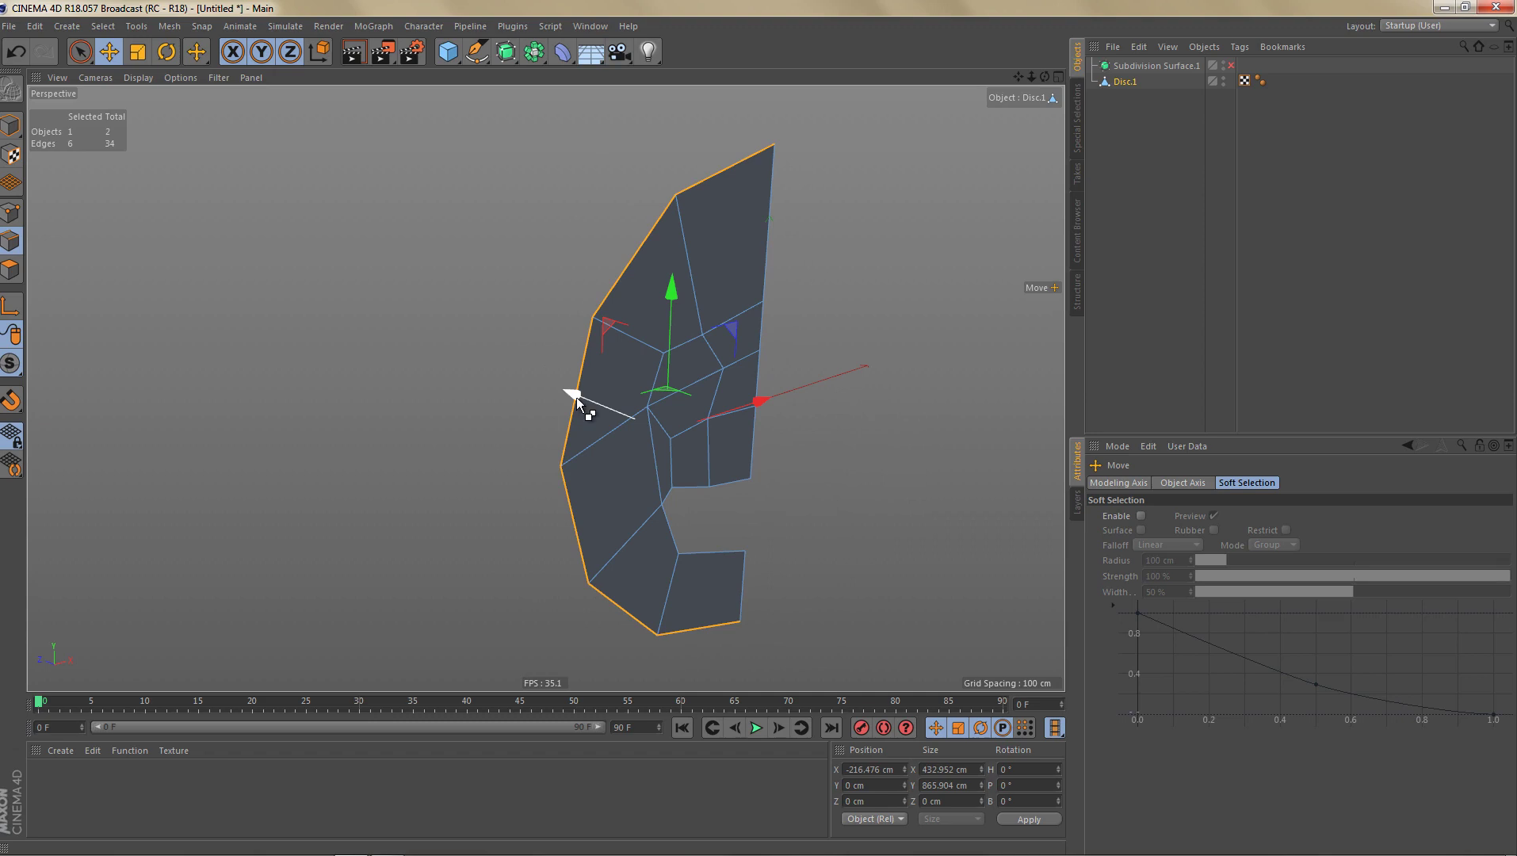
{"action": "left_click_drag", "start_coordinate": [577, 398], "coordinate": [559, 396], "text": "ctrl"}
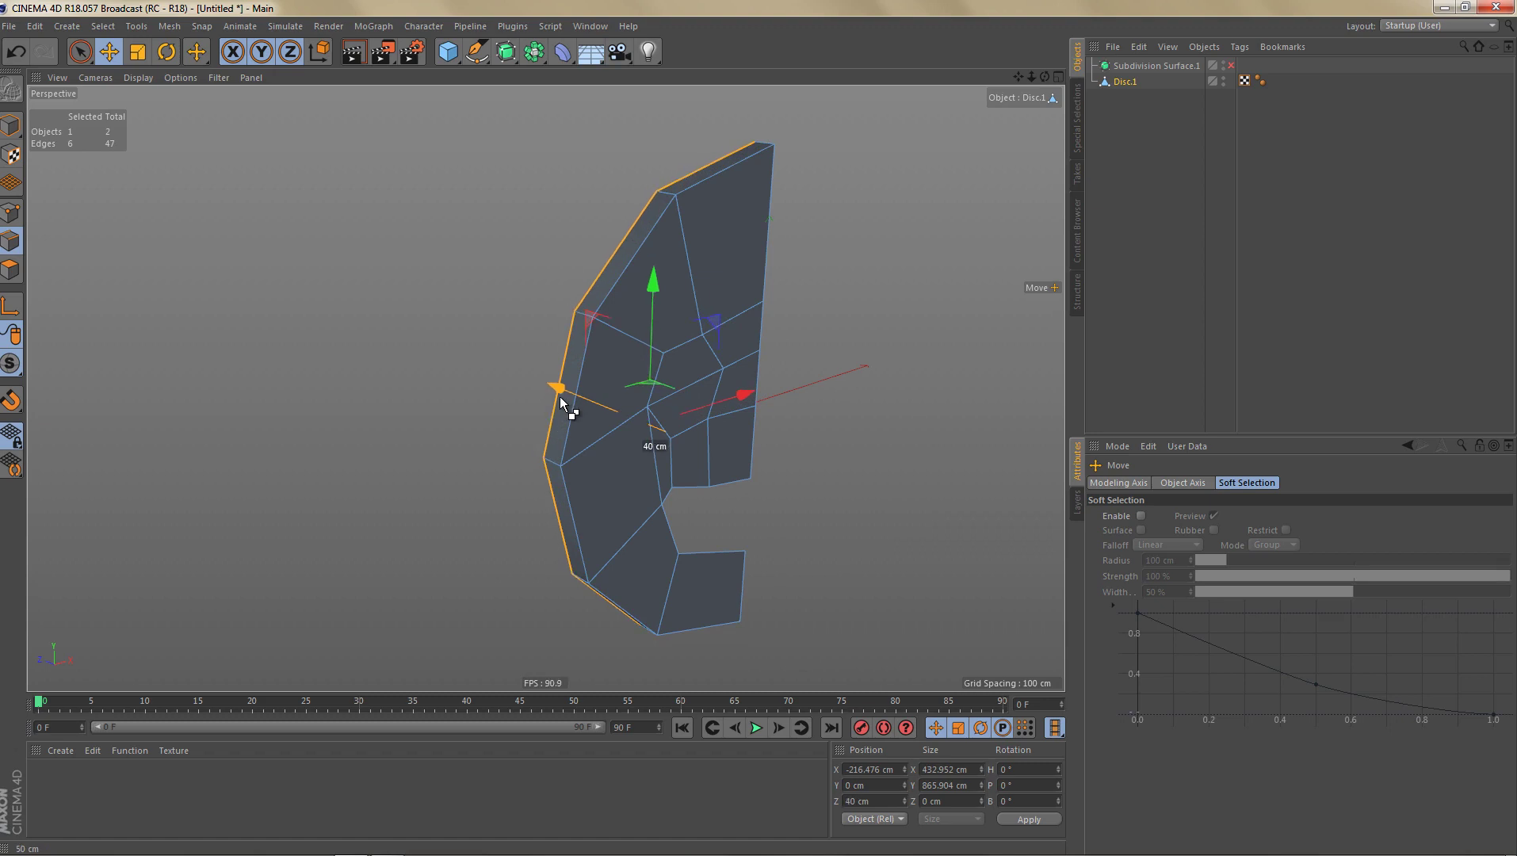
Step: Bridge the rim's top back edge to its bottom back edge with the Polygon Pen
{"action": "left_click_drag", "start_coordinate": [670, 354], "coordinate": [869, 350], "text": "alt"}
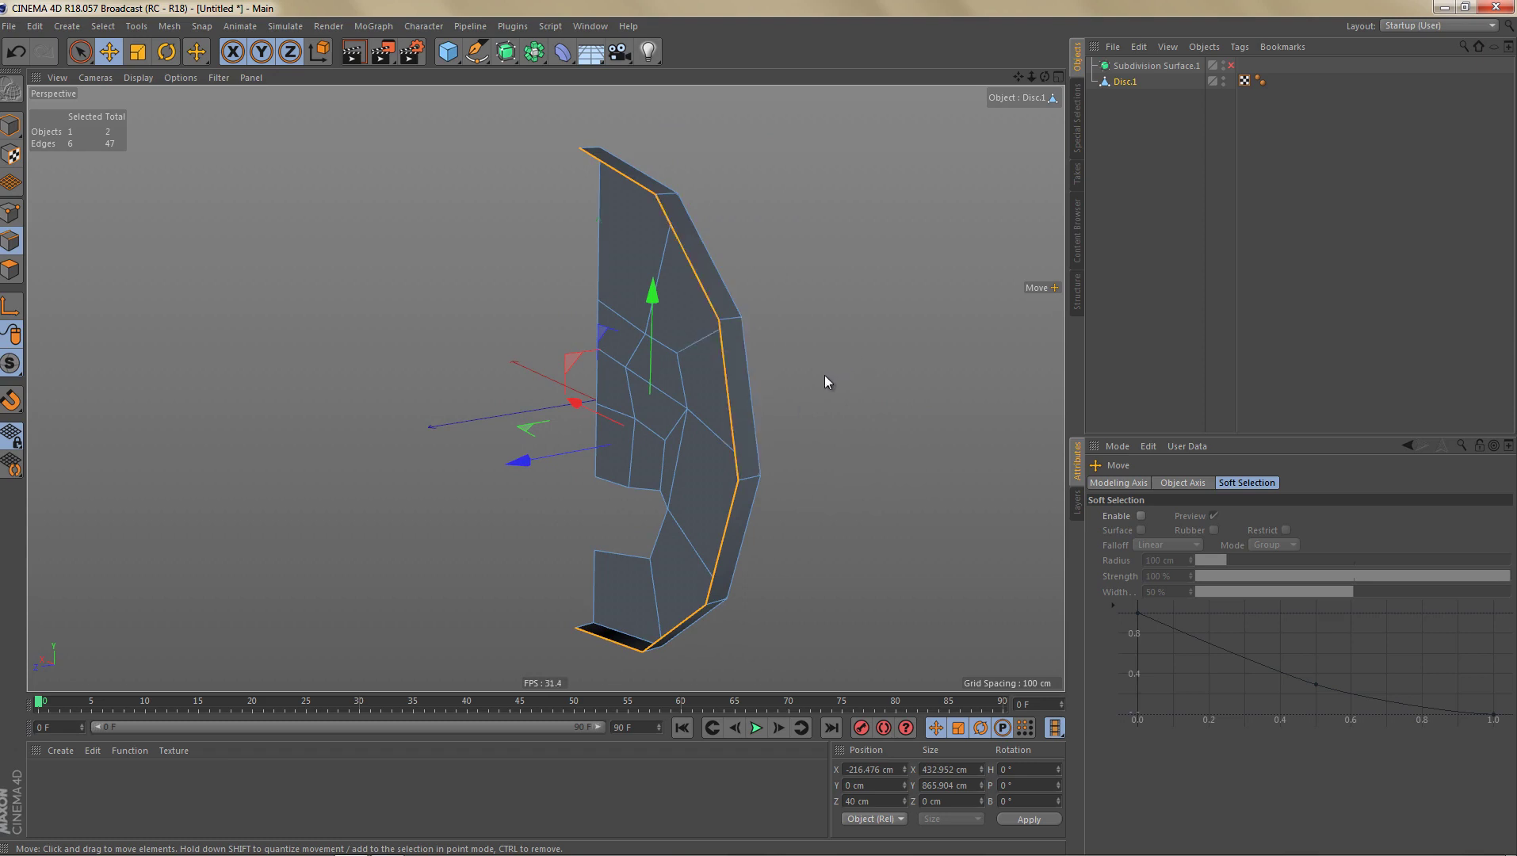
{"action": "key", "text": "m"}
{"action": "key", "text": "e"}
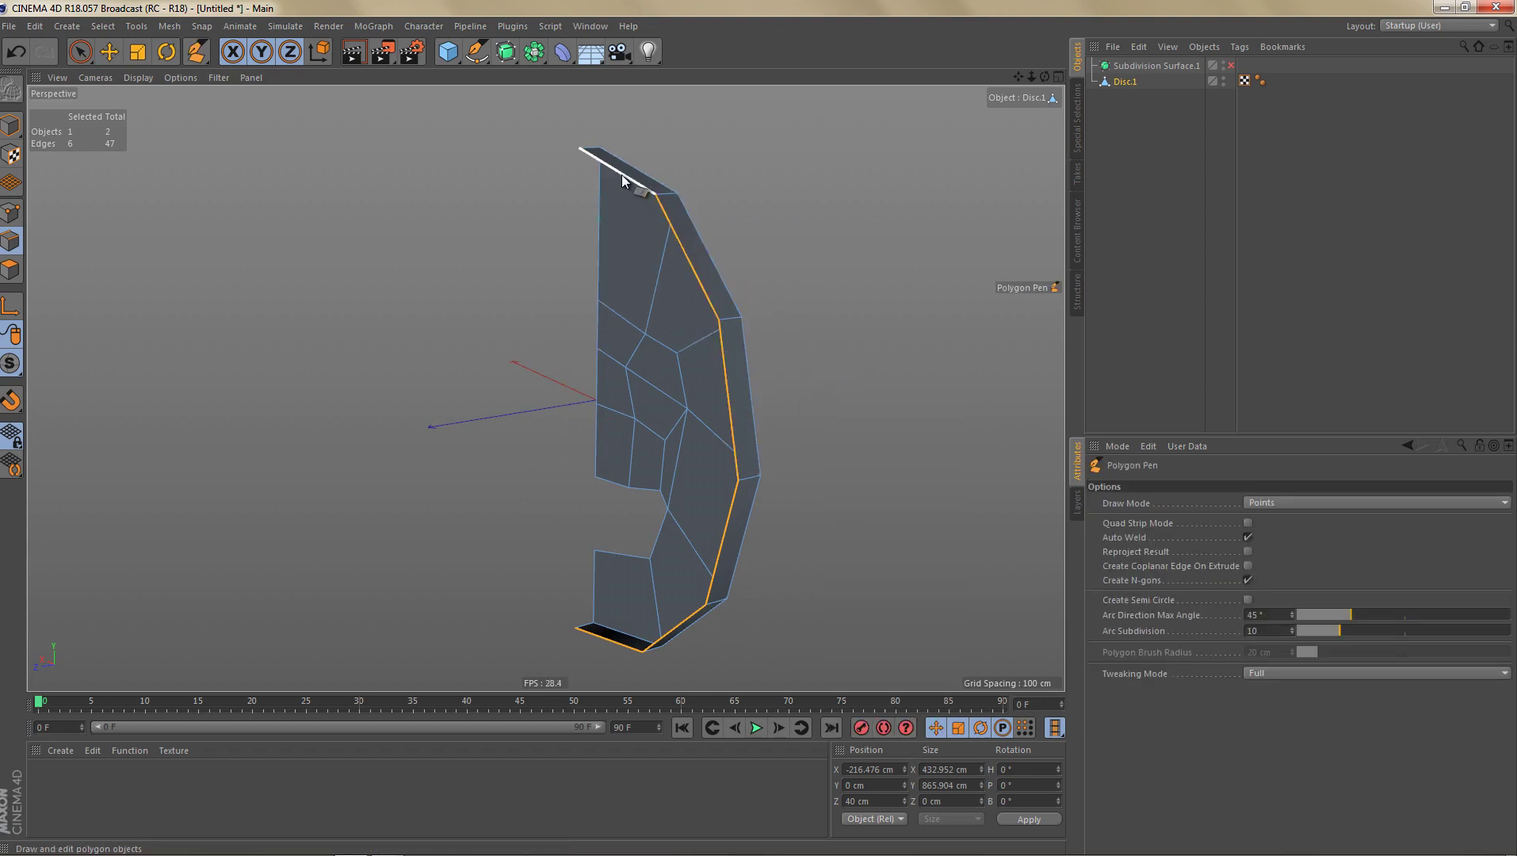
{"action": "key", "text": "m"}
{"action": "key", "text": "e"}
{"action": "left_click_drag", "start_coordinate": [632, 180], "coordinate": [616, 645], "text": "ctrl"}
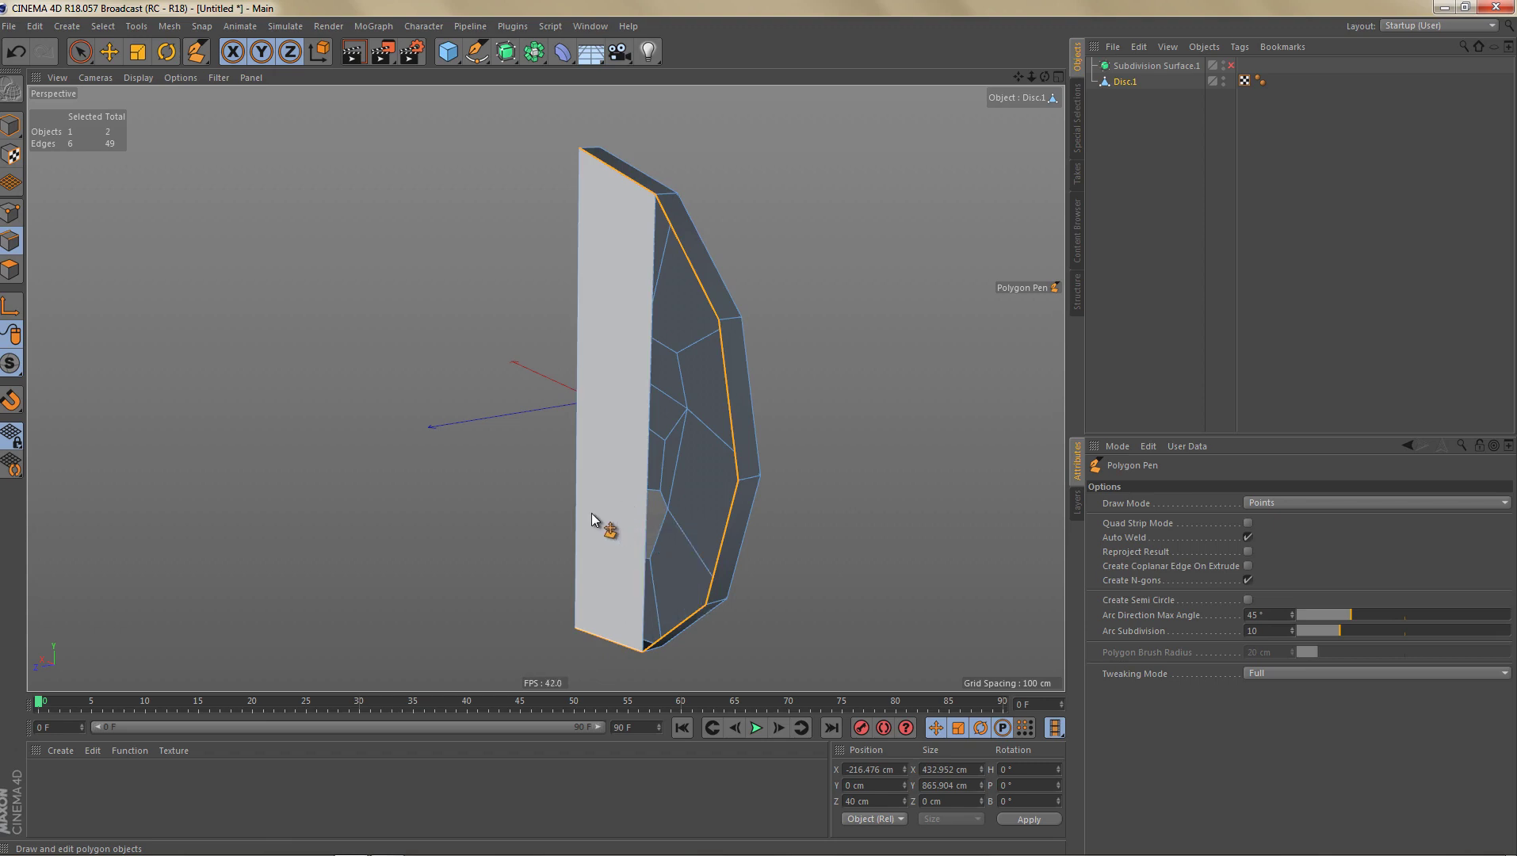
Step: Ring-select the back panel's two vertical edges and connect them with a horizontal edge across the middle
{"action": "key", "text": "u"}
{"action": "key", "text": "b"}
{"action": "left_click", "coordinate": [612, 453]}
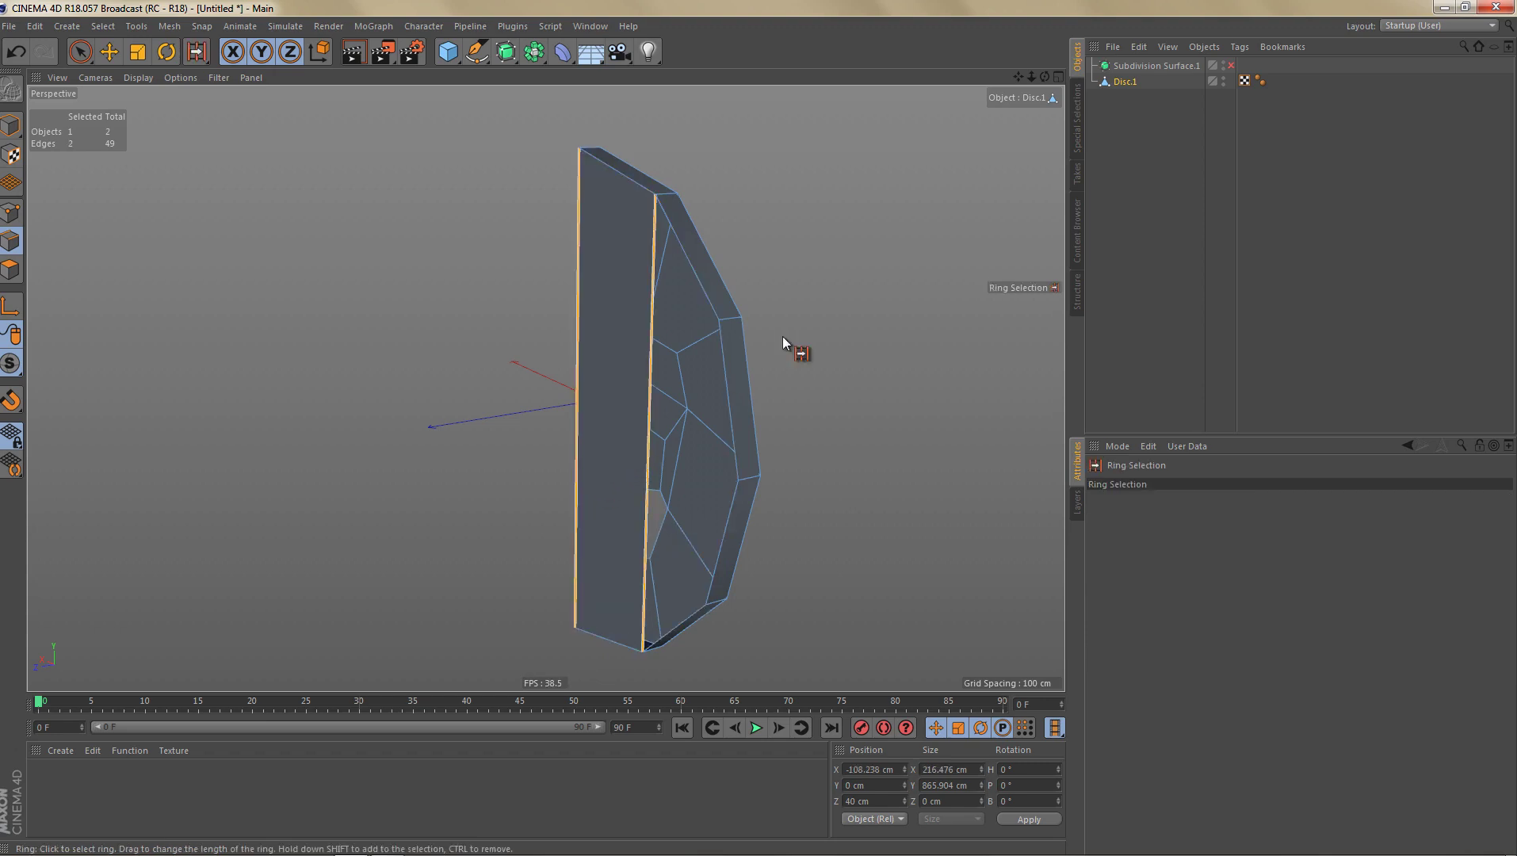
{"action": "right_click", "coordinate": [829, 283]}
{"action": "left_click", "coordinate": [913, 400]}
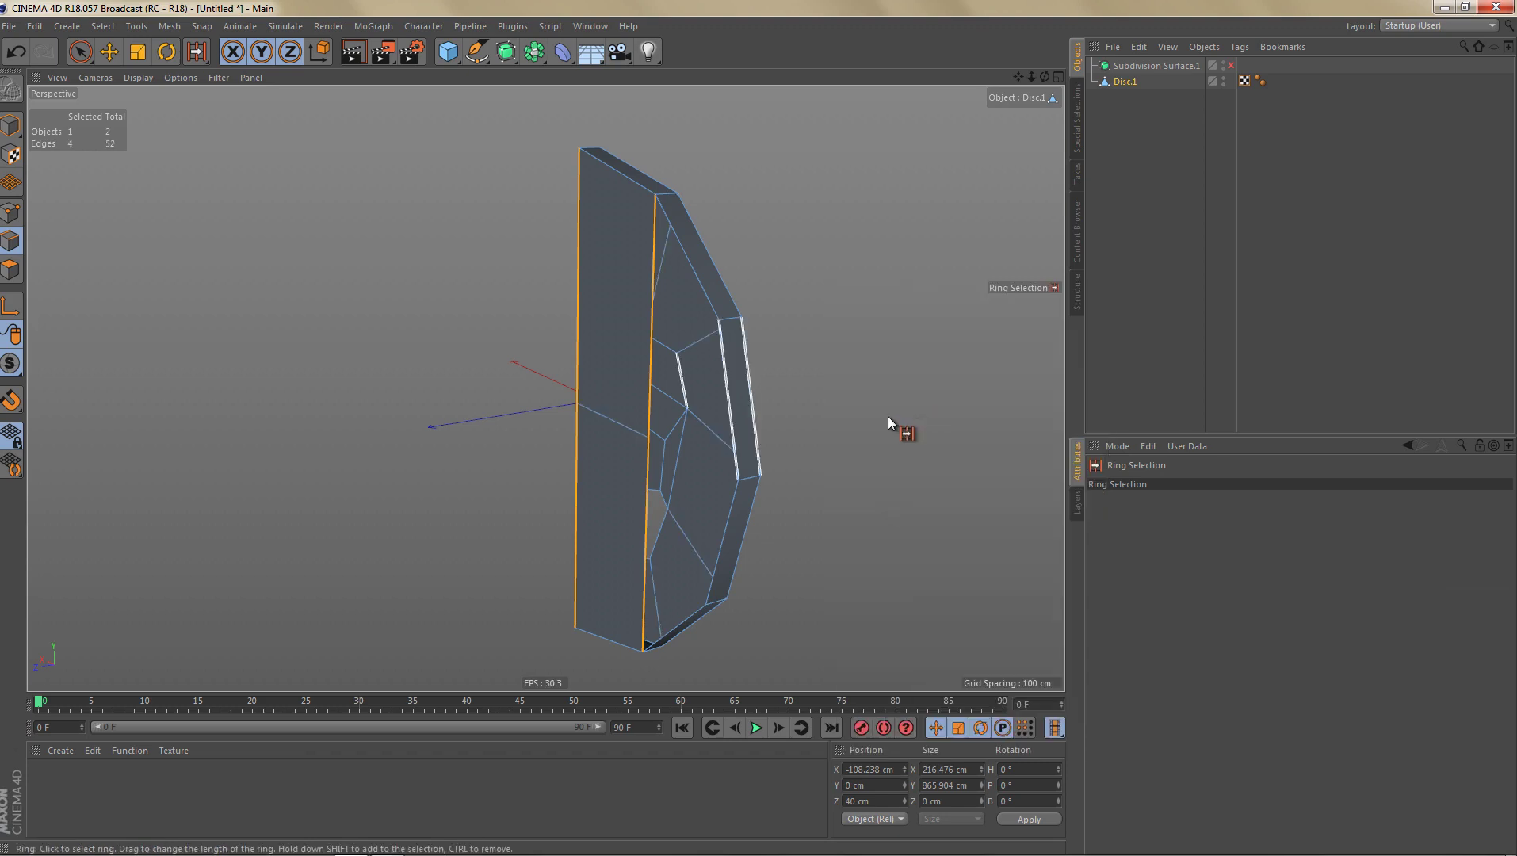
Step: Close the rest of the back by bridging the panel's upper and lower outer edges to the rim's side edges
{"action": "left_click_drag", "start_coordinate": [593, 452], "coordinate": [625, 448], "text": "alt"}
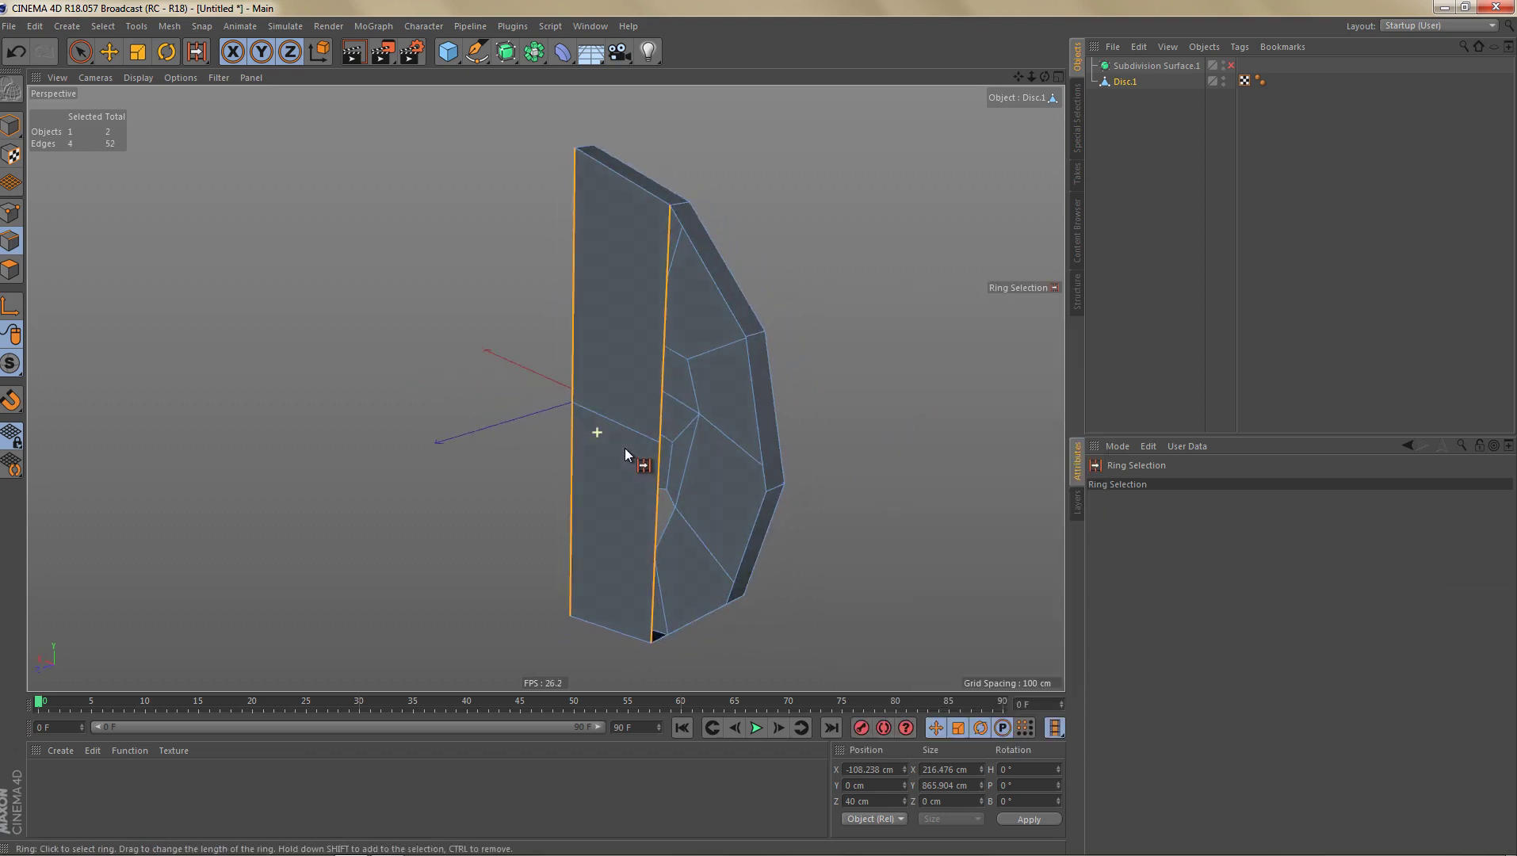
{"action": "key", "text": "m"}
{"action": "key", "text": "e"}
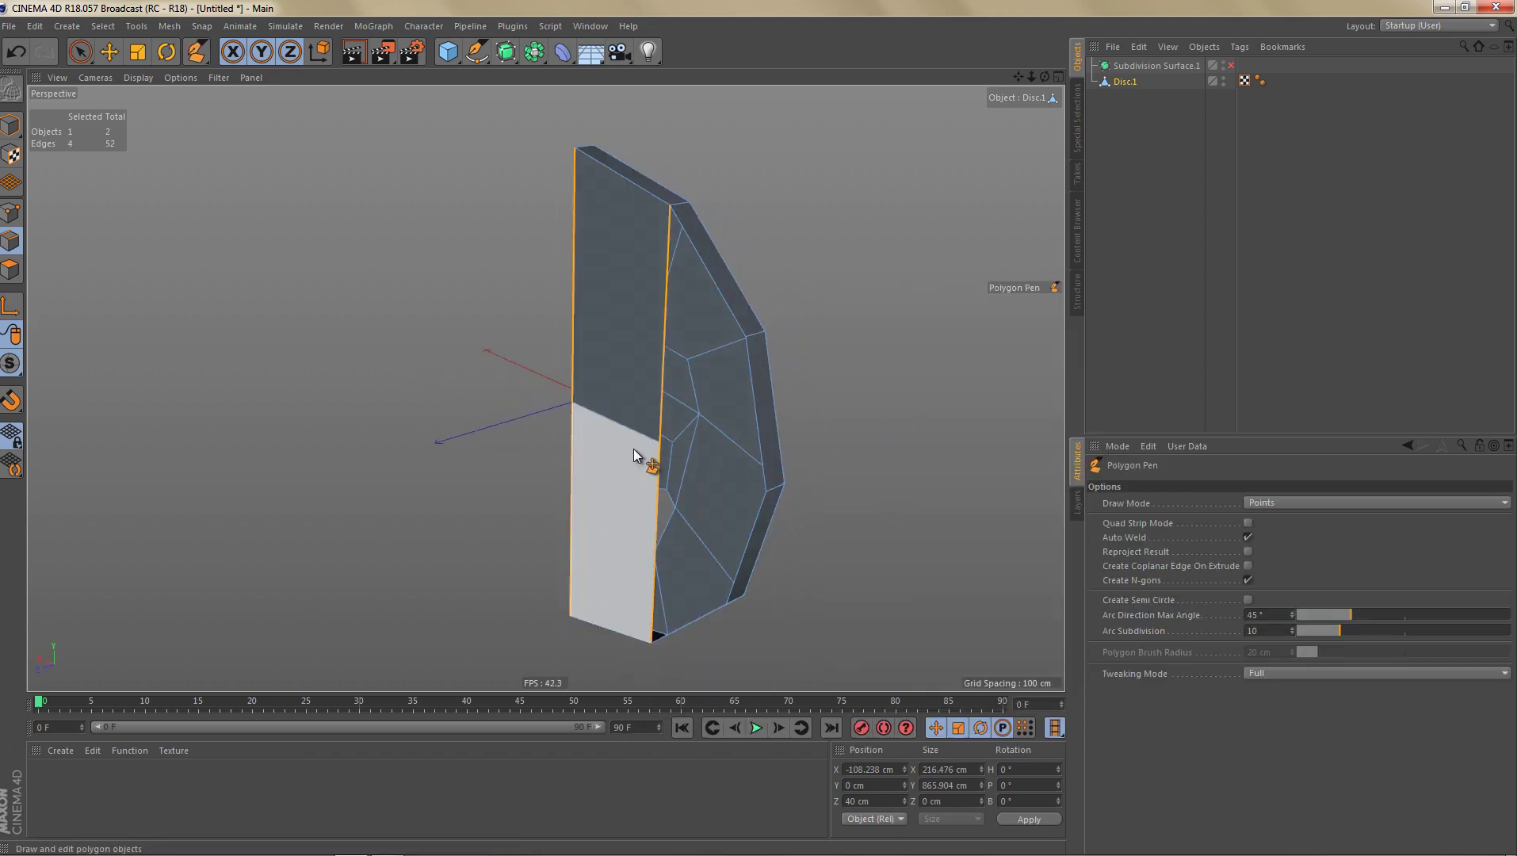
{"action": "left_click_drag", "start_coordinate": [670, 333], "coordinate": [766, 424], "text": "ctrl"}
{"action": "left_click_drag", "start_coordinate": [661, 510], "coordinate": [752, 572], "text": "ctrl"}
{"action": "mouse_move", "coordinate": [738, 436]}
{"action": "left_mouse_down", "text": "alt"}
{"action": "mouse_move", "coordinate": [755, 433]}
{"action": "mouse_move", "coordinate": [714, 434]}
{"action": "left_mouse_up", "text": "alt"}
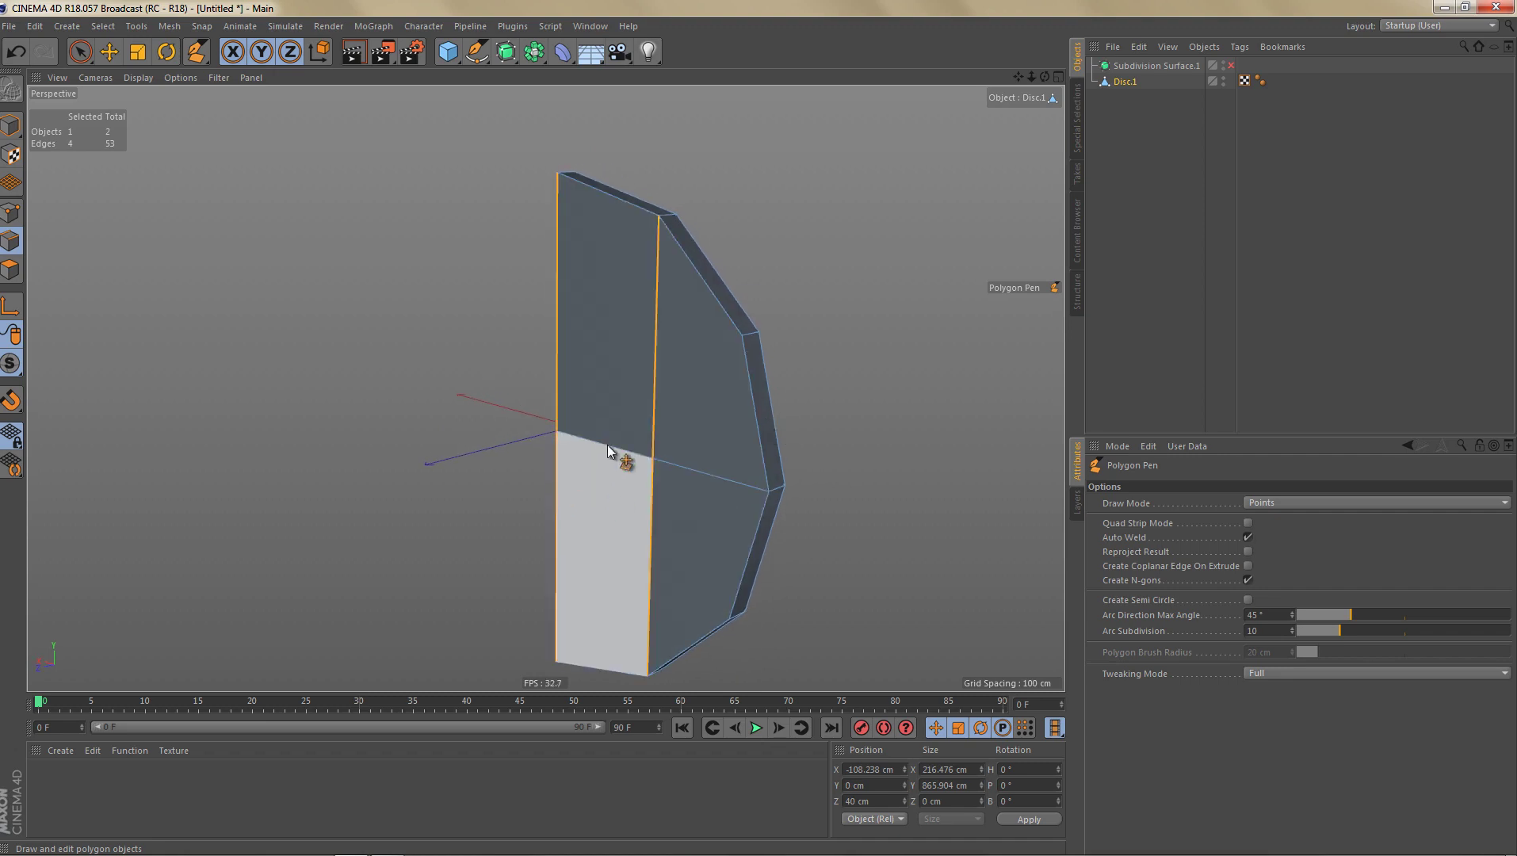
{"action": "left_click_drag", "start_coordinate": [720, 436], "coordinate": [529, 436], "text": "alt"}
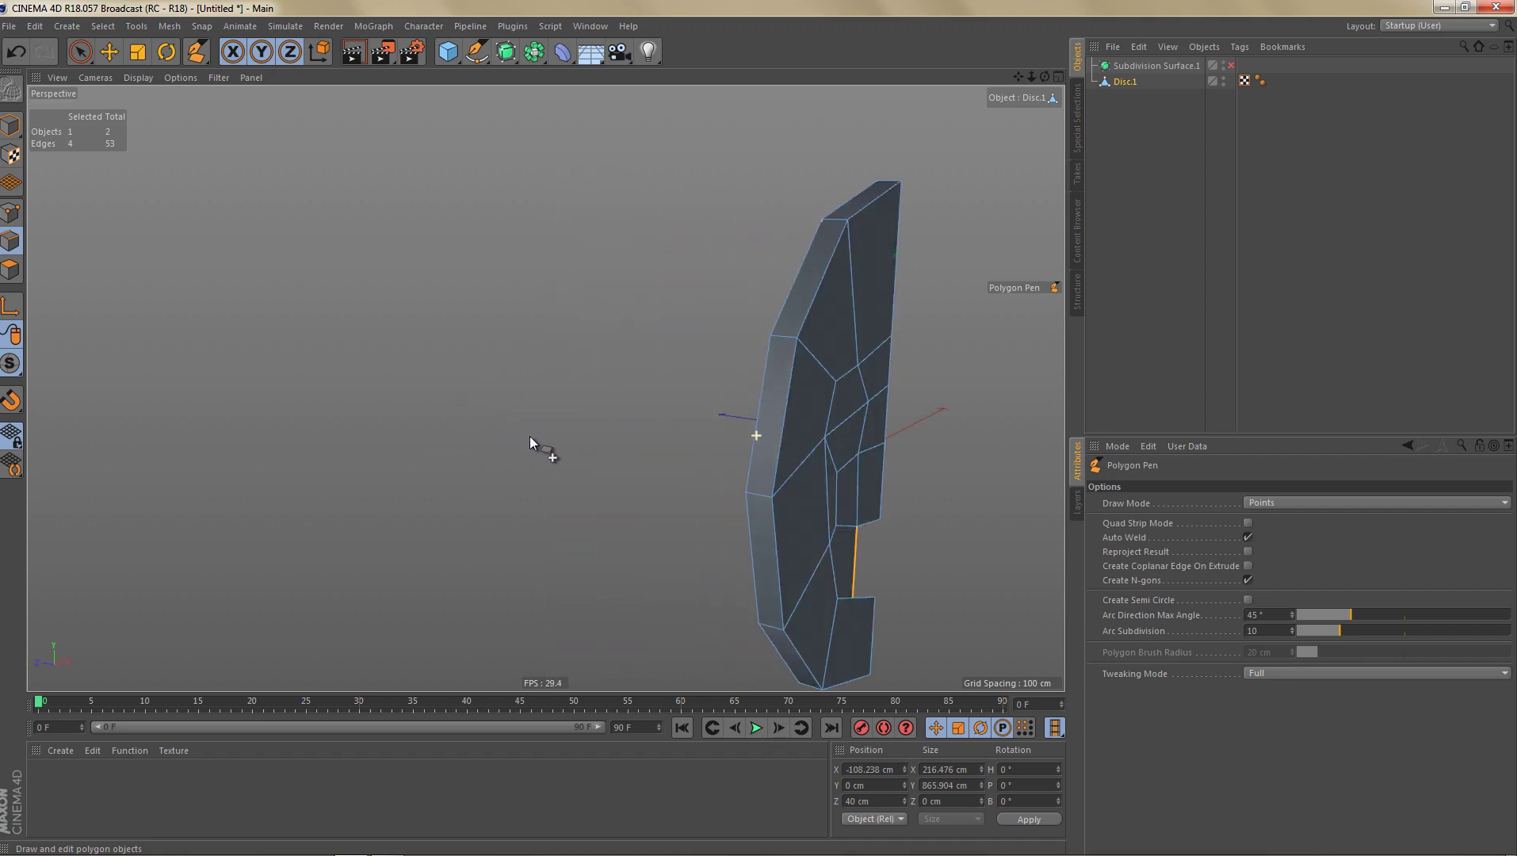
{"action": "mouse_move", "coordinate": [776, 448]}
{"action": "left_mouse_down", "text": "alt"}
{"action": "mouse_move", "coordinate": [759, 430]}
{"action": "mouse_move", "coordinate": [646, 414]}
{"action": "mouse_move", "coordinate": [625, 388]}
{"action": "mouse_move", "coordinate": [613, 416]}
{"action": "left_mouse_up", "text": "alt"}
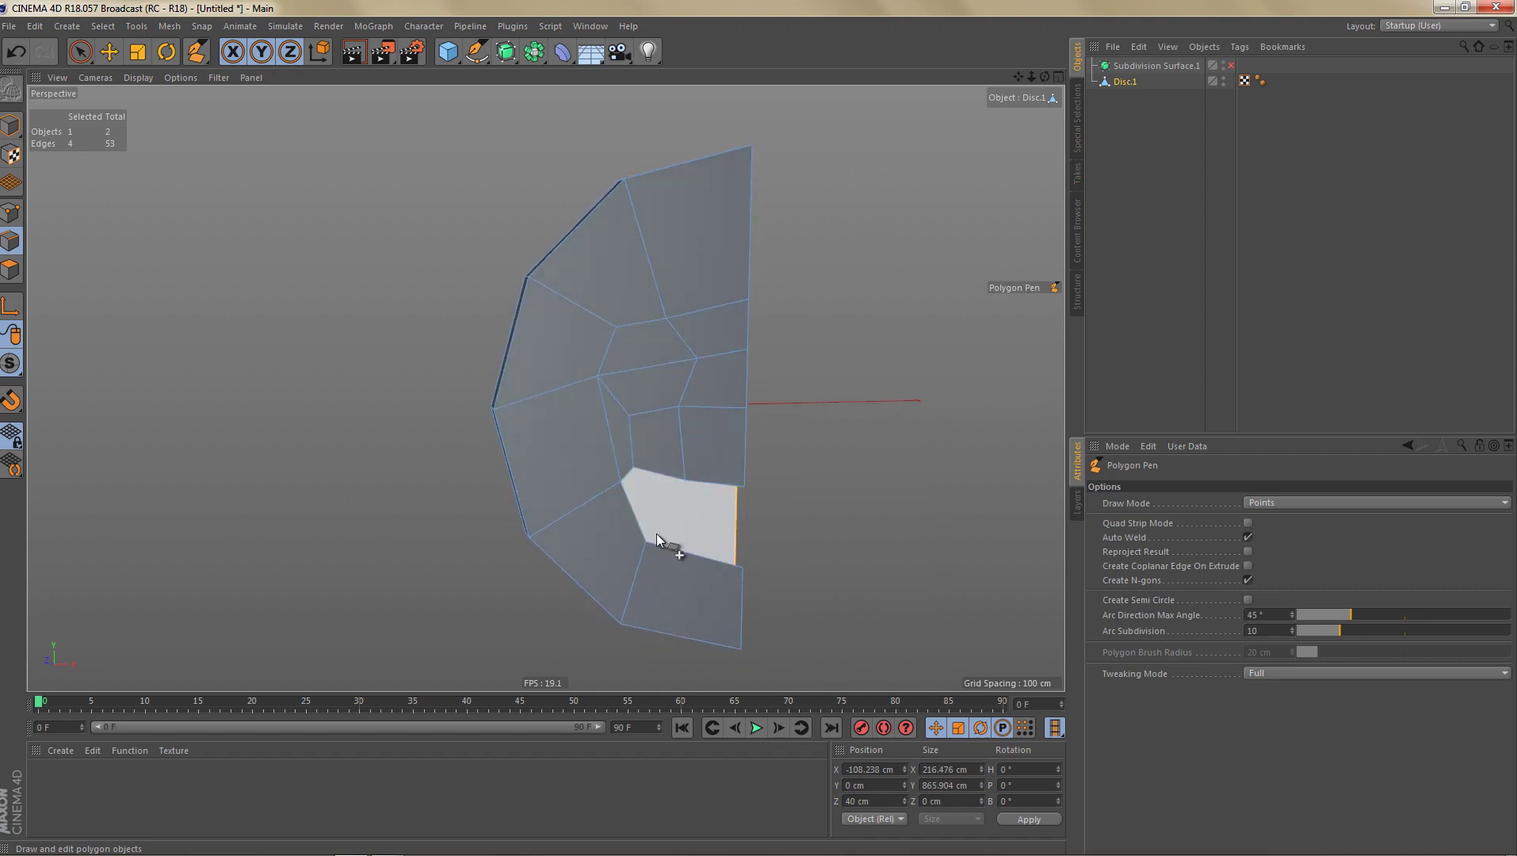
{"action": "right_click_drag", "start_coordinate": [656, 533], "coordinate": [710, 505], "text": "alt"}
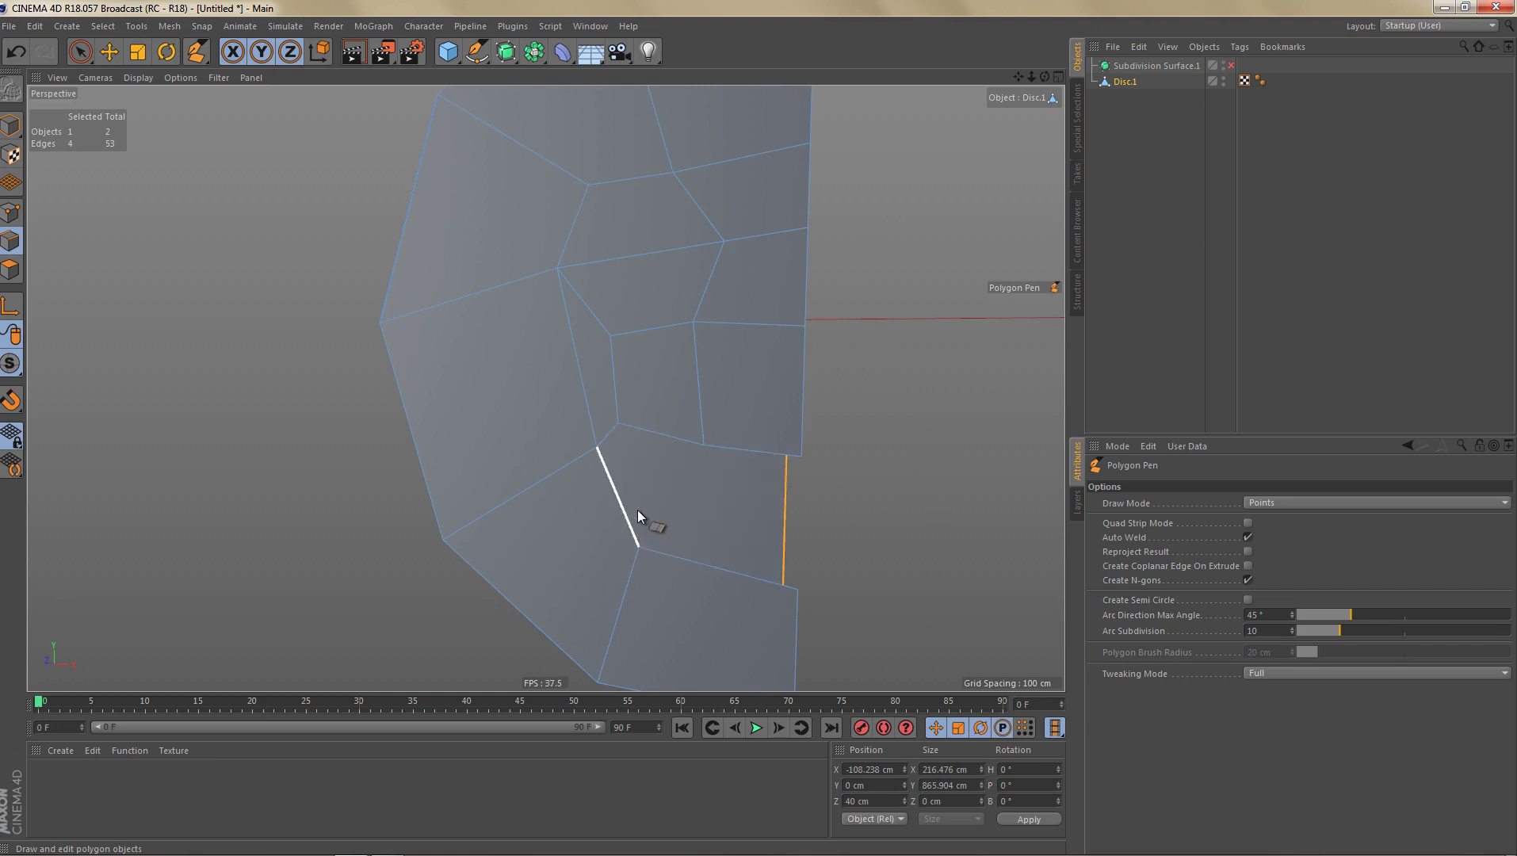
Step: Fill the open half mouth on the front of the face with two polygons using the Polygon Pen
{"action": "left_click_drag", "start_coordinate": [638, 511], "coordinate": [692, 434], "text": "ctrl"}
{"action": "left_click_drag", "start_coordinate": [687, 561], "coordinate": [630, 515], "text": "ctrl"}
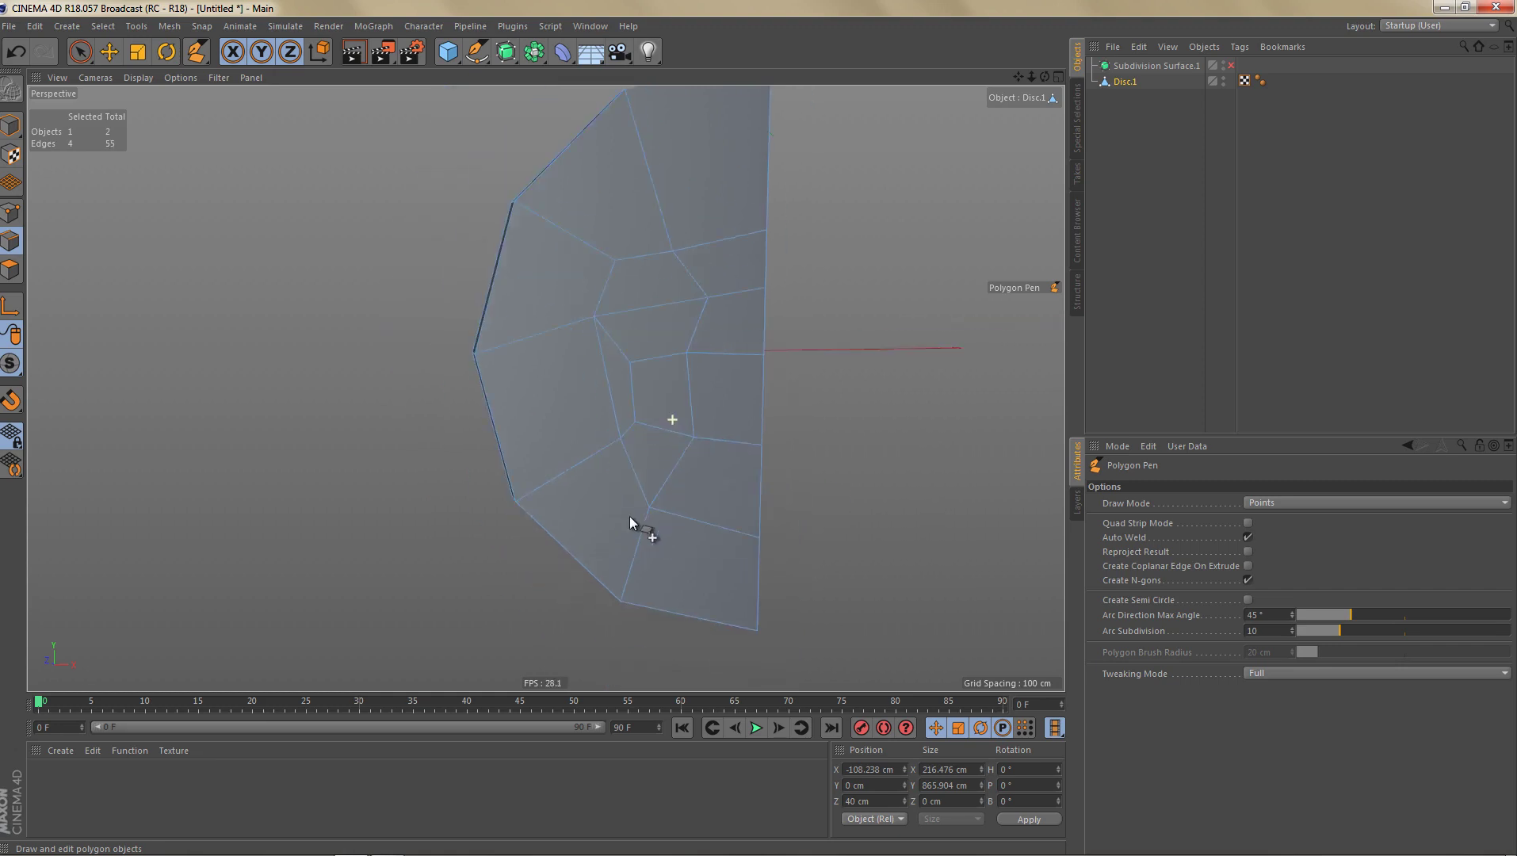
{"action": "right_click_drag", "start_coordinate": [629, 515], "coordinate": [604, 543], "text": "alt"}
{"action": "left_click_drag", "start_coordinate": [668, 393], "coordinate": [702, 420], "text": "alt"}
{"action": "middle_click_drag", "start_coordinate": [663, 403], "coordinate": [641, 469], "text": "alt"}
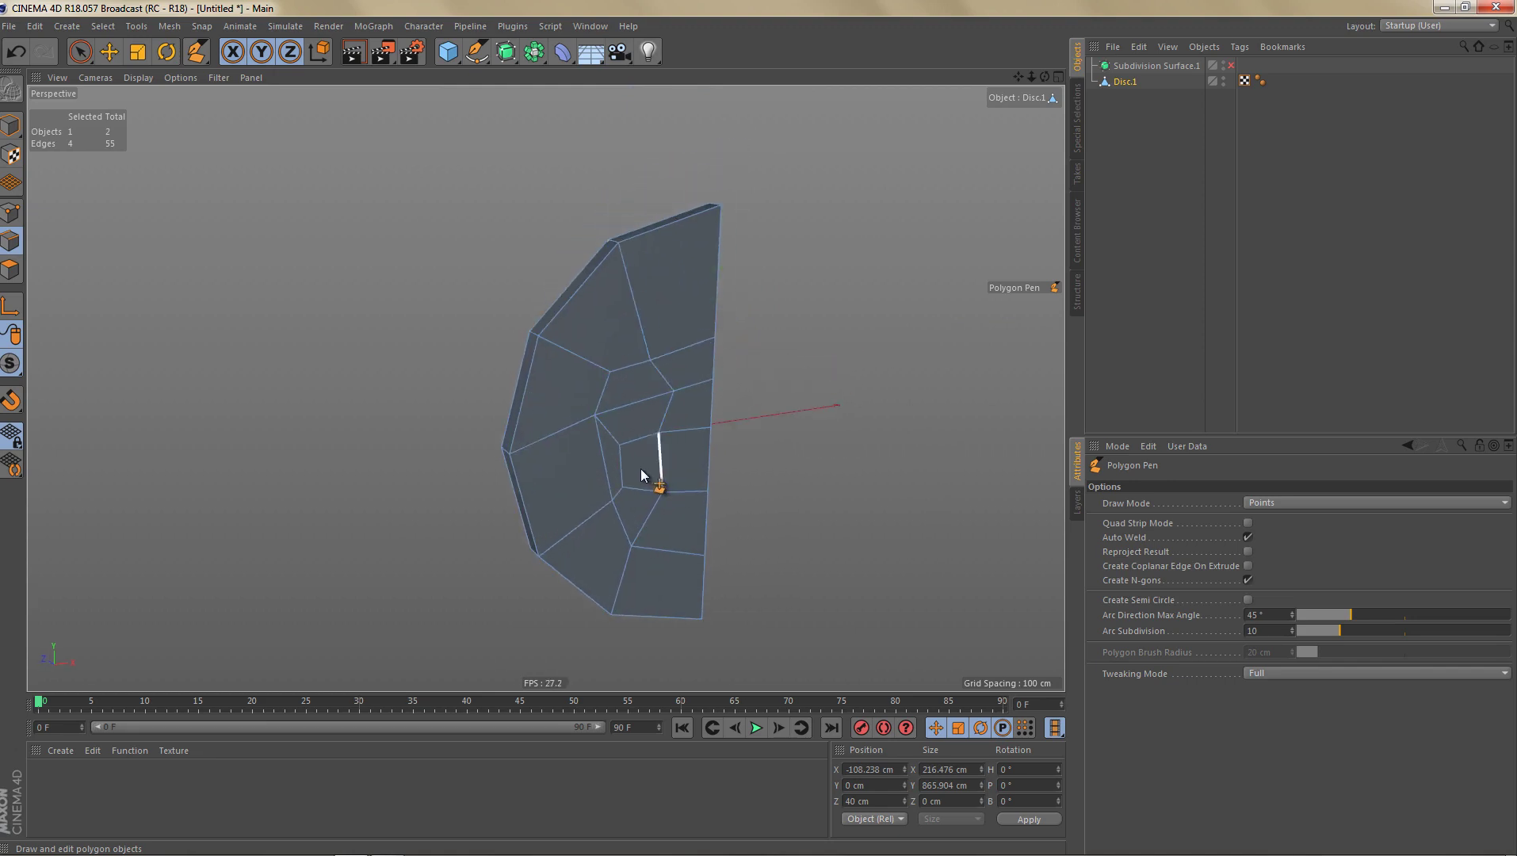
Step: Place the half-face mesh Disc.1 under a new Symmetry object to mirror it across the ZY plane
{"action": "left_click_drag", "start_coordinate": [536, 52], "coordinate": [717, 126]}
{"action": "middle_click_drag", "start_coordinate": [652, 414], "coordinate": [617, 405], "text": "alt"}
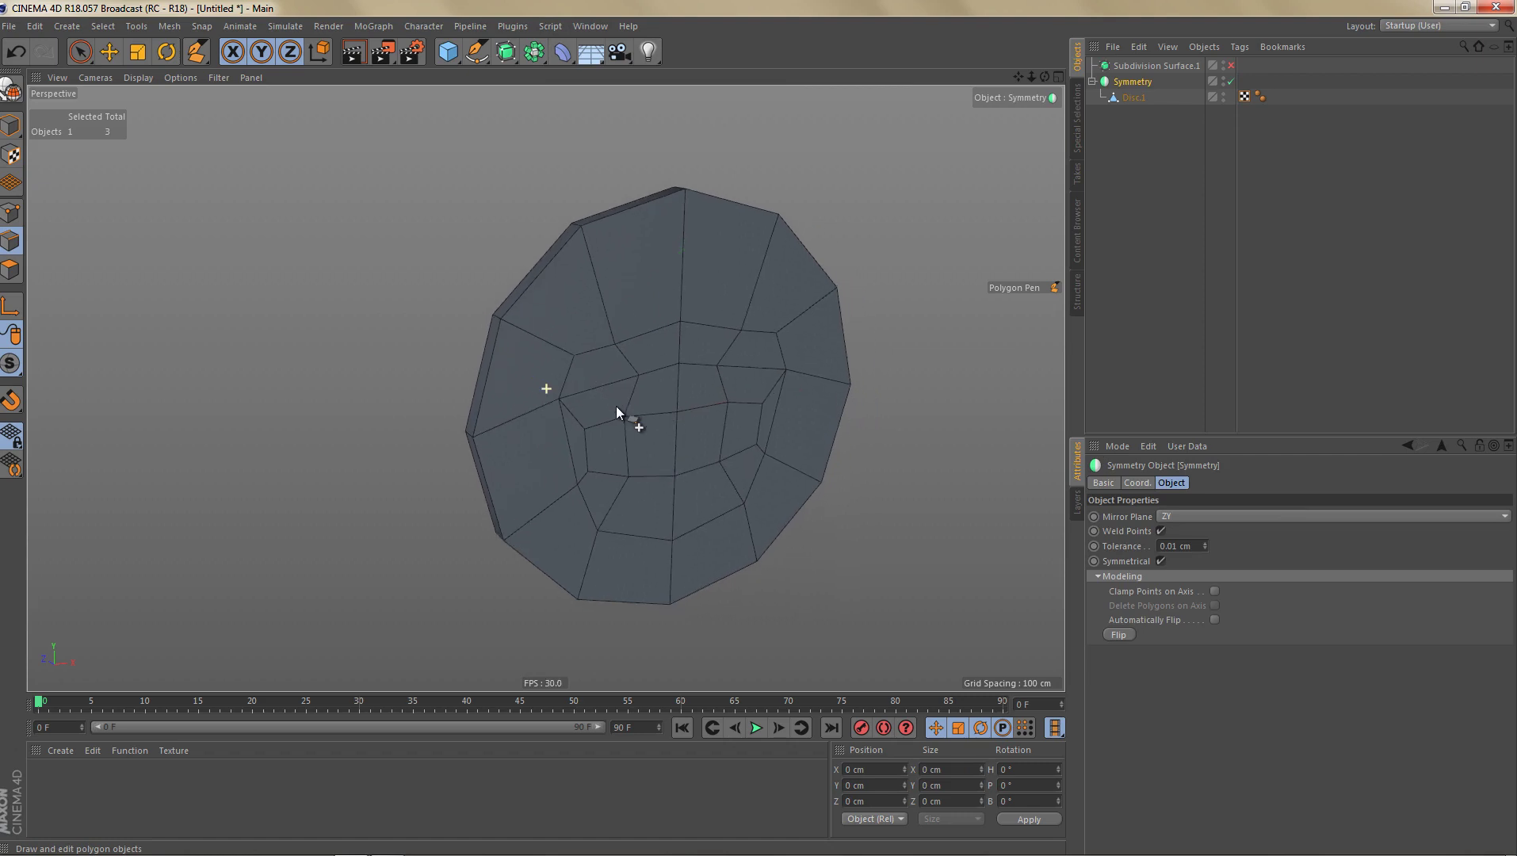
{"action": "scroll", "coordinate": [642, 443], "scroll_direction": "up", "scroll_amount": 3}
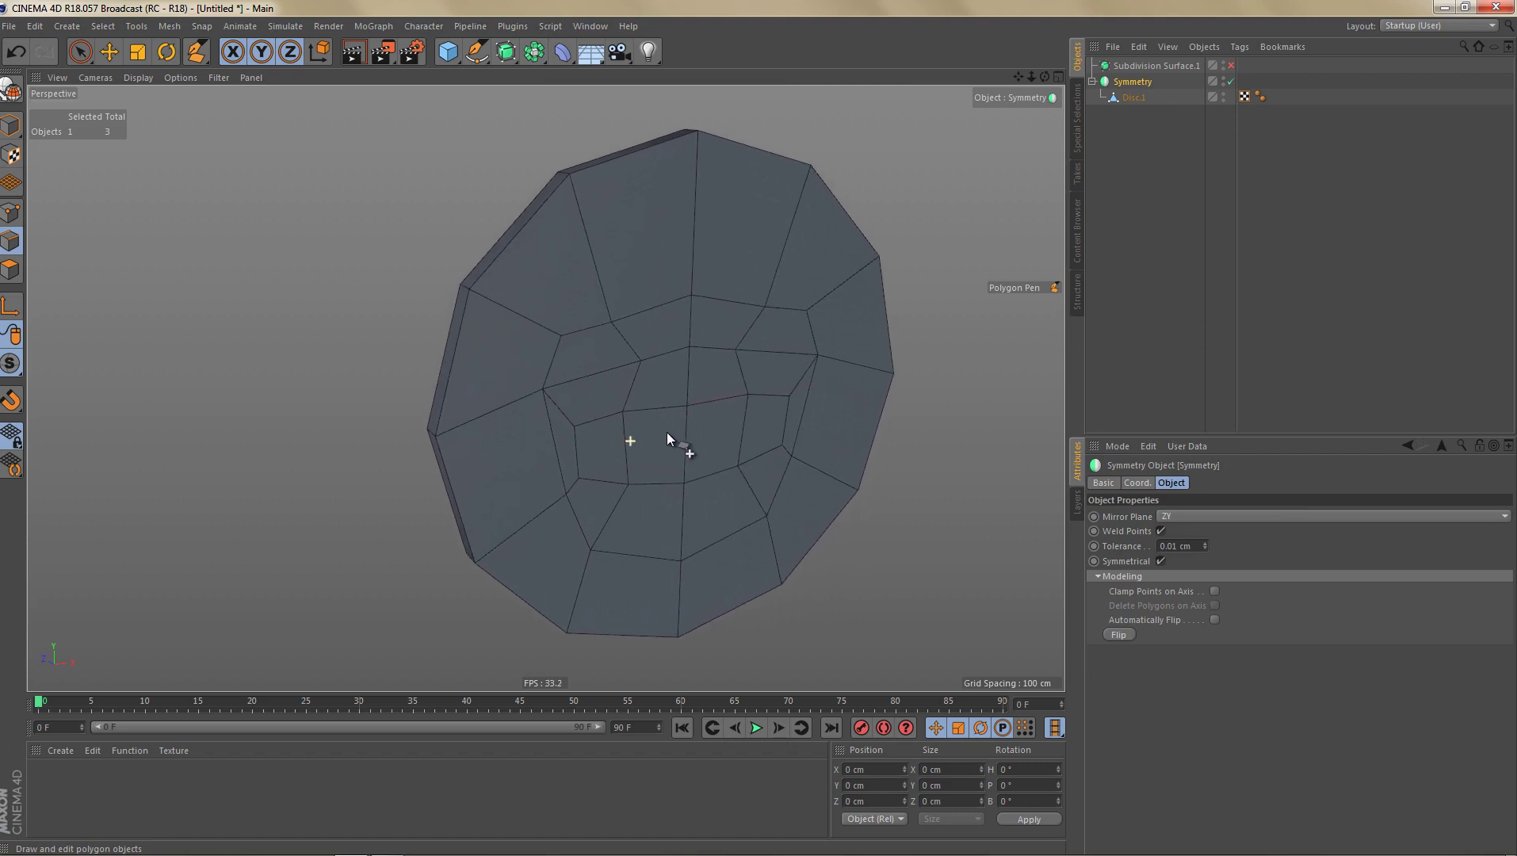
Step: Raise the center-line point on Disc.1's upper mouth edge to about Y -133 cm, checking the reference in the front view first
{"action": "left_click", "coordinate": [1134, 97]}
{"action": "middle_click", "coordinate": [813, 439]}
{"action": "middle_click", "coordinate": [772, 545]}
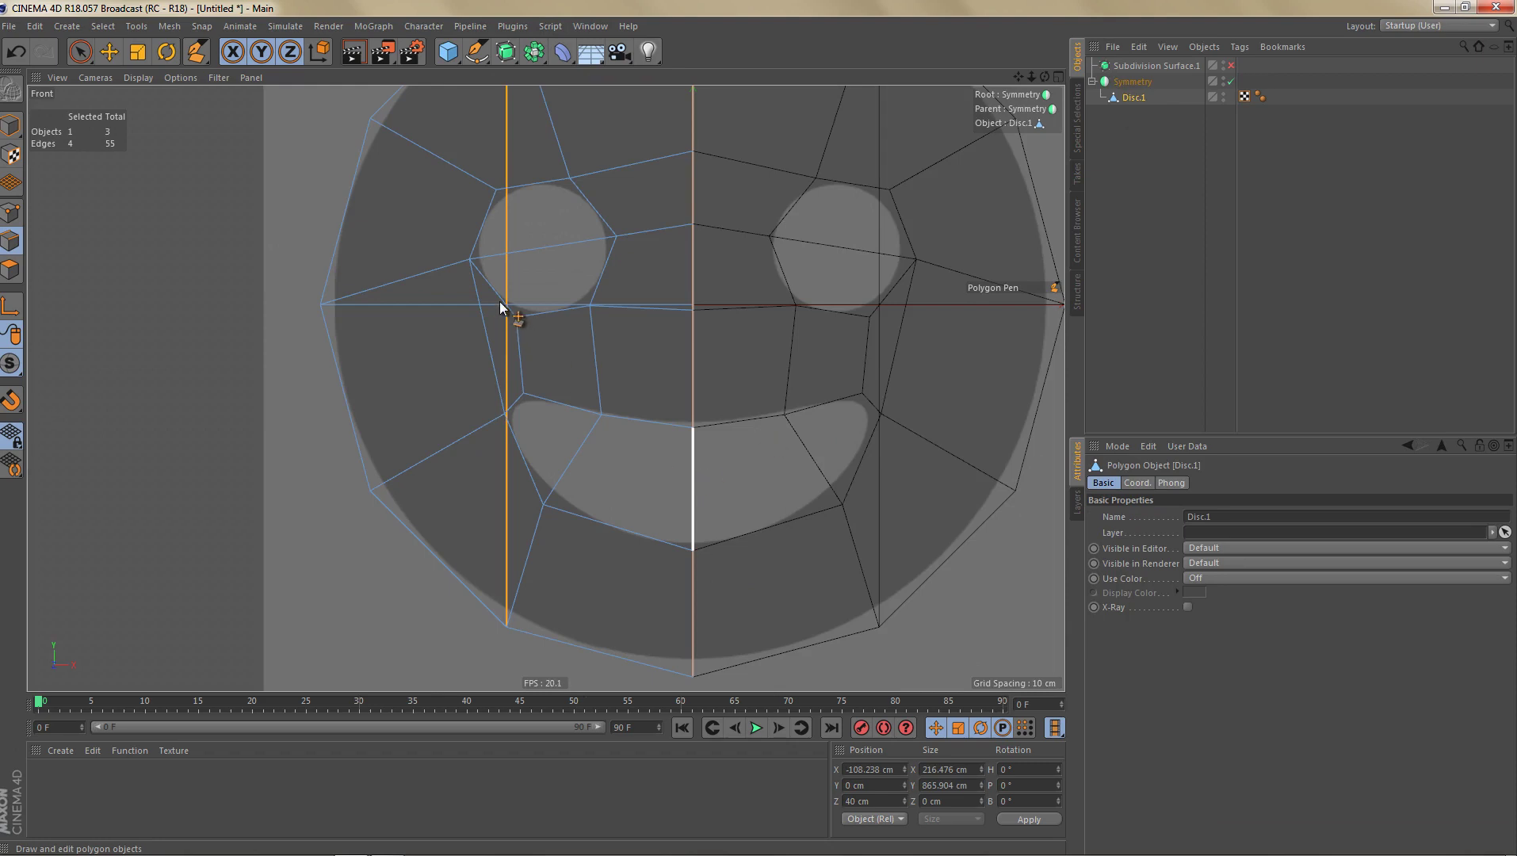
{"action": "middle_click", "coordinate": [444, 339]}
{"action": "middle_click", "coordinate": [377, 257]}
{"action": "scroll", "coordinate": [764, 466], "scroll_direction": "up", "scroll_amount": 5}
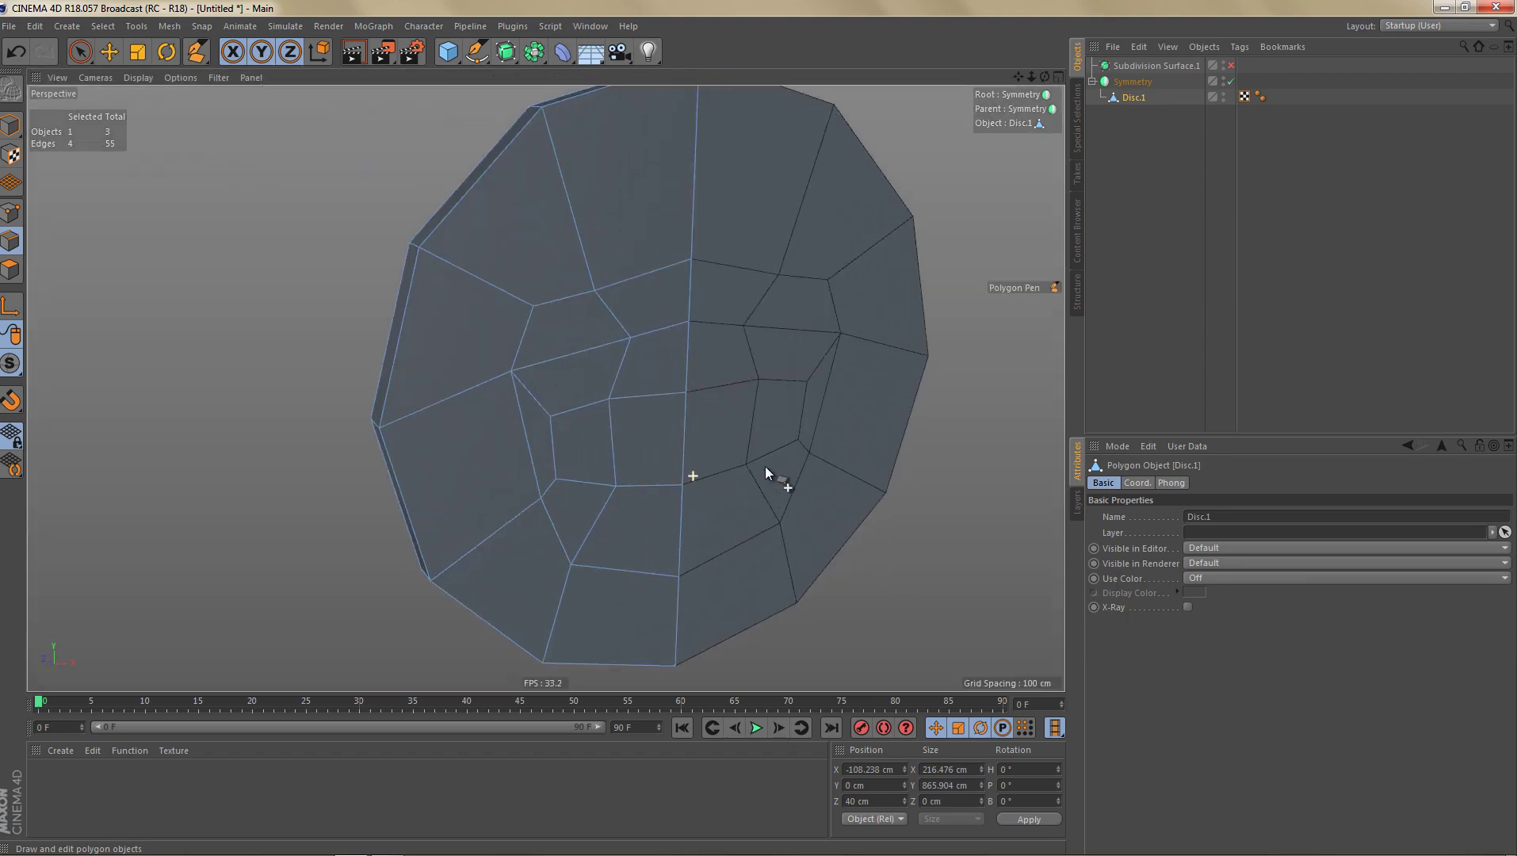
{"action": "key", "text": "Return"}
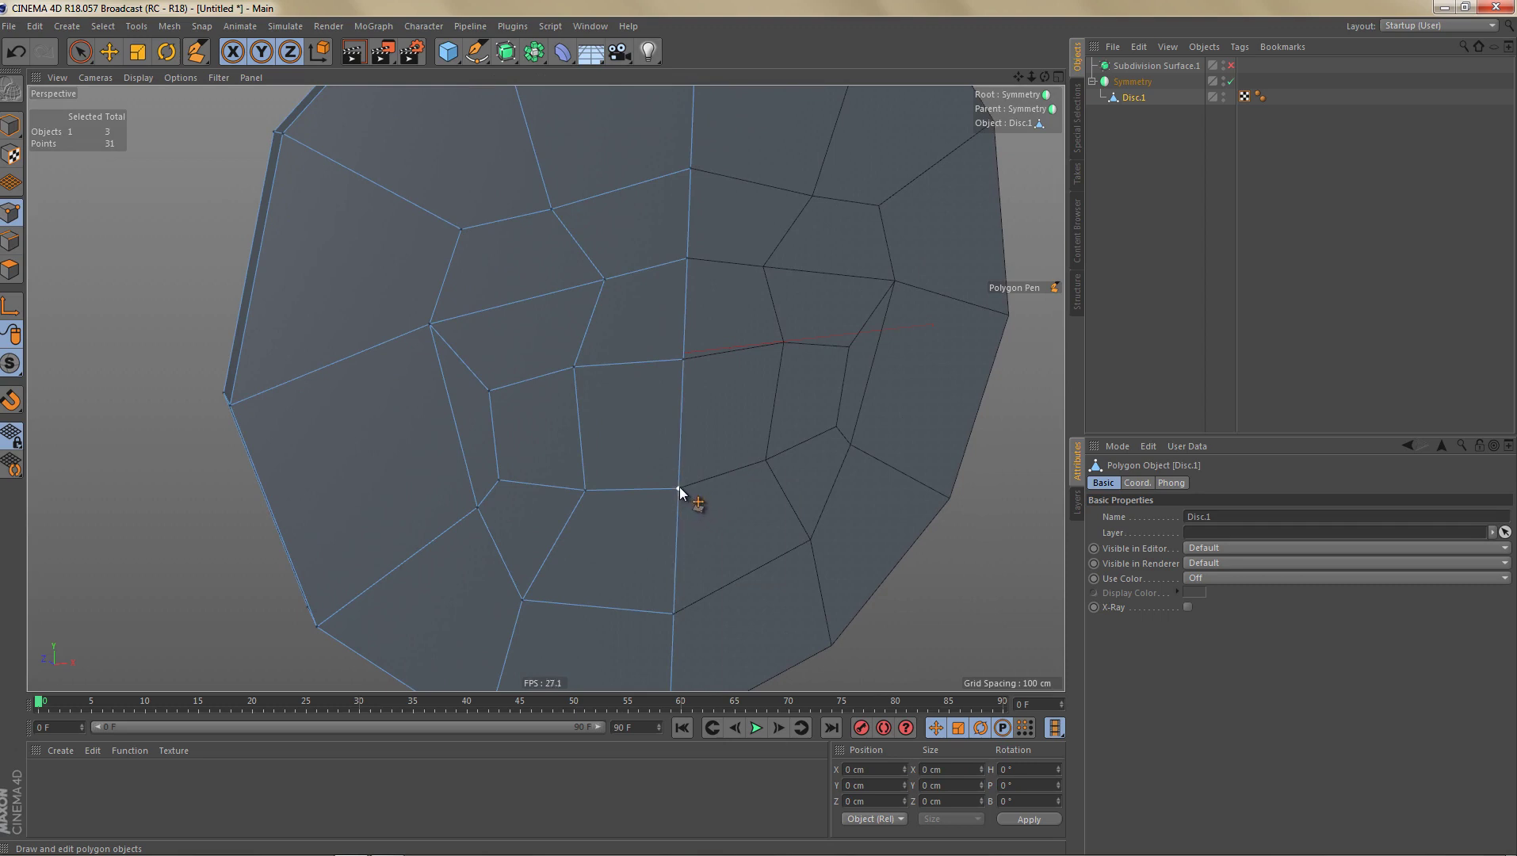
{"action": "key", "text": "space"}
{"action": "left_click", "coordinate": [678, 488]}
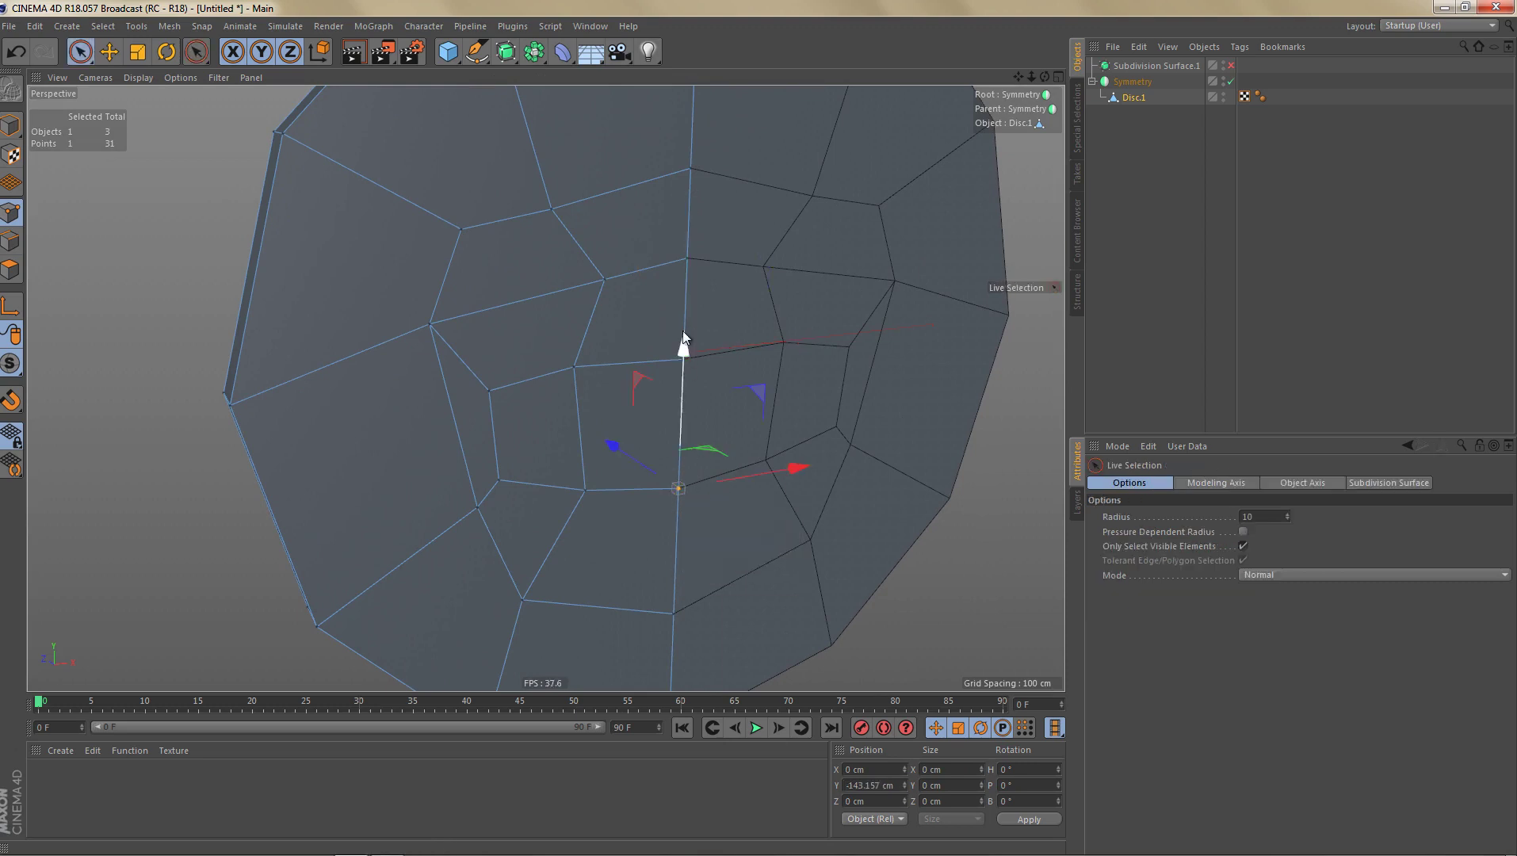
{"action": "left_click_drag", "start_coordinate": [681, 343], "coordinate": [682, 335]}
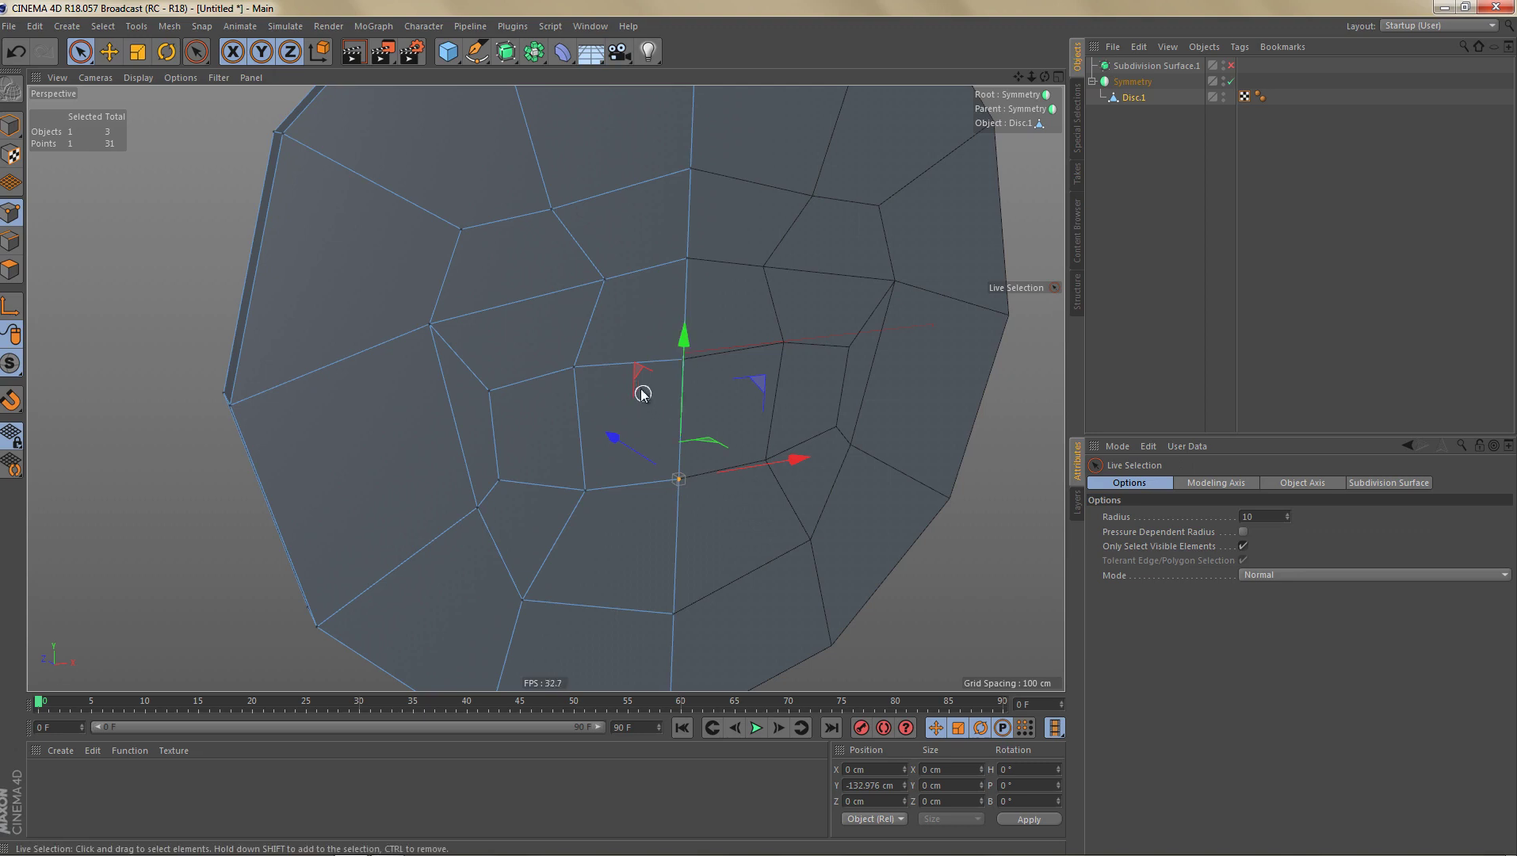
Step: Move the center-line points at the bottom and middle of the eyes to about Y 3.3 cm and Y 85 cm
{"action": "mouse_move", "coordinate": [601, 399]}
{"action": "left_mouse_down", "text": "alt"}
{"action": "mouse_move", "coordinate": [541, 372]}
{"action": "mouse_move", "coordinate": [582, 385]}
{"action": "left_mouse_up", "text": "alt"}
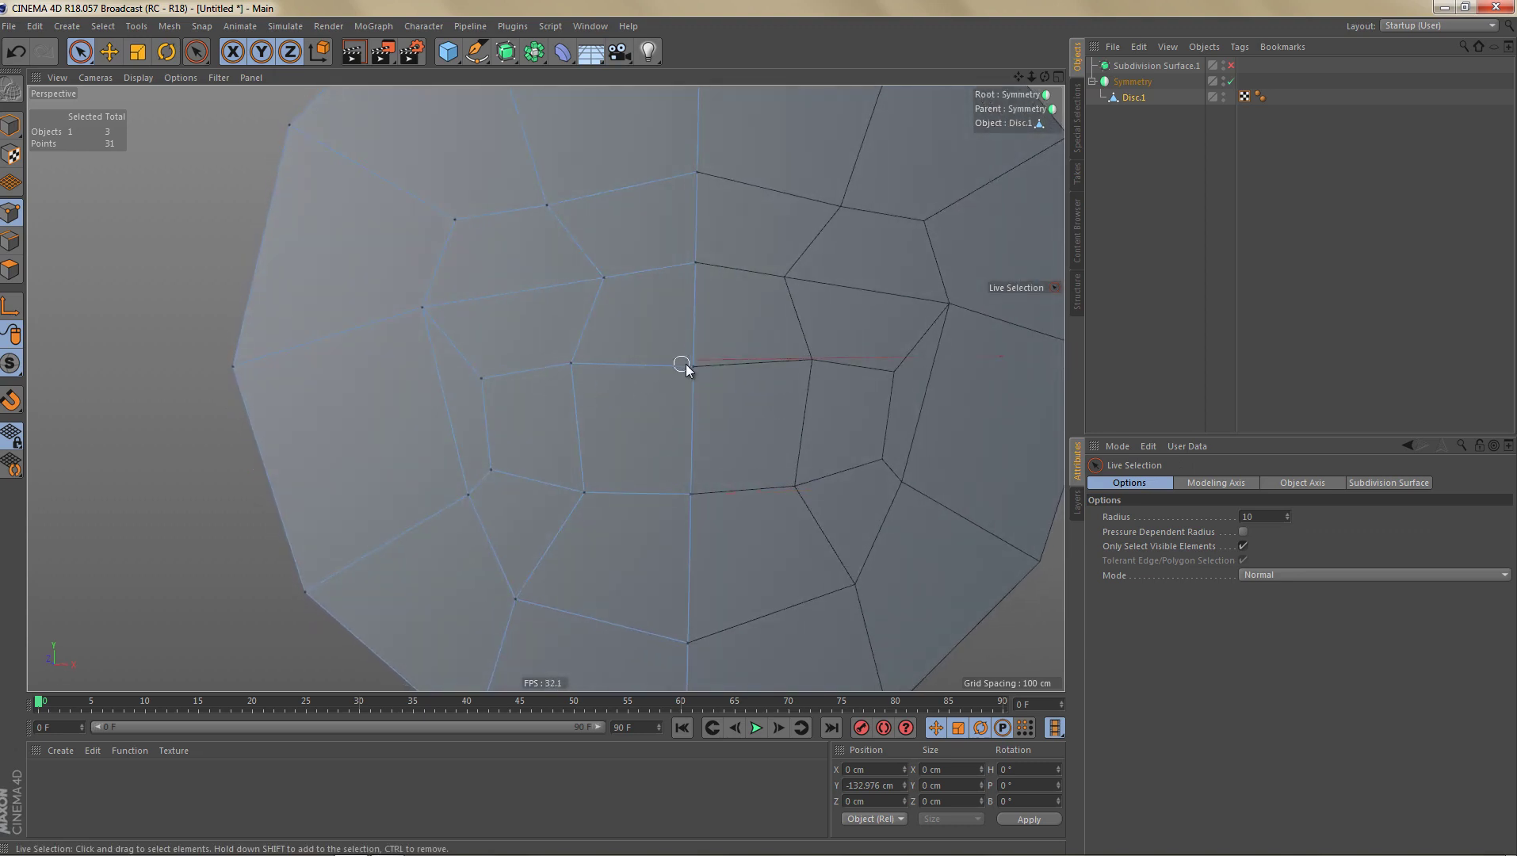
{"action": "left_click_drag", "start_coordinate": [696, 357], "coordinate": [698, 210]}
{"action": "mouse_move", "coordinate": [662, 244]}
{"action": "middle_mouse_down", "text": "alt"}
{"action": "mouse_move", "coordinate": [675, 324]}
{"action": "mouse_move", "coordinate": [676, 241]}
{"action": "middle_mouse_up", "text": "alt"}
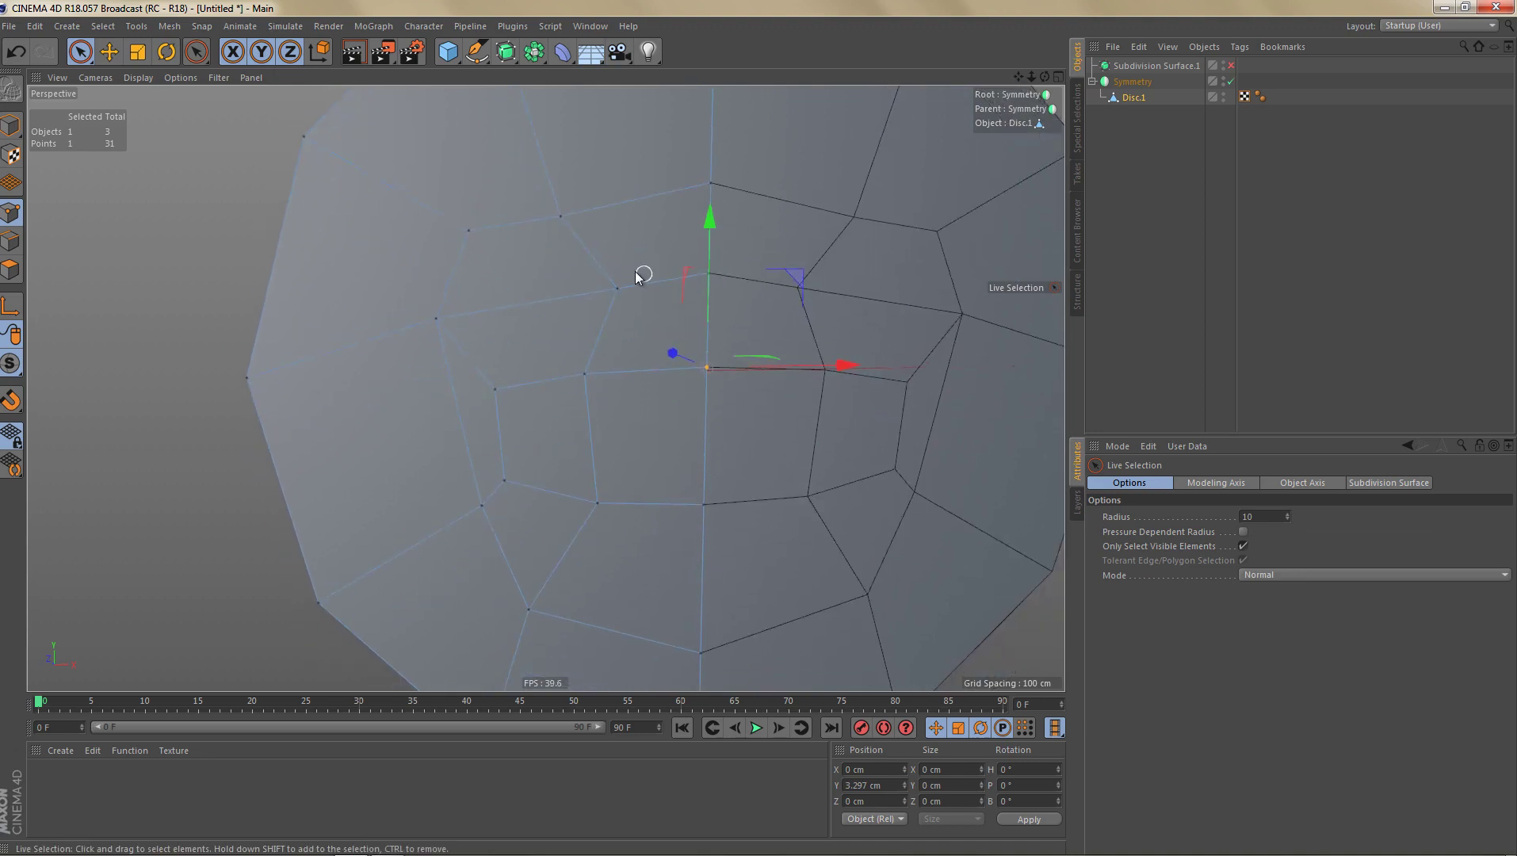
{"action": "left_click_drag", "start_coordinate": [643, 275], "coordinate": [682, 288], "text": "alt"}
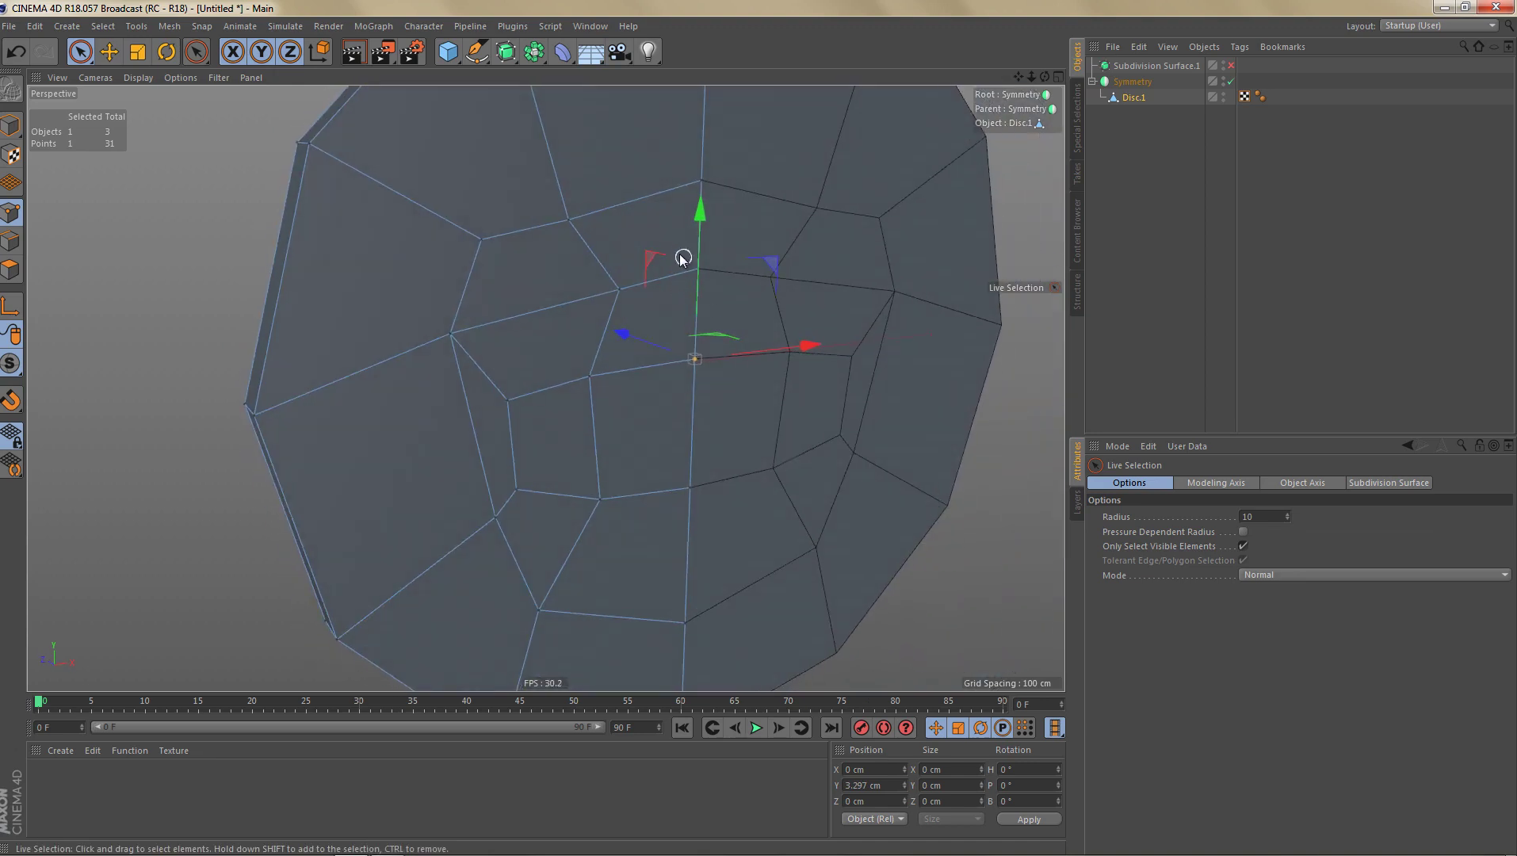
{"action": "left_click", "coordinate": [699, 269]}
{"action": "mouse_move", "coordinate": [705, 138]}
{"action": "left_mouse_down"}
{"action": "mouse_move", "coordinate": [735, 318]}
{"action": "mouse_move", "coordinate": [719, 417]}
{"action": "left_mouse_up"}
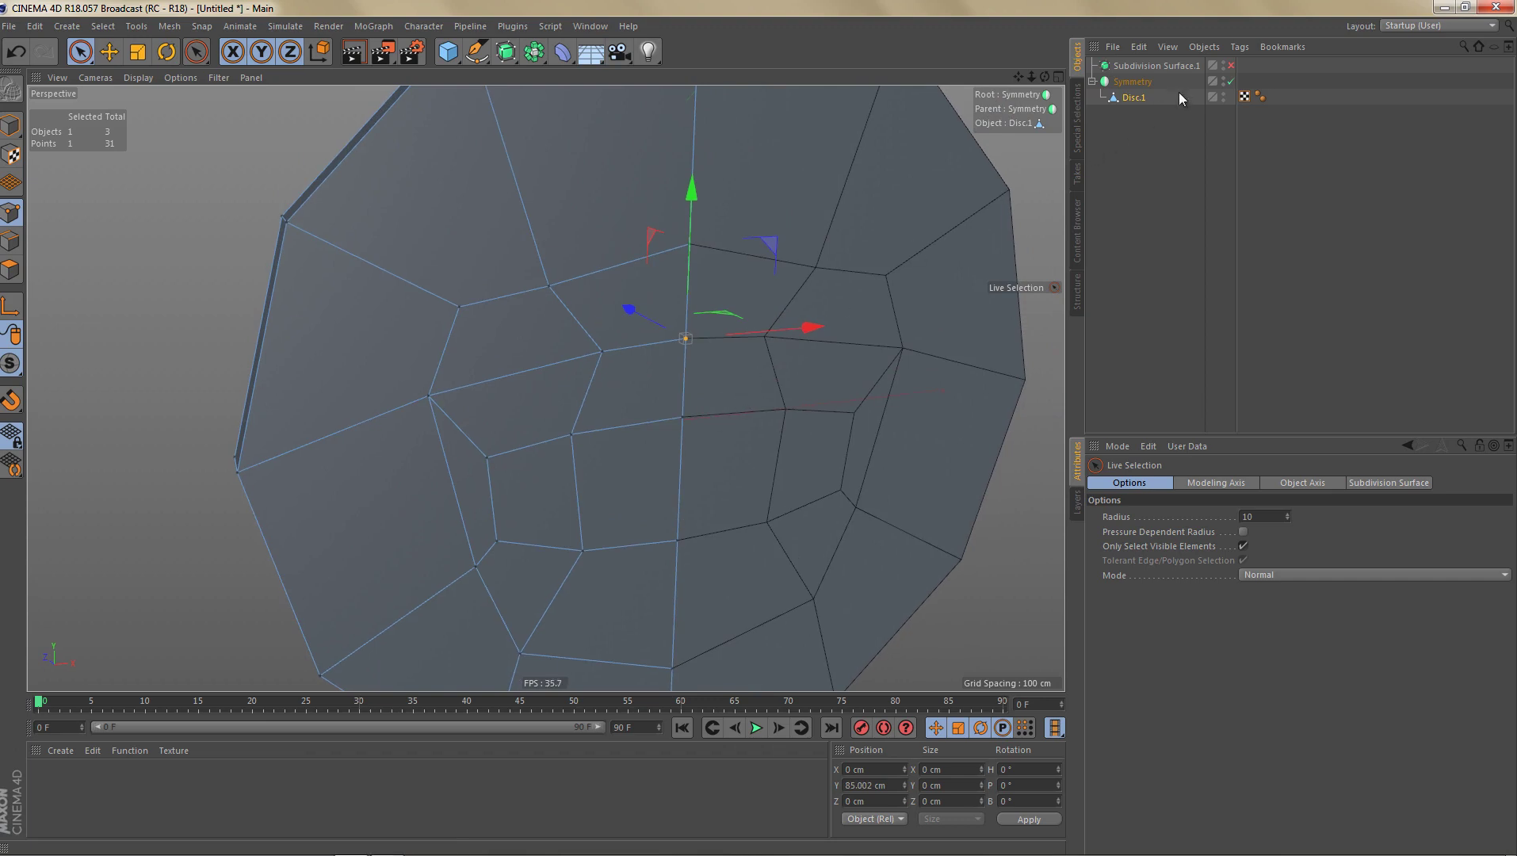
Step: Nest the Symmetry object under the Subdivision Surface, preview the smoothed face, and turn the smoothing off
{"action": "key", "text": "q"}
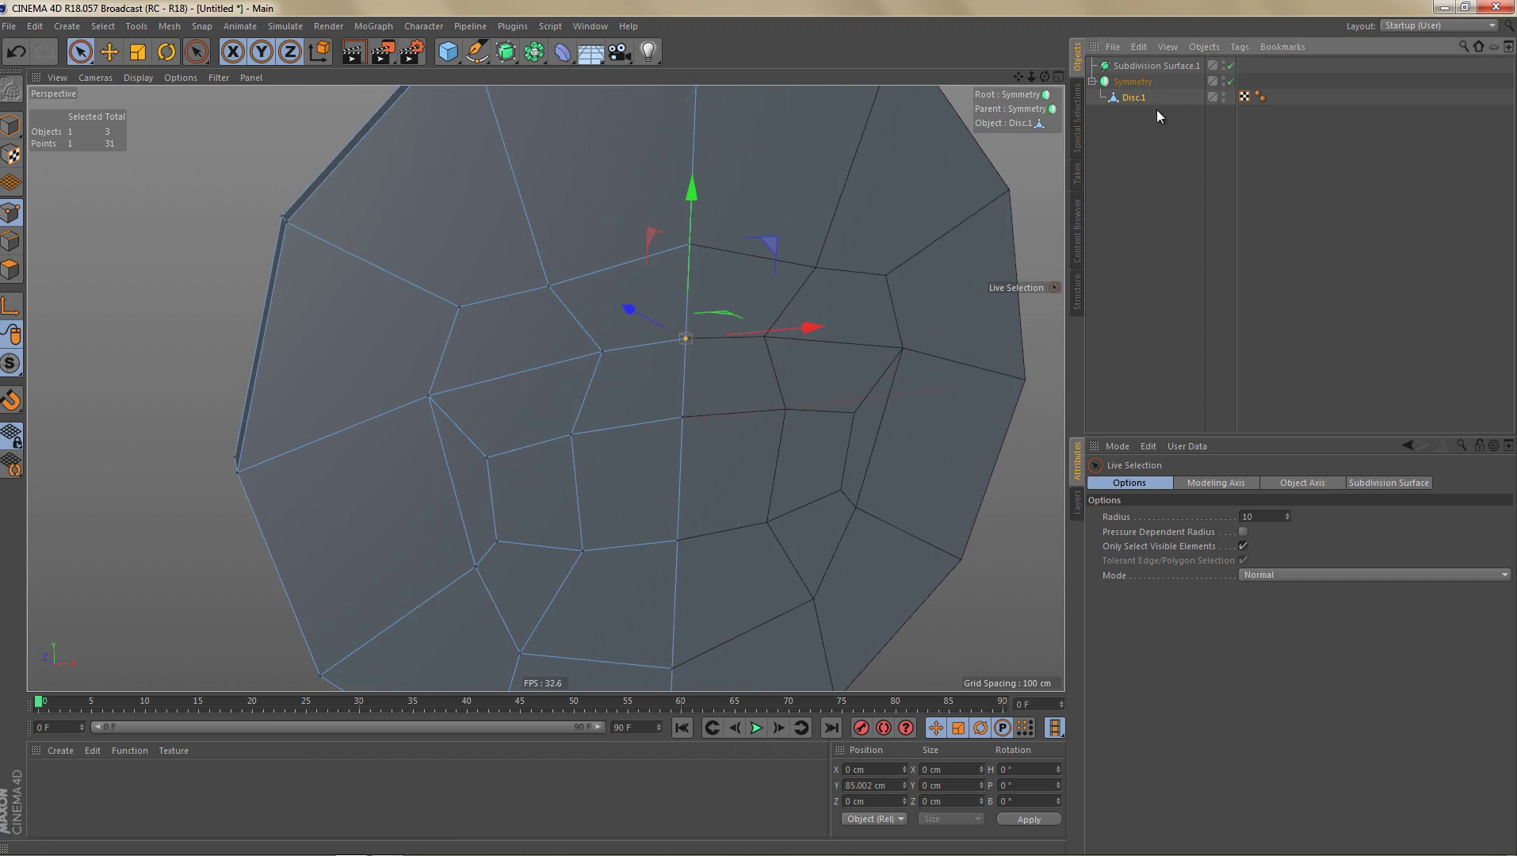
{"action": "left_click_drag", "start_coordinate": [1132, 81], "coordinate": [1134, 63]}
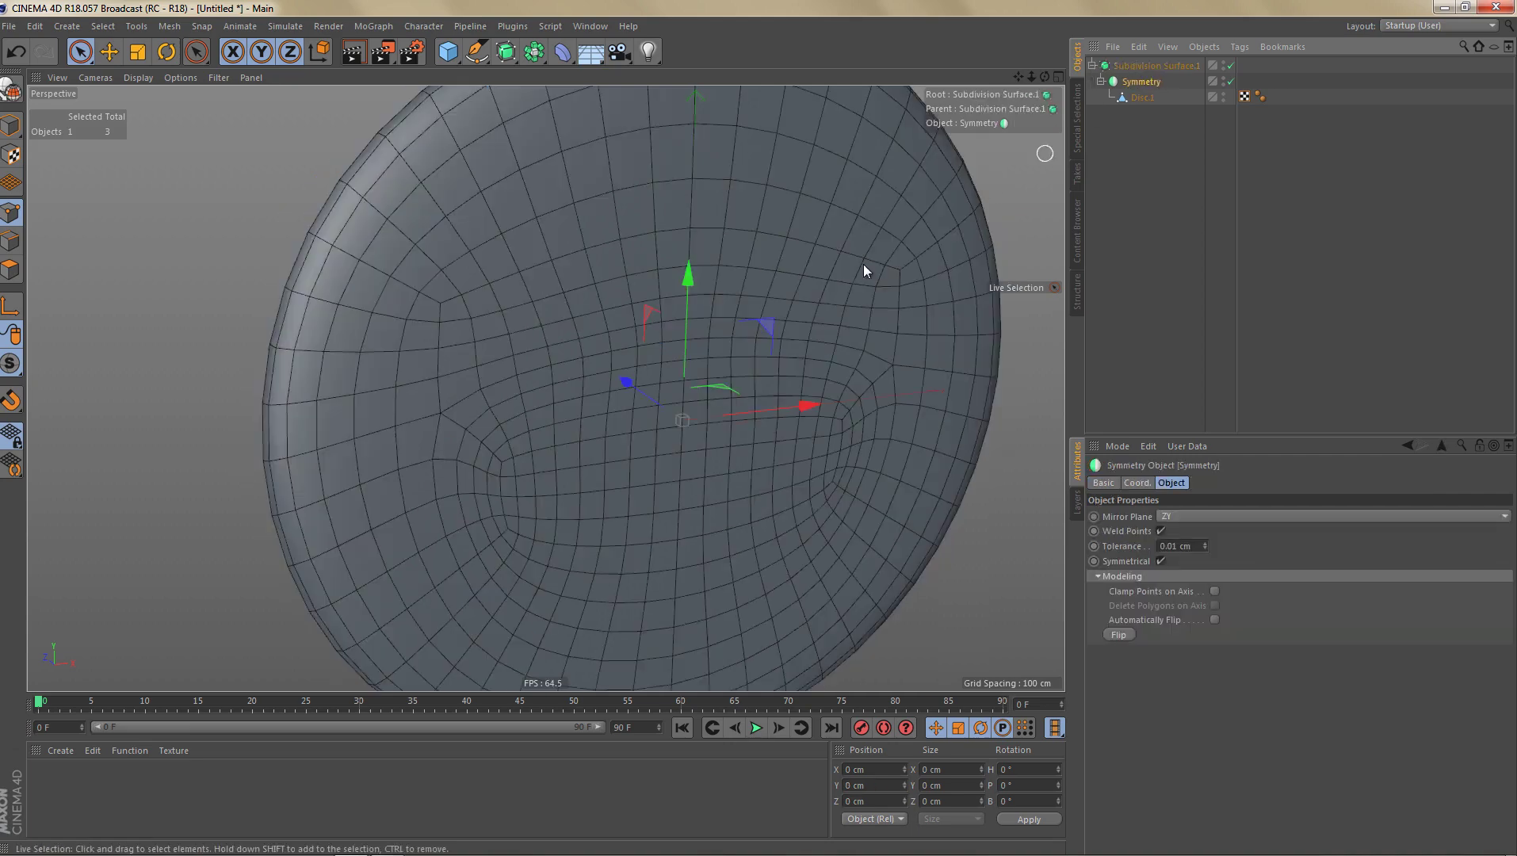
{"action": "left_click_drag", "start_coordinate": [719, 428], "coordinate": [745, 410], "text": "alt"}
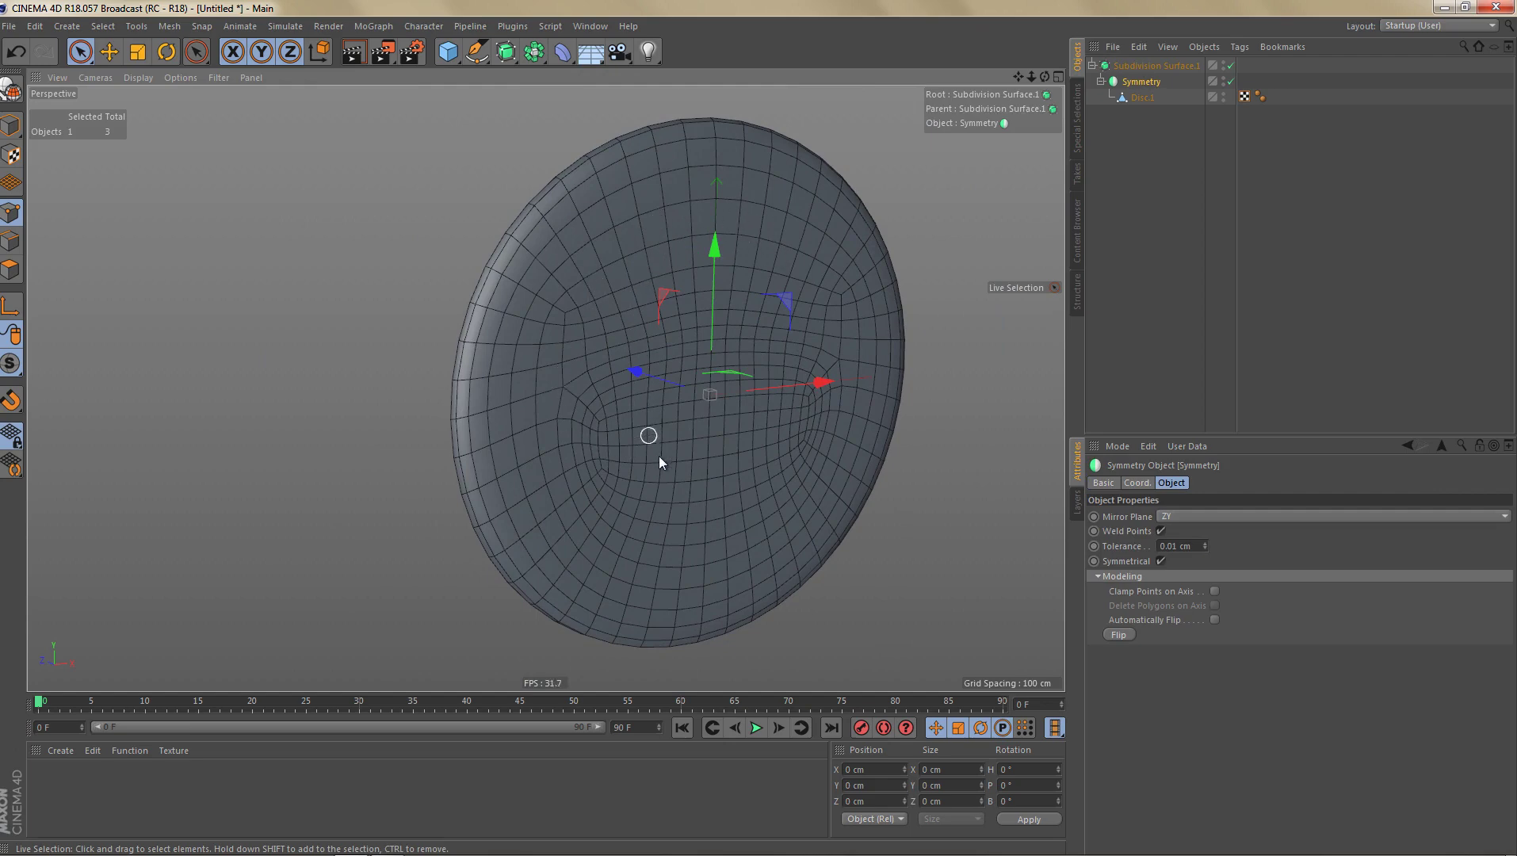
{"action": "left_click_drag", "start_coordinate": [634, 428], "coordinate": [672, 413], "text": "alt"}
{"action": "key", "text": "q"}
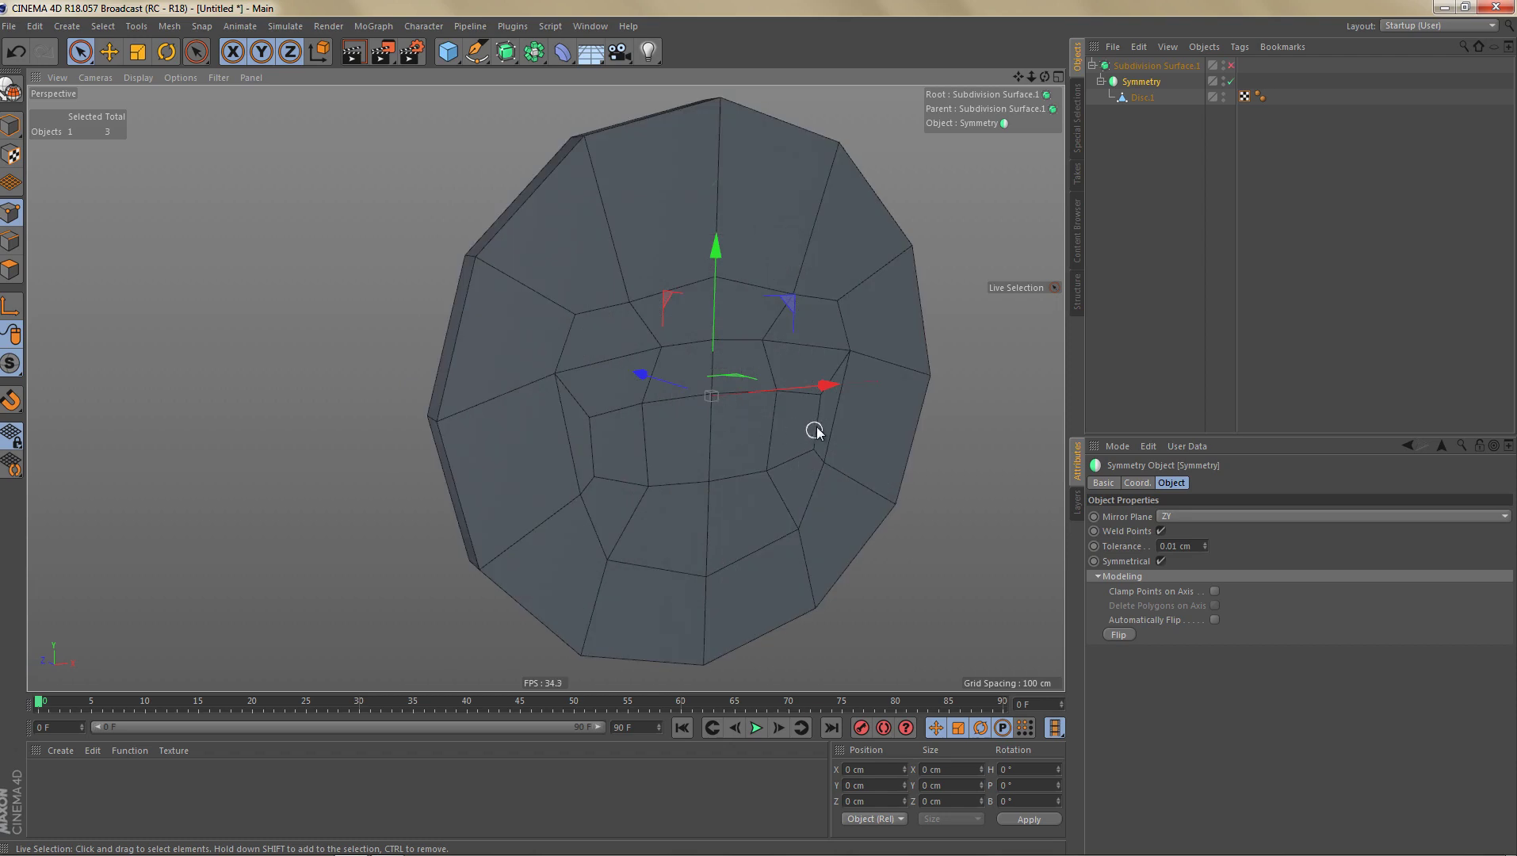
Step: Select the two eye polygons and two mouth polygons of Disc.1 and extrude them inward with an offset of -23.7 cm
{"action": "middle_click_drag", "start_coordinate": [781, 438], "coordinate": [724, 467], "text": "alt"}
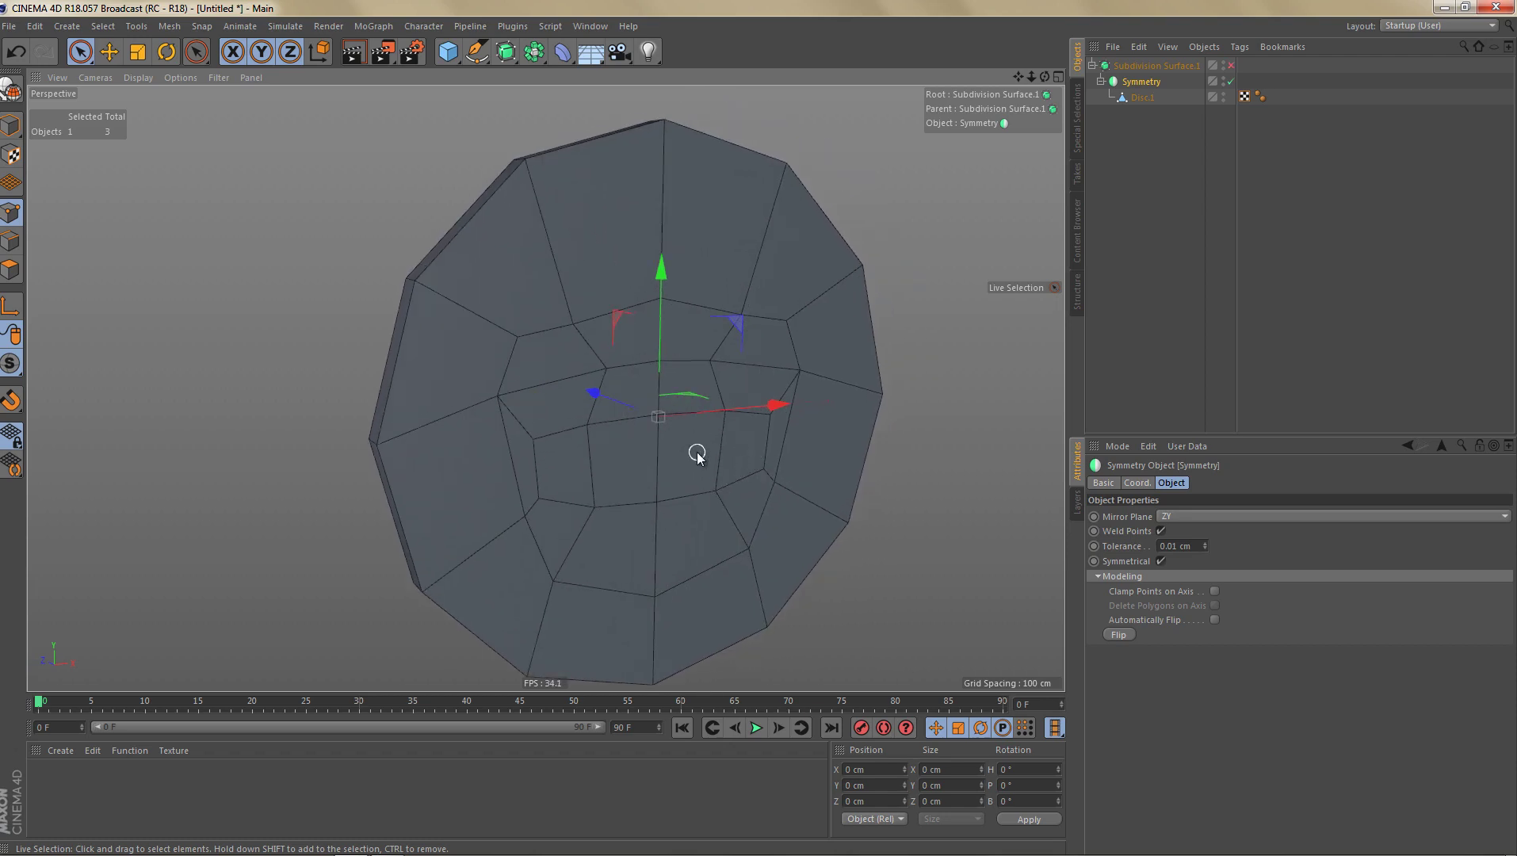
{"action": "left_click", "coordinate": [1139, 100]}
{"action": "scroll", "coordinate": [655, 492], "scroll_direction": "up", "scroll_amount": 3}
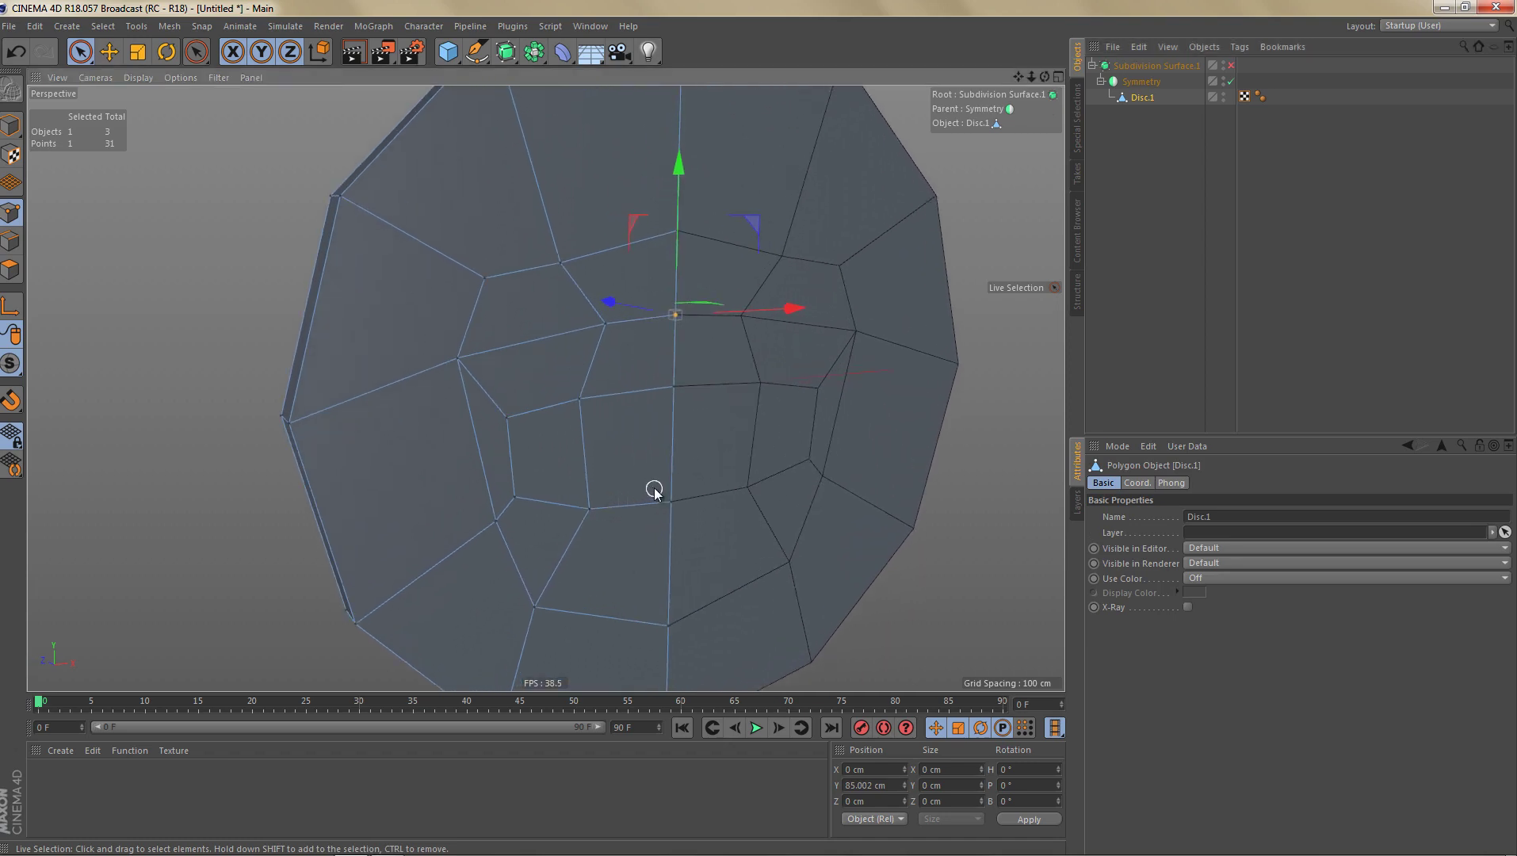
{"action": "key", "text": "u"}
{"action": "key", "text": "p"}
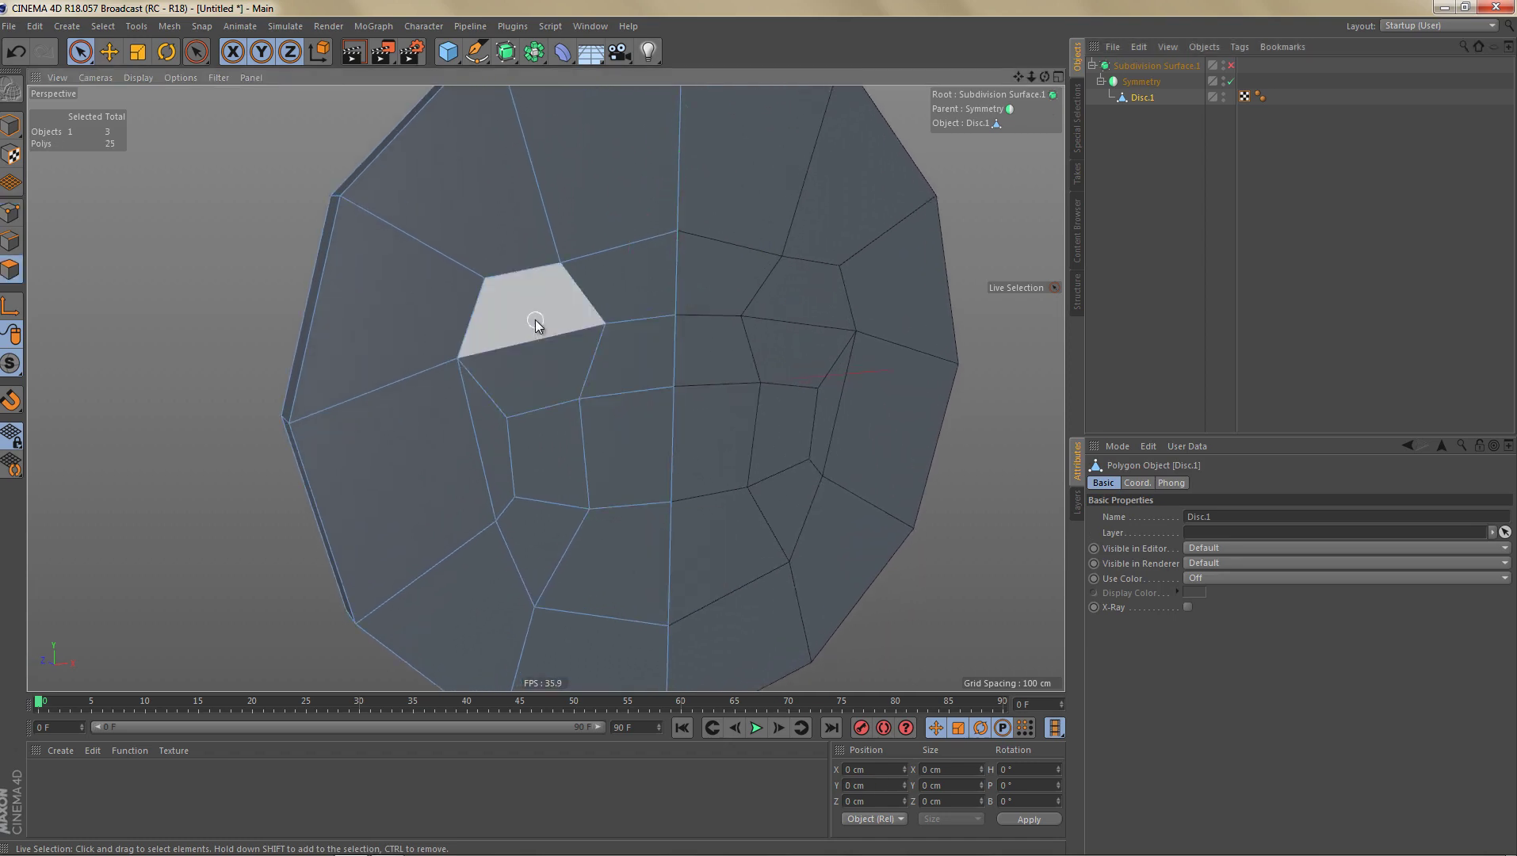
{"action": "left_click_drag", "start_coordinate": [535, 324], "coordinate": [542, 349]}
{"action": "left_click_drag", "start_coordinate": [555, 539], "coordinate": [627, 555], "text": "shift"}
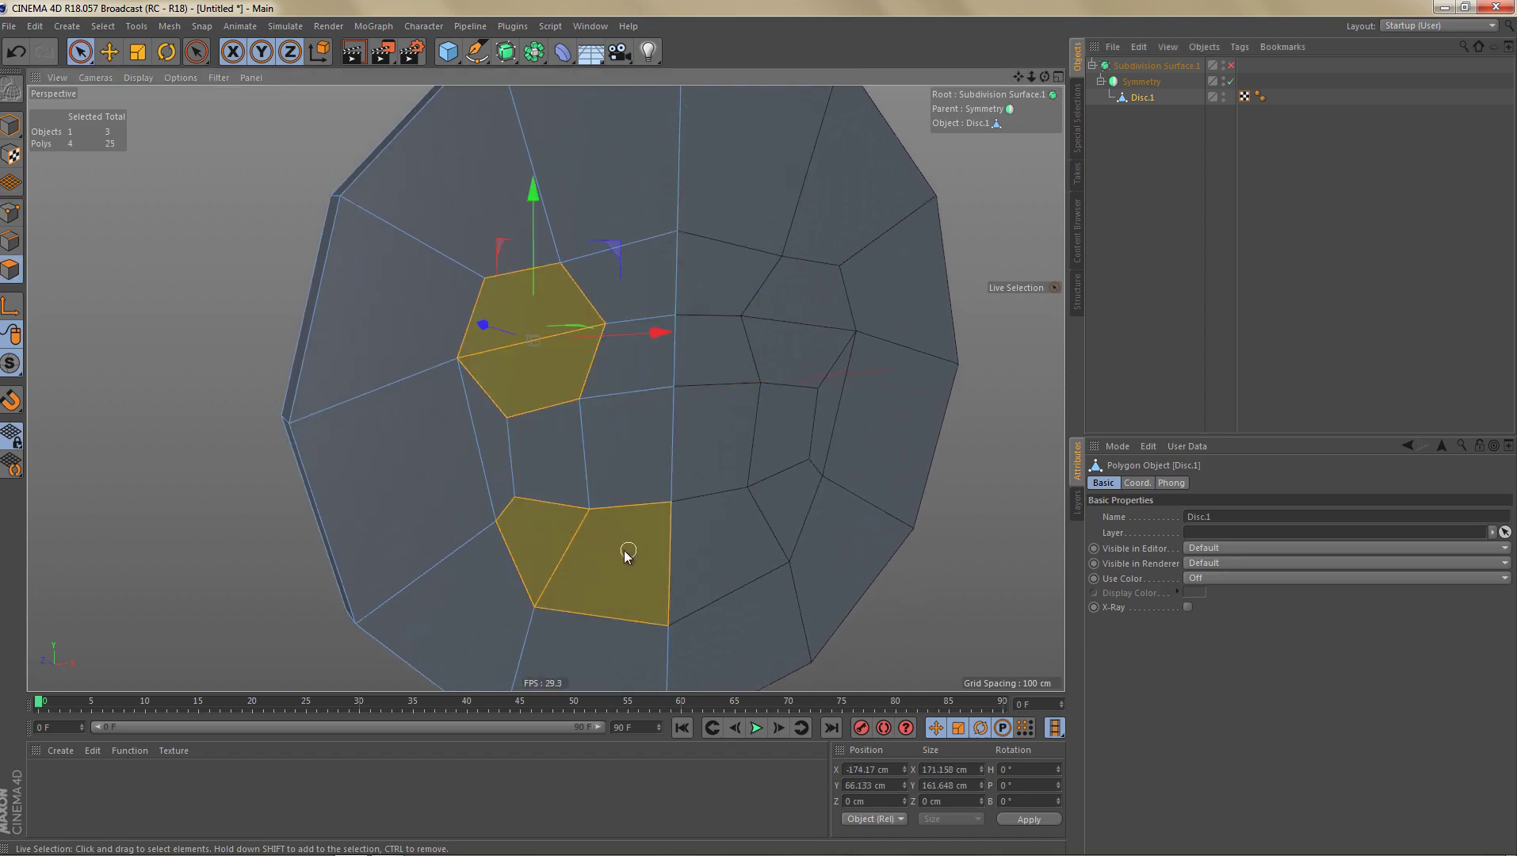
{"action": "key", "text": "d"}
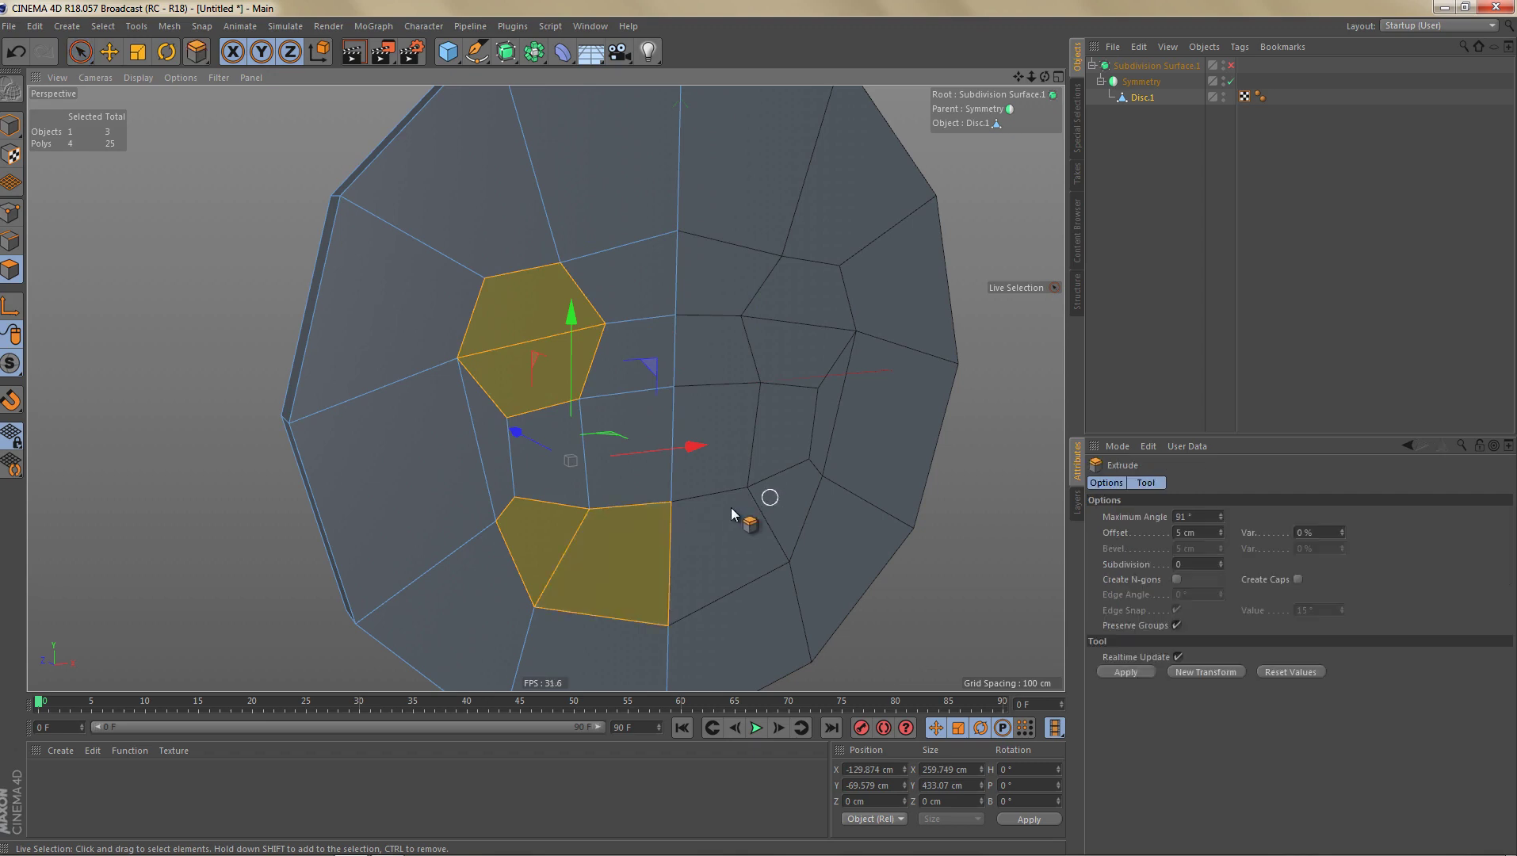
{"action": "left_click_drag", "start_coordinate": [732, 508], "coordinate": [757, 429], "text": "alt"}
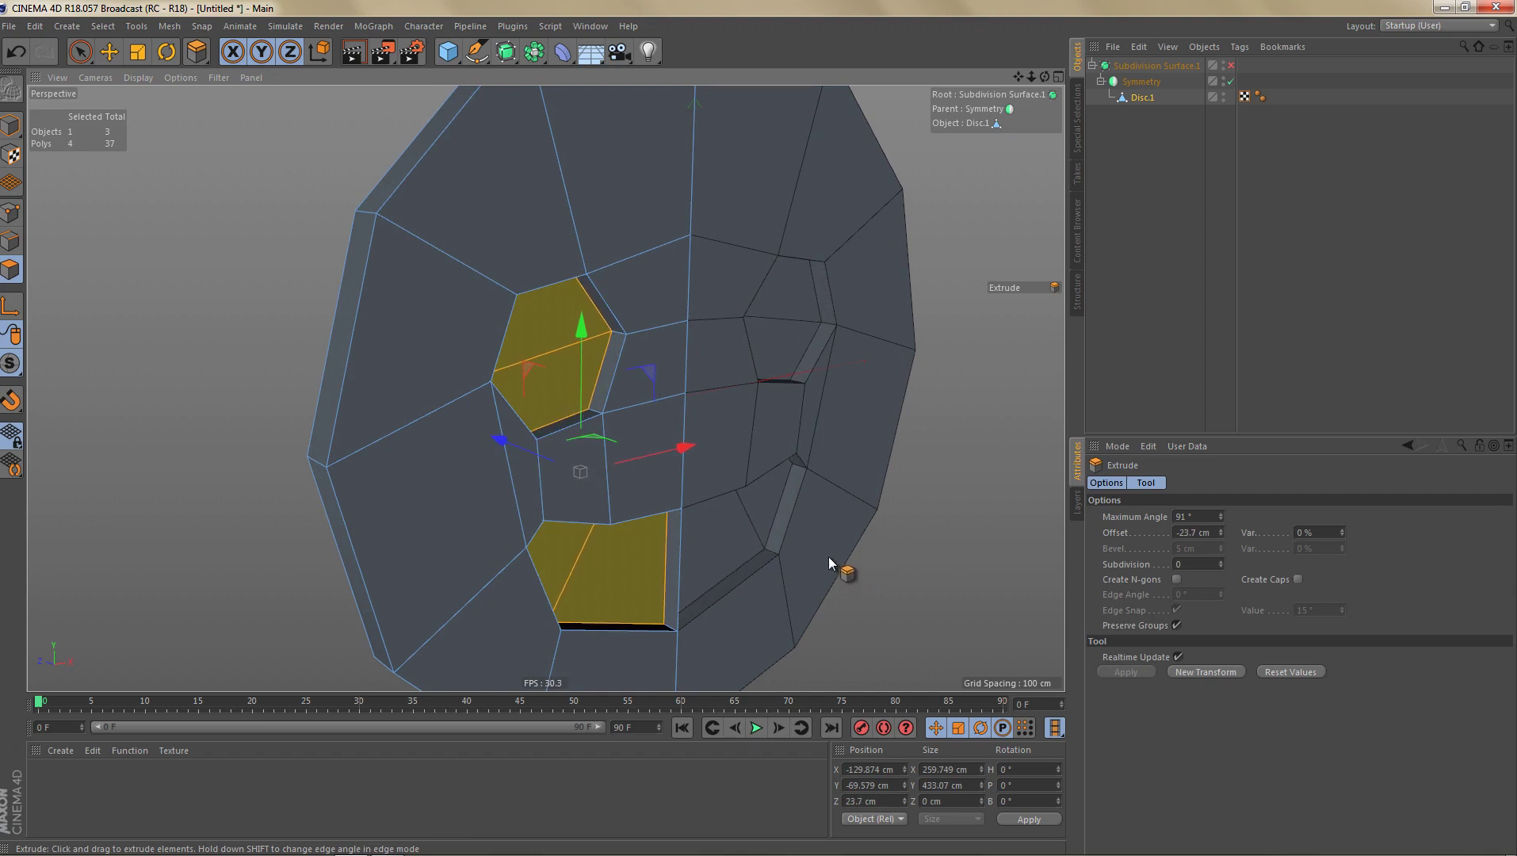
Step: Enable Clamp Points on Axis and Delete Polygons on Axis for the Symmetry object to remove the wall inside the mouth
{"action": "left_click_drag", "start_coordinate": [827, 485], "coordinate": [707, 521], "text": "alt"}
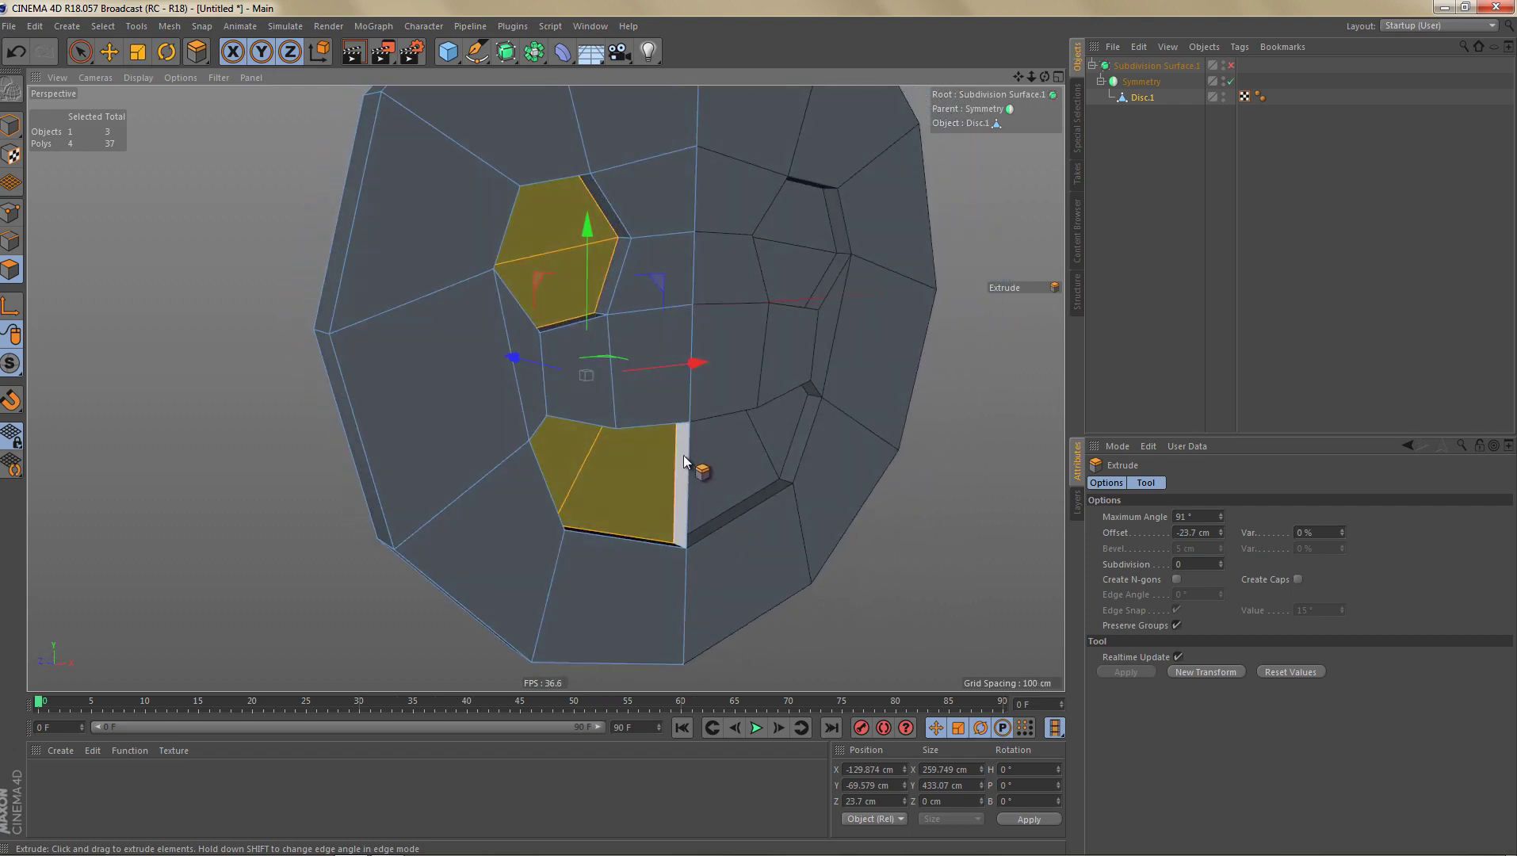
{"action": "left_click", "coordinate": [1142, 83]}
{"action": "middle_click_drag", "start_coordinate": [749, 455], "coordinate": [758, 457], "text": "alt"}
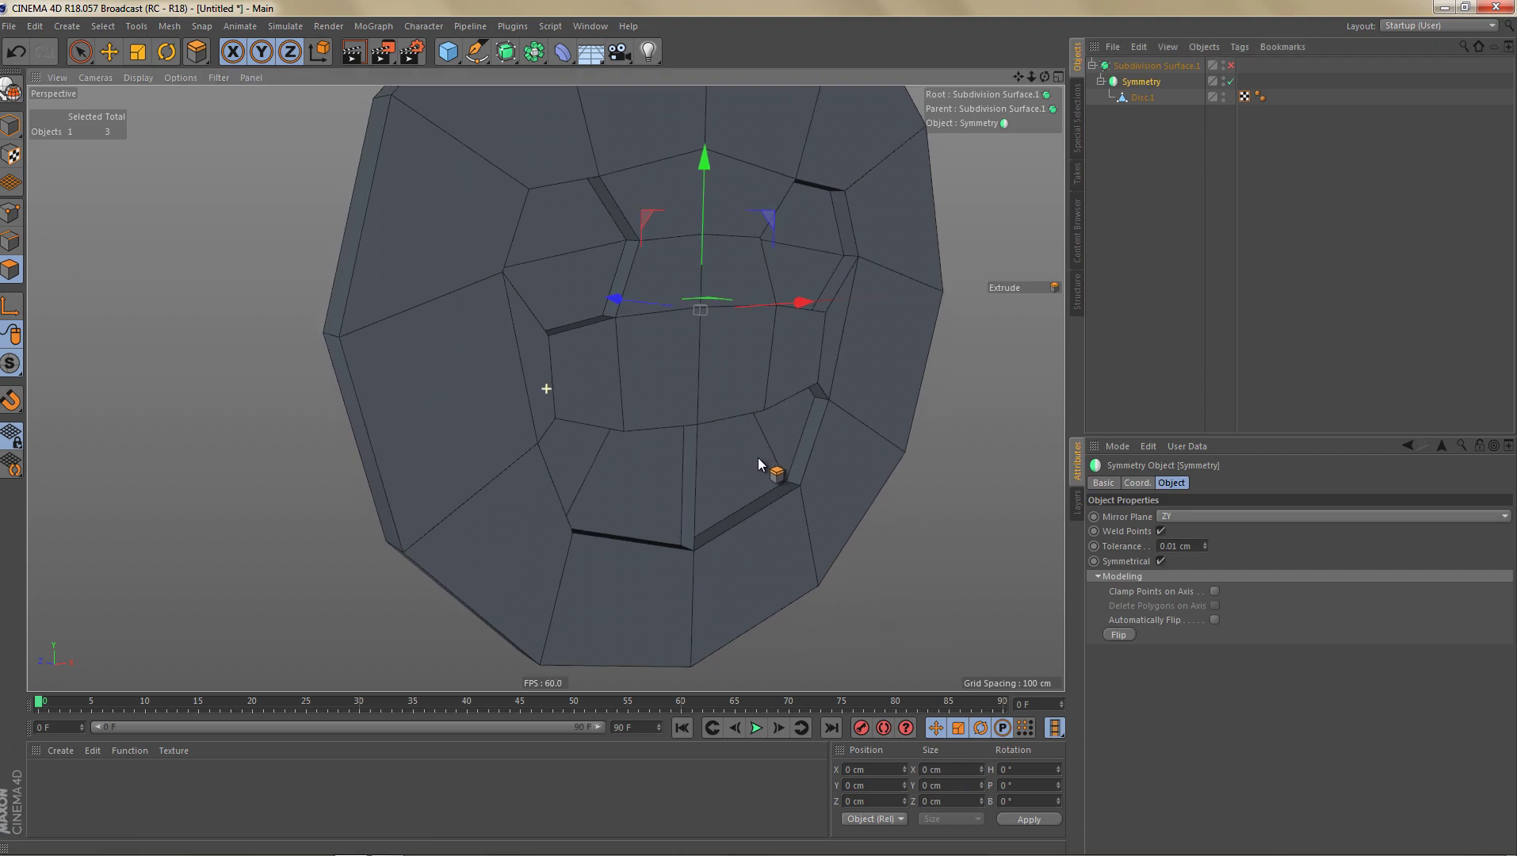
{"action": "left_click", "coordinate": [1215, 591]}
{"action": "left_click_drag", "start_coordinate": [830, 535], "coordinate": [698, 452], "text": "alt"}
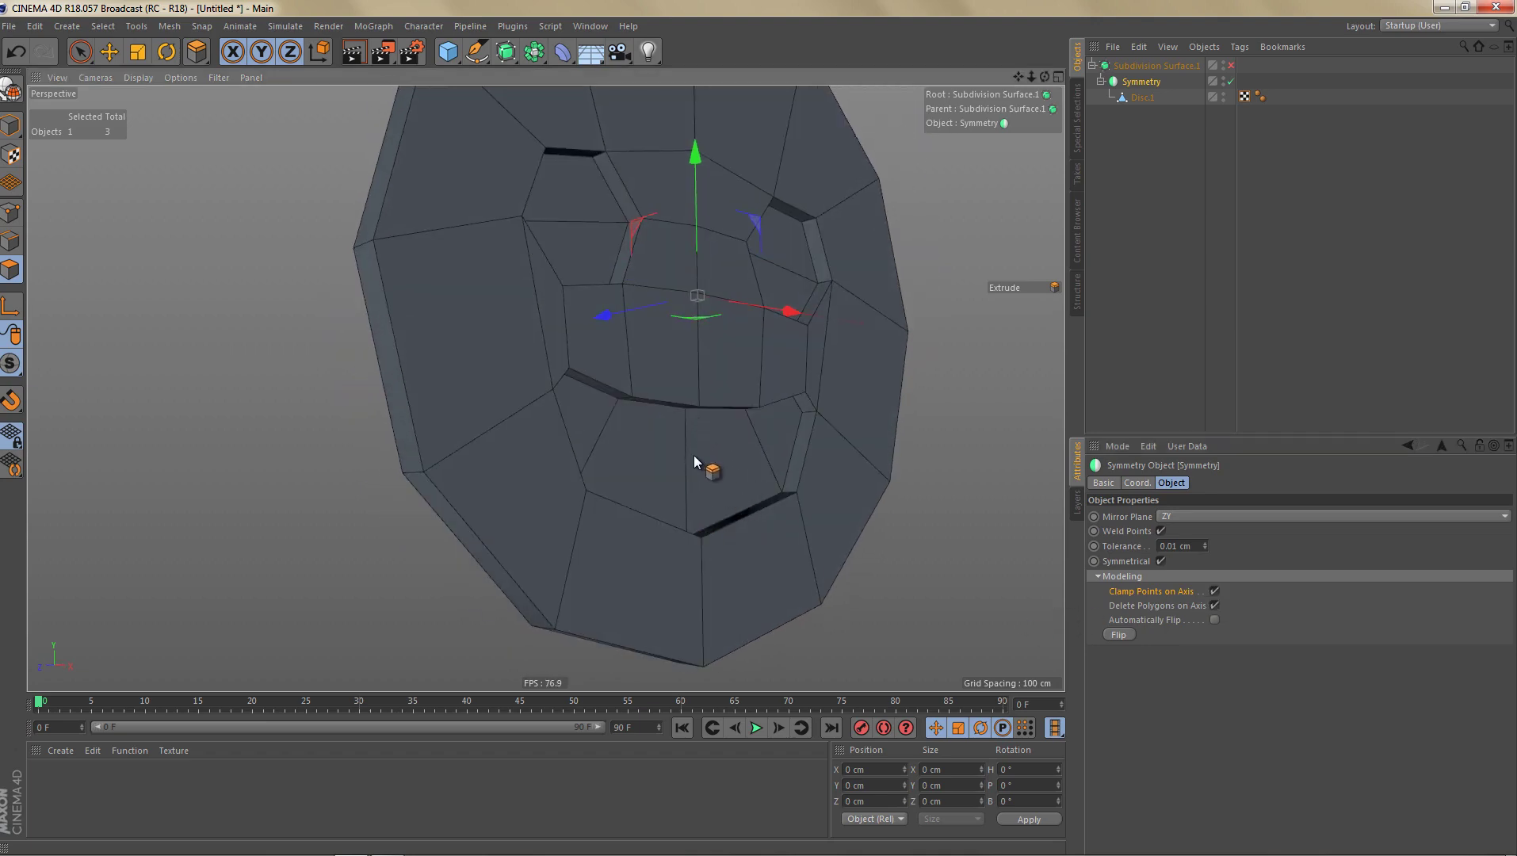
{"action": "left_click_drag", "start_coordinate": [726, 509], "coordinate": [753, 451], "text": "alt"}
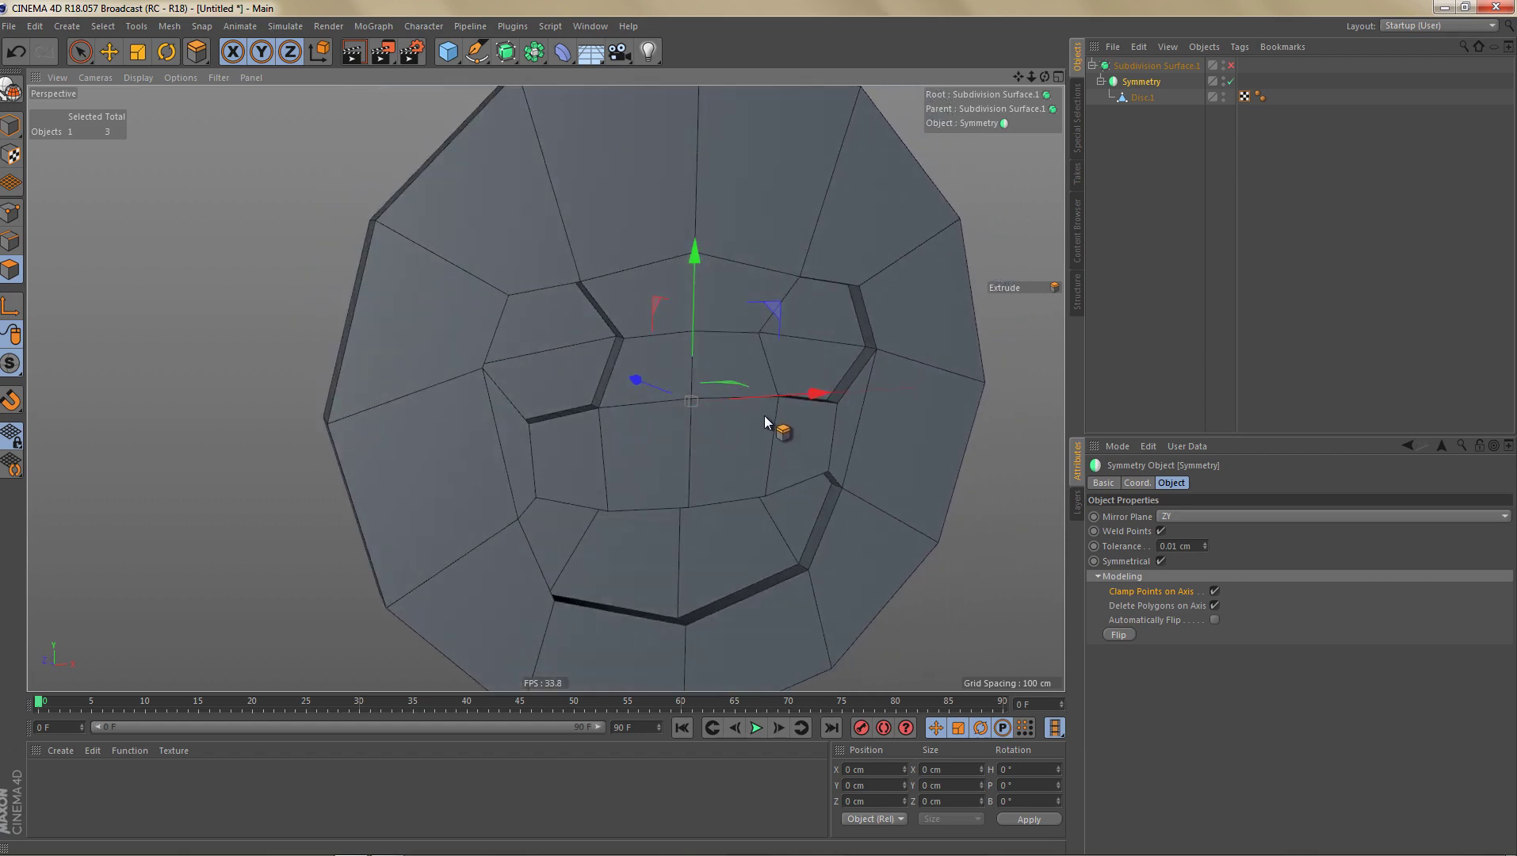
Step: Make the Symmetry object editable, move Disc.1 directly under the Subdivision Surface, and delete the leftover Symmetry null
{"action": "key", "text": "c"}
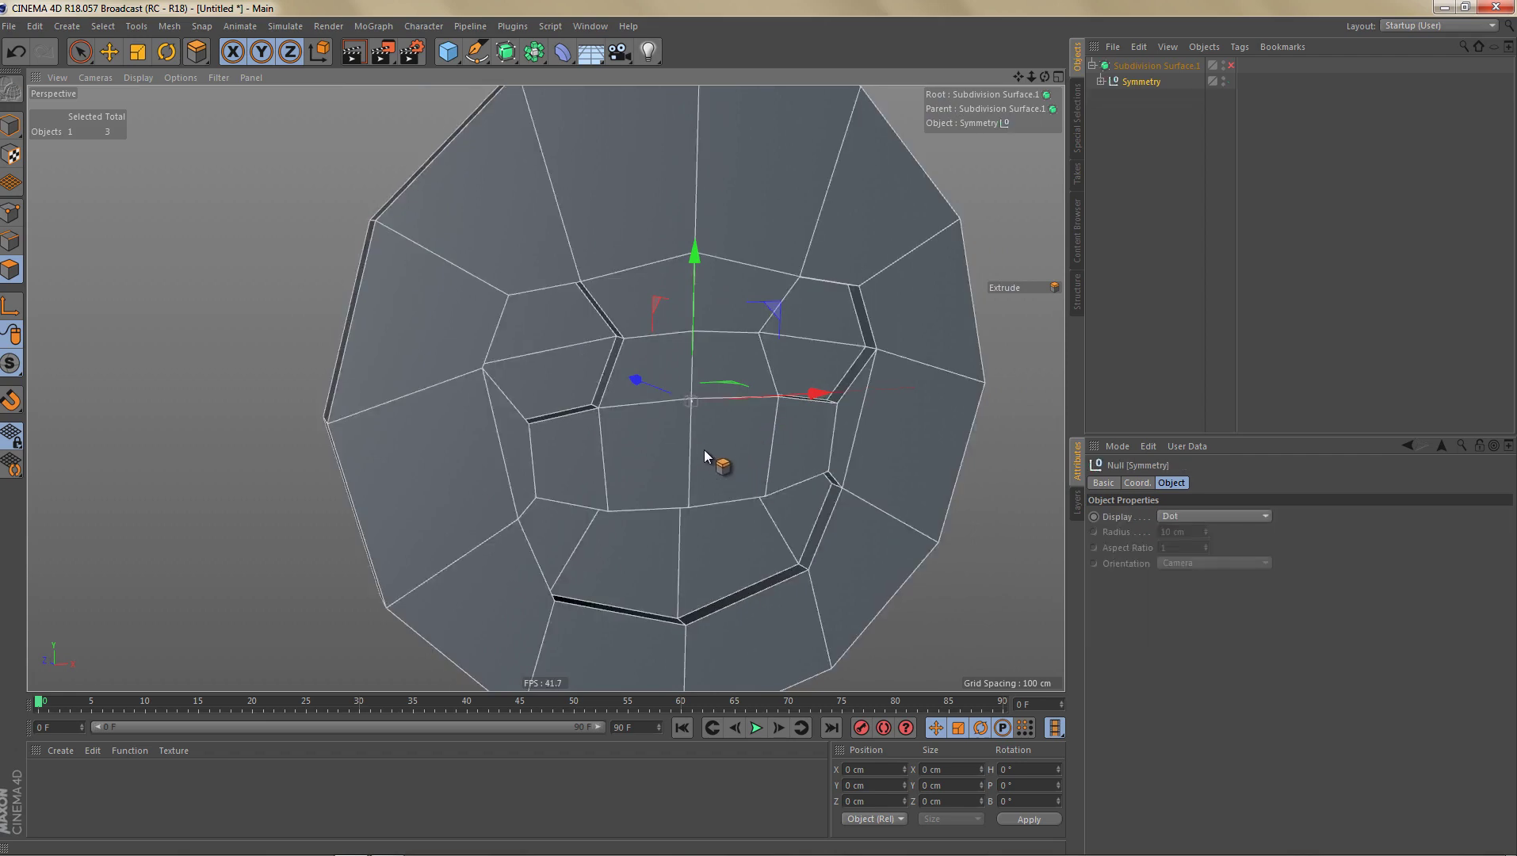
{"action": "left_click_drag", "start_coordinate": [704, 450], "coordinate": [737, 428], "text": "alt"}
{"action": "left_click", "coordinate": [1100, 81]}
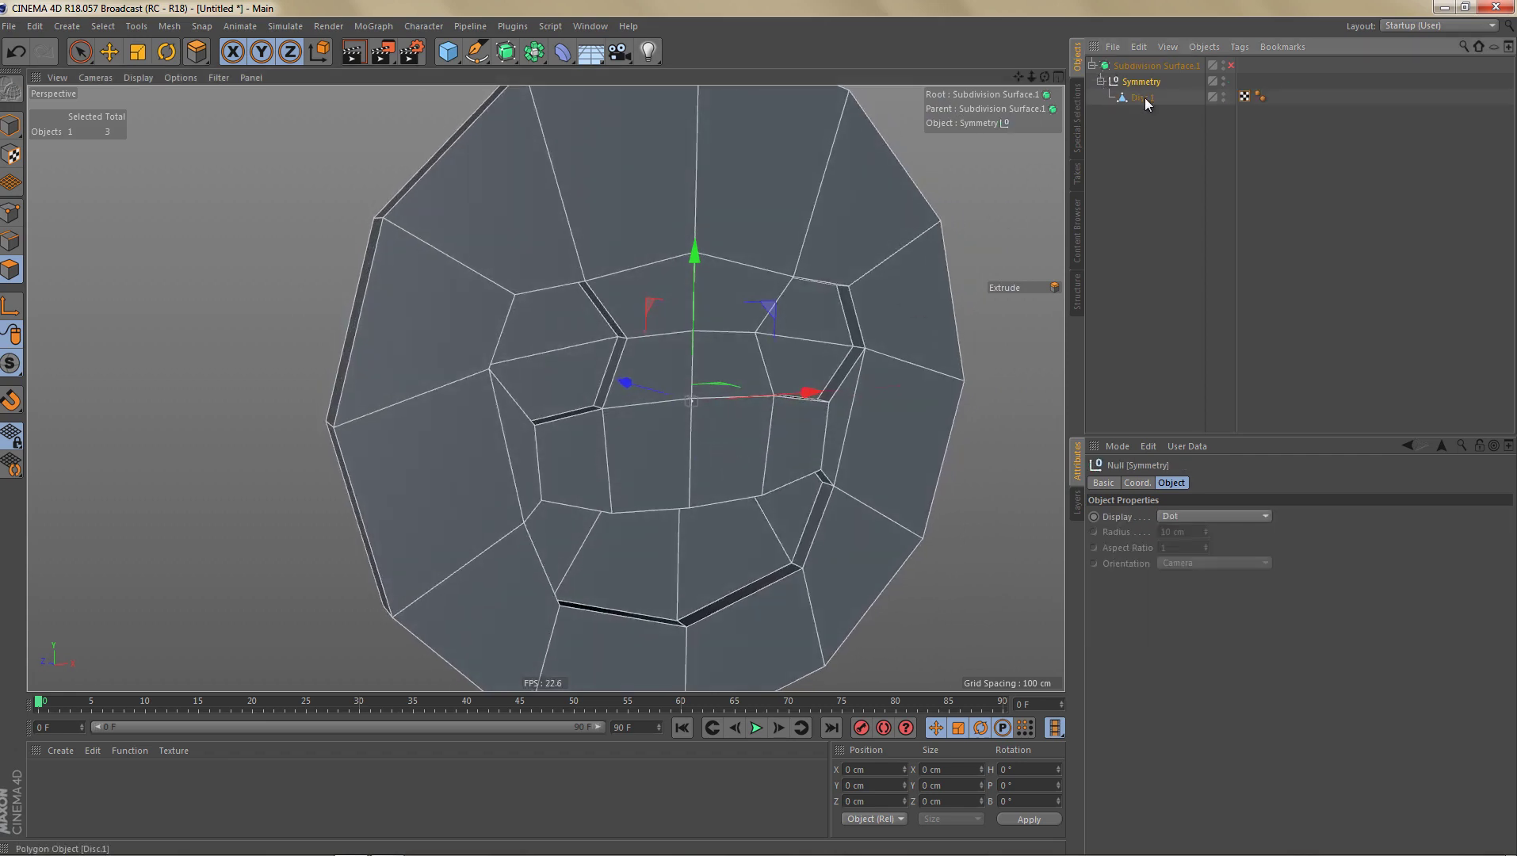
{"action": "left_click_drag", "start_coordinate": [1145, 98], "coordinate": [1139, 75]}
{"action": "left_click", "coordinate": [1133, 100]}
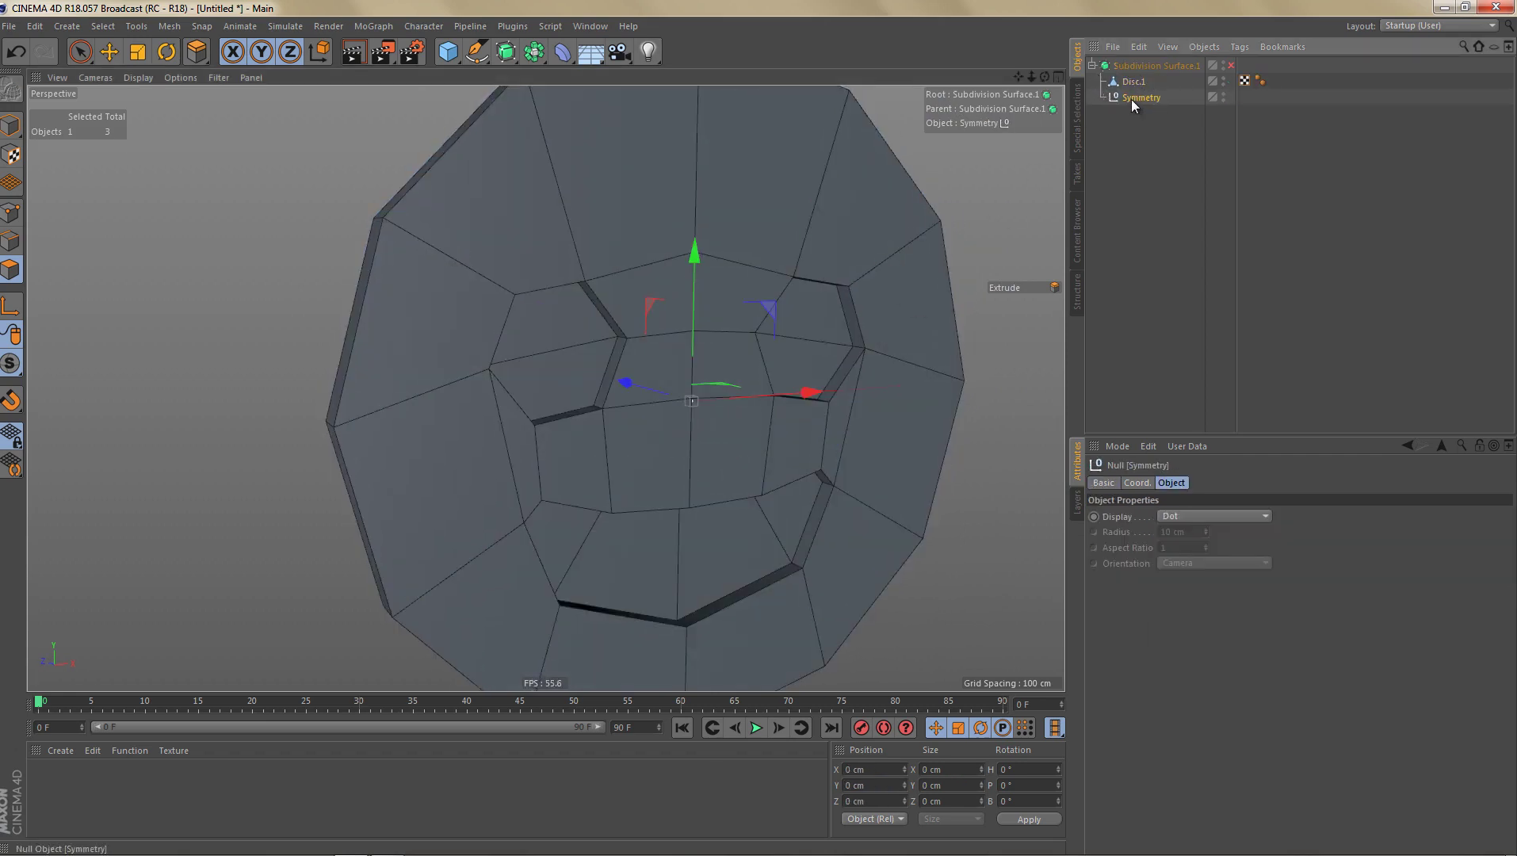
{"action": "key", "text": "Delete"}
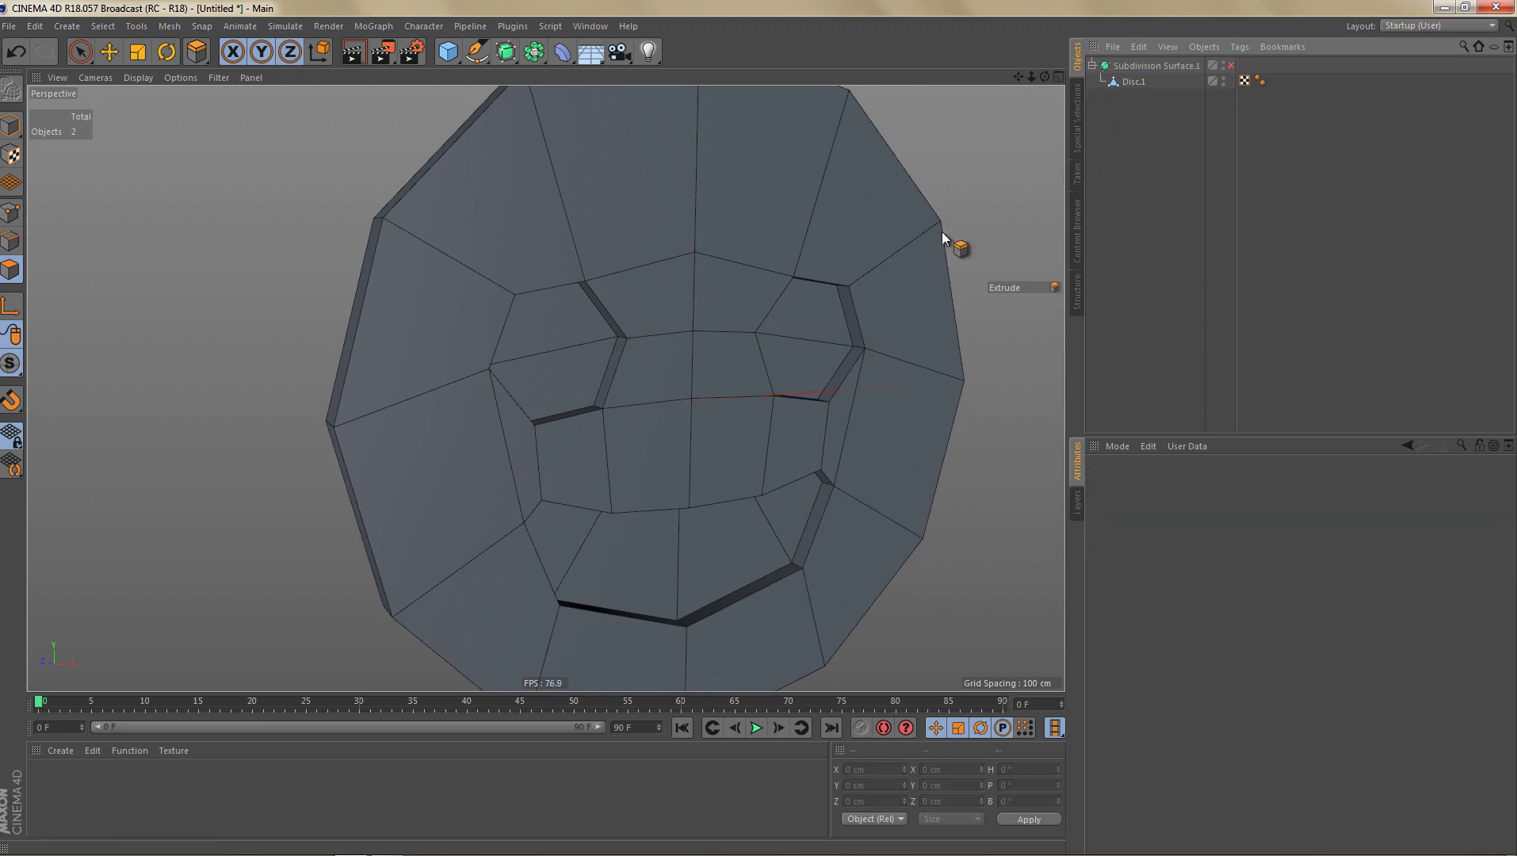
Step: Select Disc.1, turn the Subdivision Surface back on, and render the smoothed face in the perspective view
{"action": "left_click_drag", "start_coordinate": [858, 290], "coordinate": [861, 293], "text": "alt"}
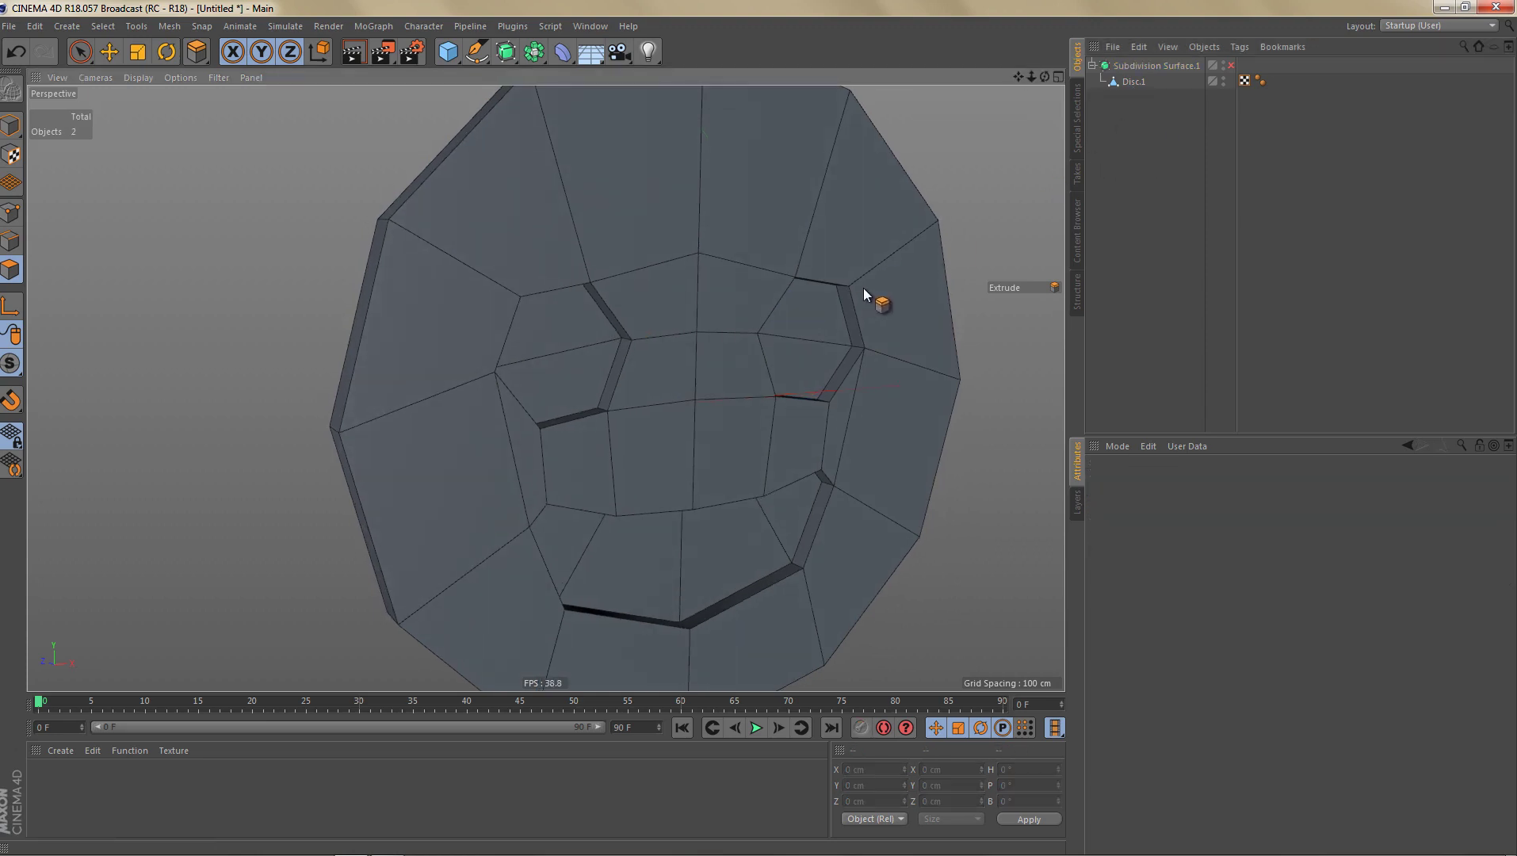
{"action": "left_click", "coordinate": [1133, 81]}
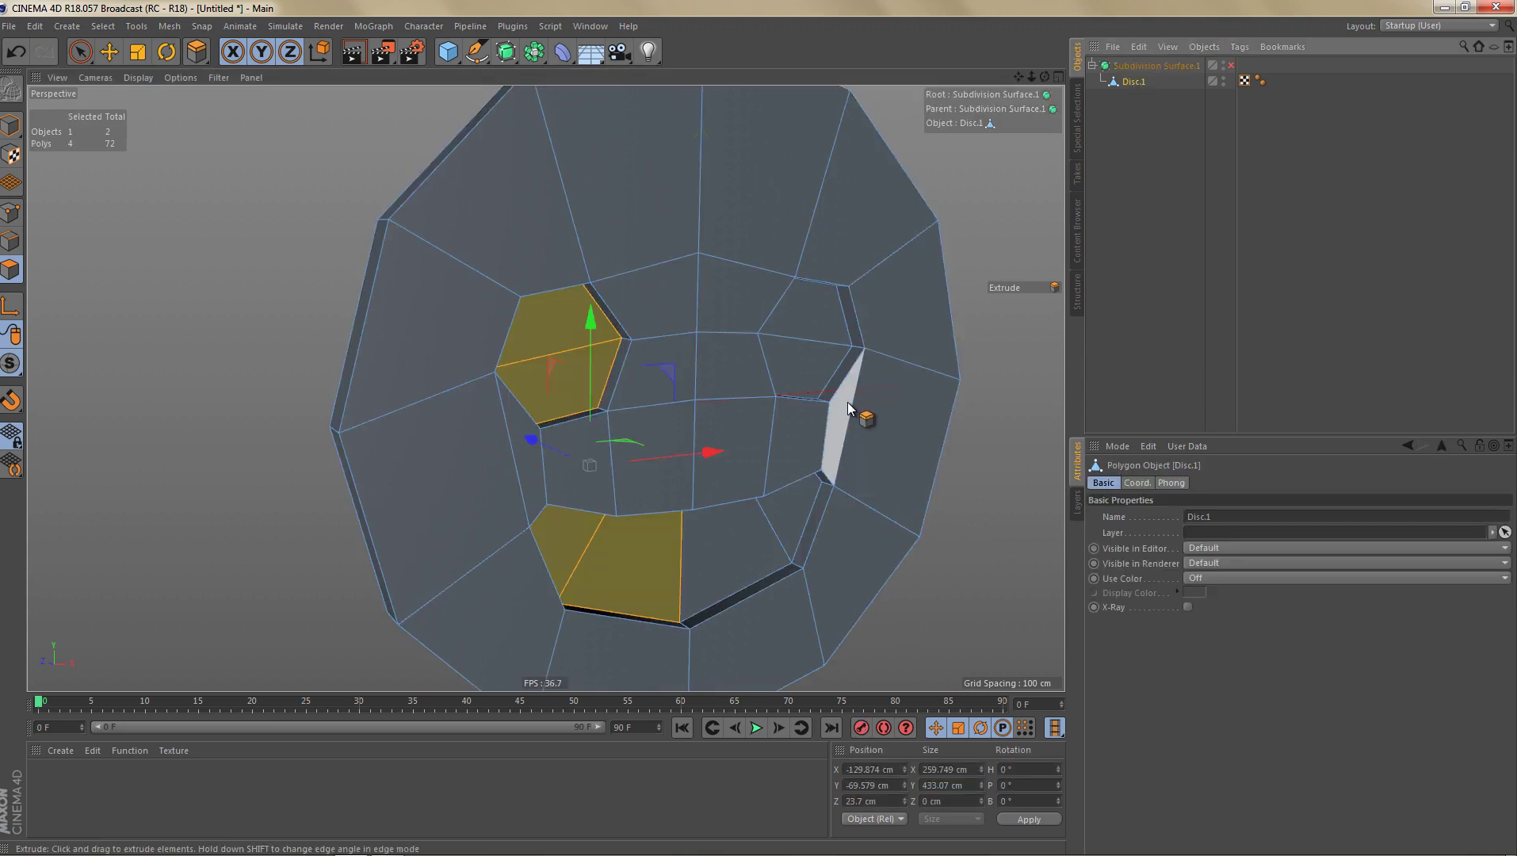
{"action": "key", "text": "q"}
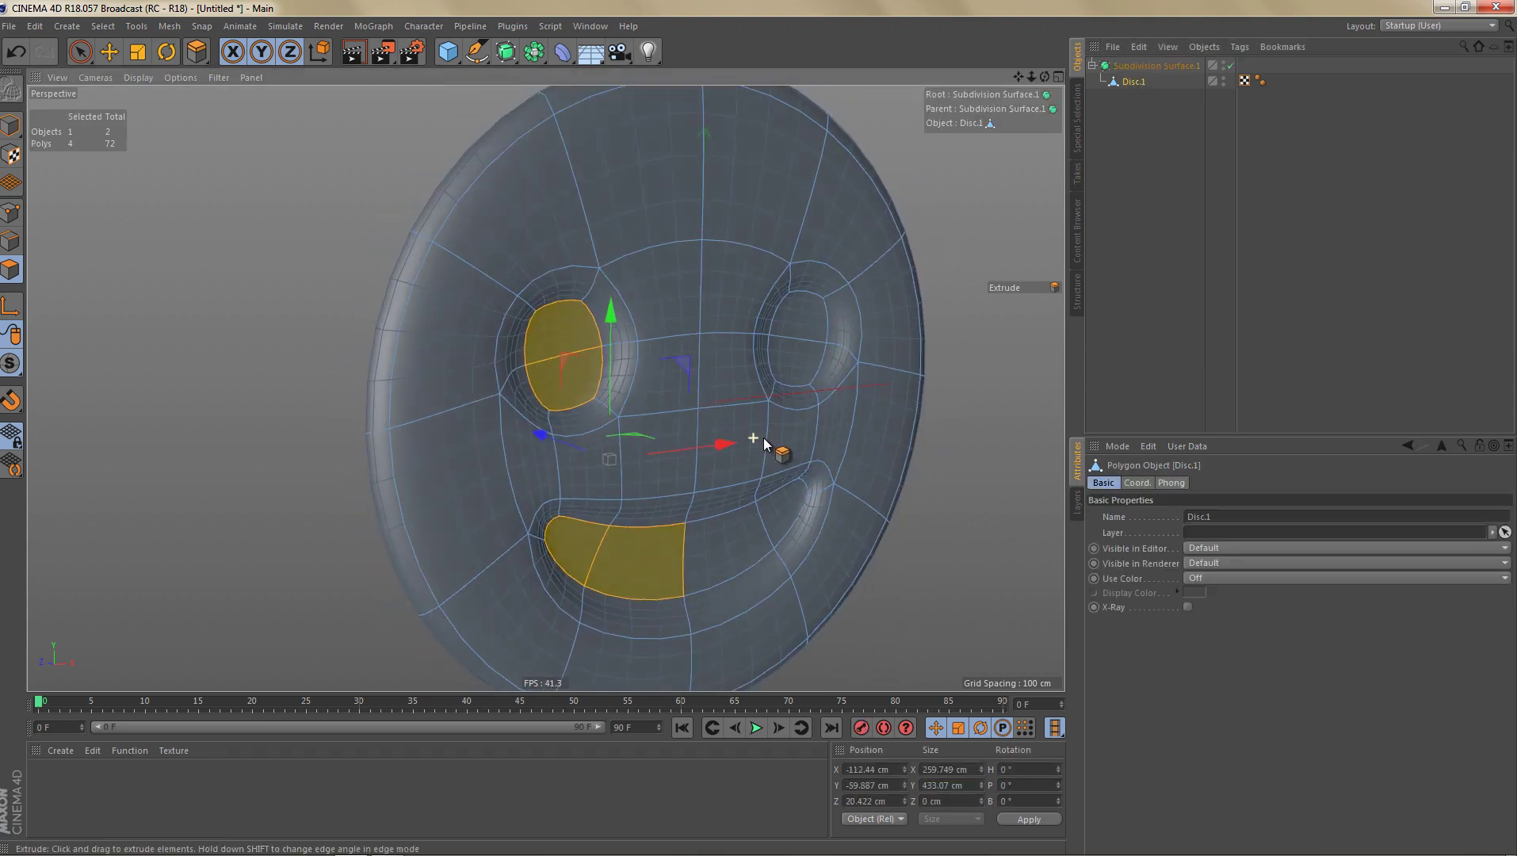
{"action": "left_click_drag", "start_coordinate": [762, 458], "coordinate": [759, 481], "text": "alt"}
{"action": "key", "text": "ctrl+r"}
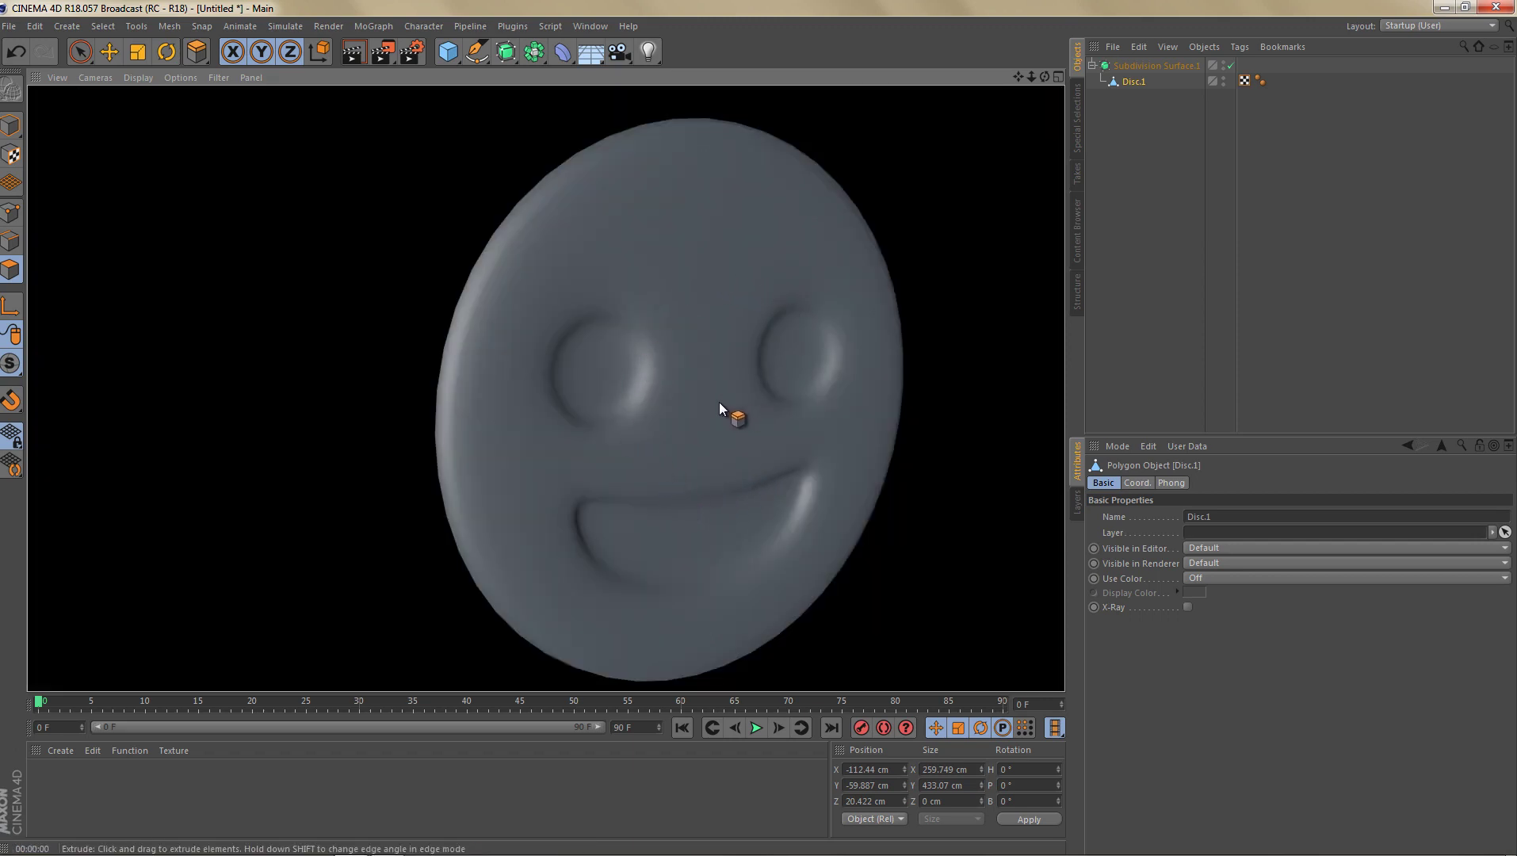
Step: Turn off the Subdivision Surface and loop-select the front and back outer rim edges of Disc.1
{"action": "key", "text": "q"}
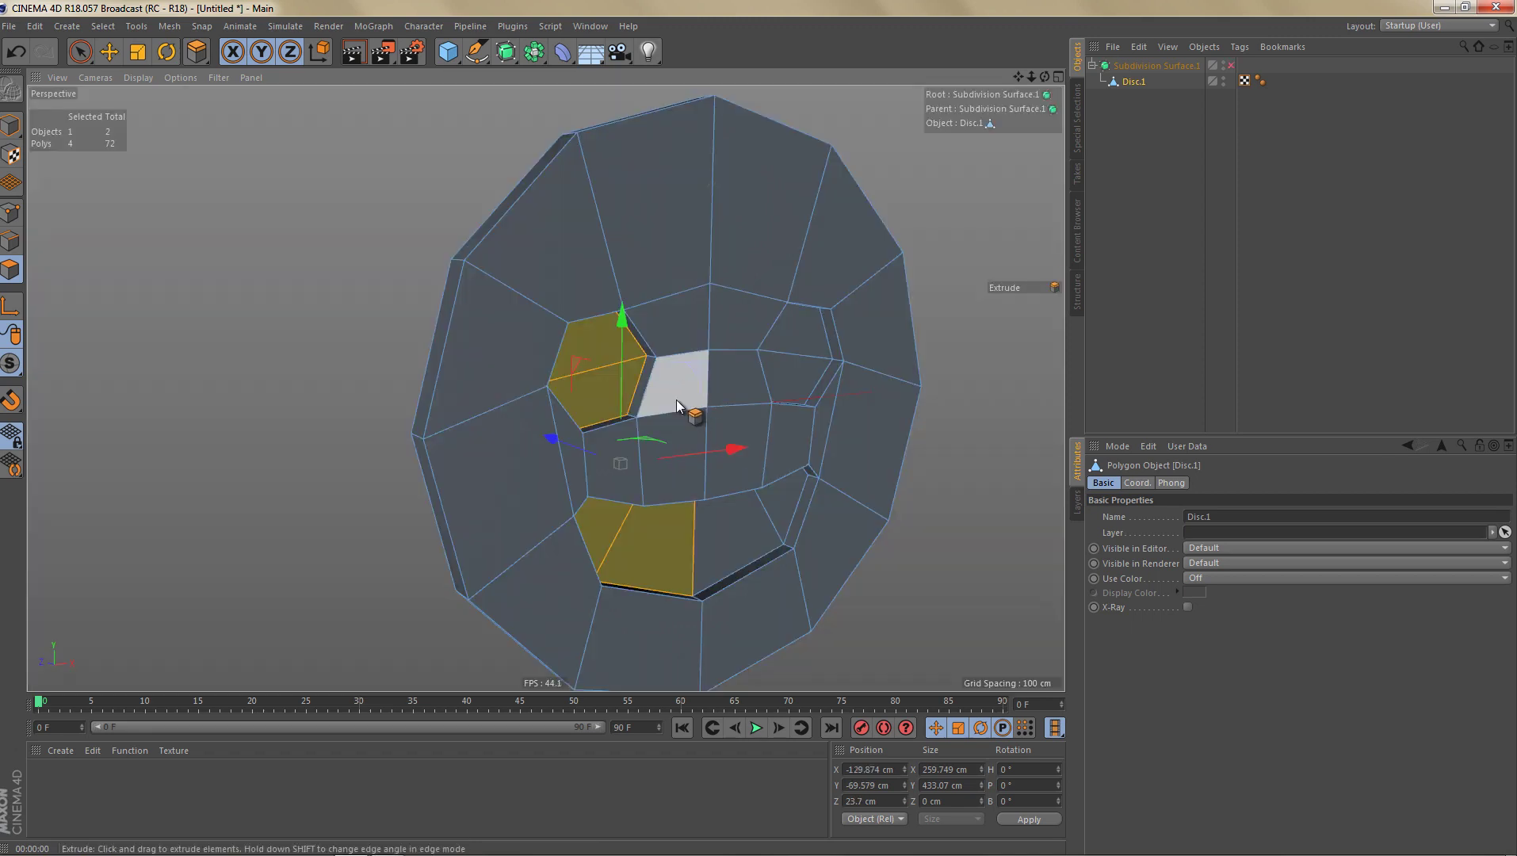
{"action": "key", "text": "Return"}
{"action": "key", "text": "Return"}
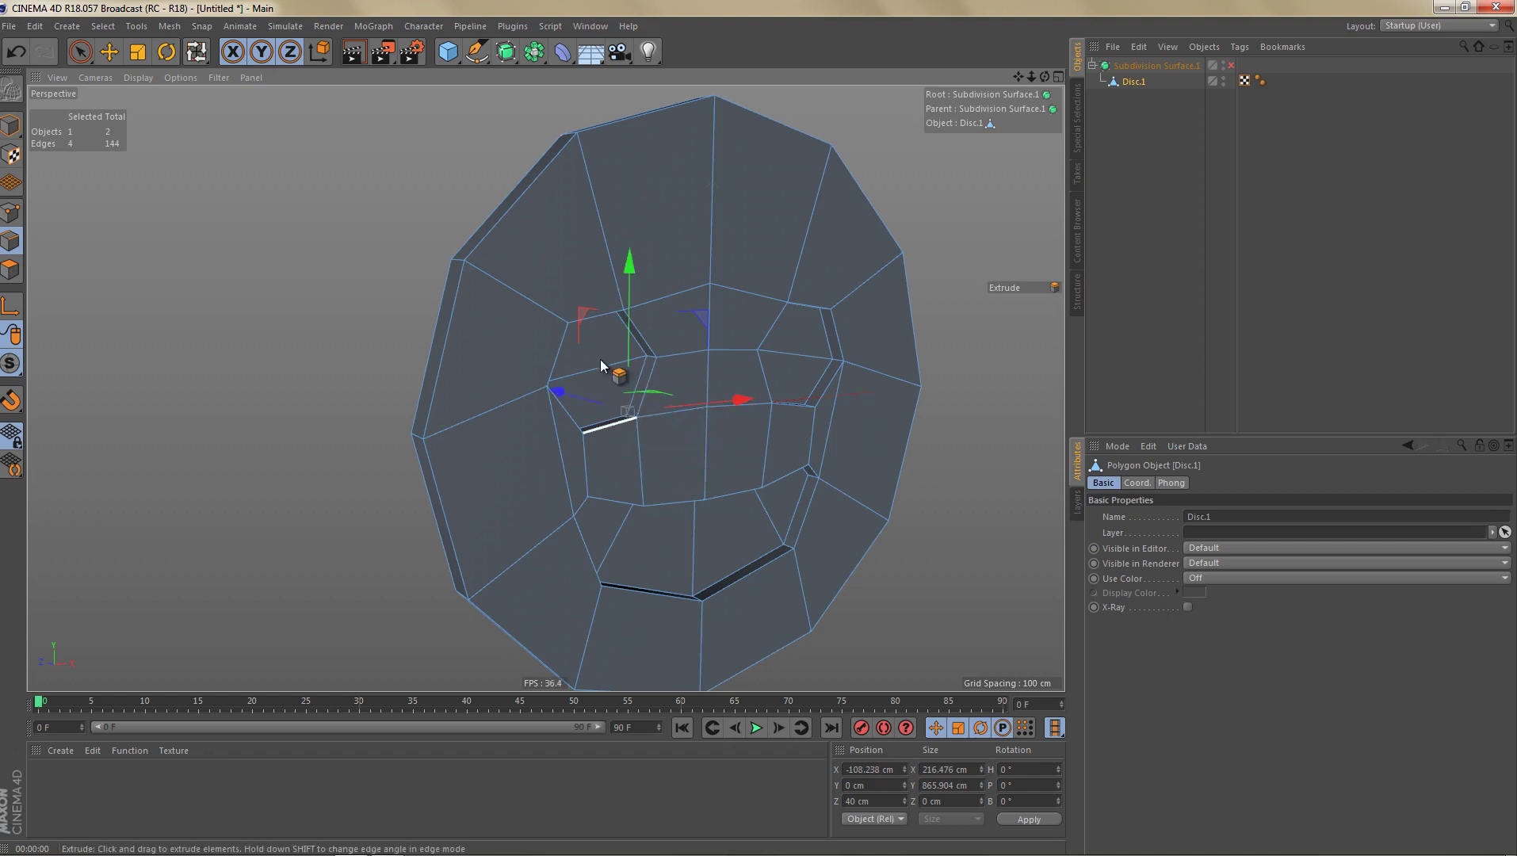
{"action": "key", "text": "u"}
{"action": "key", "text": "l"}
{"action": "left_click", "coordinate": [527, 212]}
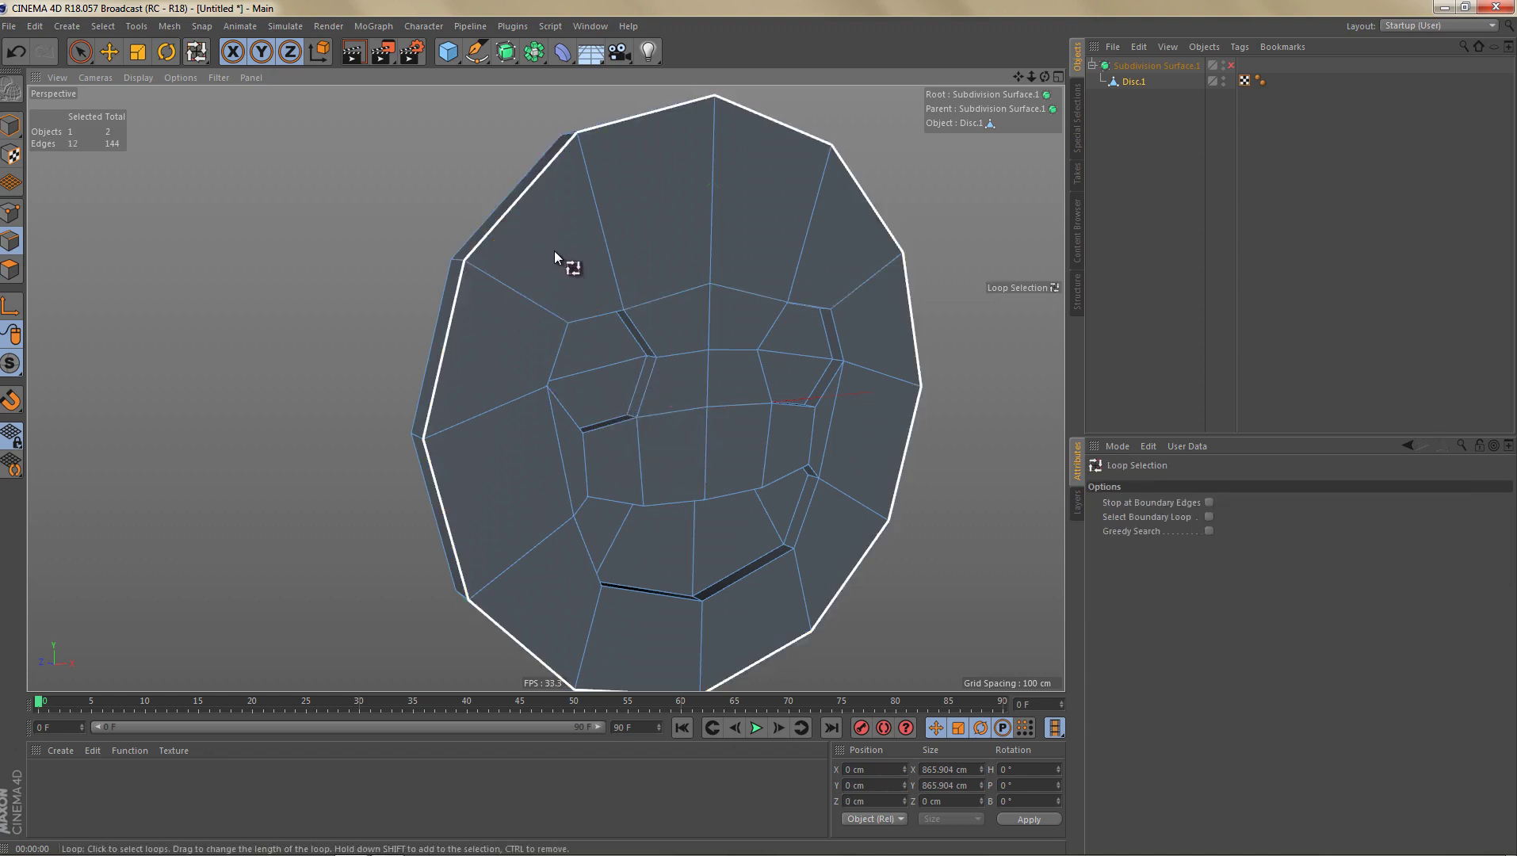
{"action": "left_click_drag", "start_coordinate": [553, 250], "coordinate": [739, 271], "text": "alt"}
{"action": "left_click", "coordinate": [502, 241], "text": "shift"}
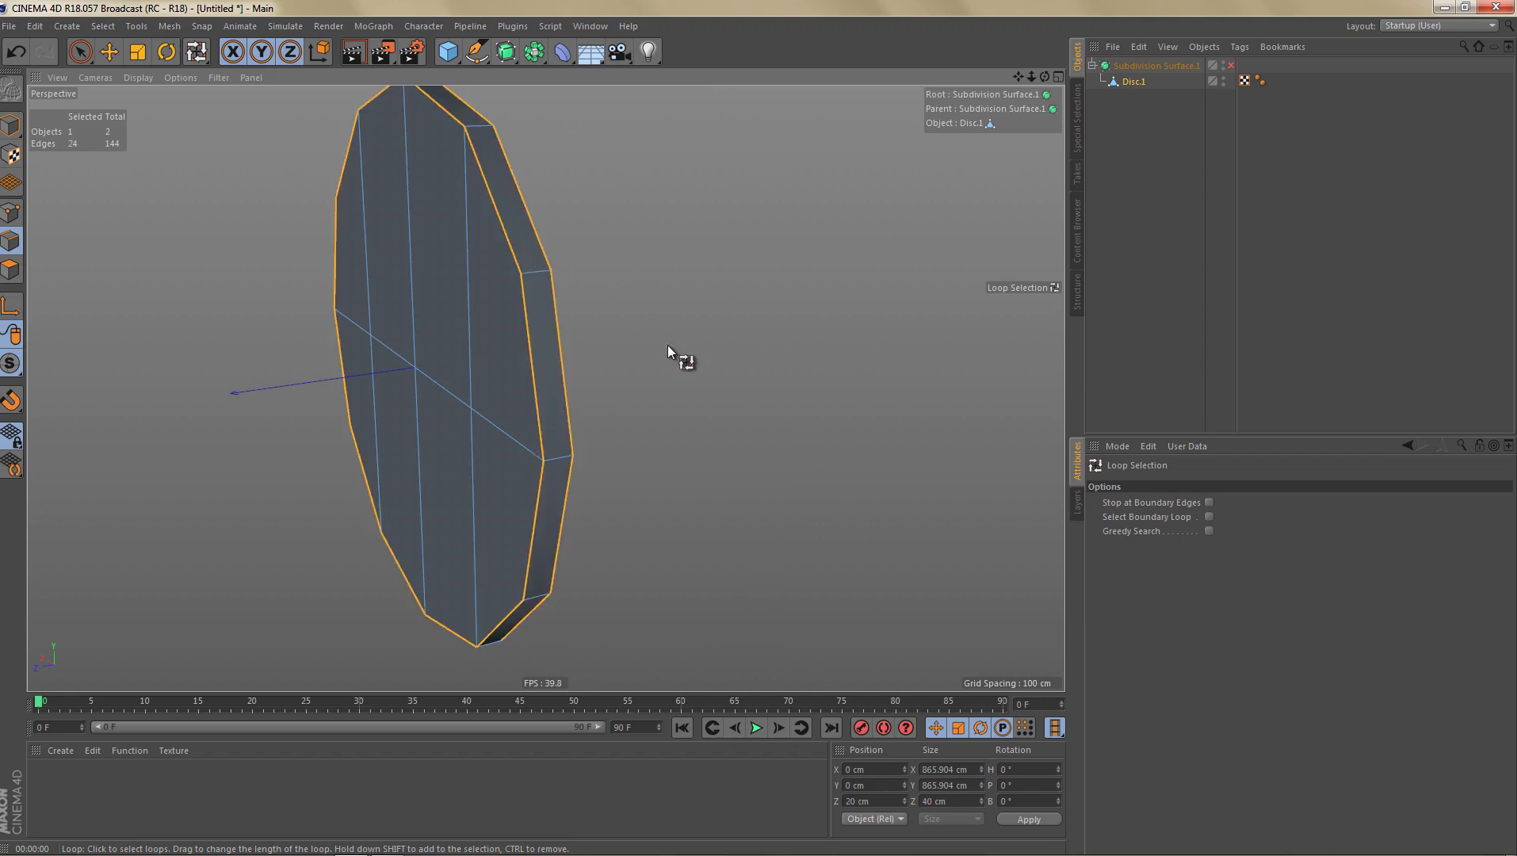
Step: Add the outer and inner edge loops of both eyes and the mouth to the edge selection
{"action": "left_click_drag", "start_coordinate": [667, 345], "coordinate": [431, 361], "text": "alt"}
{"action": "scroll", "coordinate": [537, 470], "scroll_direction": "up", "scroll_amount": 5}
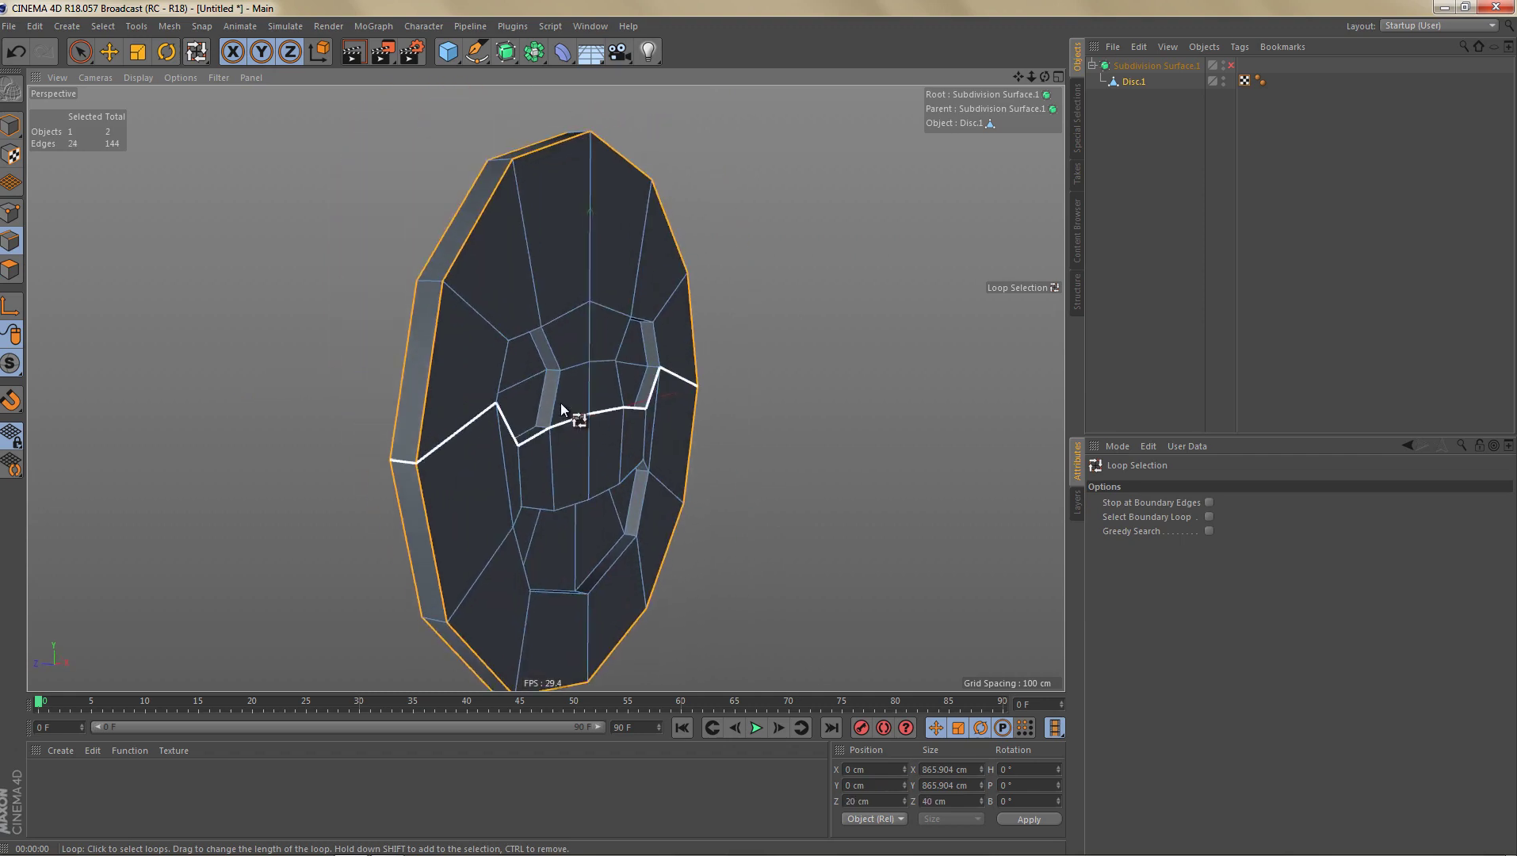
{"action": "left_click_drag", "start_coordinate": [609, 402], "coordinate": [525, 337], "text": "alt"}
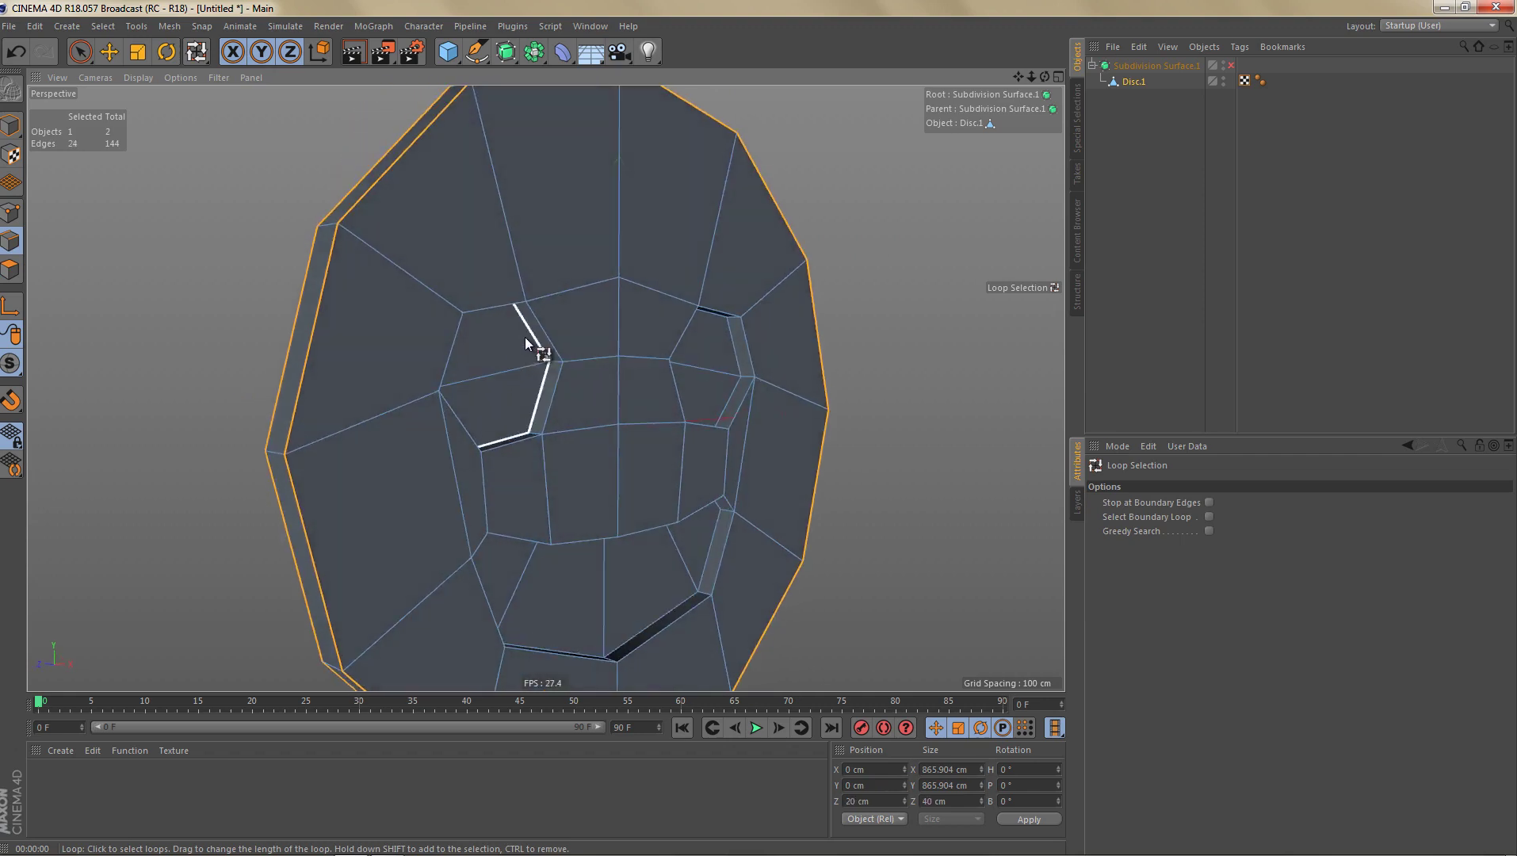
{"action": "left_click", "coordinate": [486, 308], "text": "shift"}
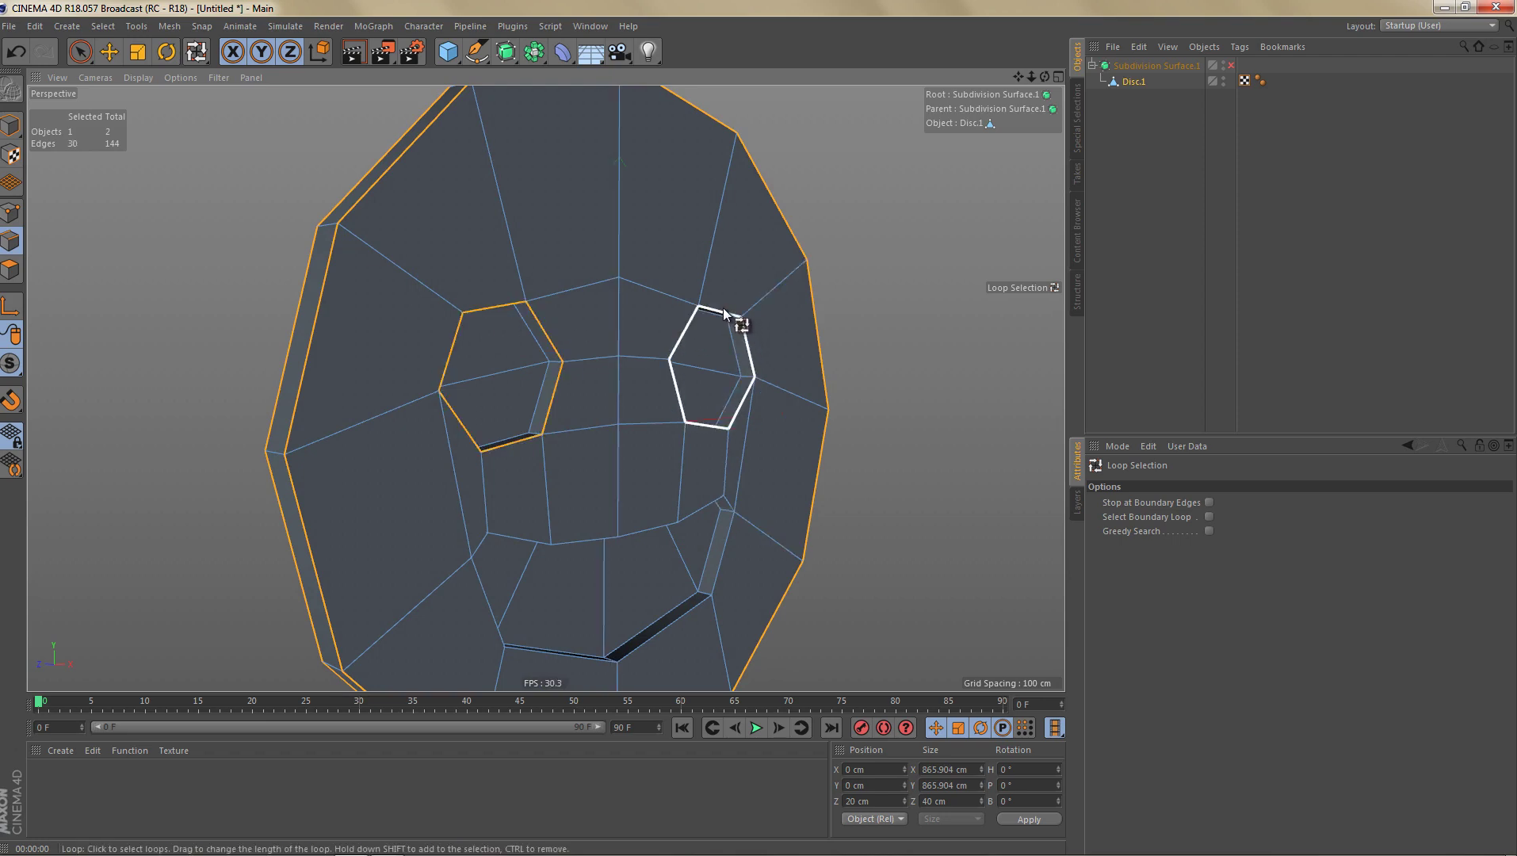
{"action": "left_click", "coordinate": [727, 337], "text": "shift"}
{"action": "left_click", "coordinate": [743, 361], "text": "shift"}
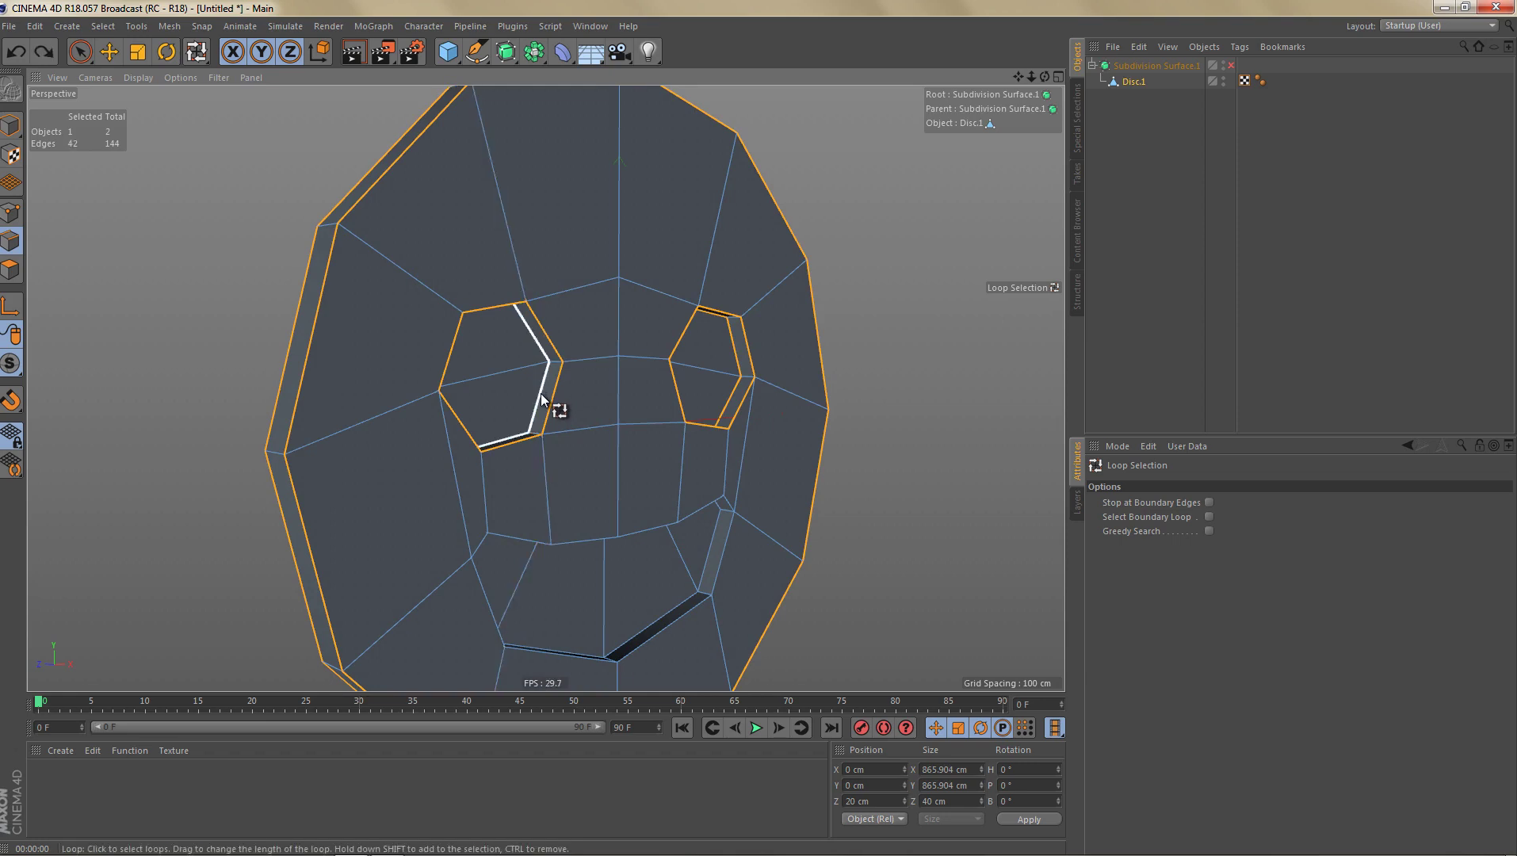
{"action": "left_click", "coordinate": [539, 393], "text": "shift"}
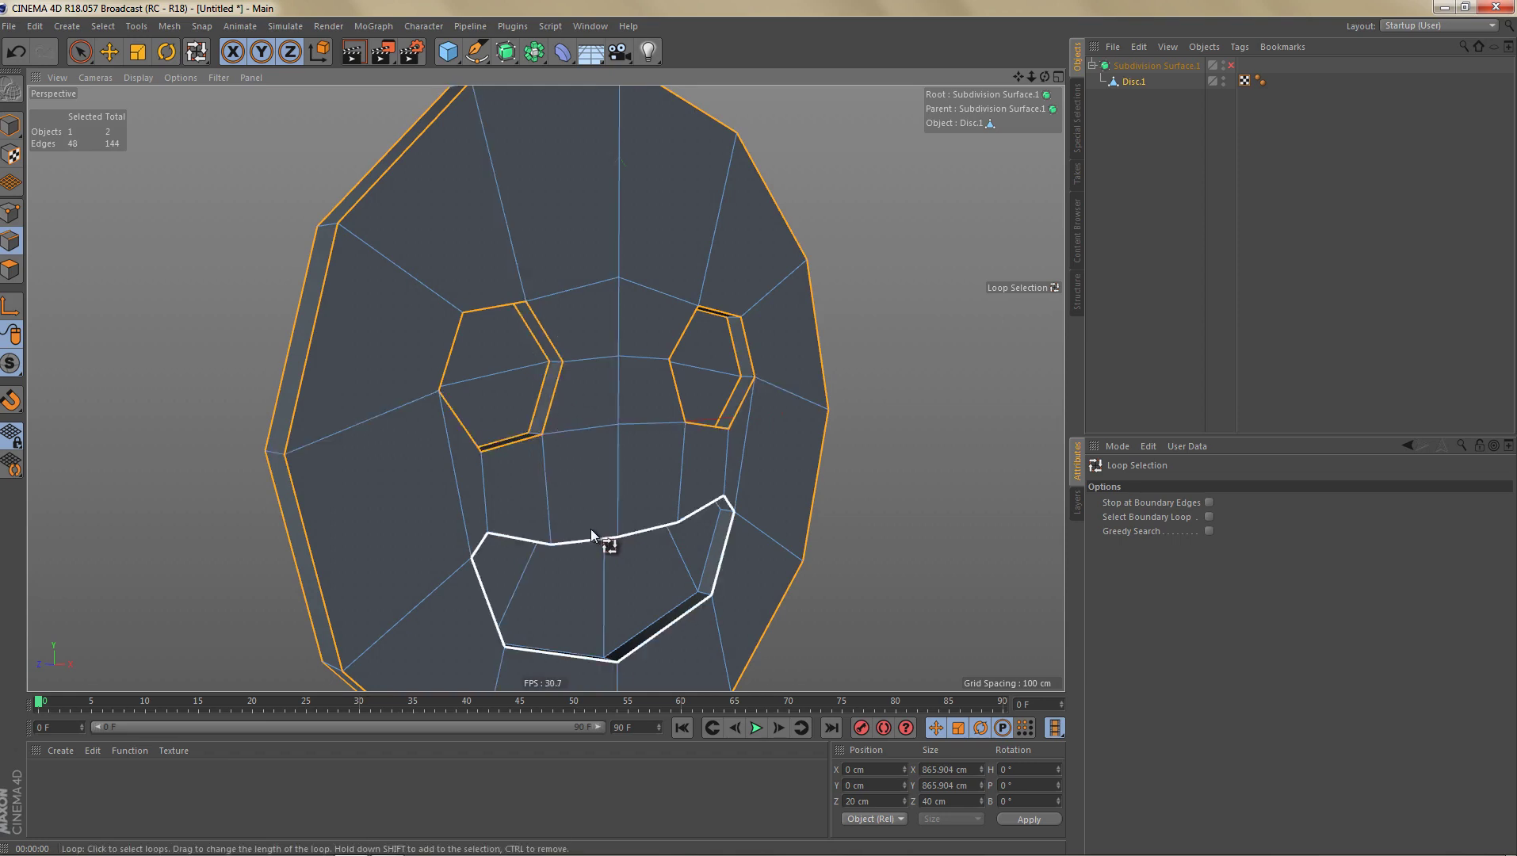
{"action": "left_click", "coordinate": [696, 570], "text": "shift"}
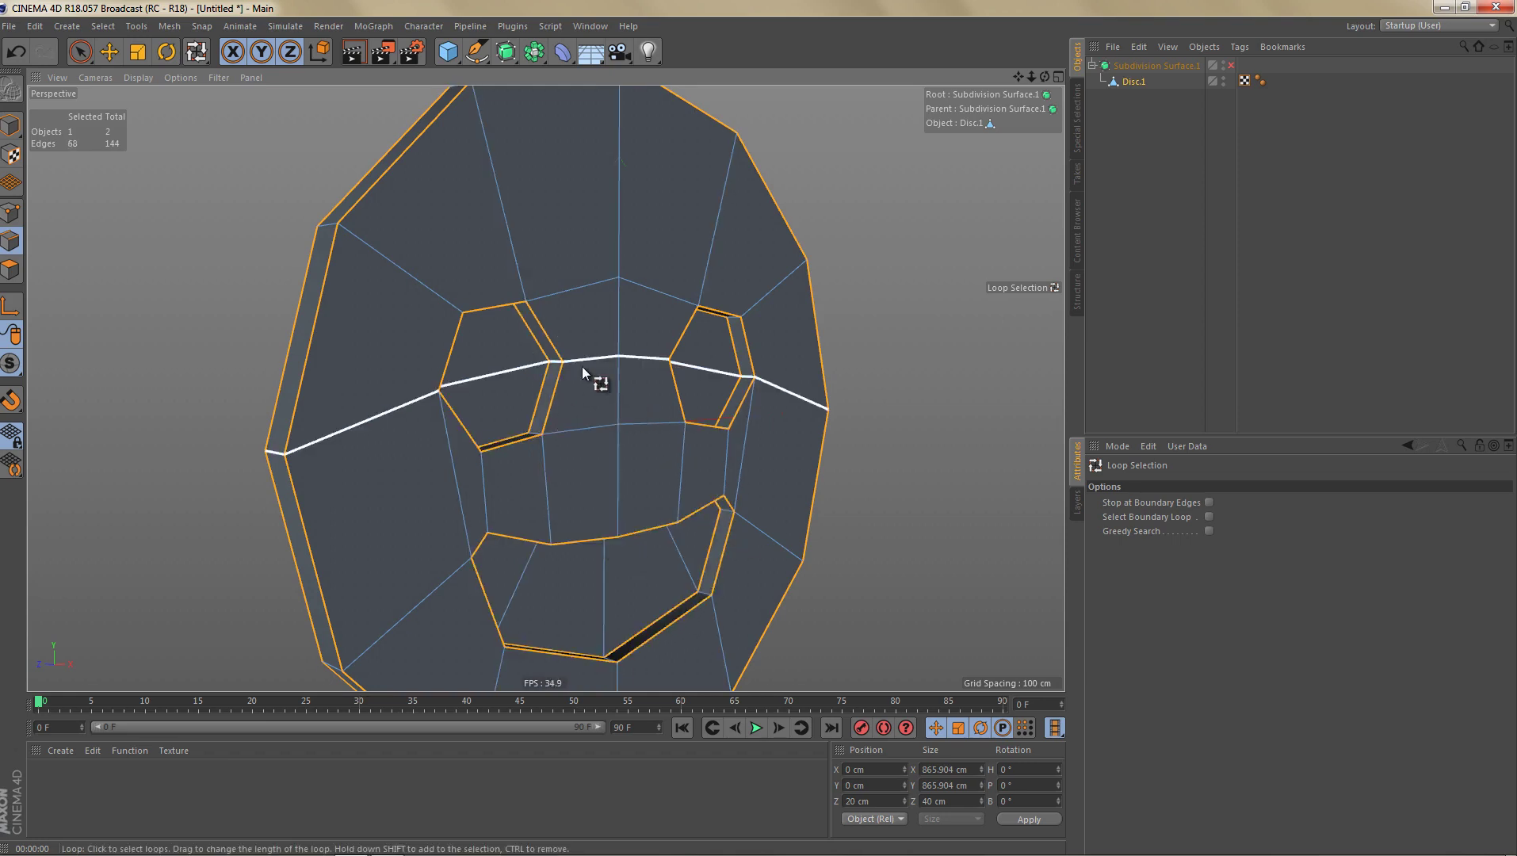
Step: Bevel the selected edge loops with the bevel mode set to Solid
{"action": "left_click_drag", "start_coordinate": [582, 367], "coordinate": [591, 409], "text": "alt"}
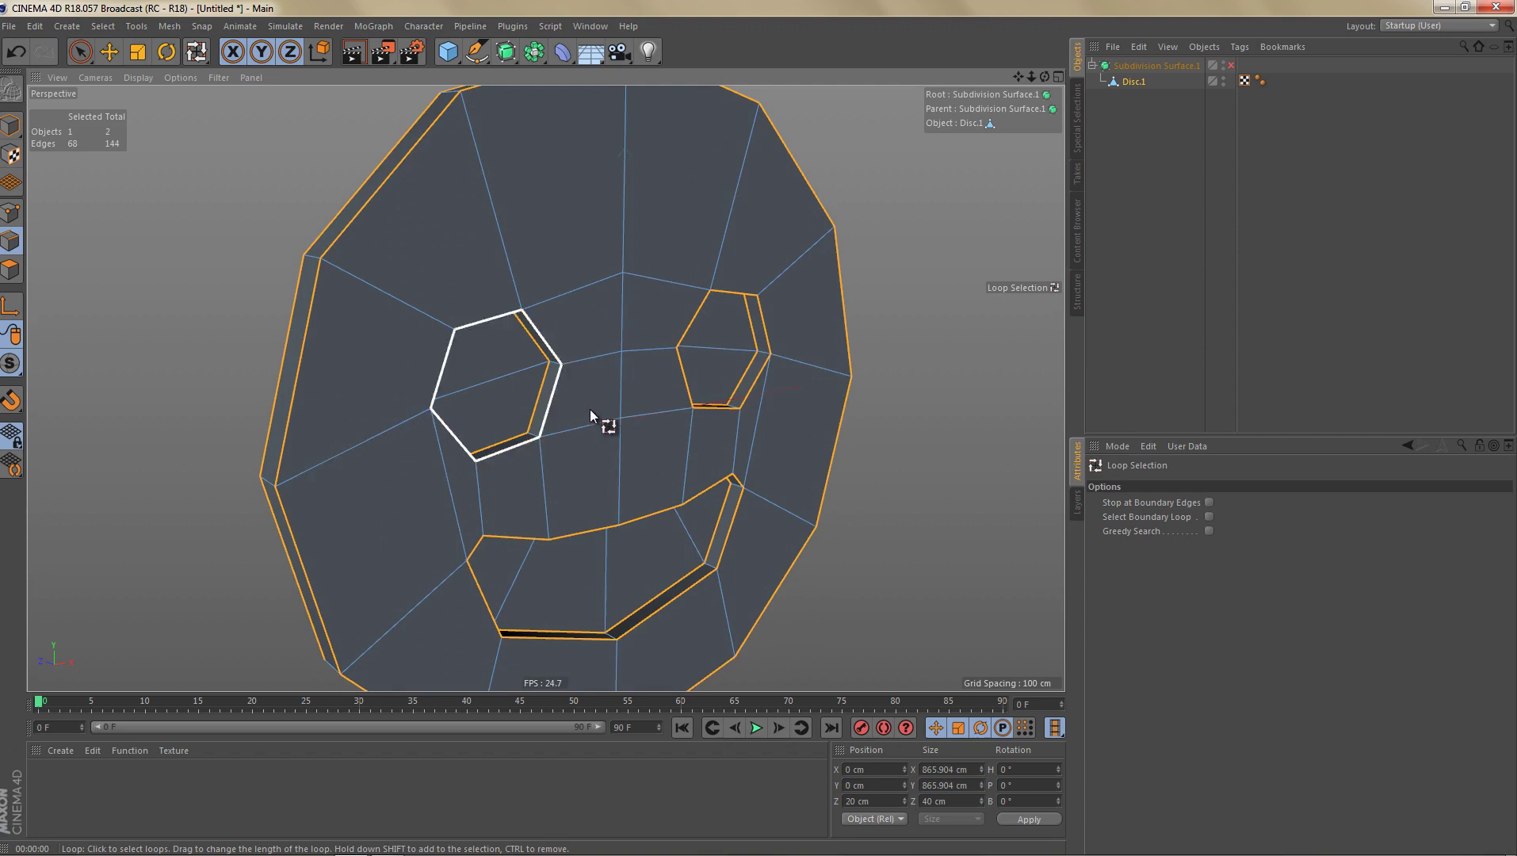
{"action": "right_click", "coordinate": [934, 242]}
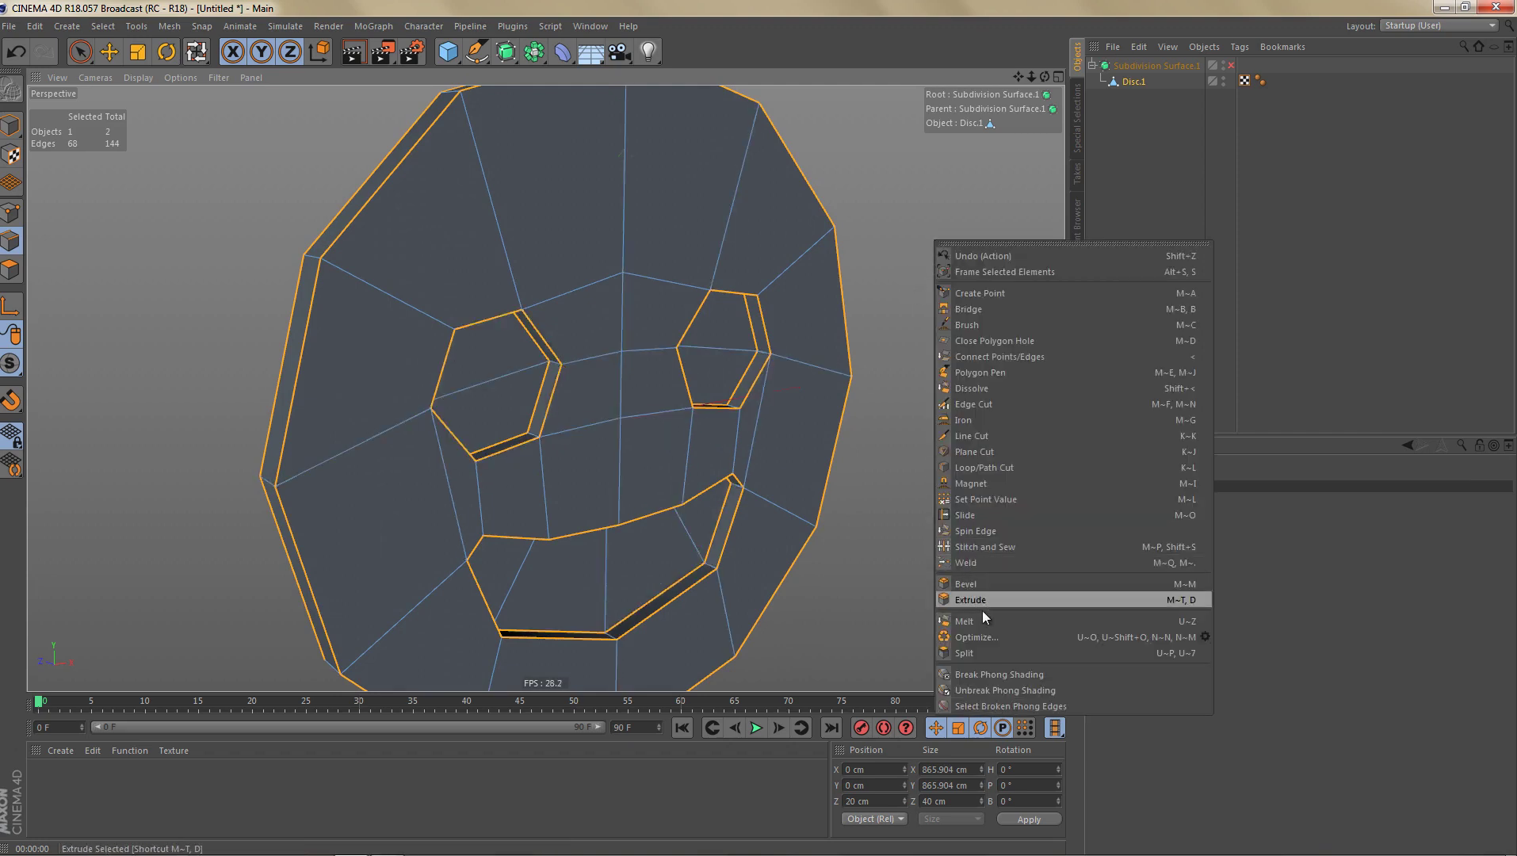
{"action": "left_click", "coordinate": [986, 585]}
{"action": "middle_click_drag", "start_coordinate": [887, 482], "coordinate": [886, 447], "text": "alt"}
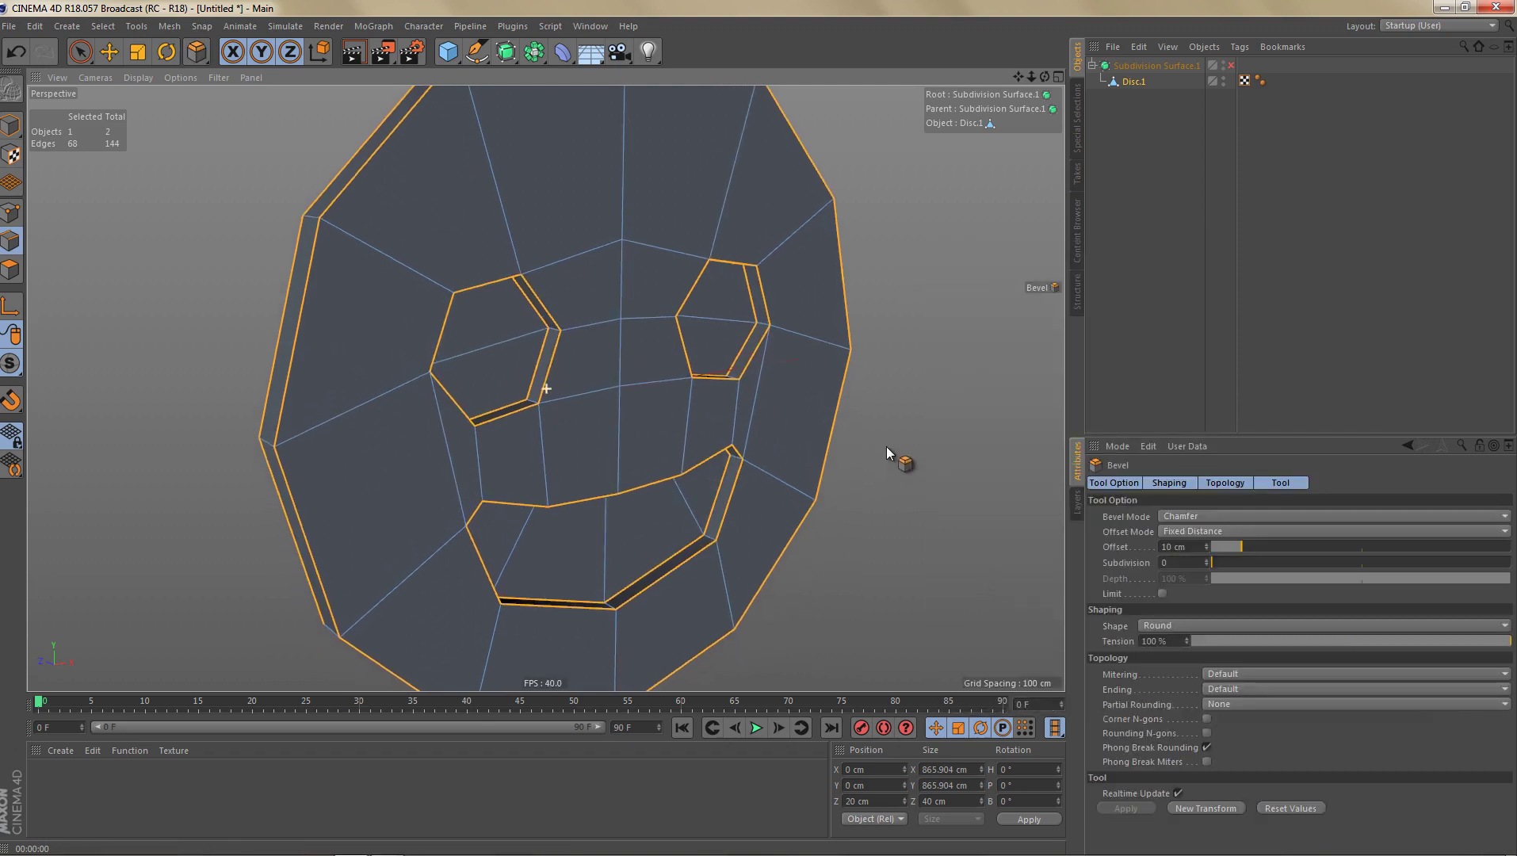
{"action": "left_click", "coordinate": [1178, 513]}
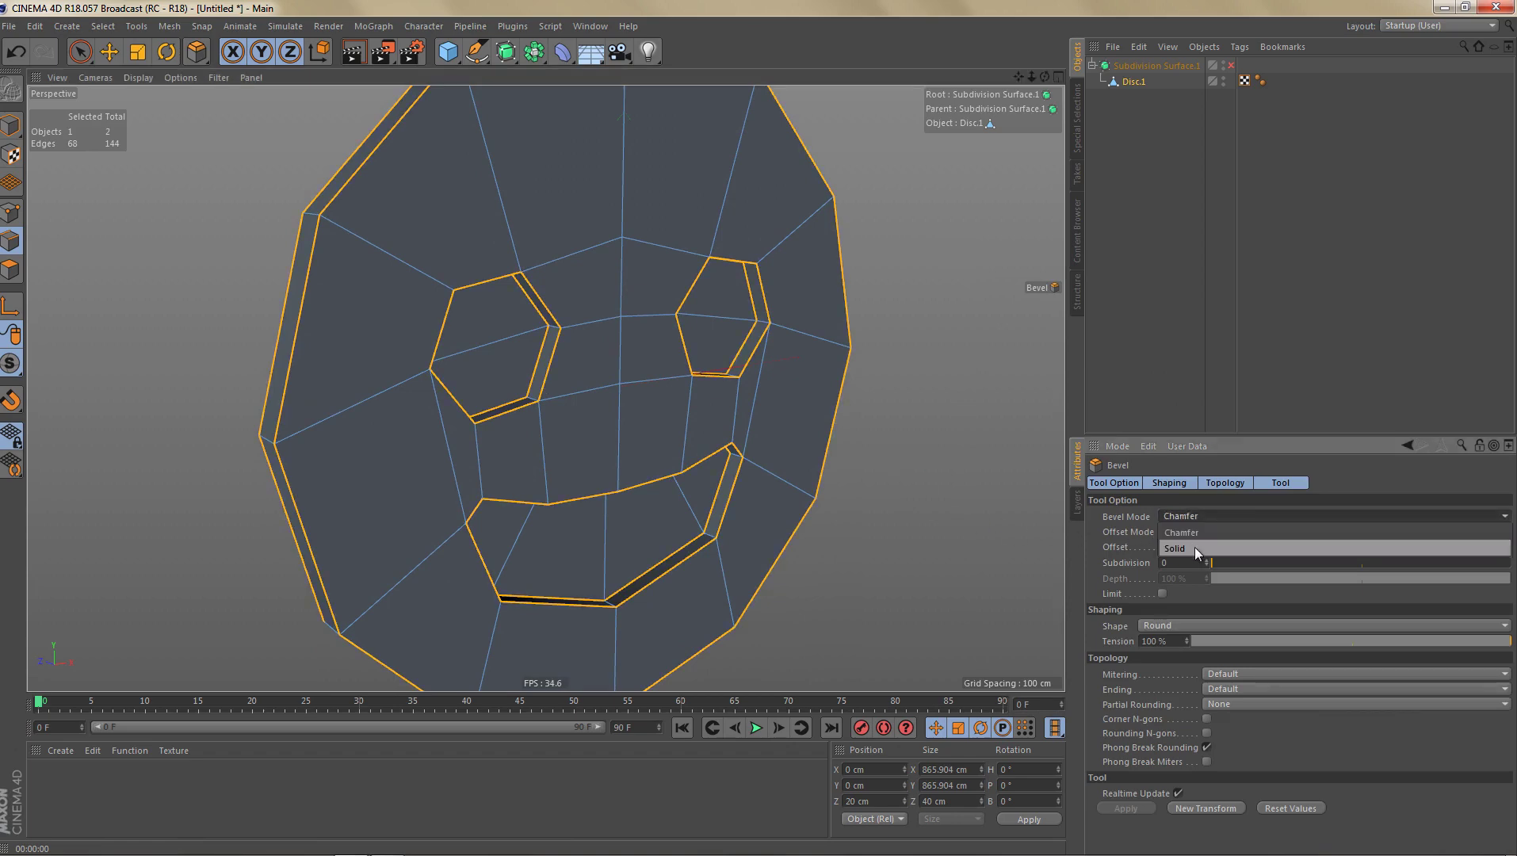
{"action": "left_click", "coordinate": [1195, 546]}
Step: Reduce the bevel offset to 7 cm
{"action": "left_click_drag", "start_coordinate": [757, 286], "coordinate": [802, 279], "text": "alt"}
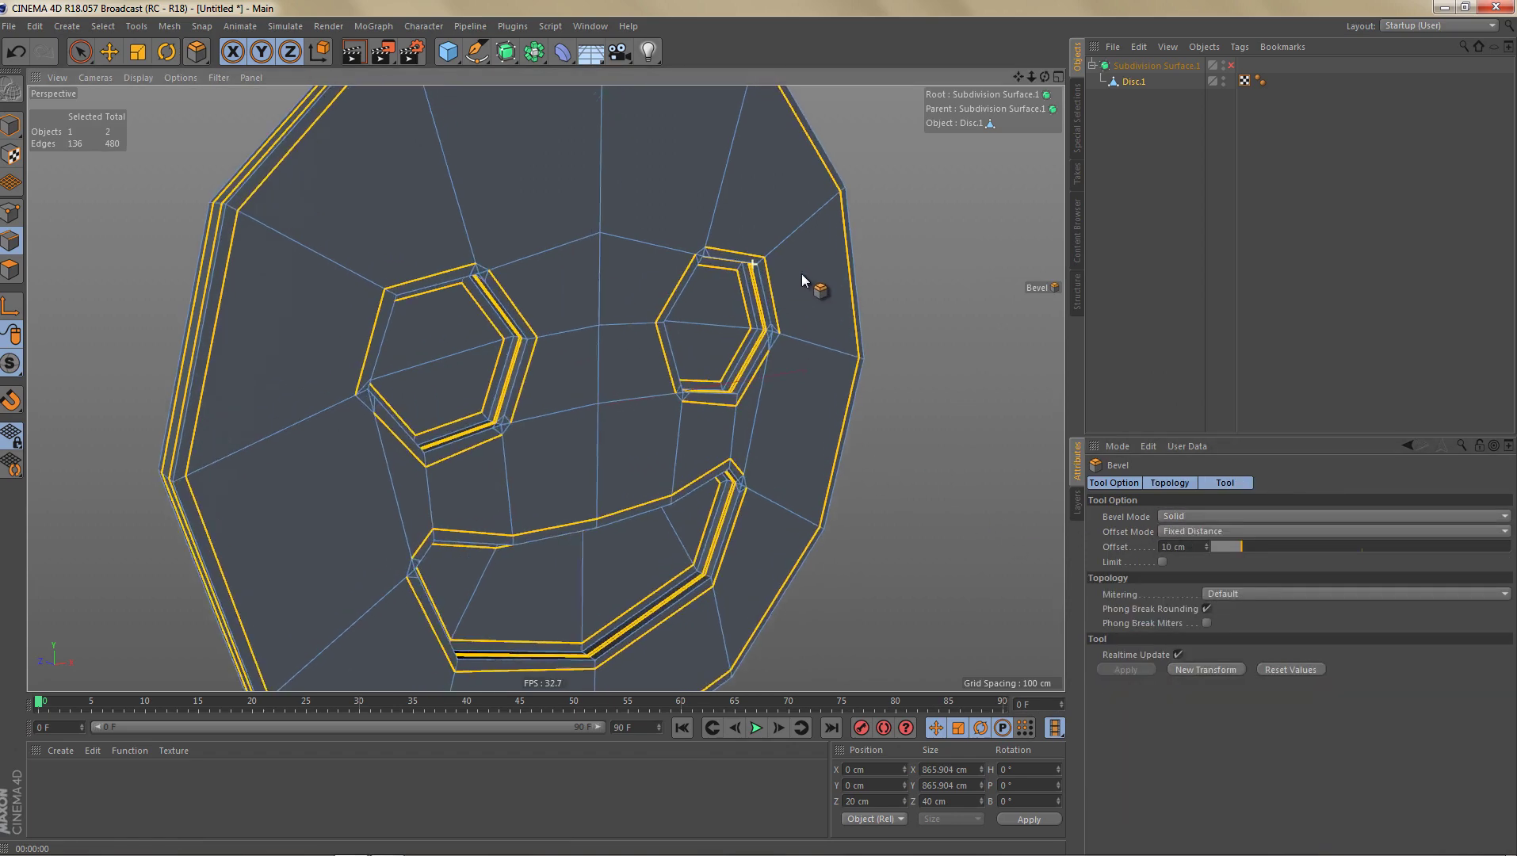
{"action": "right_click_drag", "start_coordinate": [802, 279], "coordinate": [1053, 564], "text": "alt"}
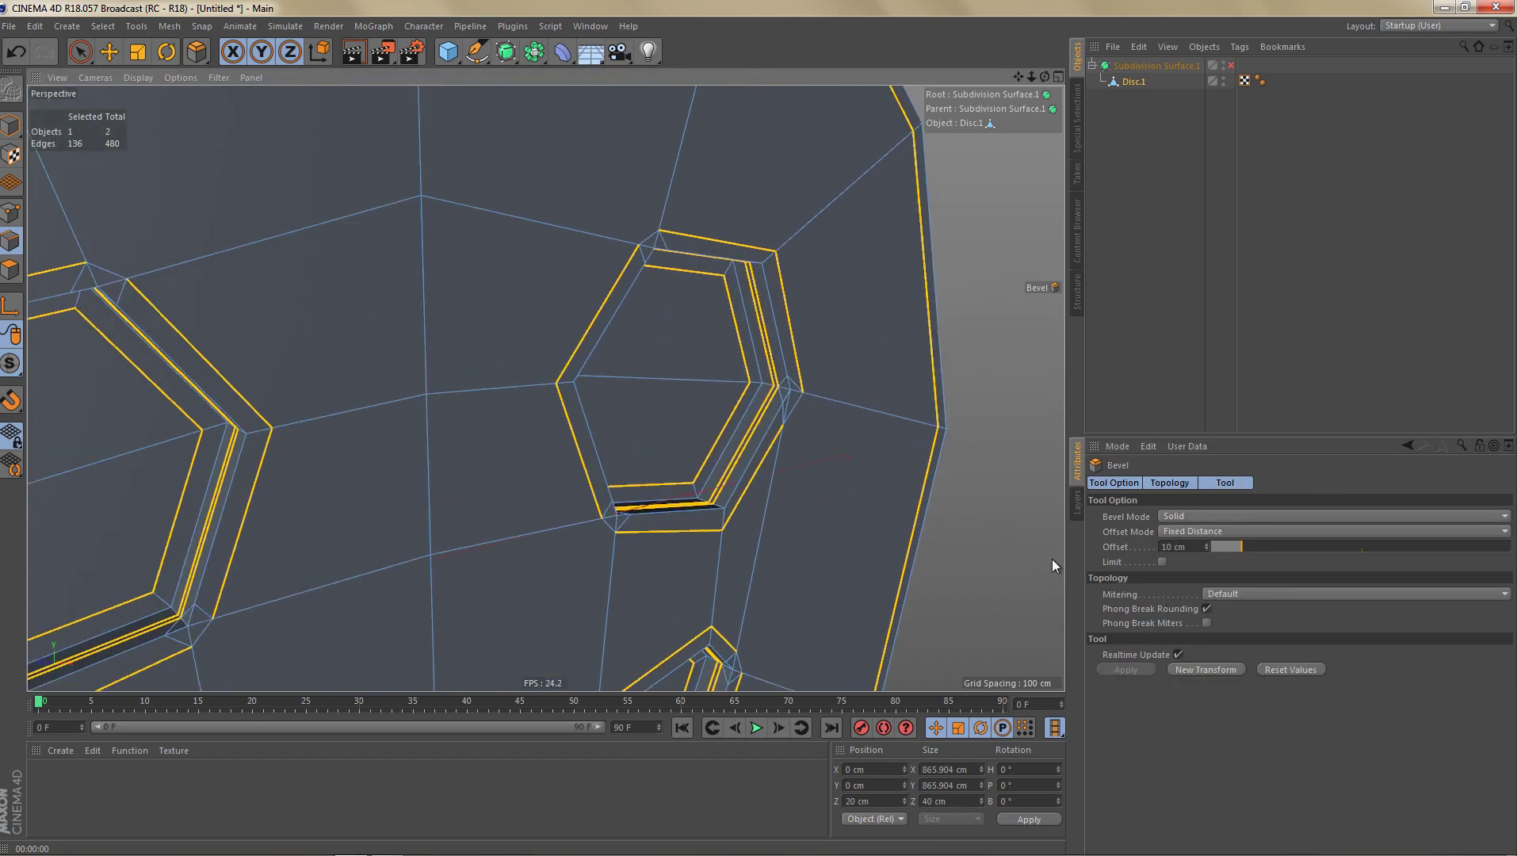
{"action": "left_click", "coordinate": [1207, 549]}
{"action": "left_click", "coordinate": [1208, 551]}
{"action": "left_click", "coordinate": [1209, 550]}
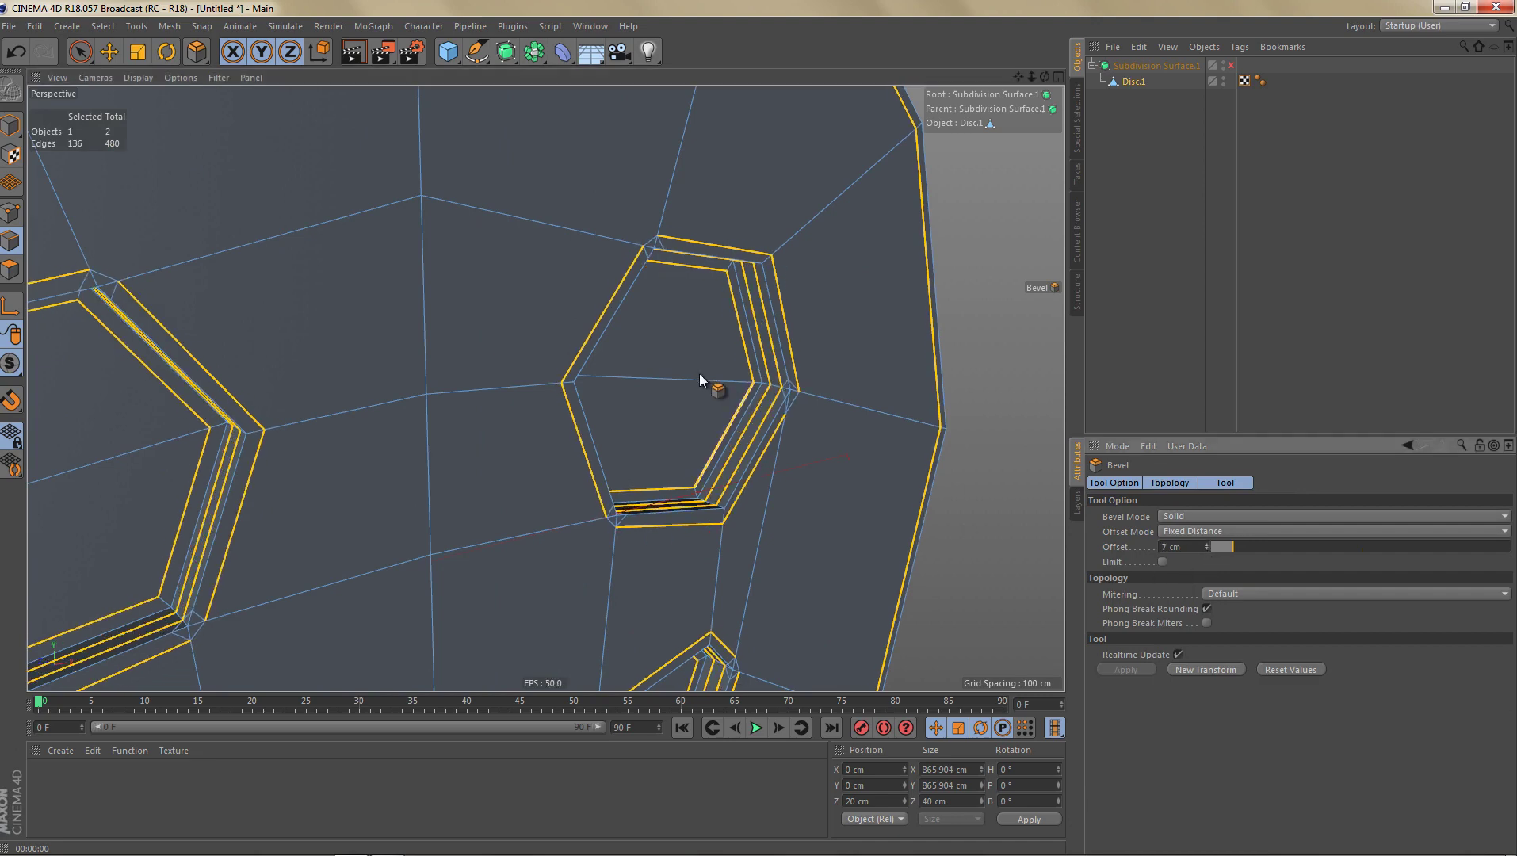
Step: Zoom in on a bevelled eye corner and set the bevel's mitering to Uniform
{"action": "mouse_move", "coordinate": [717, 359]}
{"action": "left_mouse_down", "text": "alt"}
{"action": "mouse_move", "coordinate": [700, 289]}
{"action": "mouse_move", "coordinate": [715, 350]}
{"action": "mouse_move", "coordinate": [700, 363]}
{"action": "left_mouse_up", "text": "alt"}
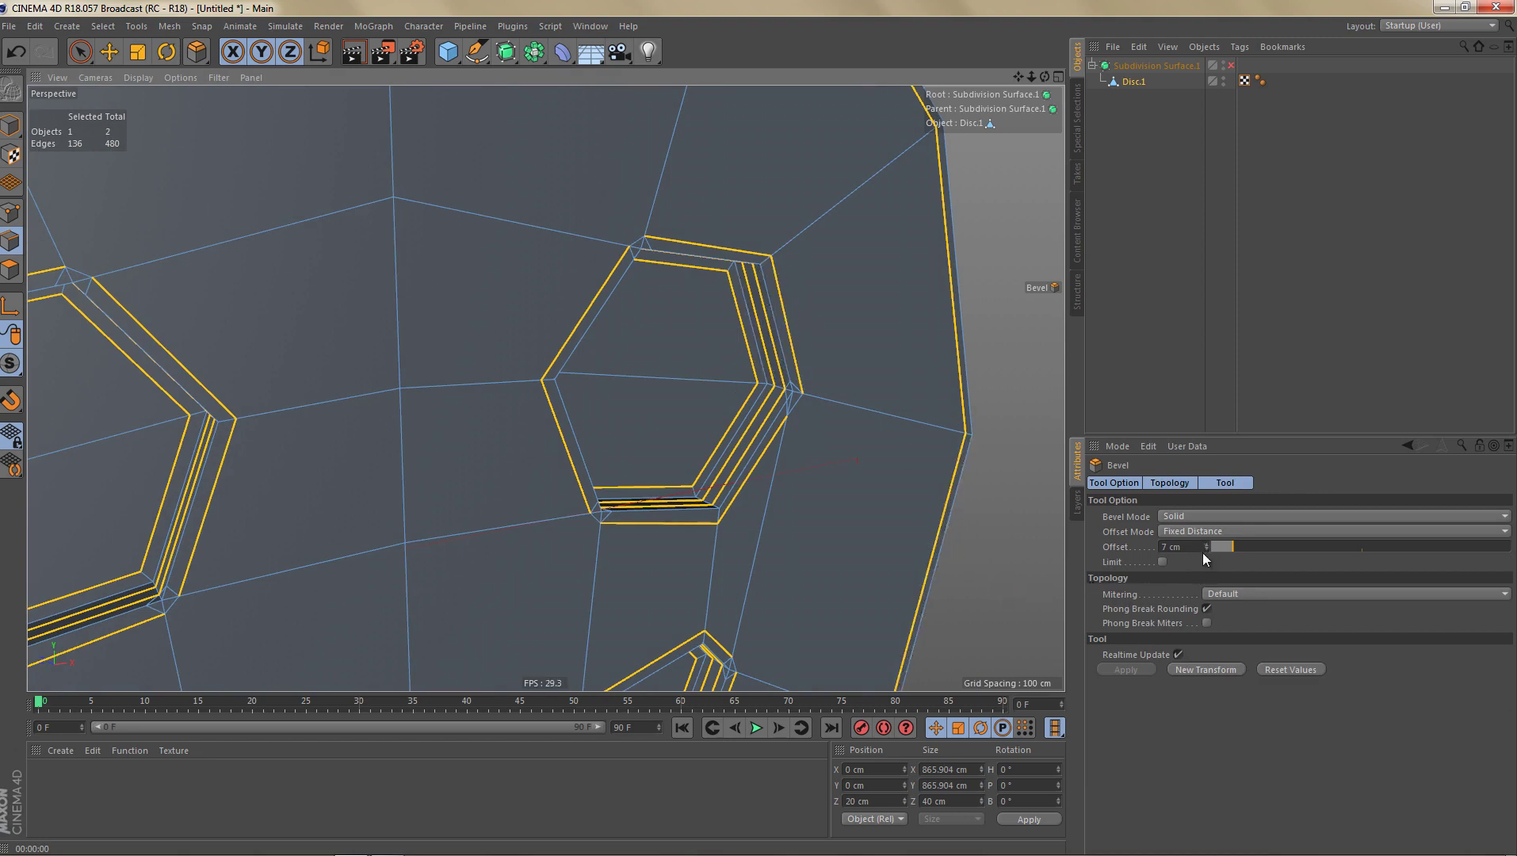
{"action": "left_click_drag", "start_coordinate": [753, 302], "coordinate": [452, 210], "text": "alt"}
{"action": "right_click_drag", "start_coordinate": [548, 237], "coordinate": [657, 244], "text": "alt"}
{"action": "left_click_drag", "start_coordinate": [646, 270], "coordinate": [528, 236], "text": "alt"}
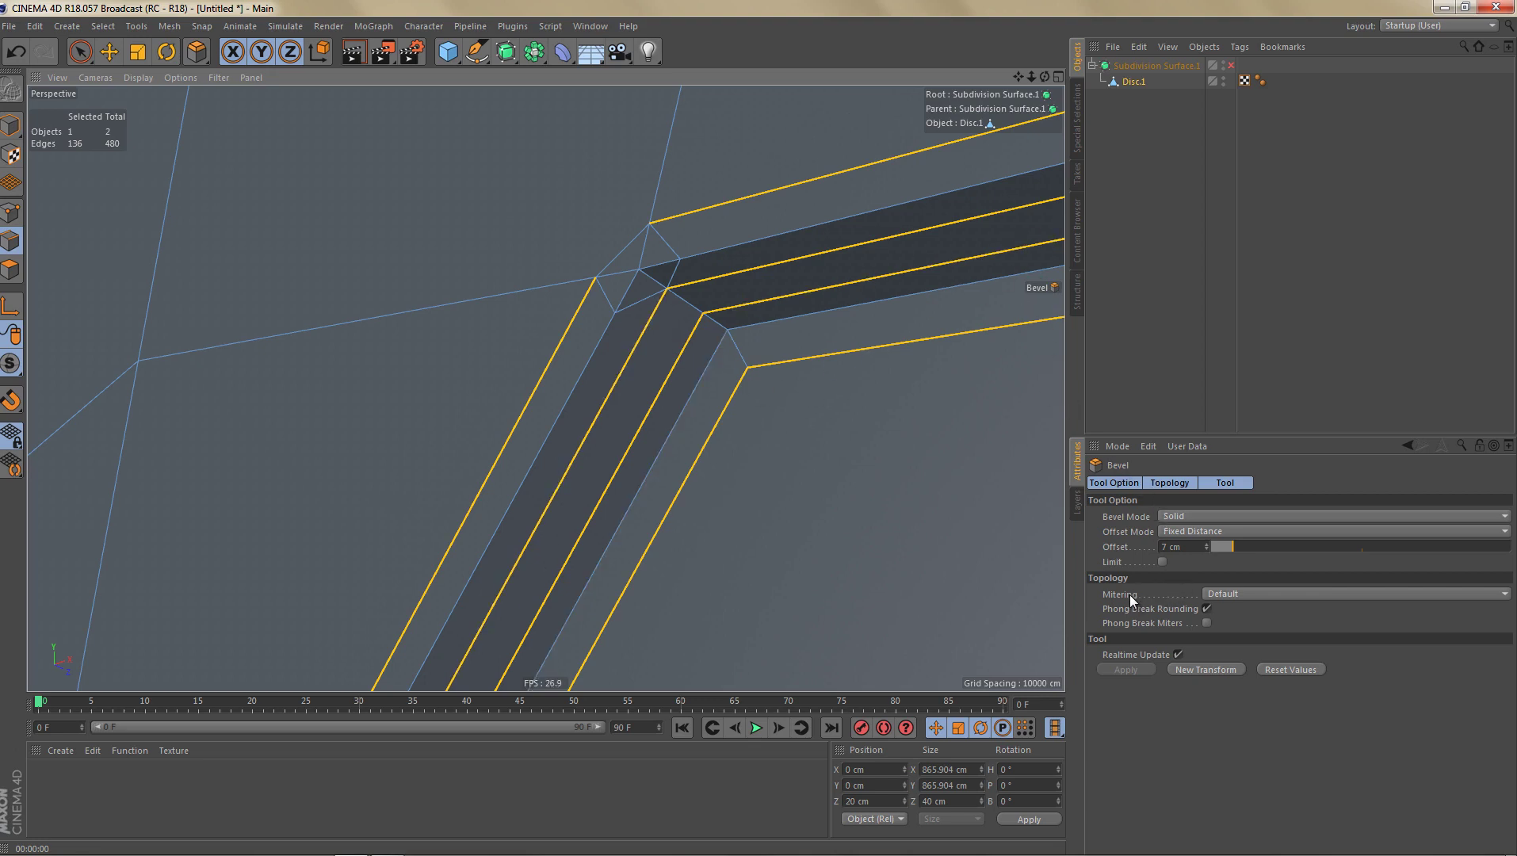
{"action": "left_click", "coordinate": [1235, 593]}
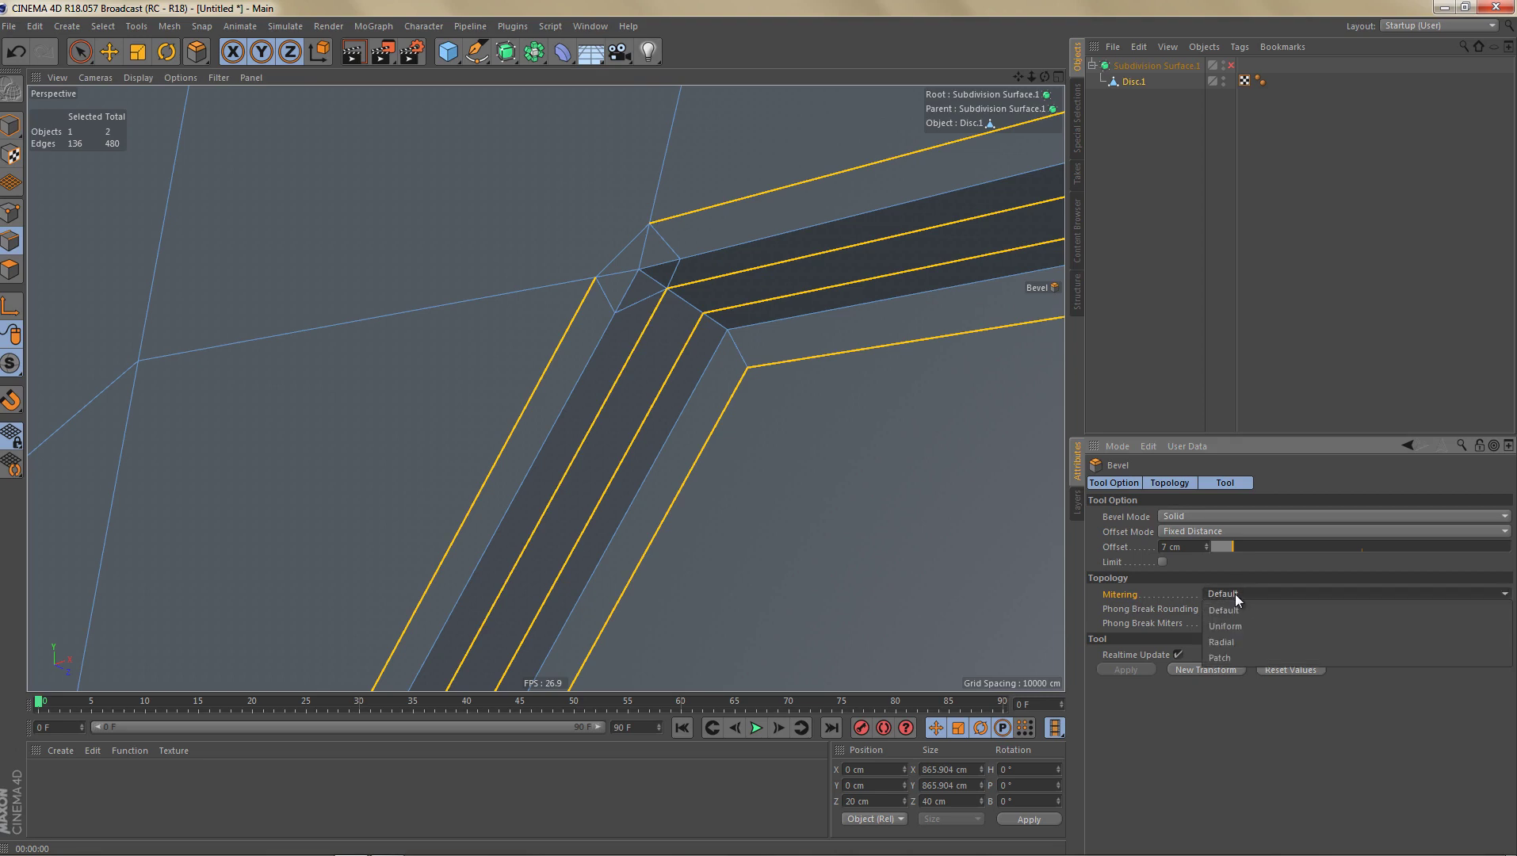
{"action": "left_click", "coordinate": [1244, 626]}
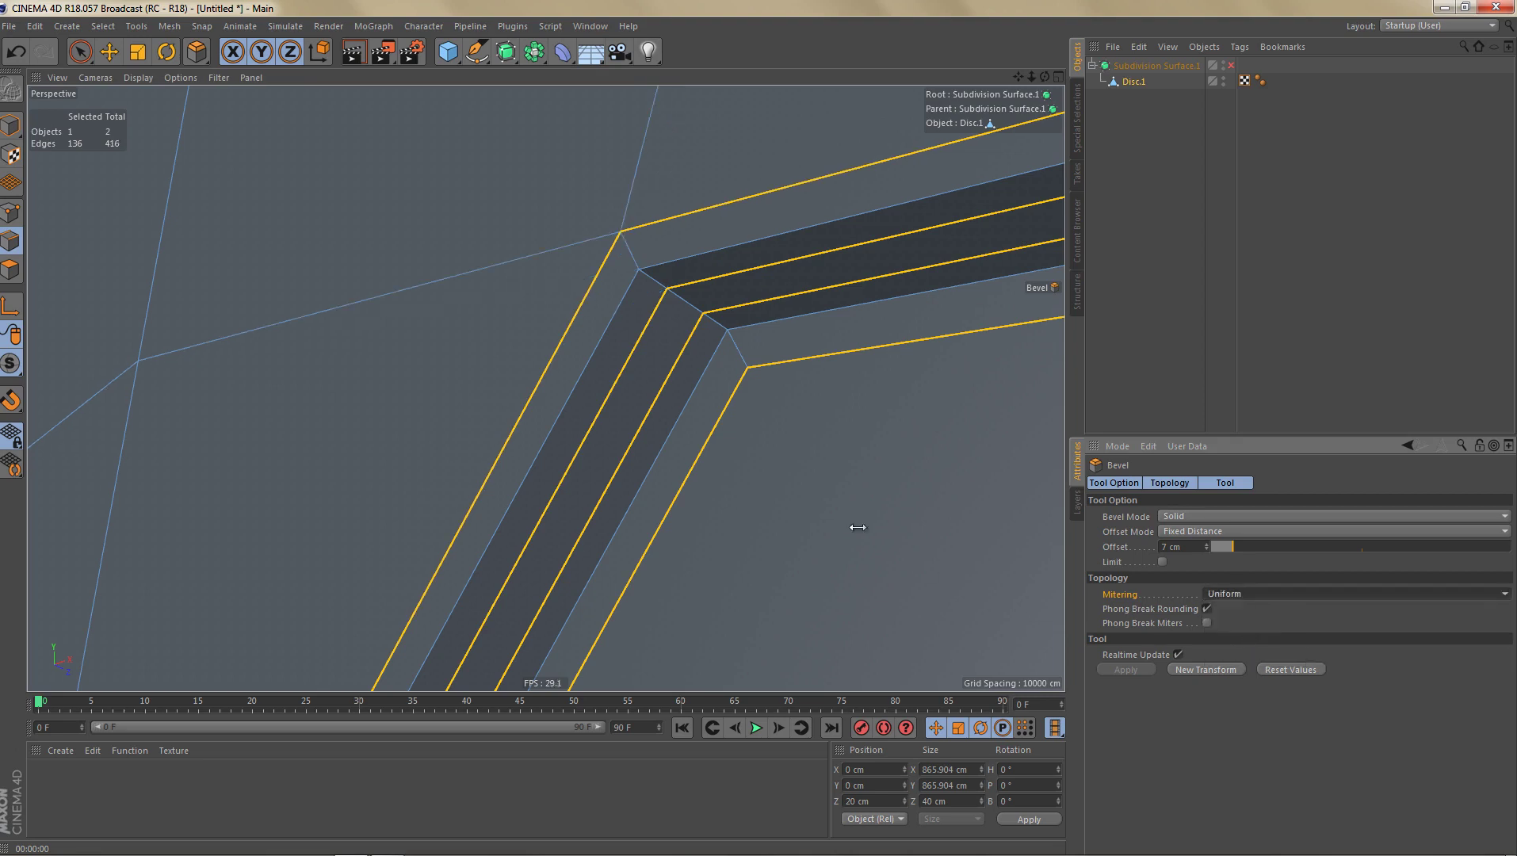
Step: Turn the Subdivision Surface back on and render the whole bevelled face in the perspective view
{"action": "scroll", "coordinate": [688, 298], "scroll_direction": "down", "scroll_amount": 2}
{"action": "scroll", "coordinate": [688, 298], "scroll_direction": "down", "scroll_amount": 2}
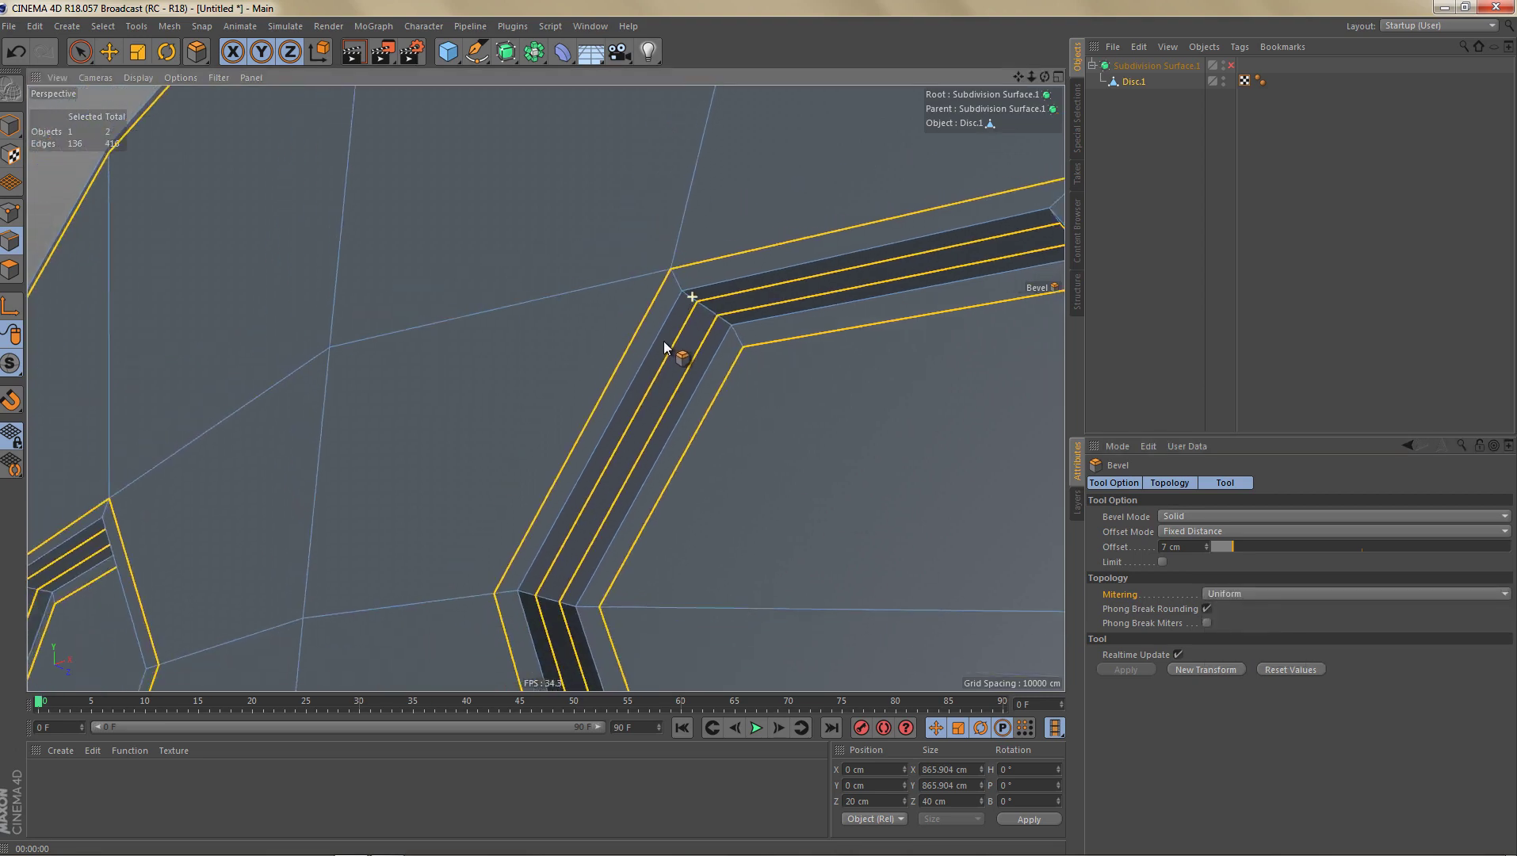
{"action": "right_click_drag", "start_coordinate": [664, 342], "coordinate": [585, 424], "text": "alt"}
{"action": "left_click_drag", "start_coordinate": [642, 358], "coordinate": [800, 440], "text": "alt"}
{"action": "right_click_drag", "start_coordinate": [738, 440], "coordinate": [650, 507], "text": "alt"}
{"action": "middle_click_drag", "start_coordinate": [650, 507], "coordinate": [640, 427], "text": "alt"}
{"action": "left_click_drag", "start_coordinate": [641, 426], "coordinate": [617, 445], "text": "alt"}
{"action": "key", "text": "q"}
{"action": "key", "text": "ctrl+r"}
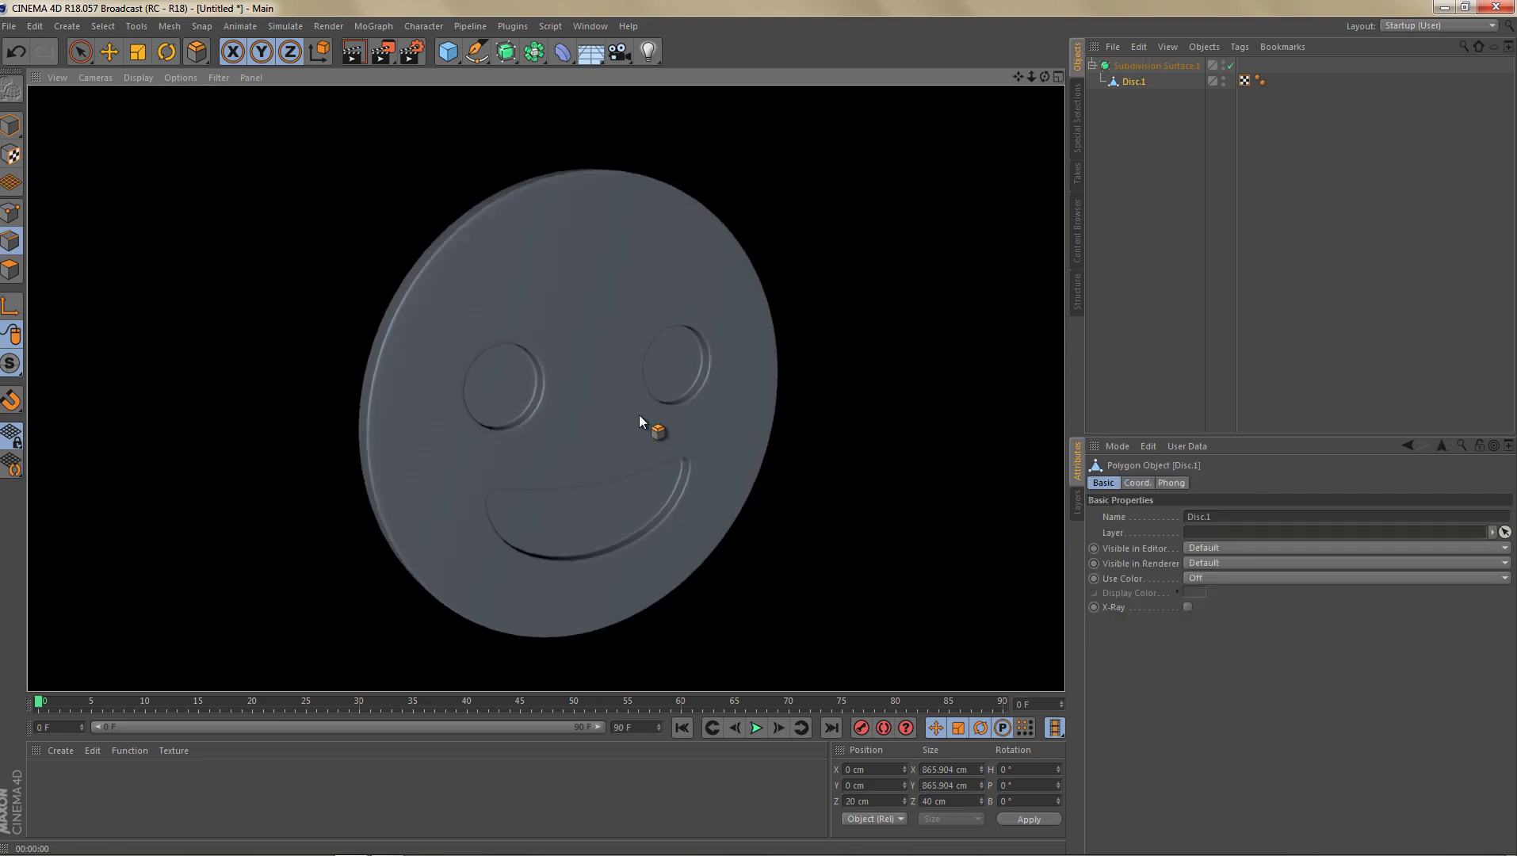